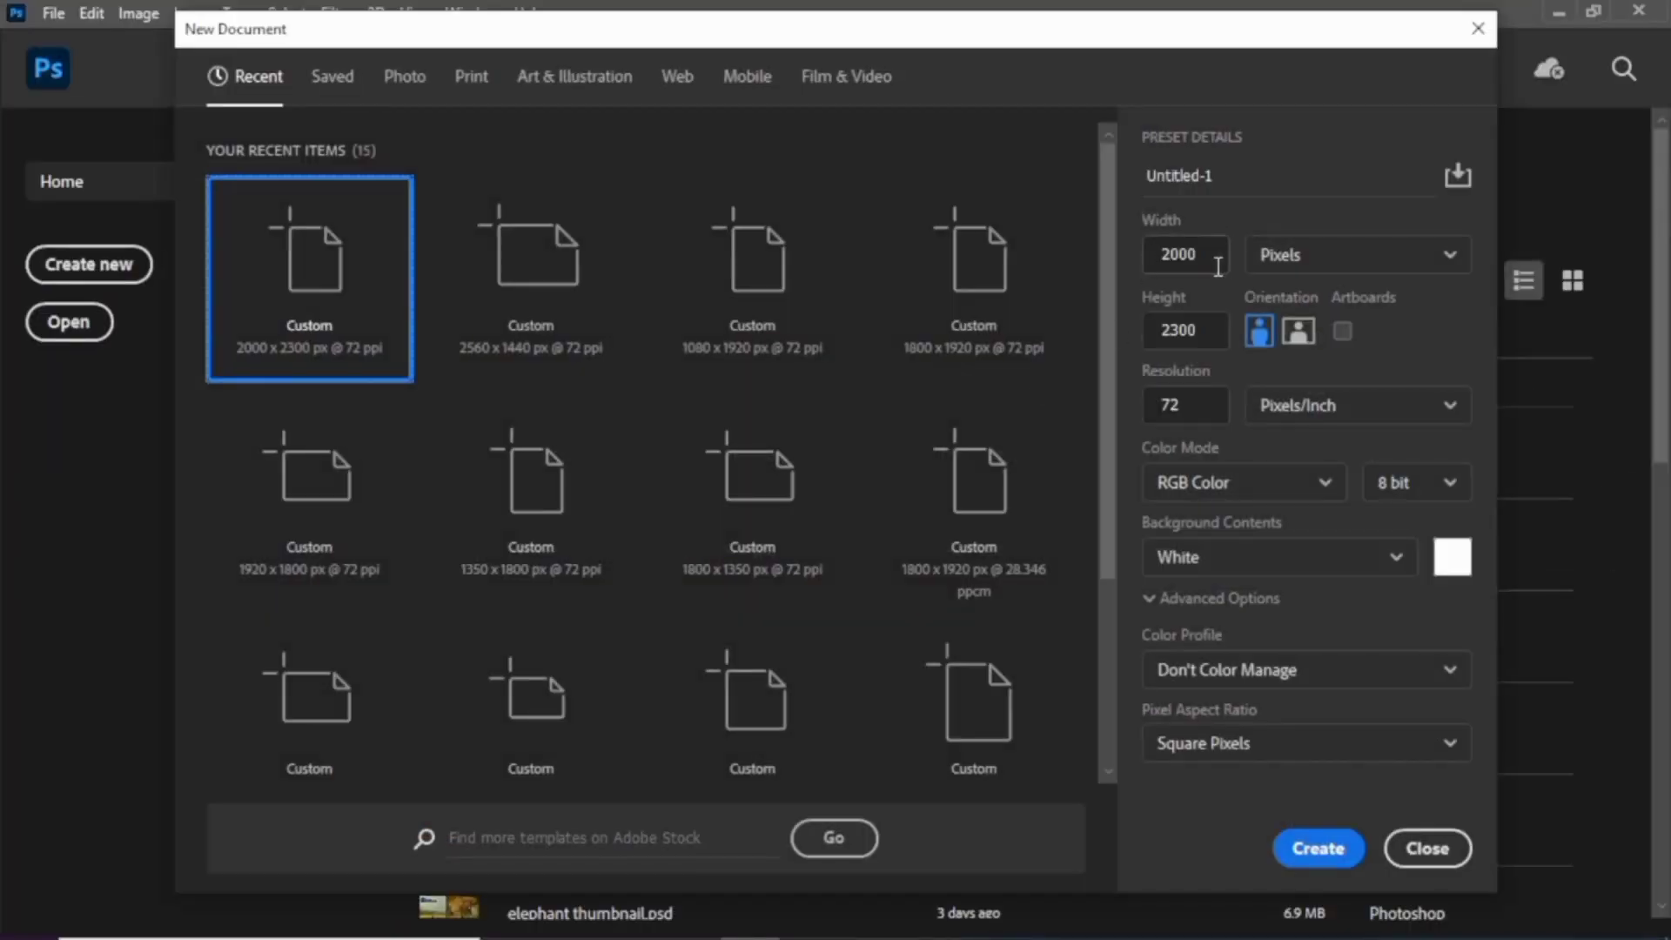
Enter width 2000 and height 2300 pixels and create the blank document
double_click(1193, 250)
key(Tab)
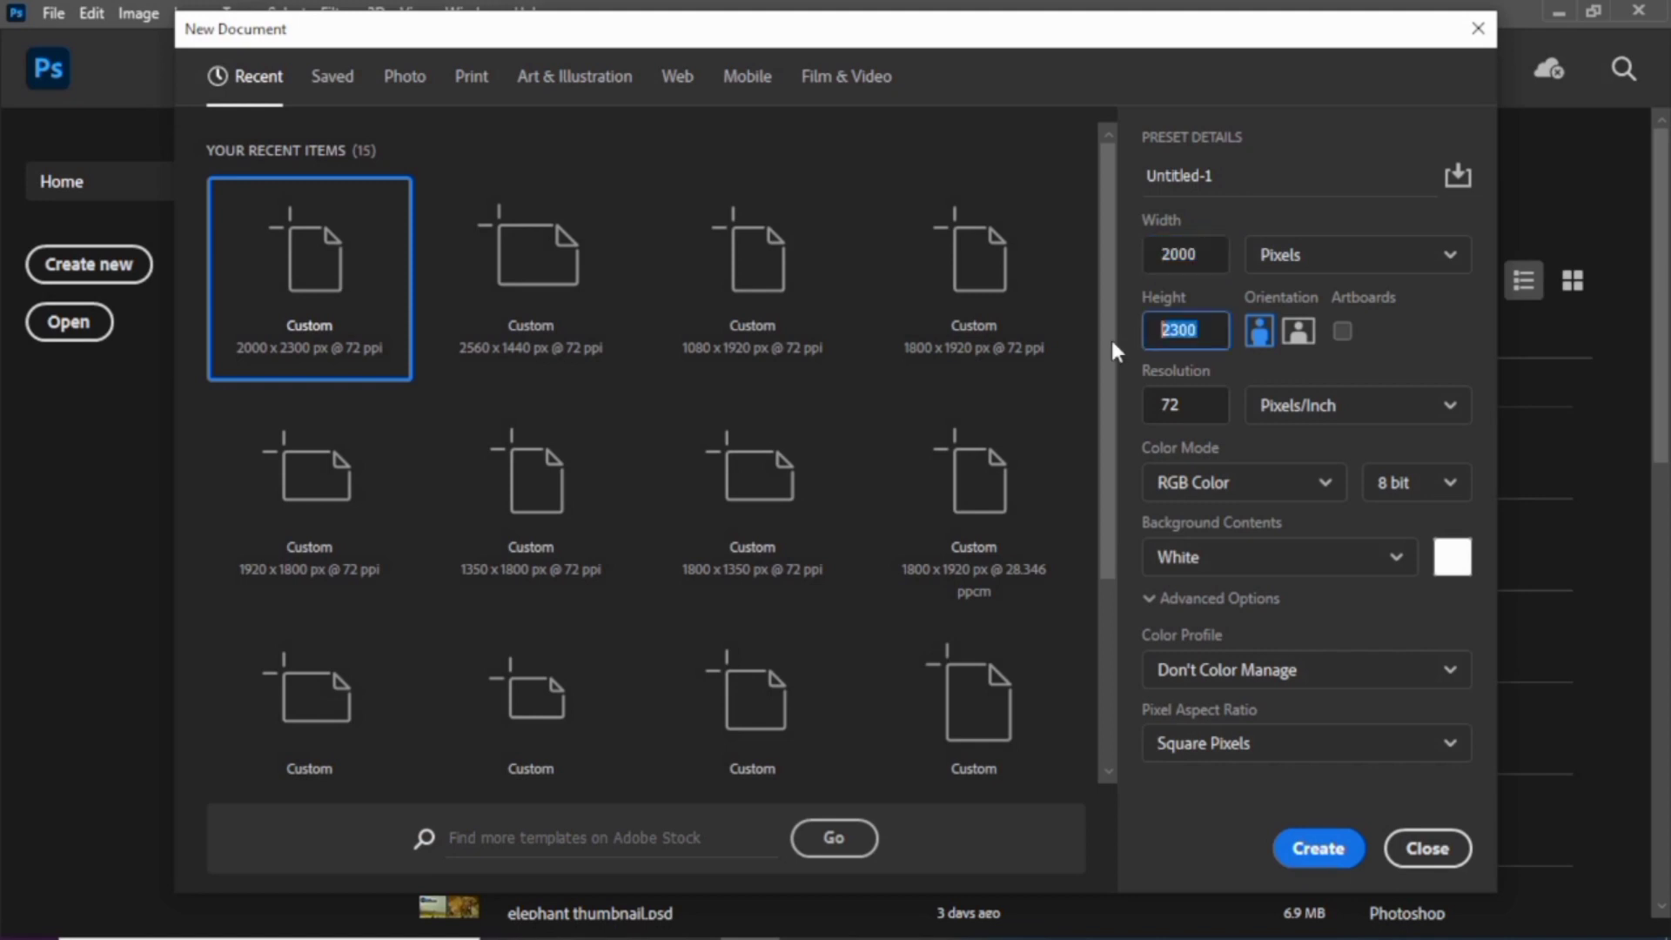
click(1320, 851)
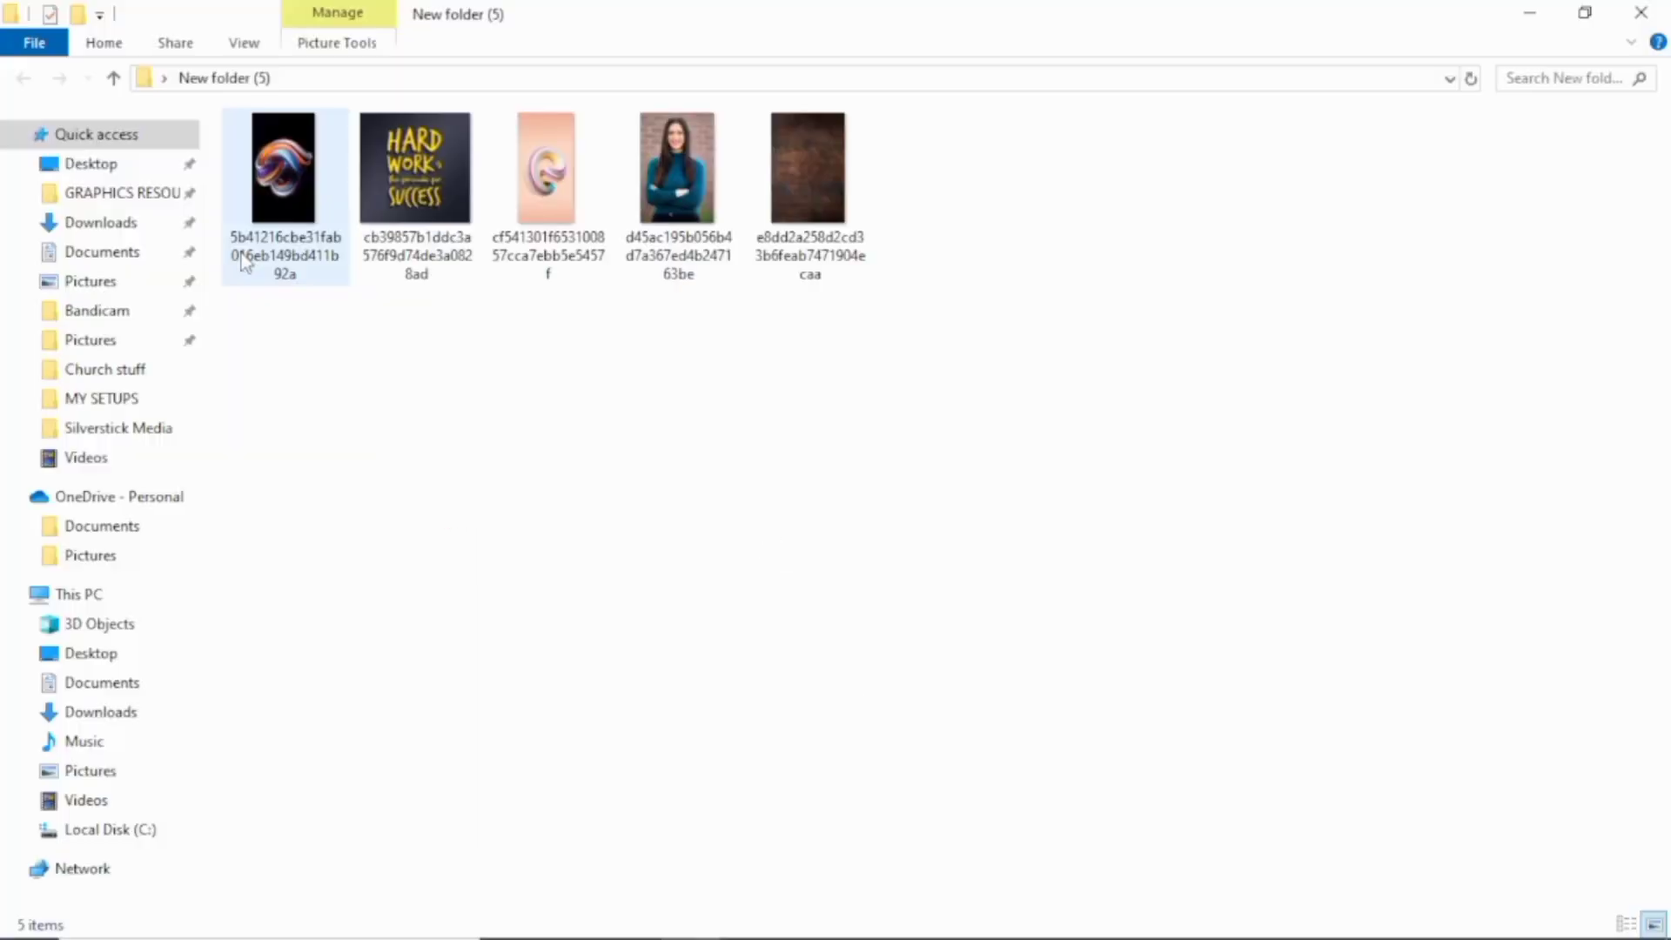
Place the yellow HARD WORK image and stretch its edges to cover the entire canvas
mouse_move(416, 174)
mouse_down()
mouse_move(589, 807)
mouse_move(681, 597)
mouse_up()
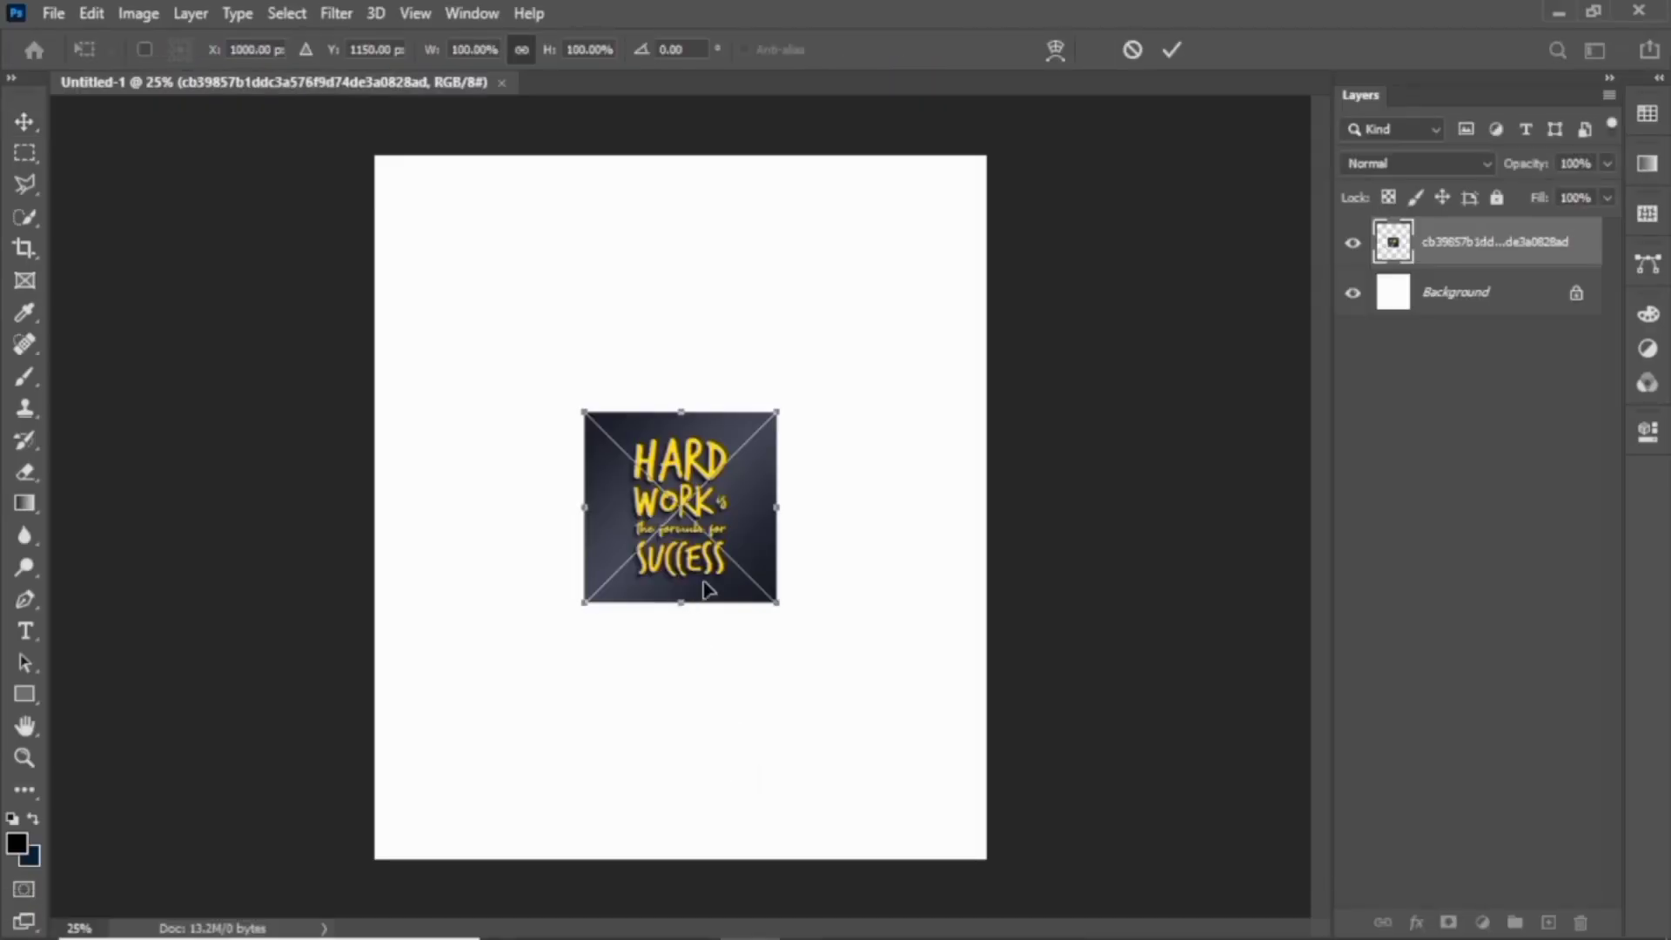
drag(777, 503, 1029, 505)
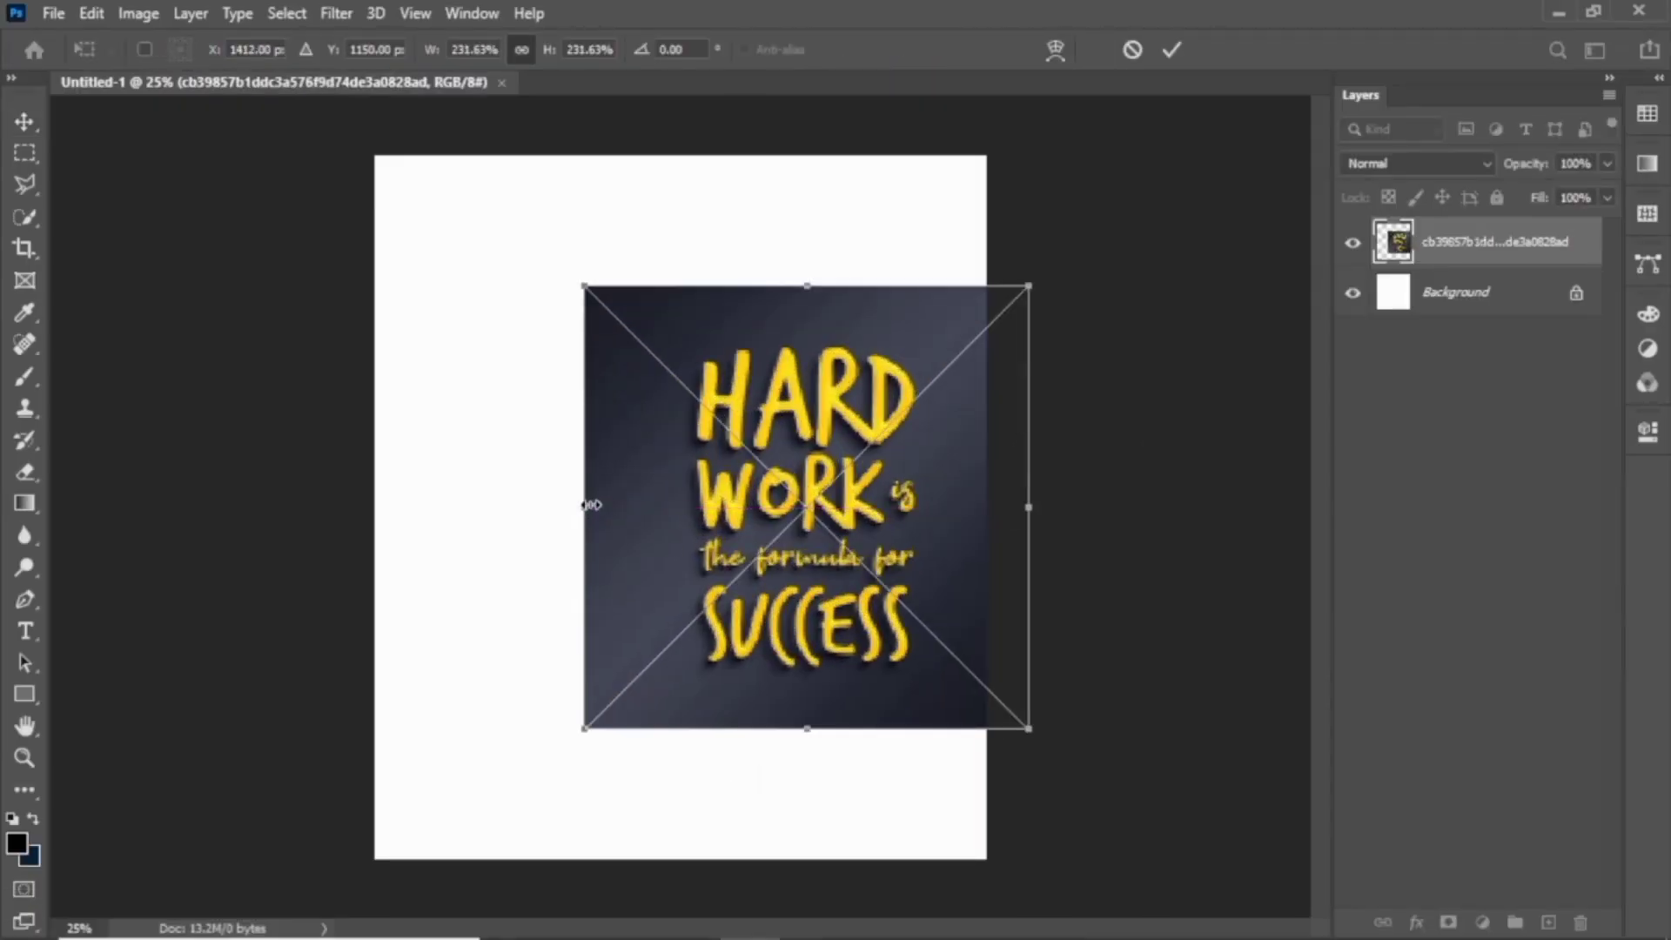
drag(591, 505, 375, 507)
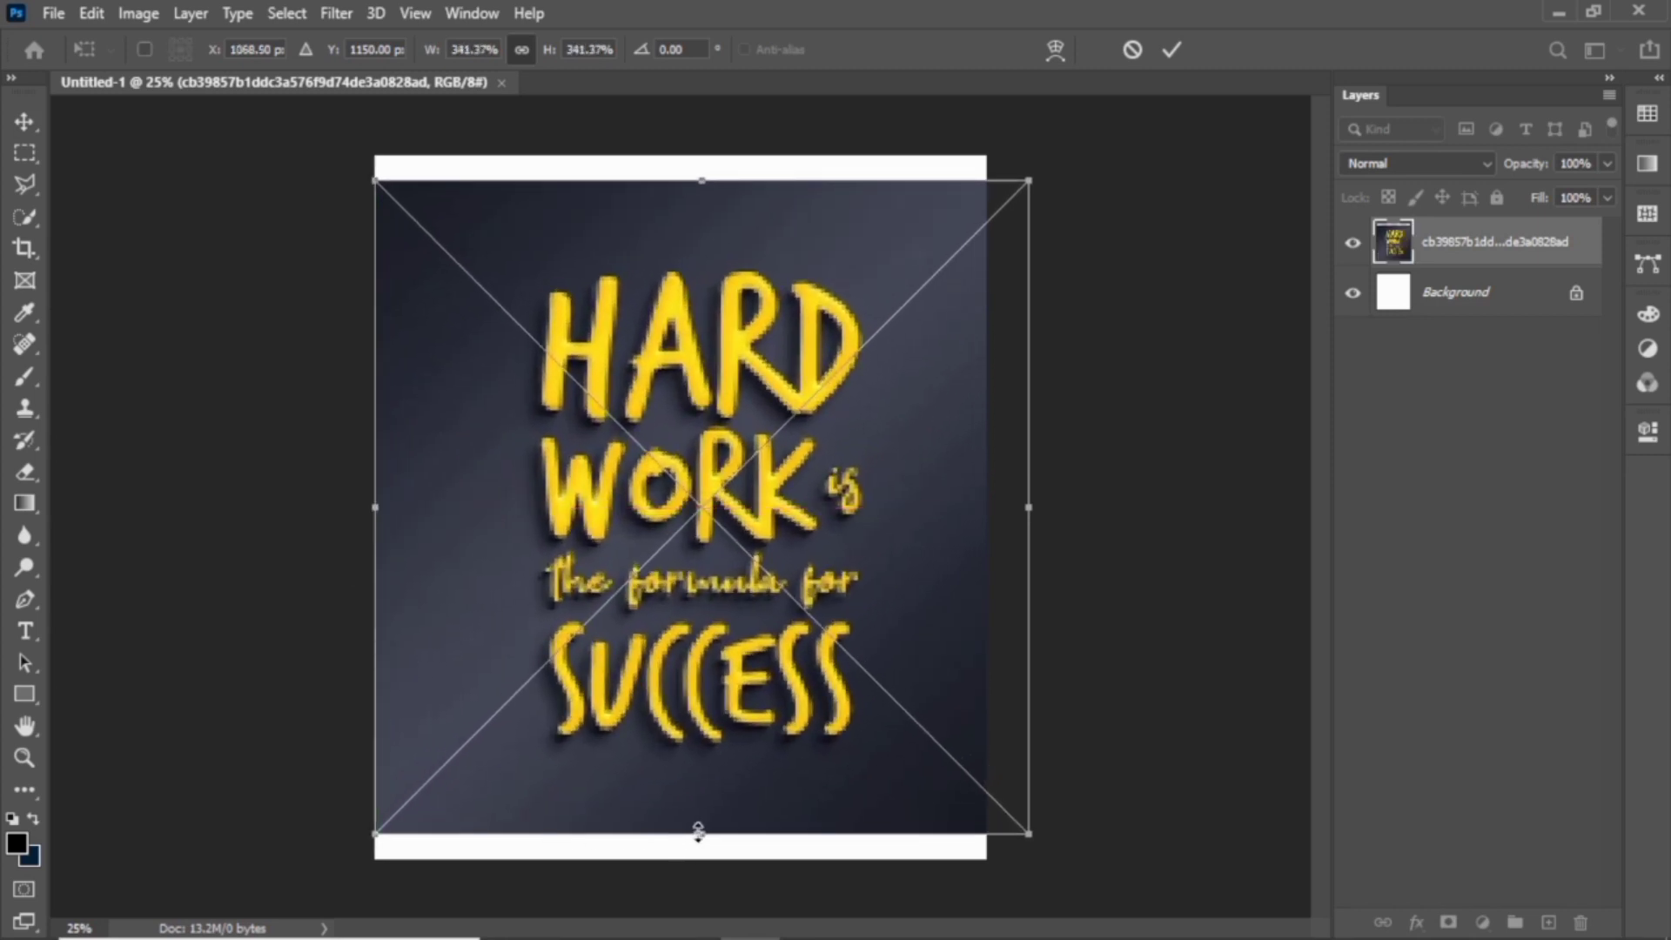
drag(1029, 507, 990, 507)
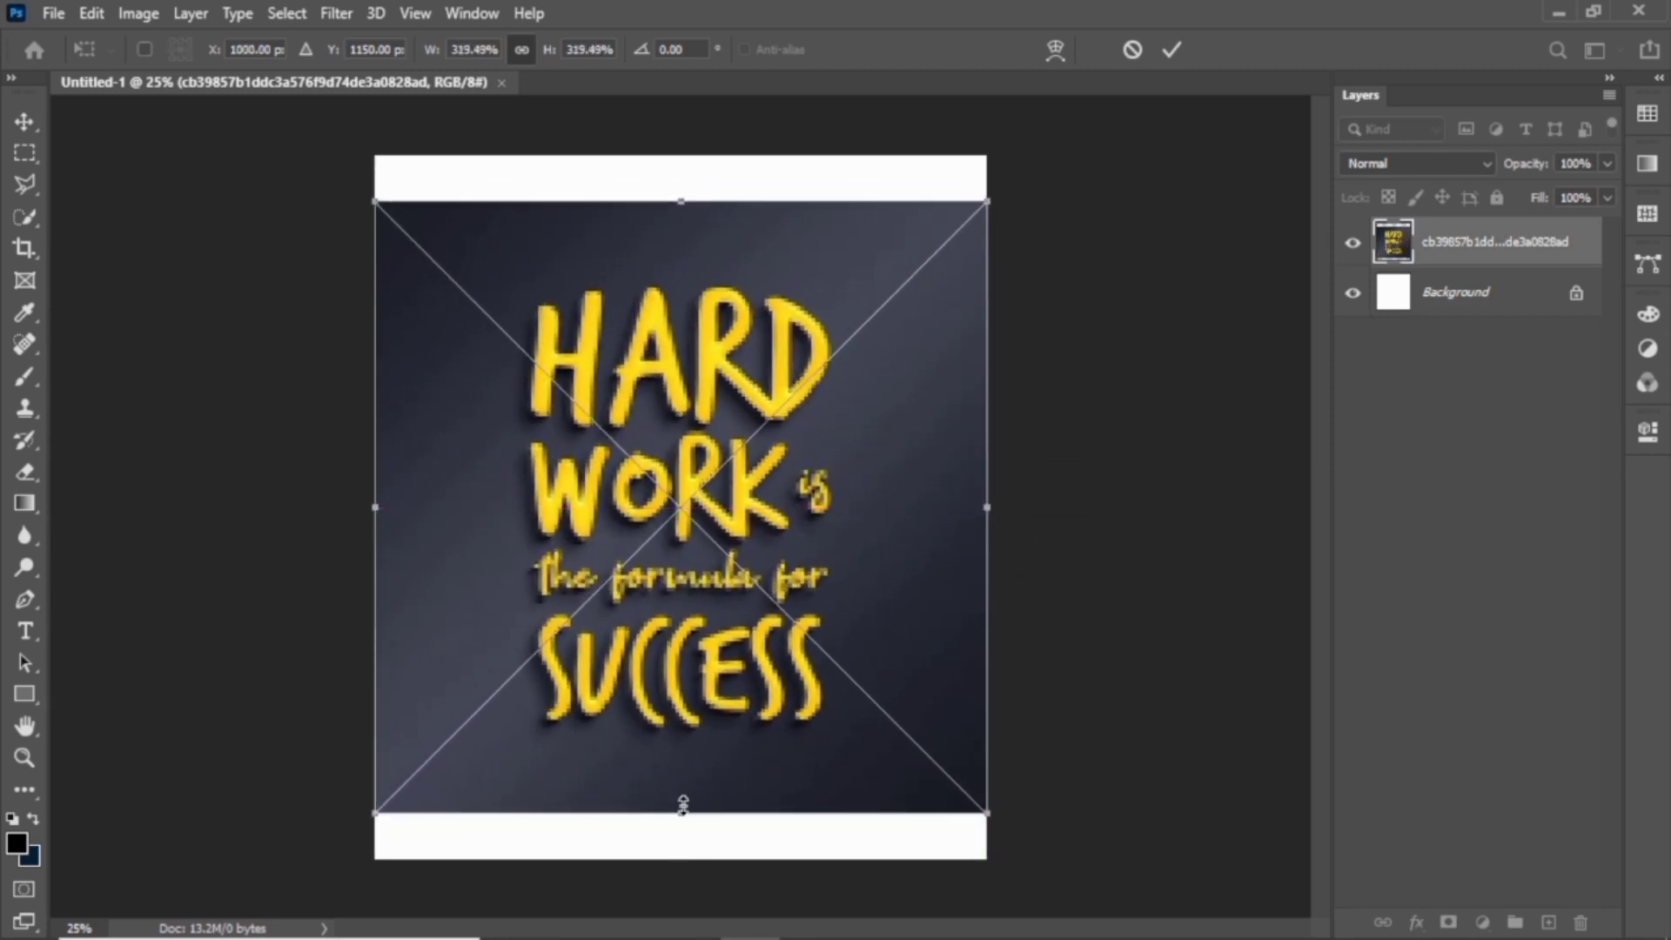
drag(681, 795, 681, 878)
drag(681, 203, 756, 71)
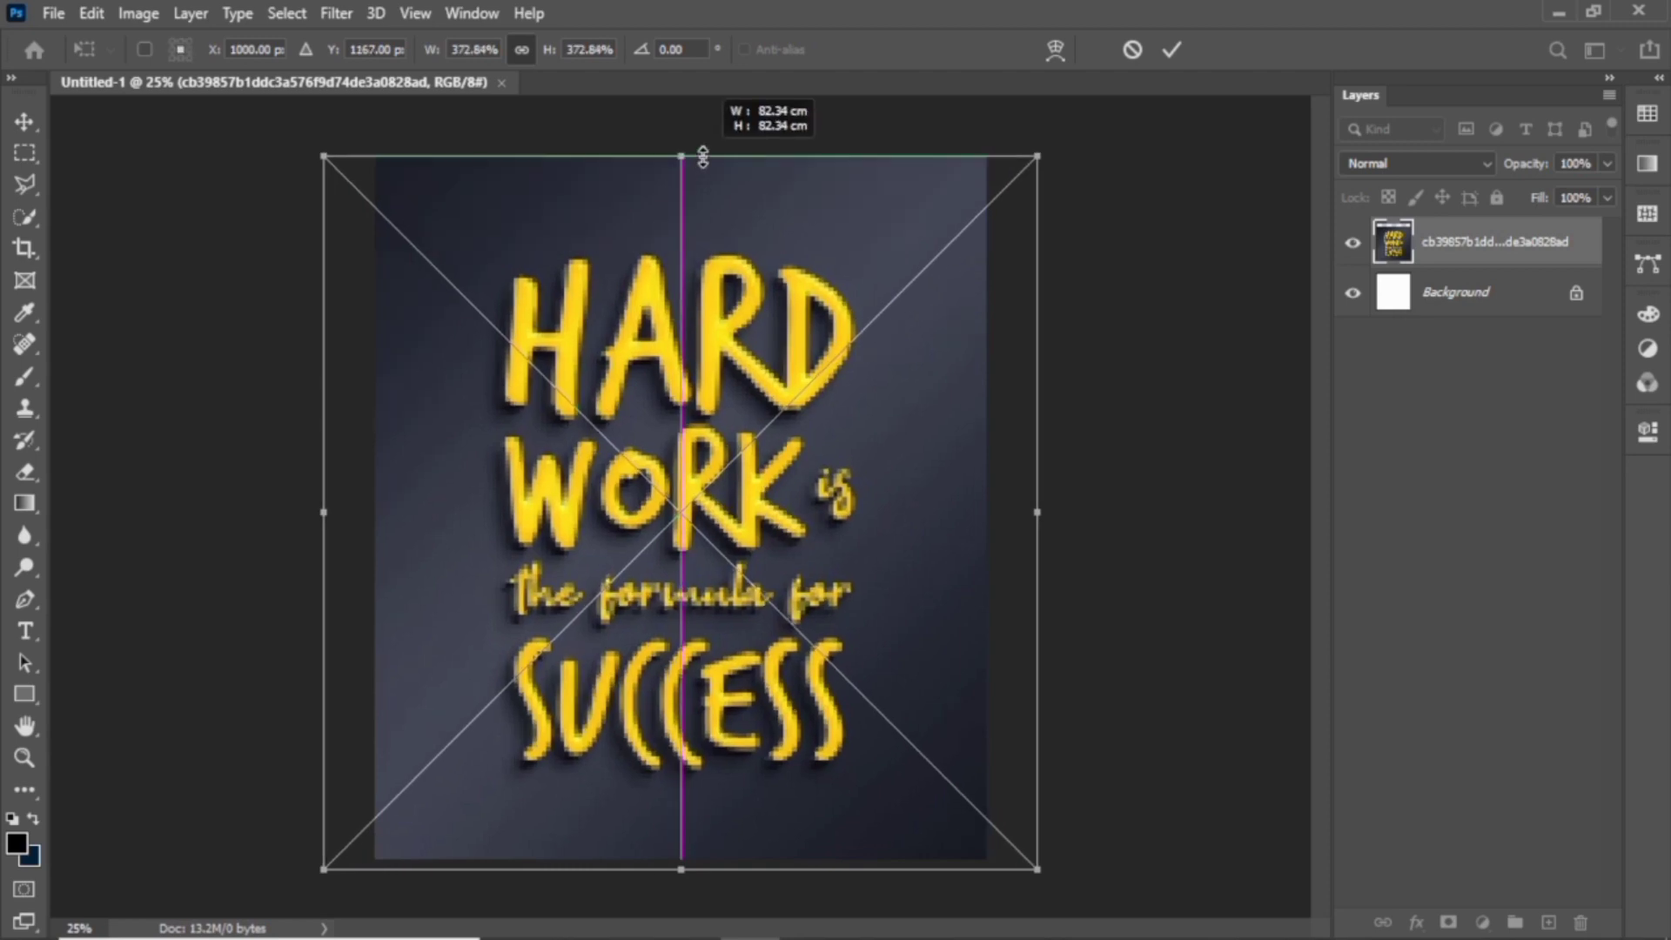
key(Return)
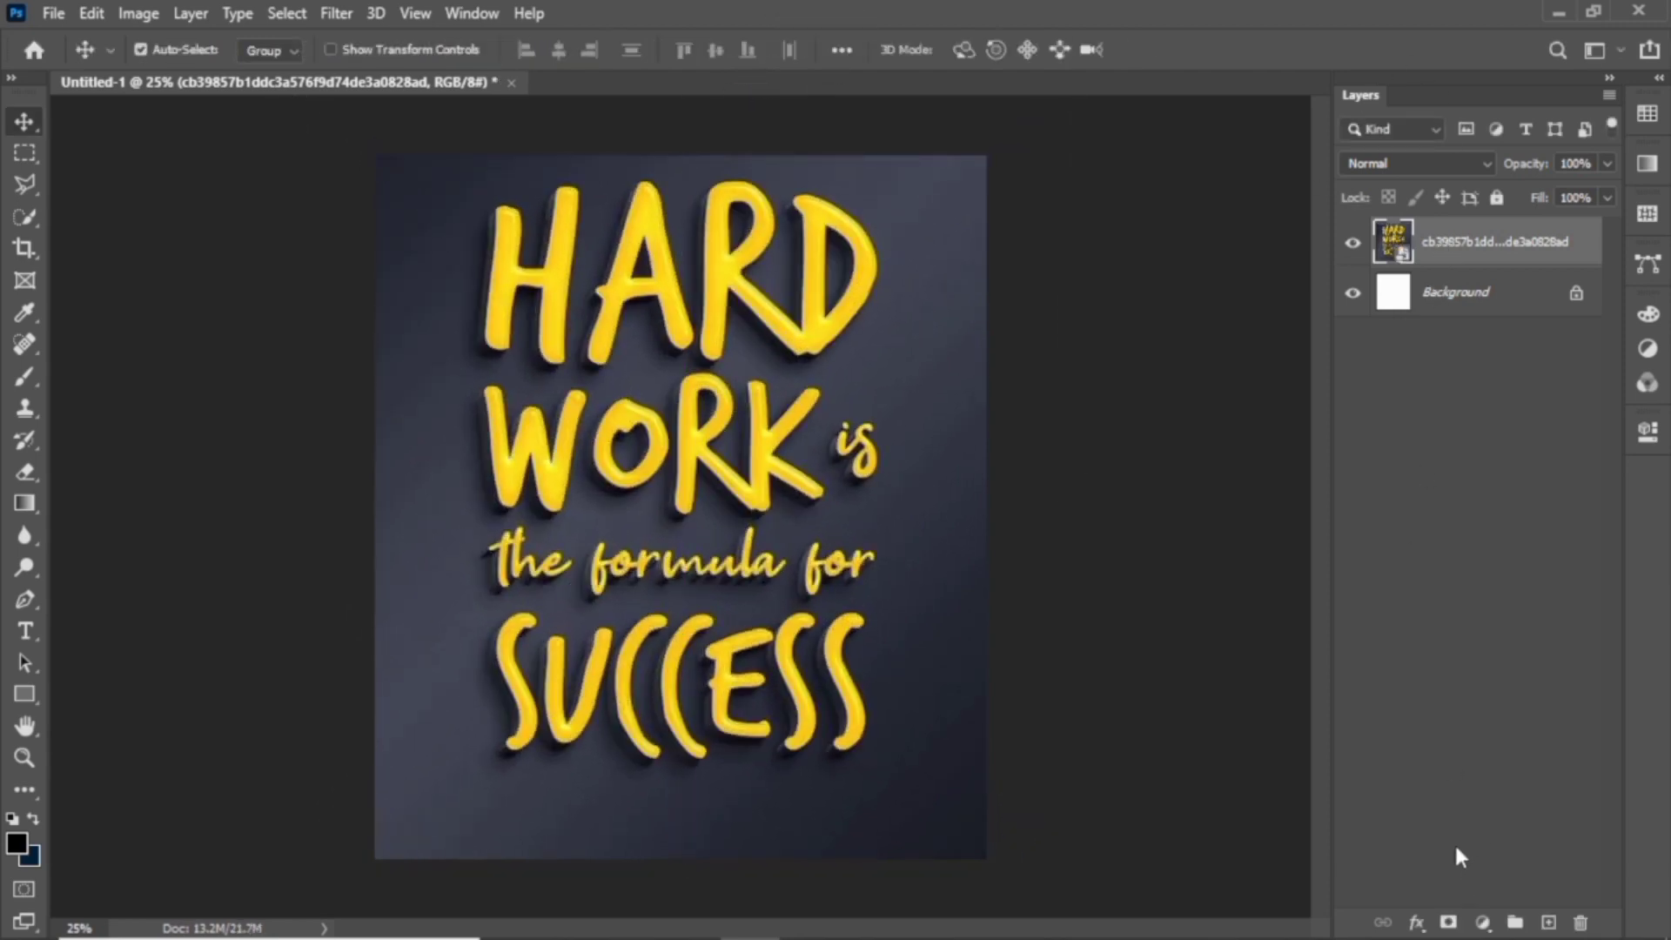
Desaturate the poster layer with Hue/Saturation, setting Saturation to -100
key(ctrl+u)
mouse_move(766, 377)
mouse_down()
mouse_move(604, 392)
mouse_move(672, 385)
mouse_up()
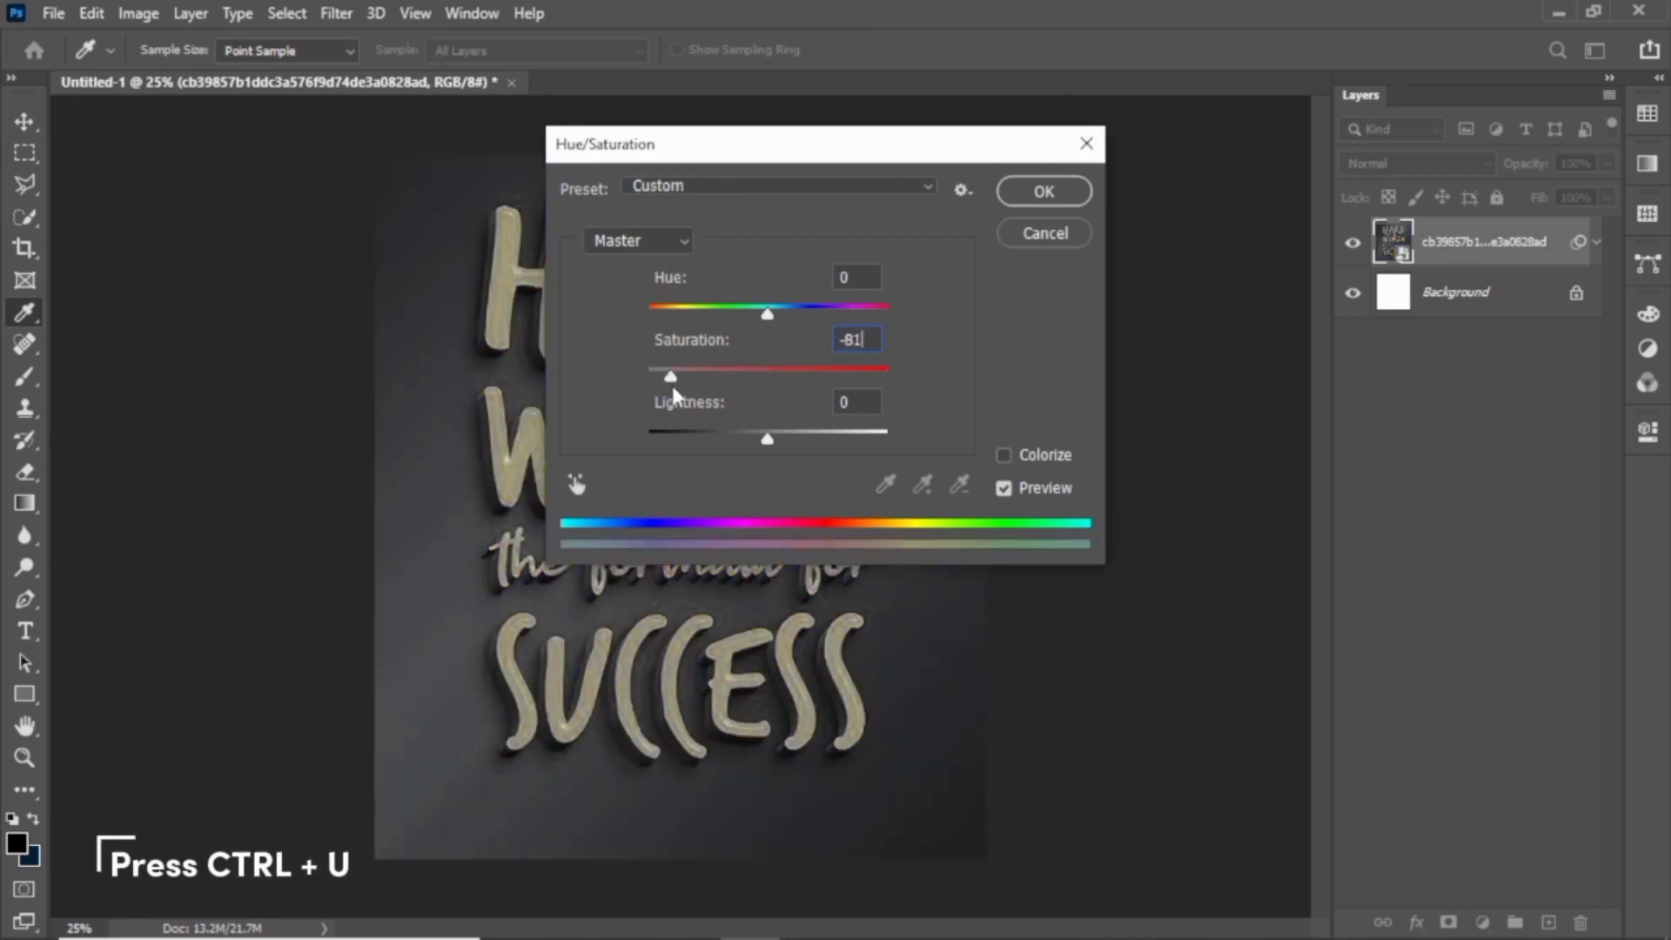
click(1049, 189)
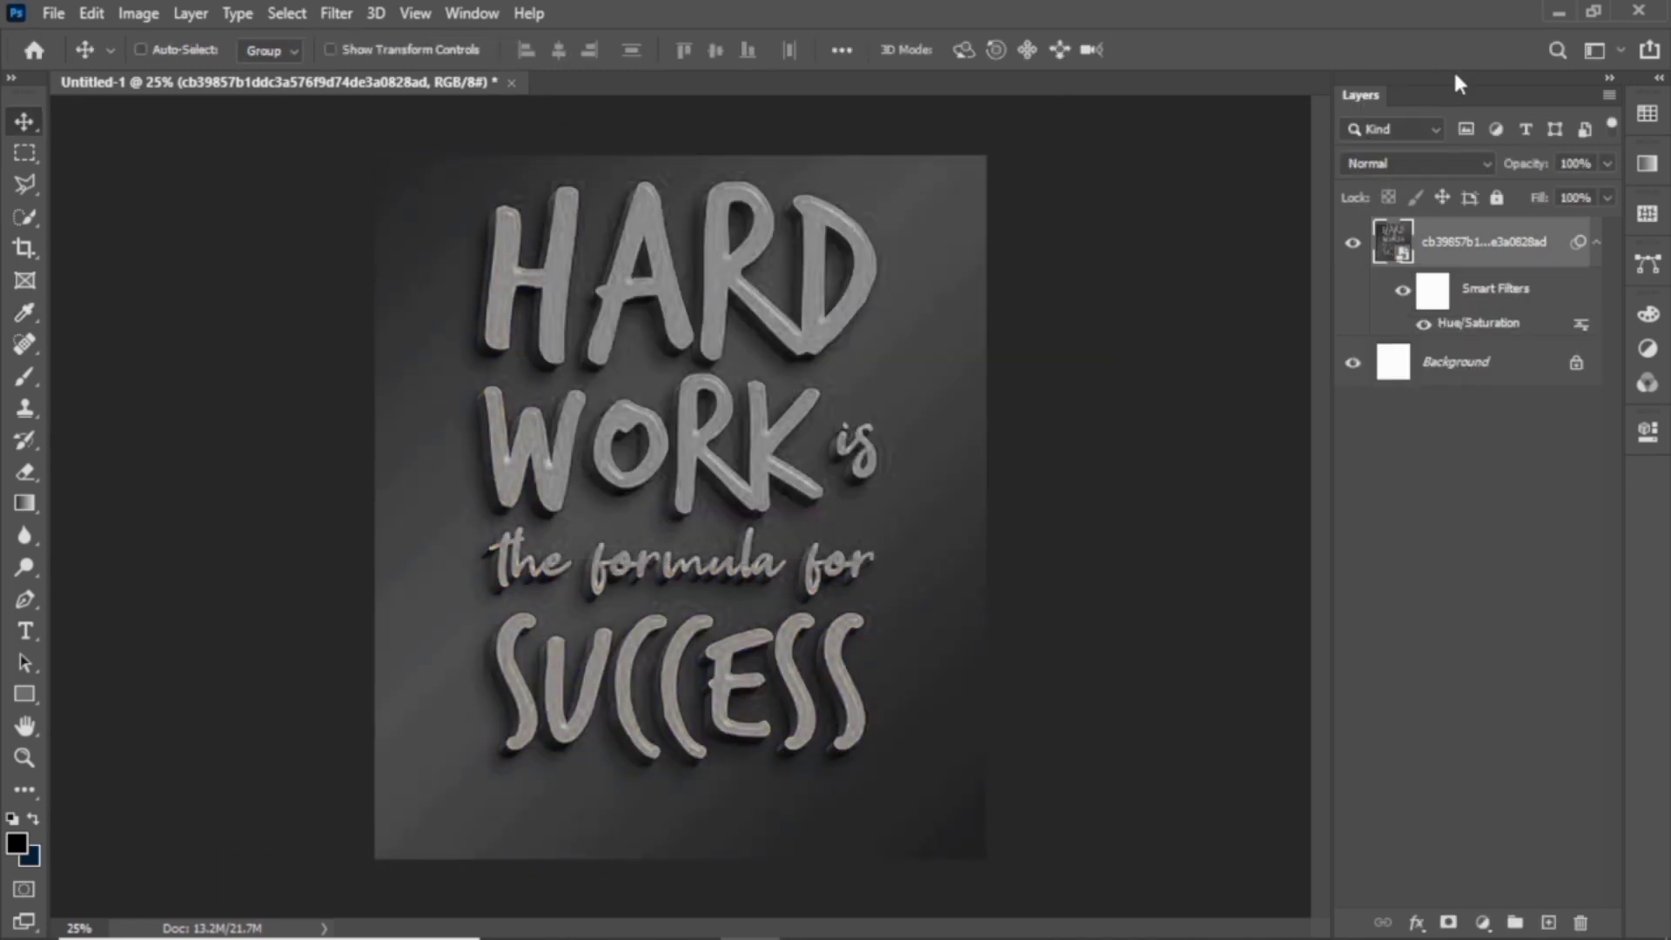
Blur the poster with a Gaussian Blur of about 20.8 px, after abandoning a Motion Blur
click(335, 13)
mouse_move(392, 289)
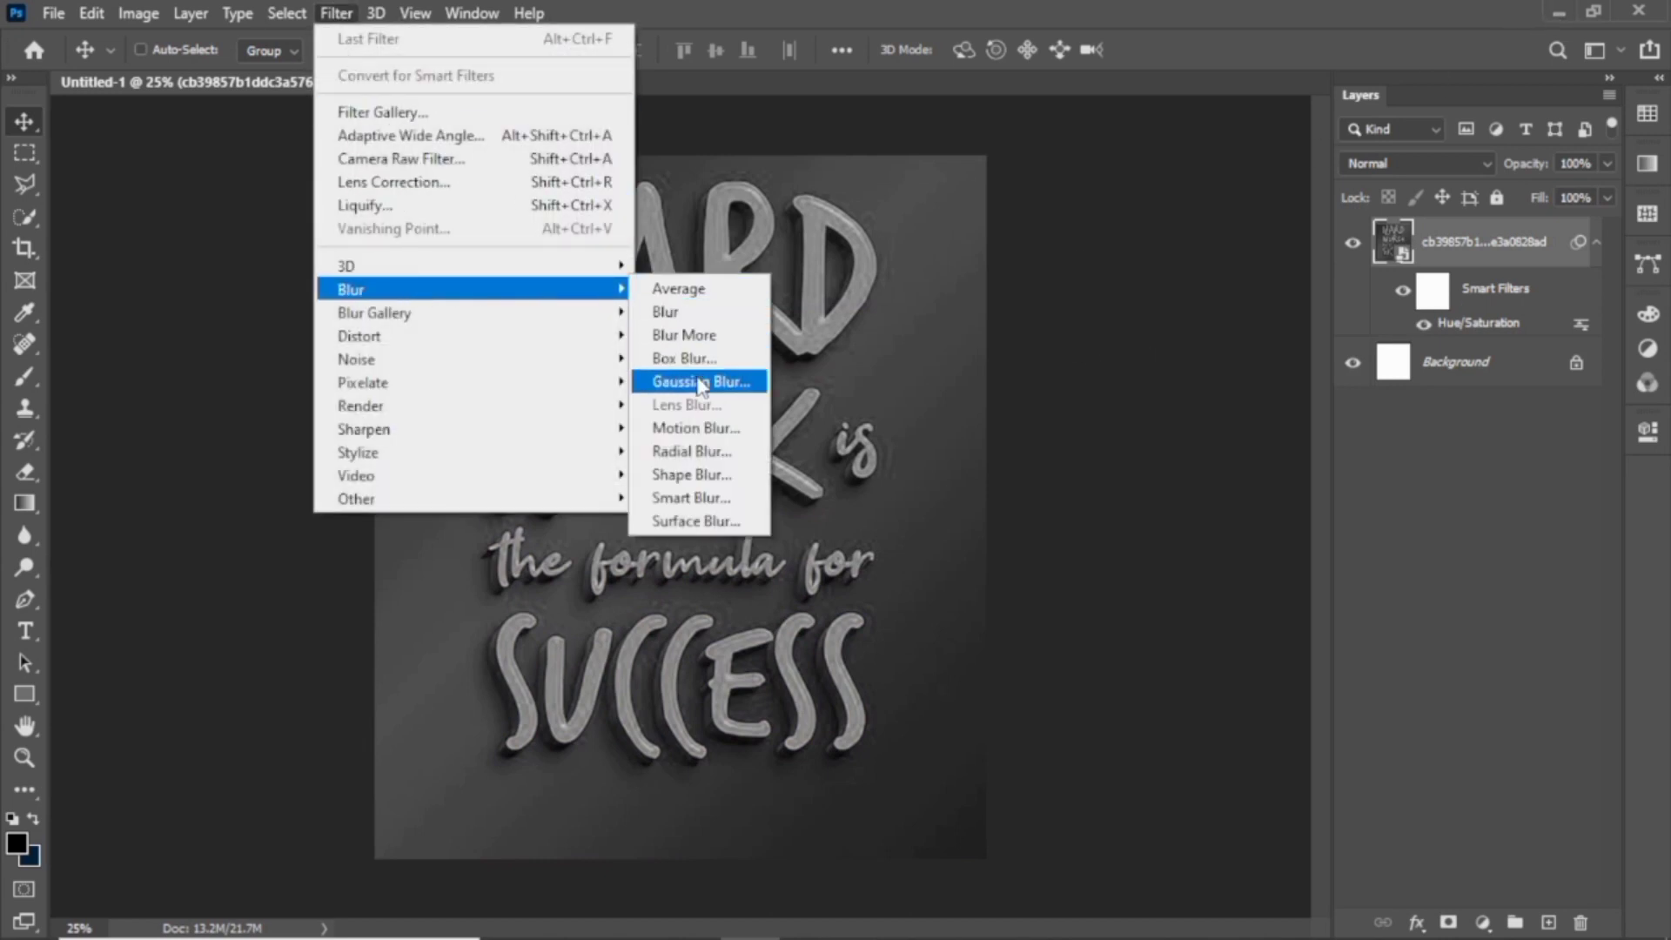
click(696, 428)
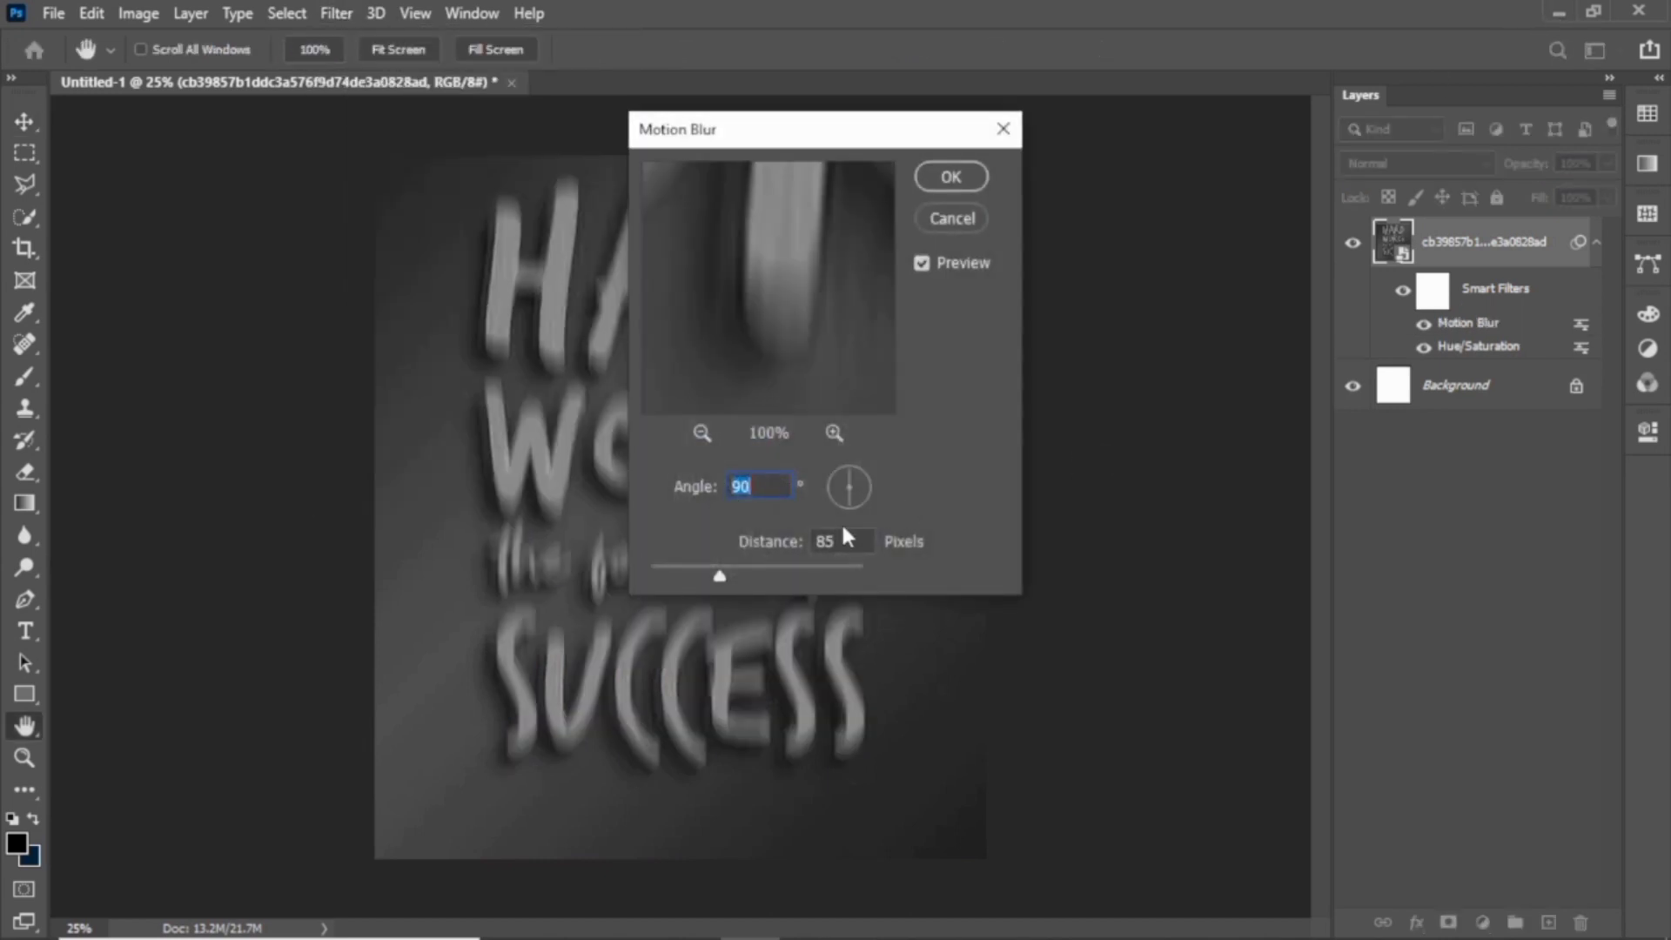
click(731, 578)
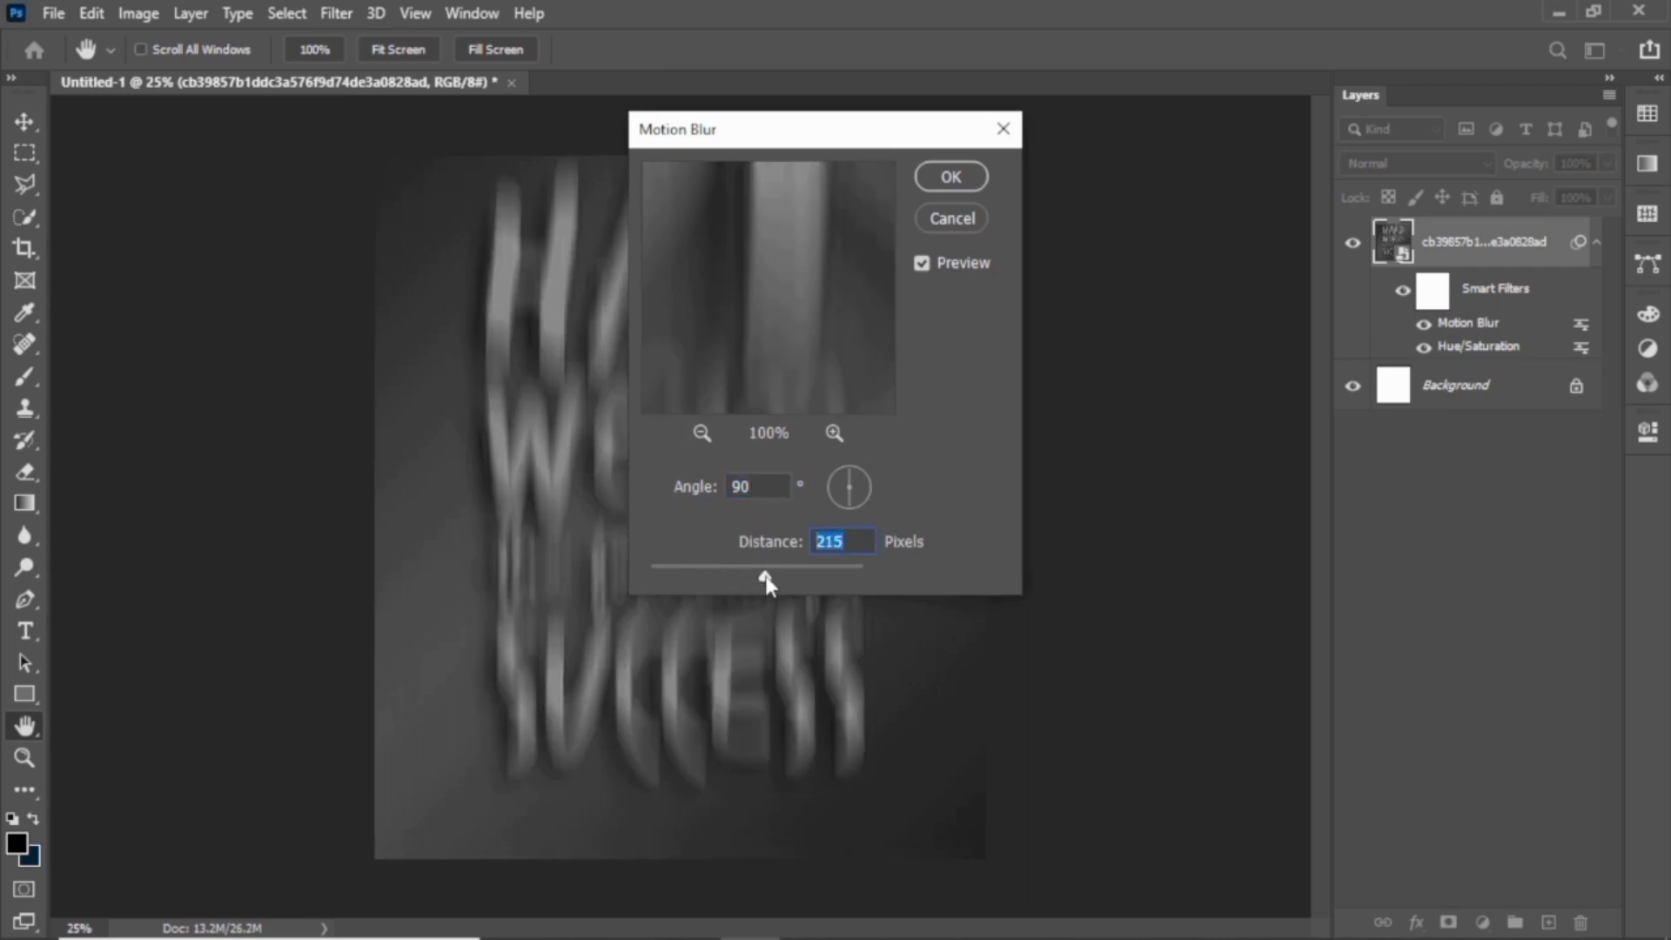
mouse_move(756, 590)
mouse_down()
mouse_move(704, 588)
mouse_move(728, 583)
mouse_up()
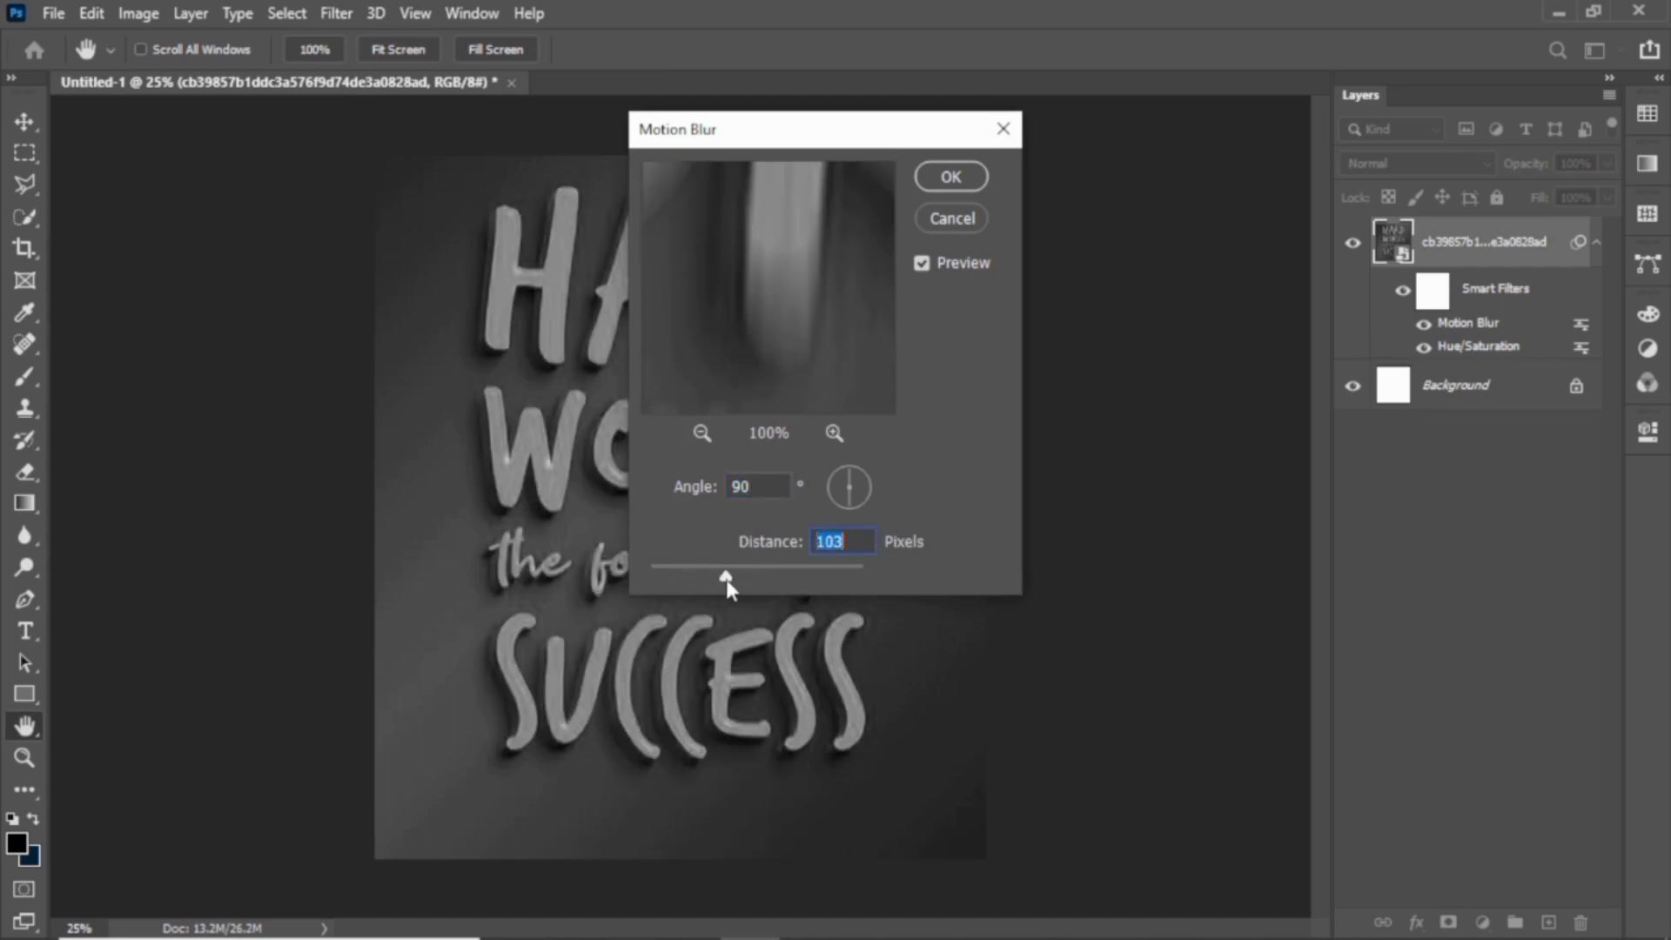
click(952, 218)
click(336, 13)
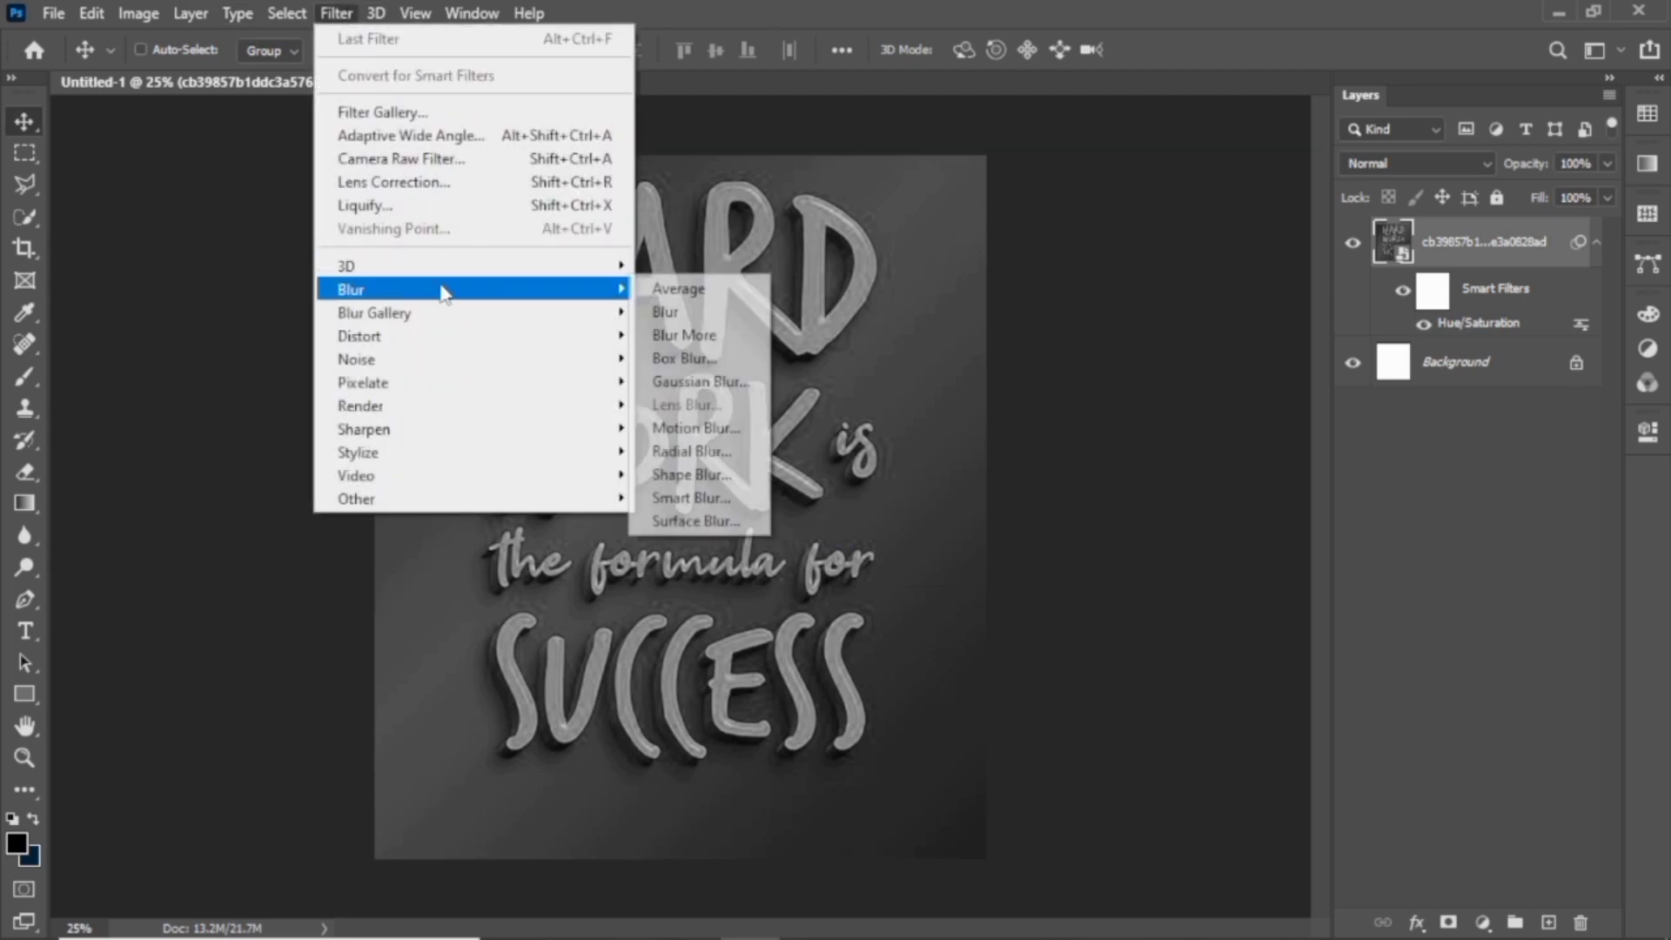
click(687, 381)
drag(732, 533, 762, 540)
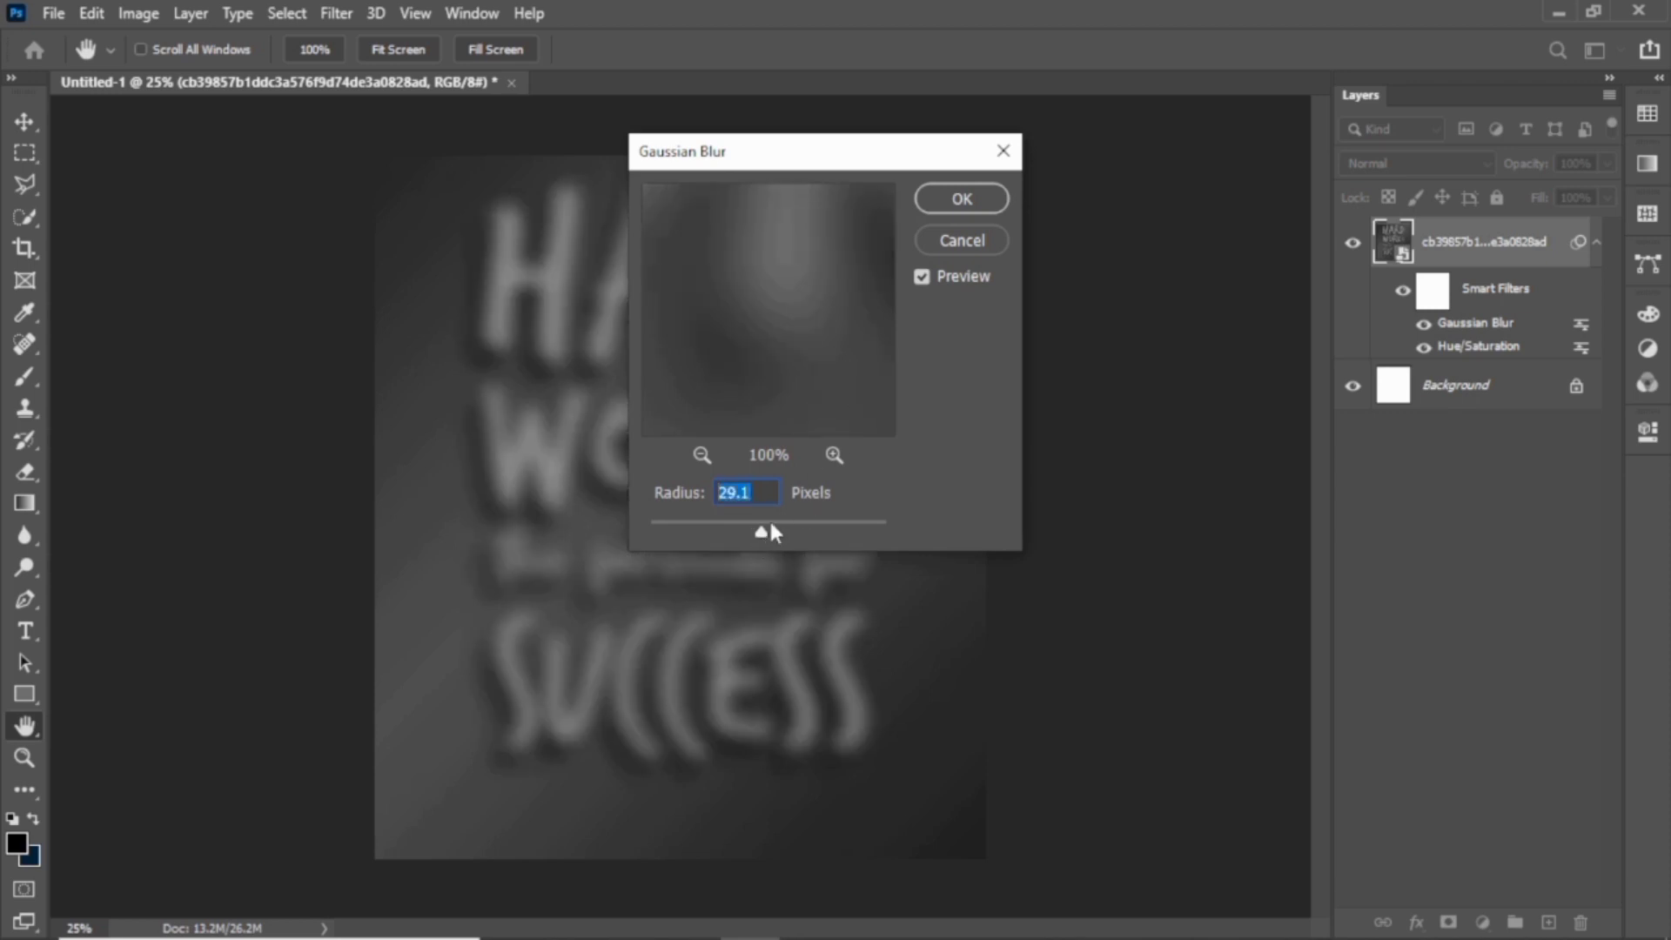
drag(749, 536, 753, 534)
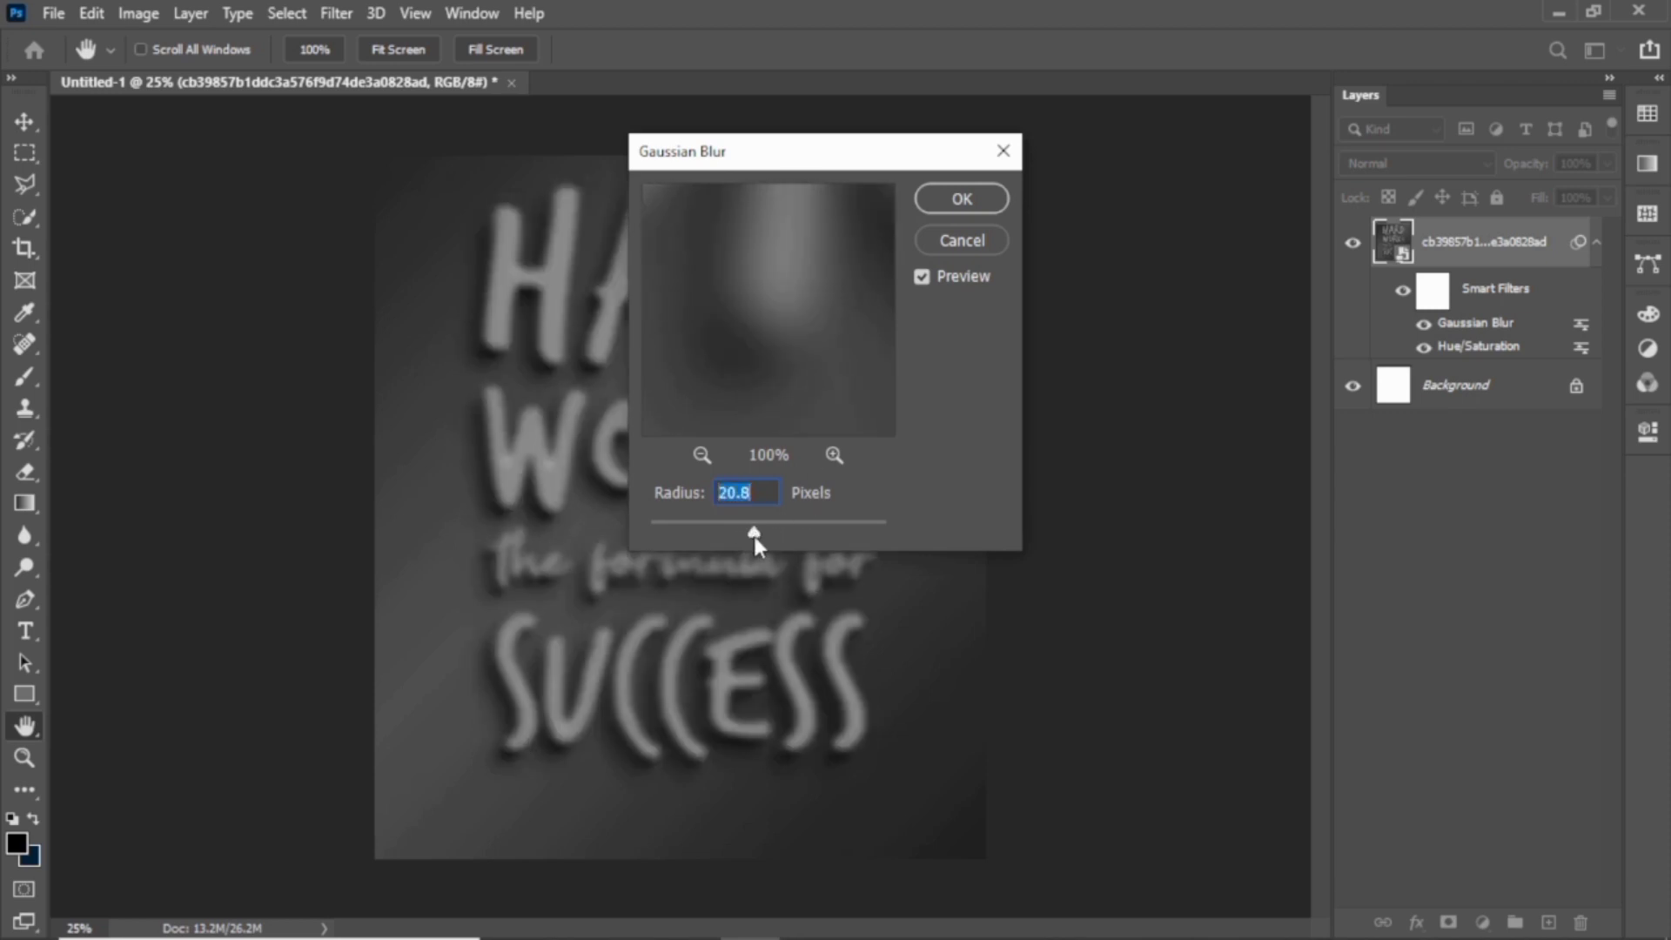
click(931, 202)
Open the woman's portrait photo in Photoshop from the images folder
click(1557, 12)
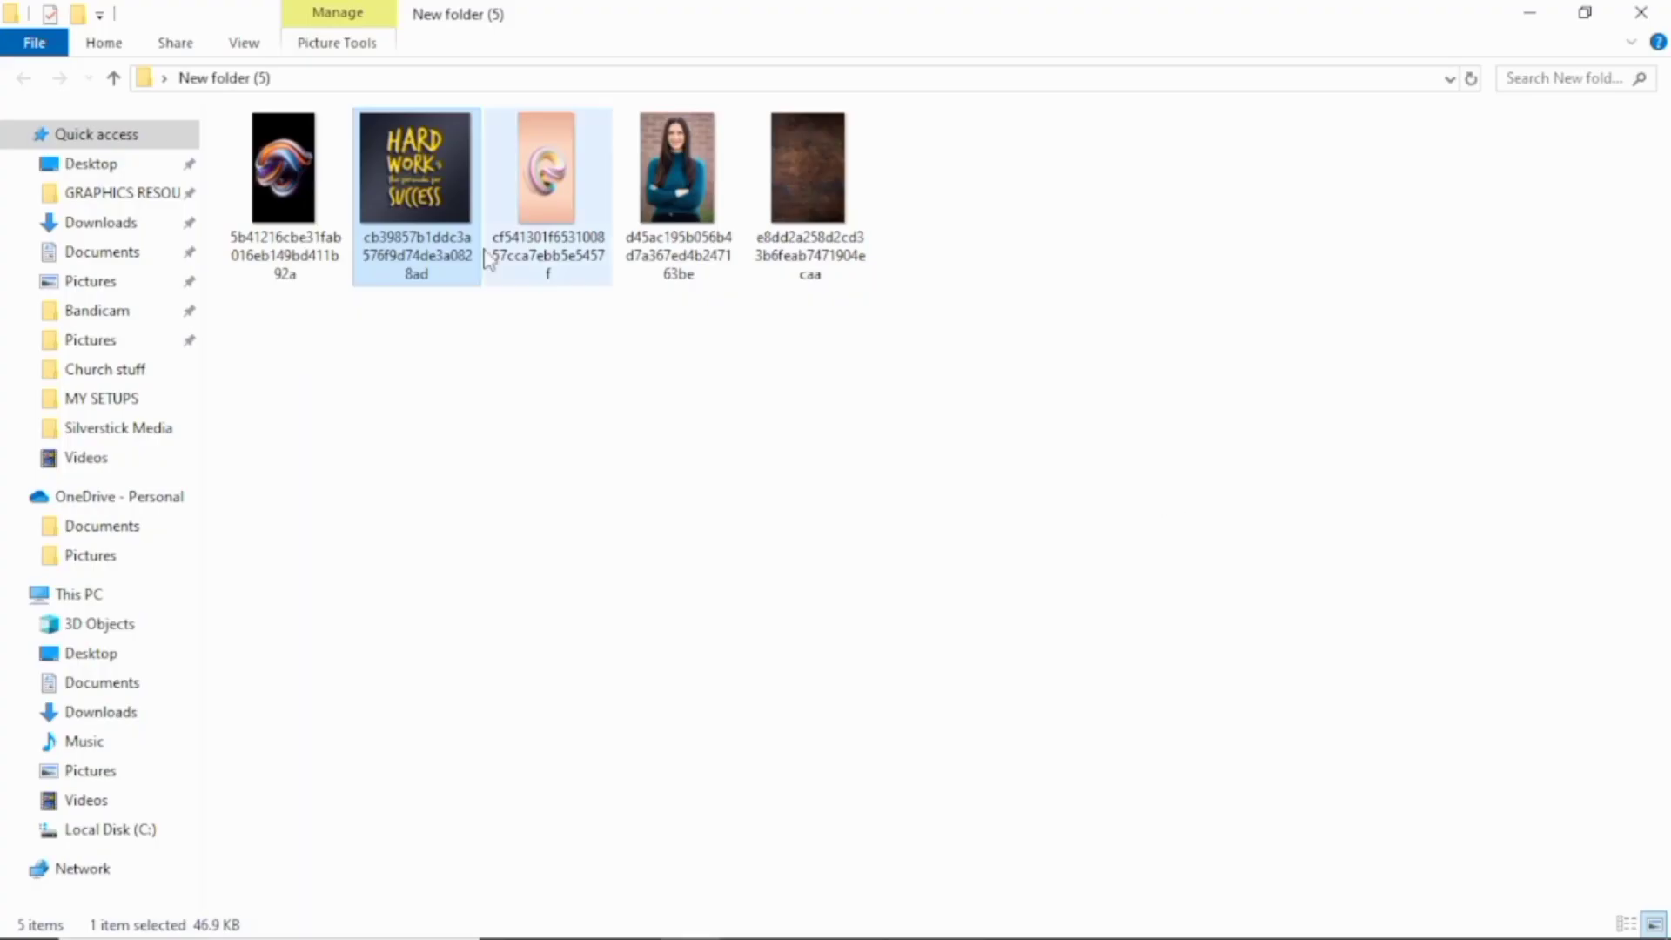
click(677, 322)
drag(677, 331, 936, 82)
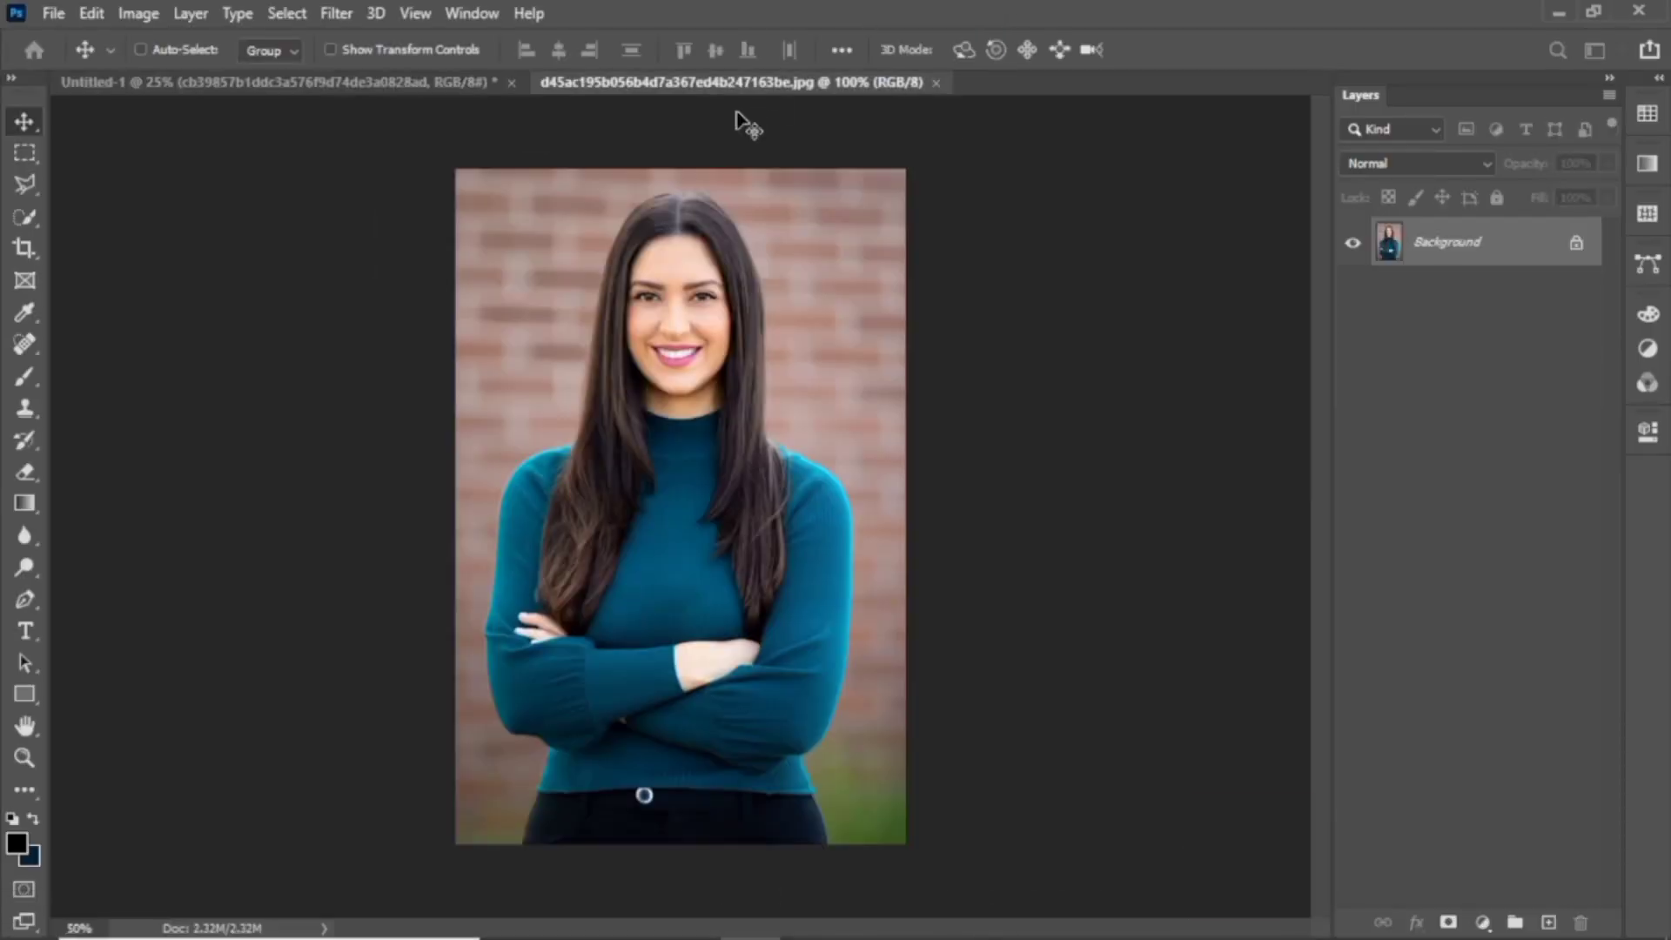
Select the woman with Select > Subject, mask out the brick wall, and drag her toward the poster
click(308, 13)
click(377, 296)
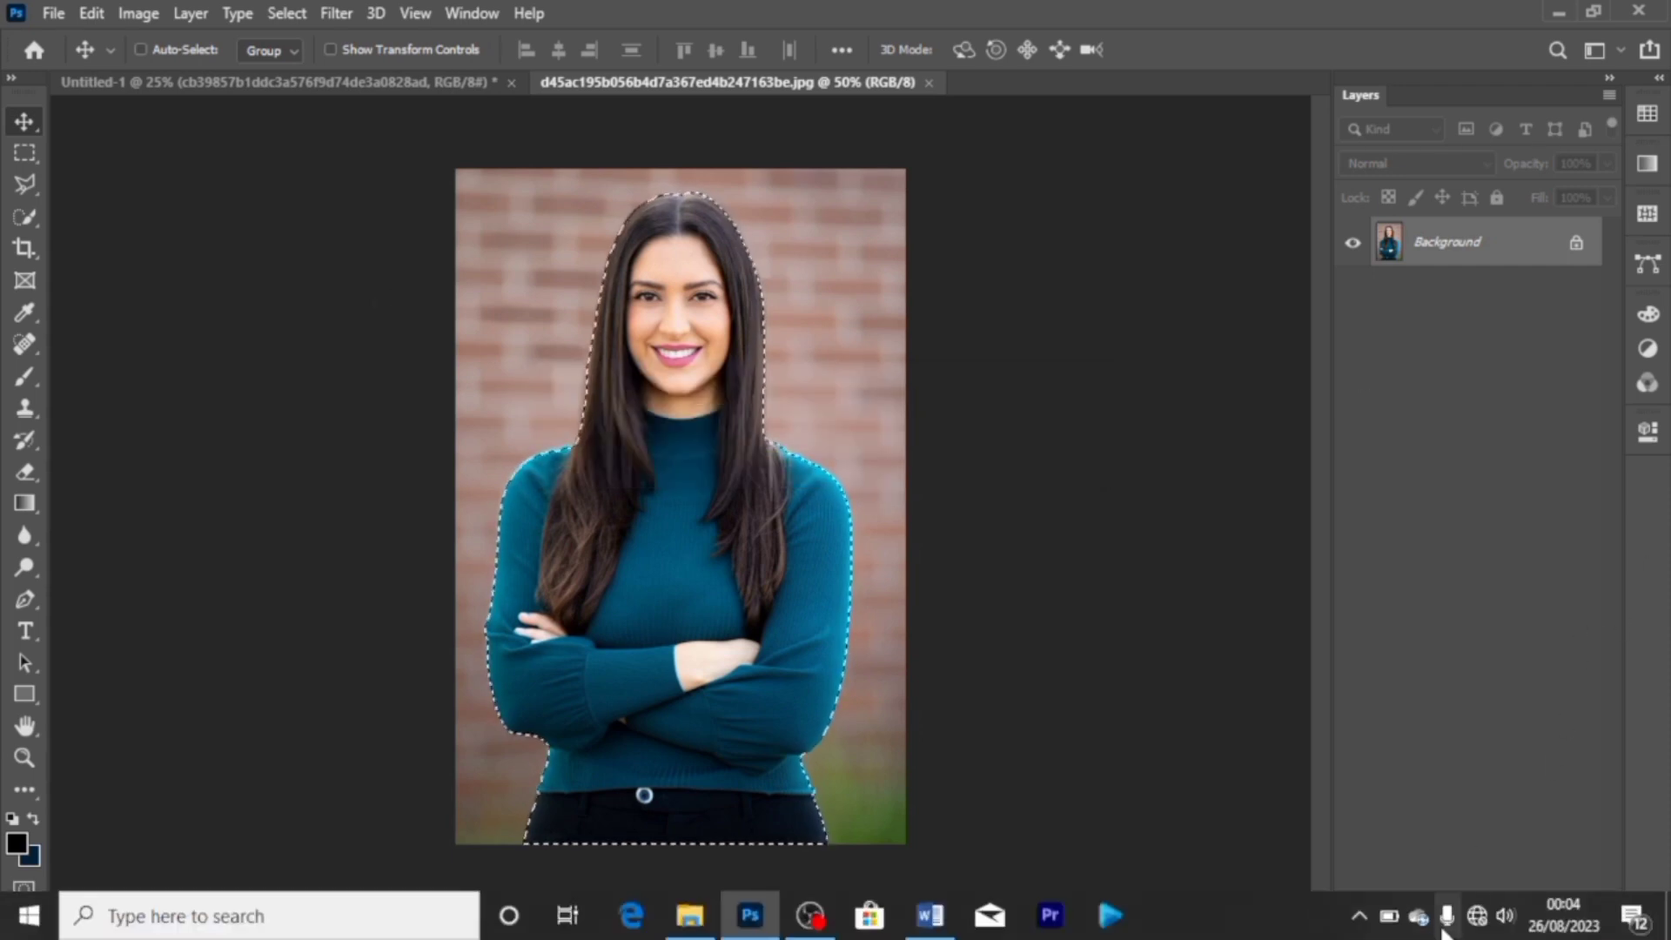
click(1448, 922)
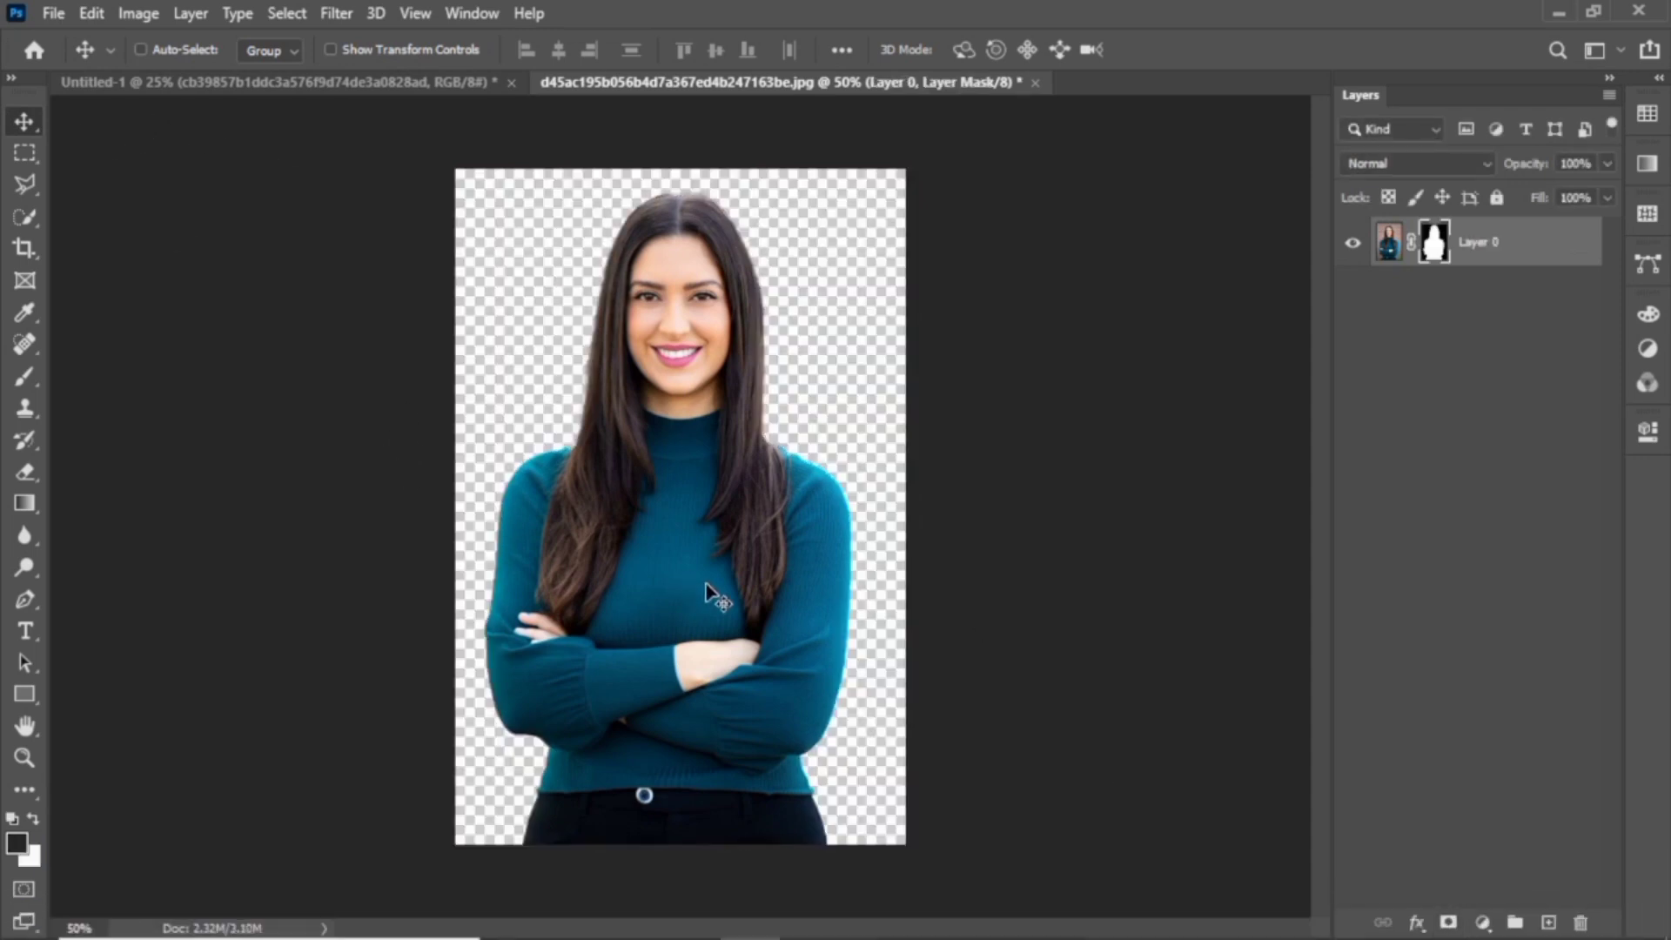
drag(705, 588, 713, 608)
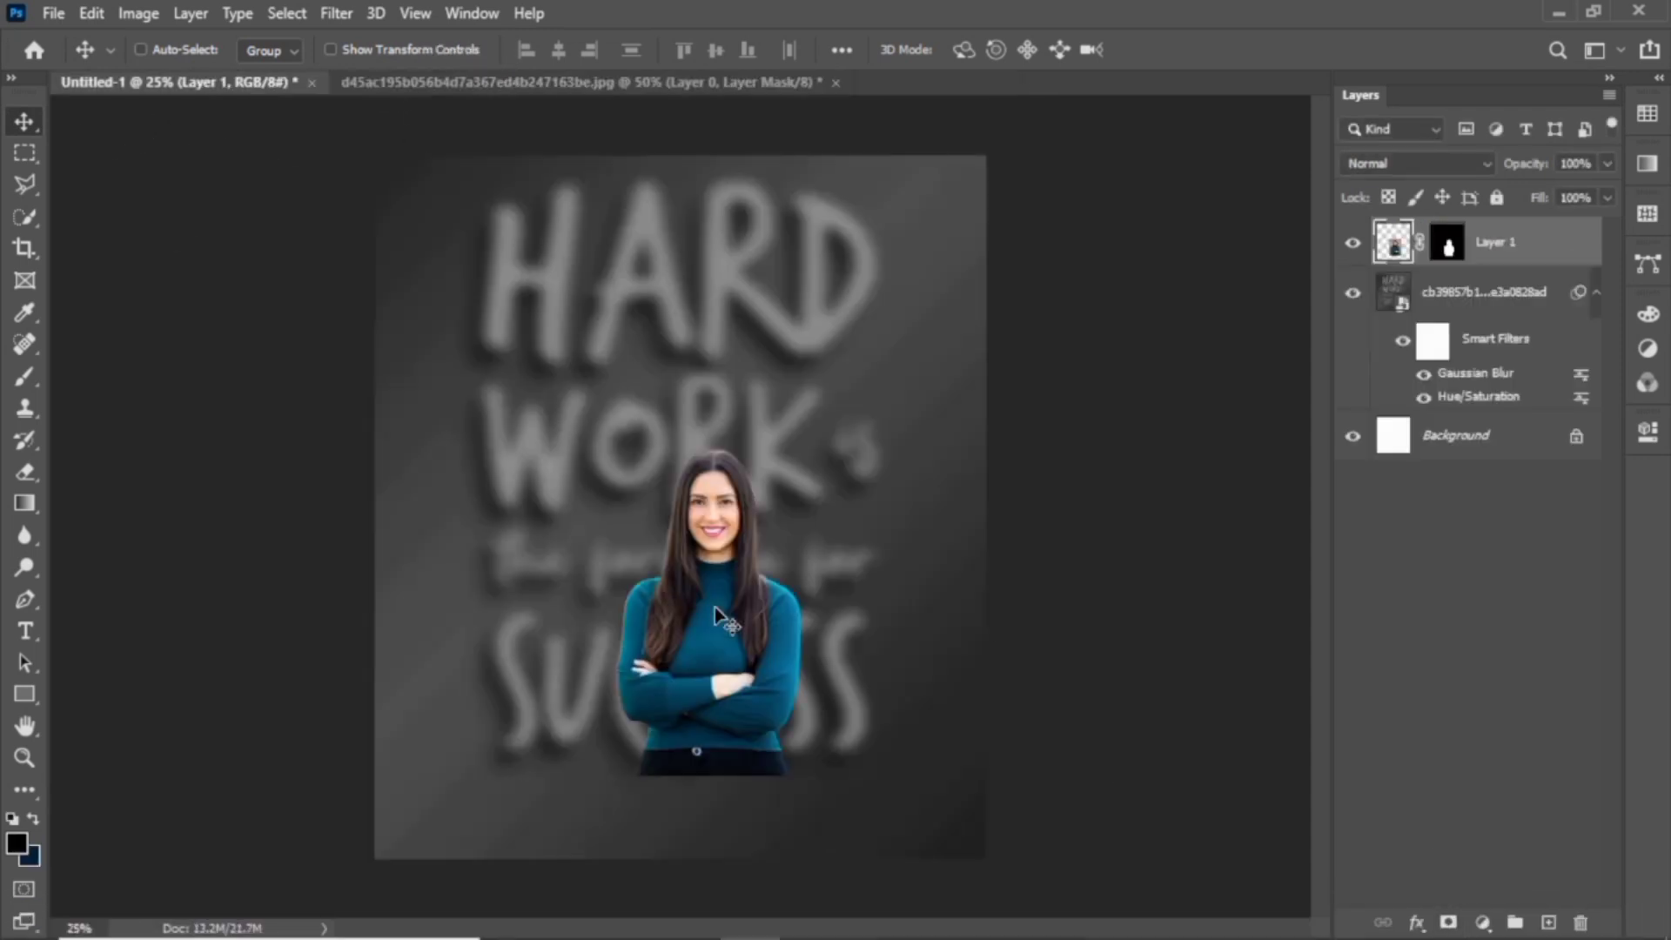
Scale the cut-out woman up and centre her in the lower part of the poster
key(ctrl+t)
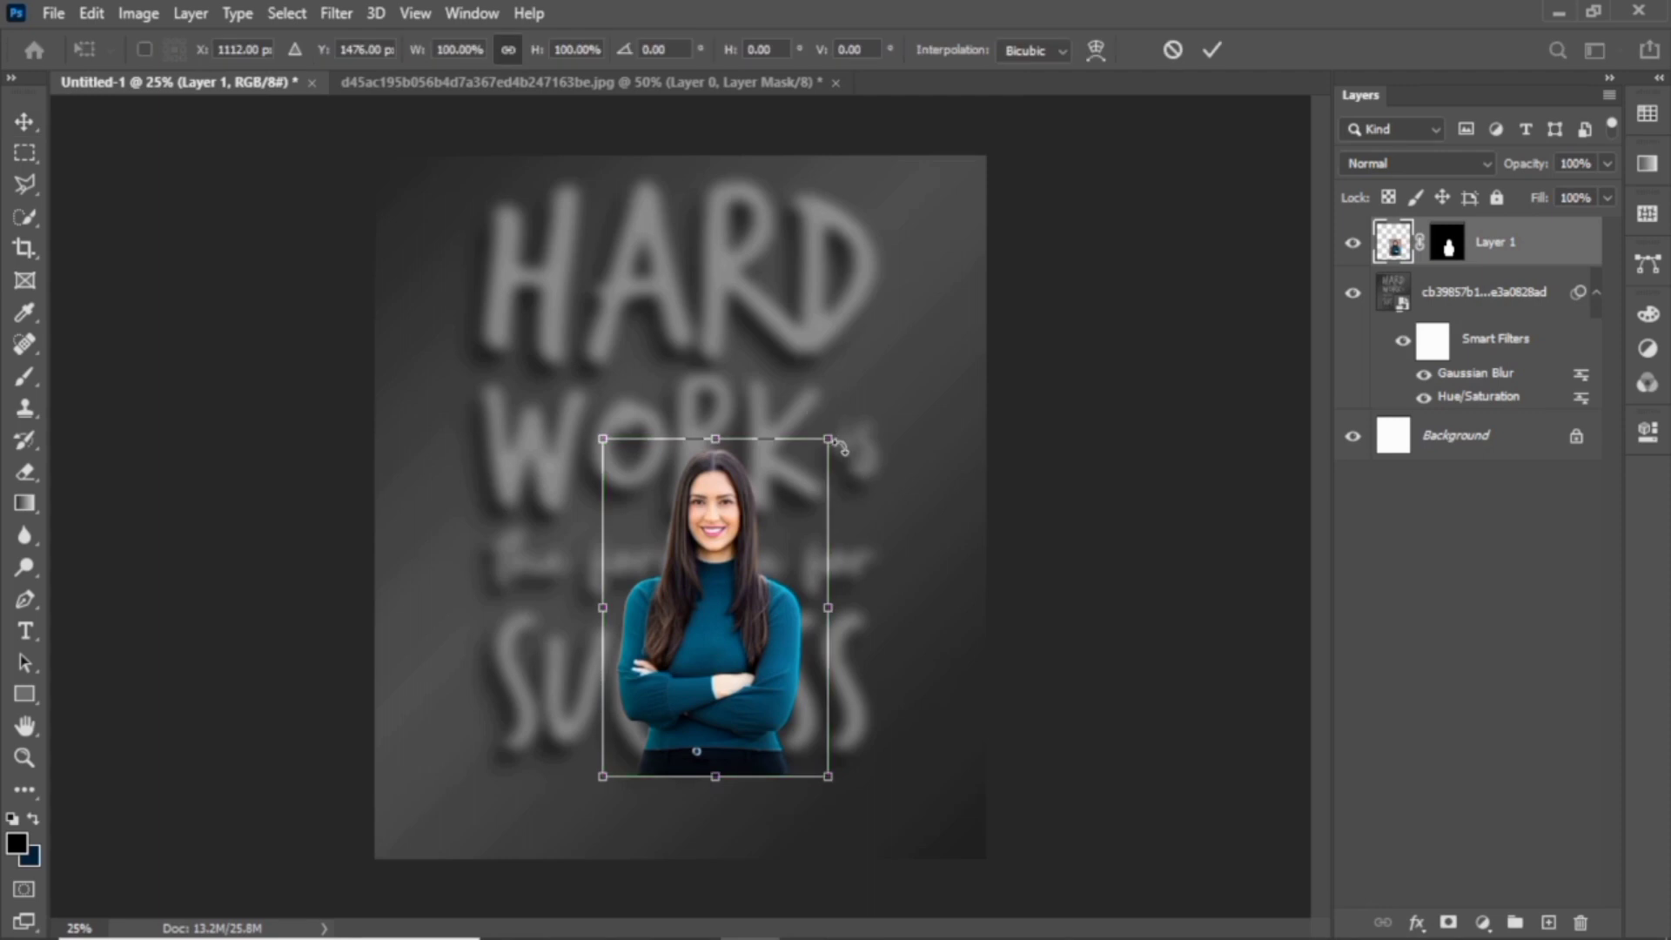
drag(829, 438, 1019, 158)
mouse_move(876, 401)
mouse_down()
mouse_move(861, 492)
mouse_move(833, 492)
mouse_up()
drag(548, 258, 521, 209)
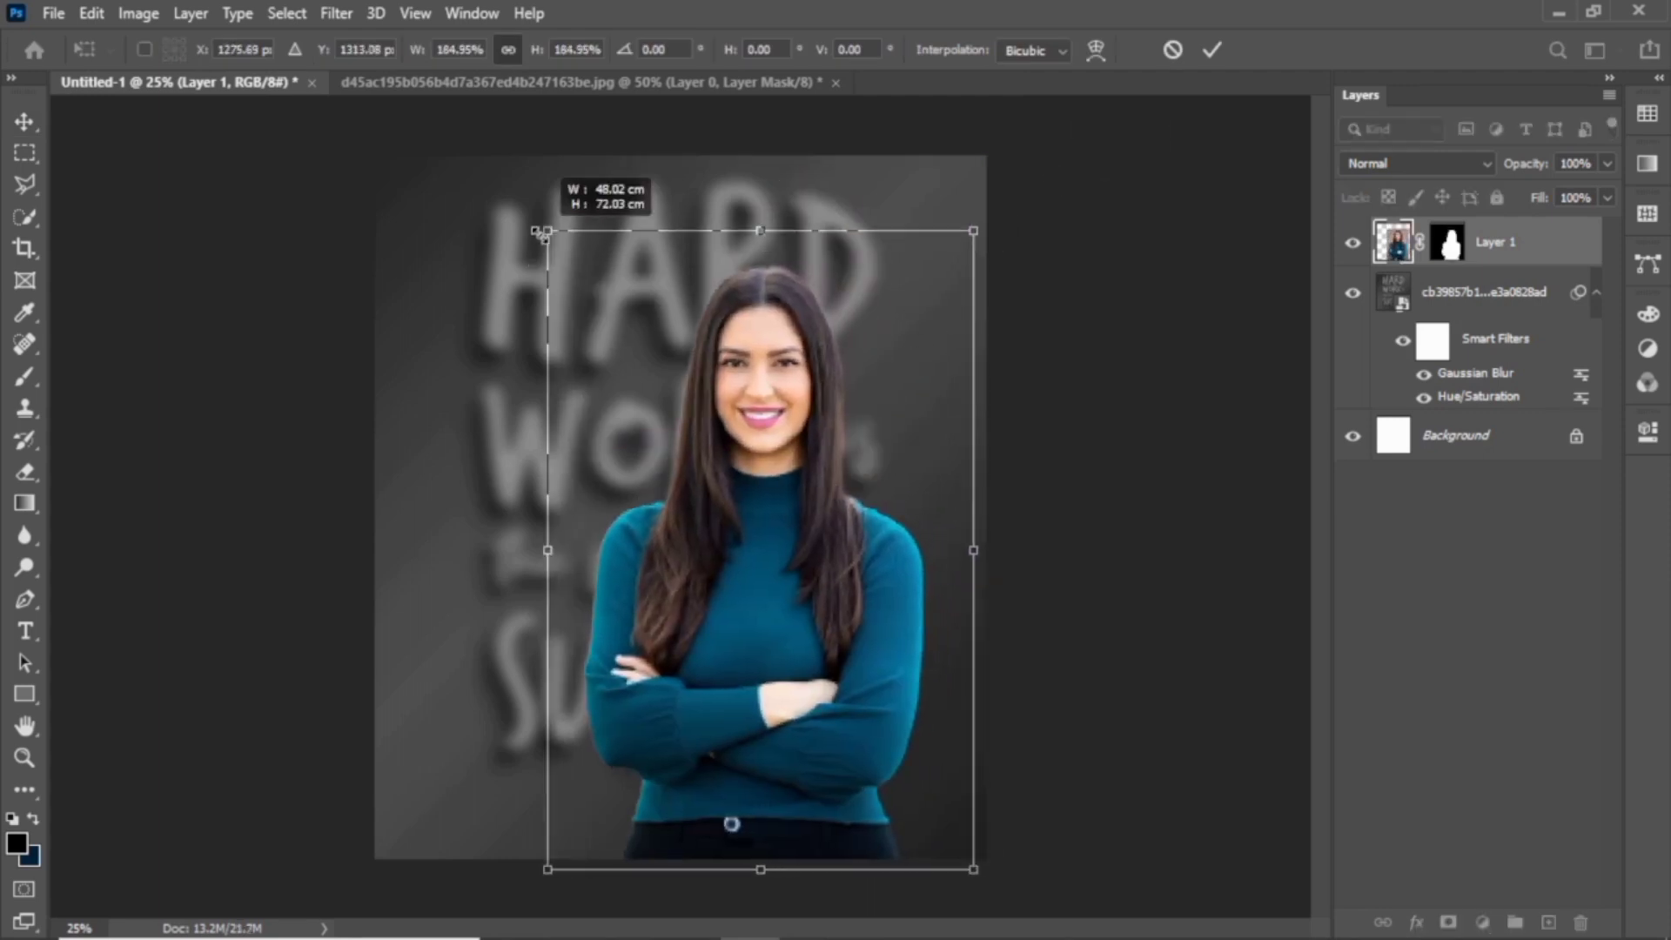
drag(732, 419, 732, 418)
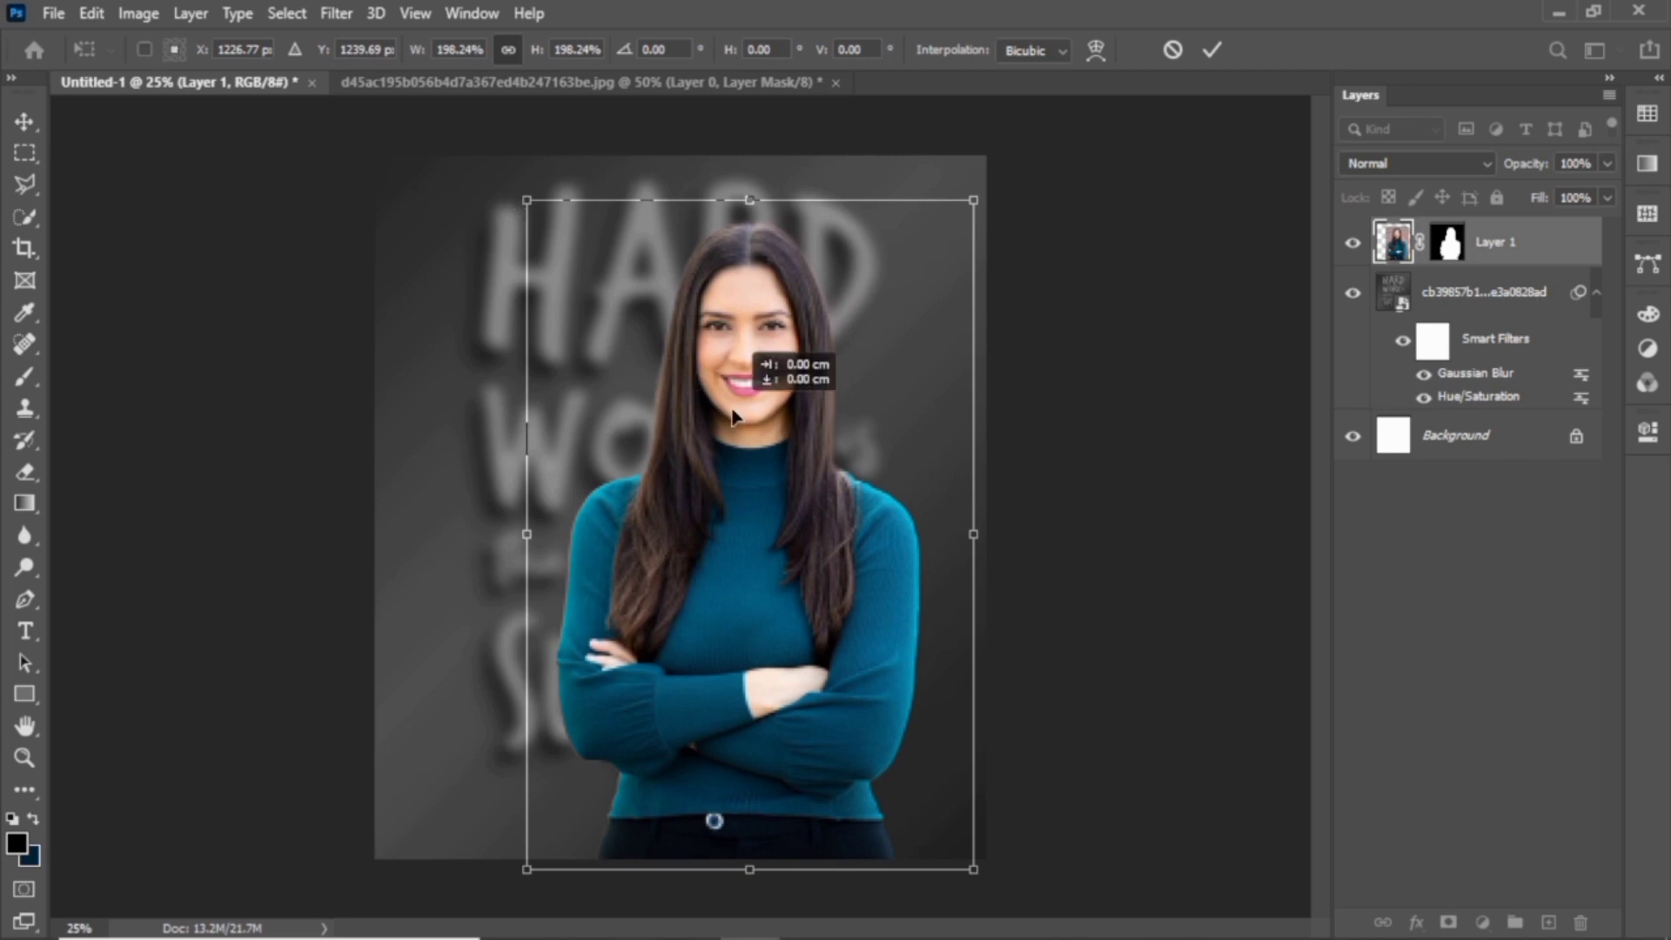
key(Return)
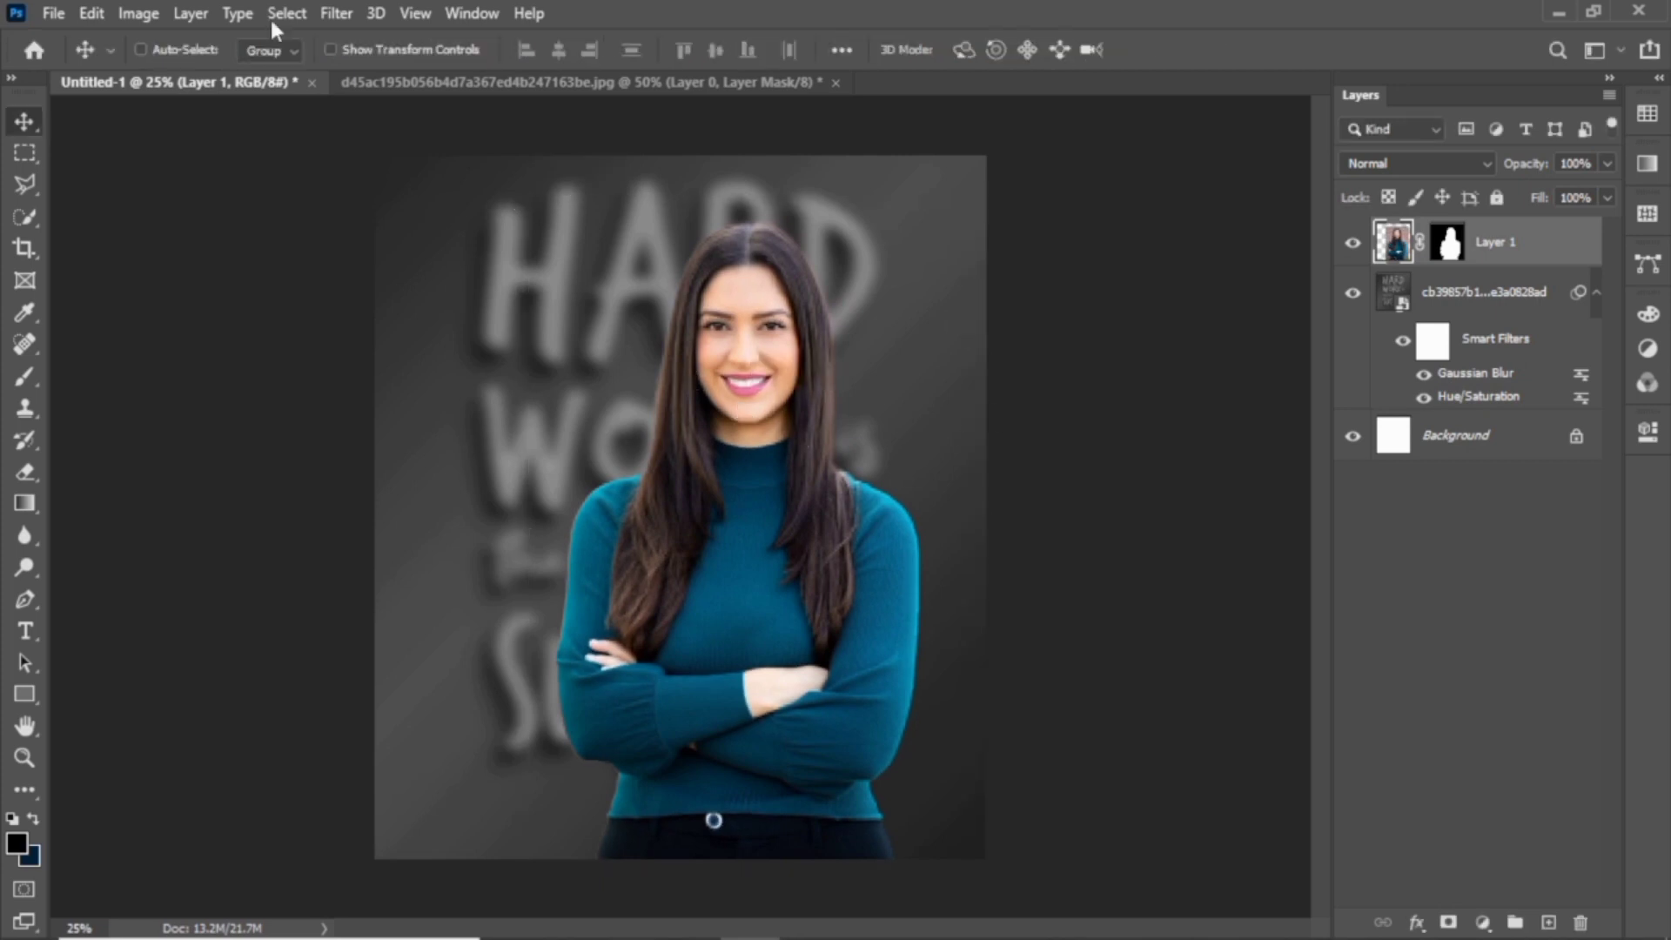
Make the woman black and white by dragging Hue/Saturation Saturation fully left
key(ctrl+u)
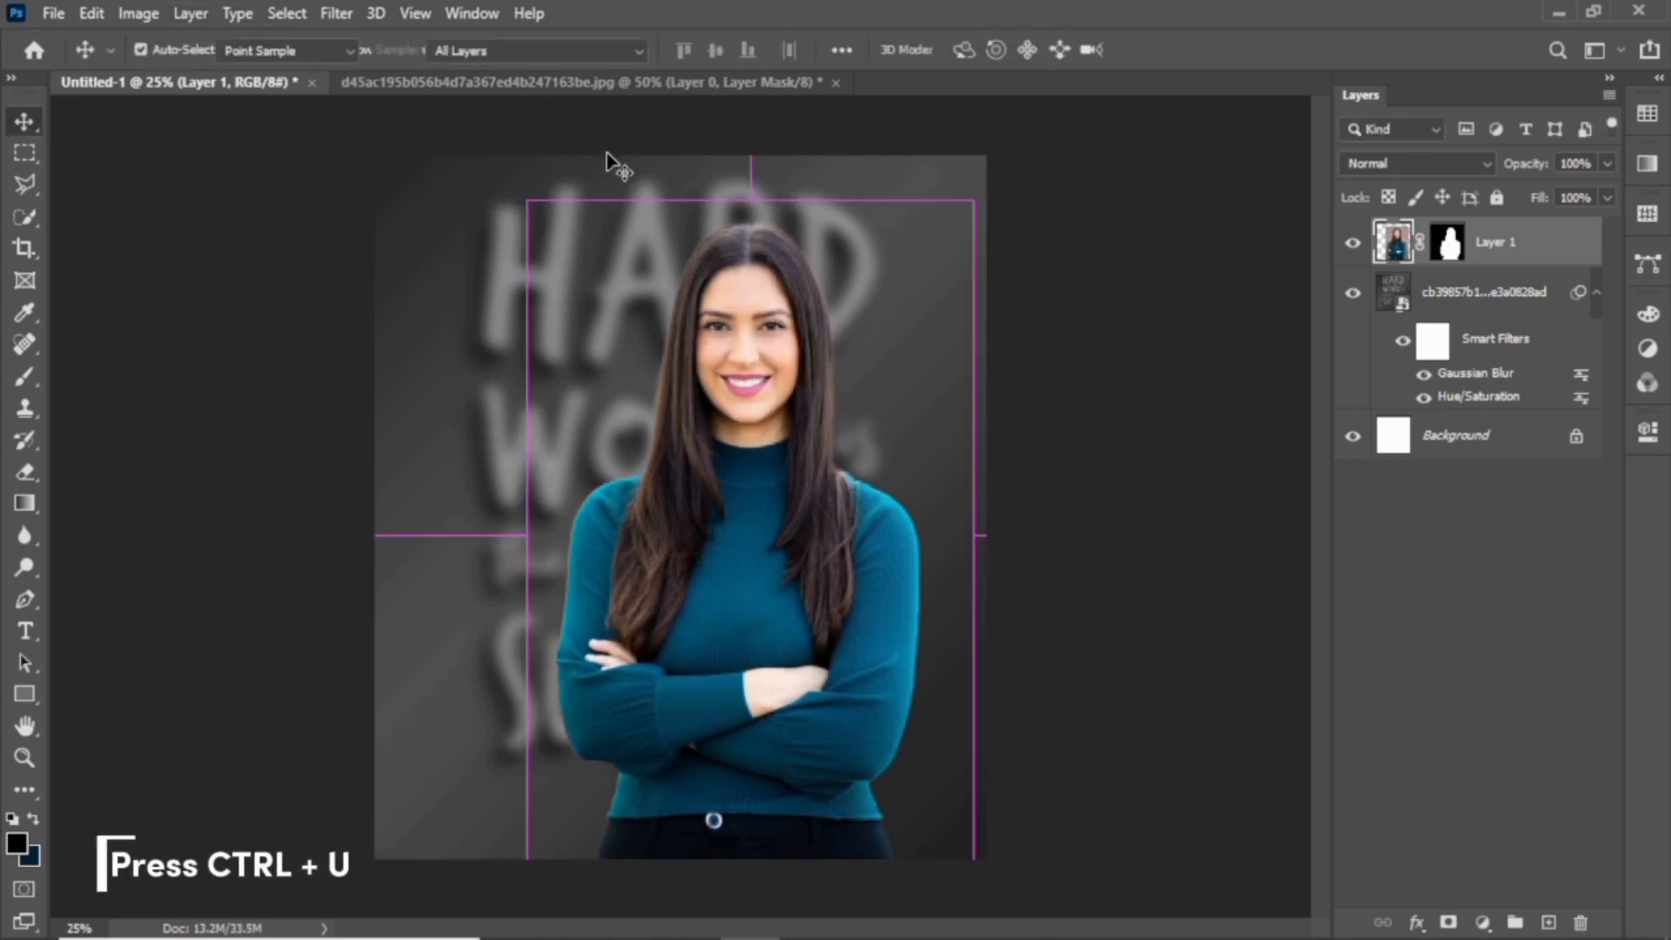
drag(766, 379, 657, 383)
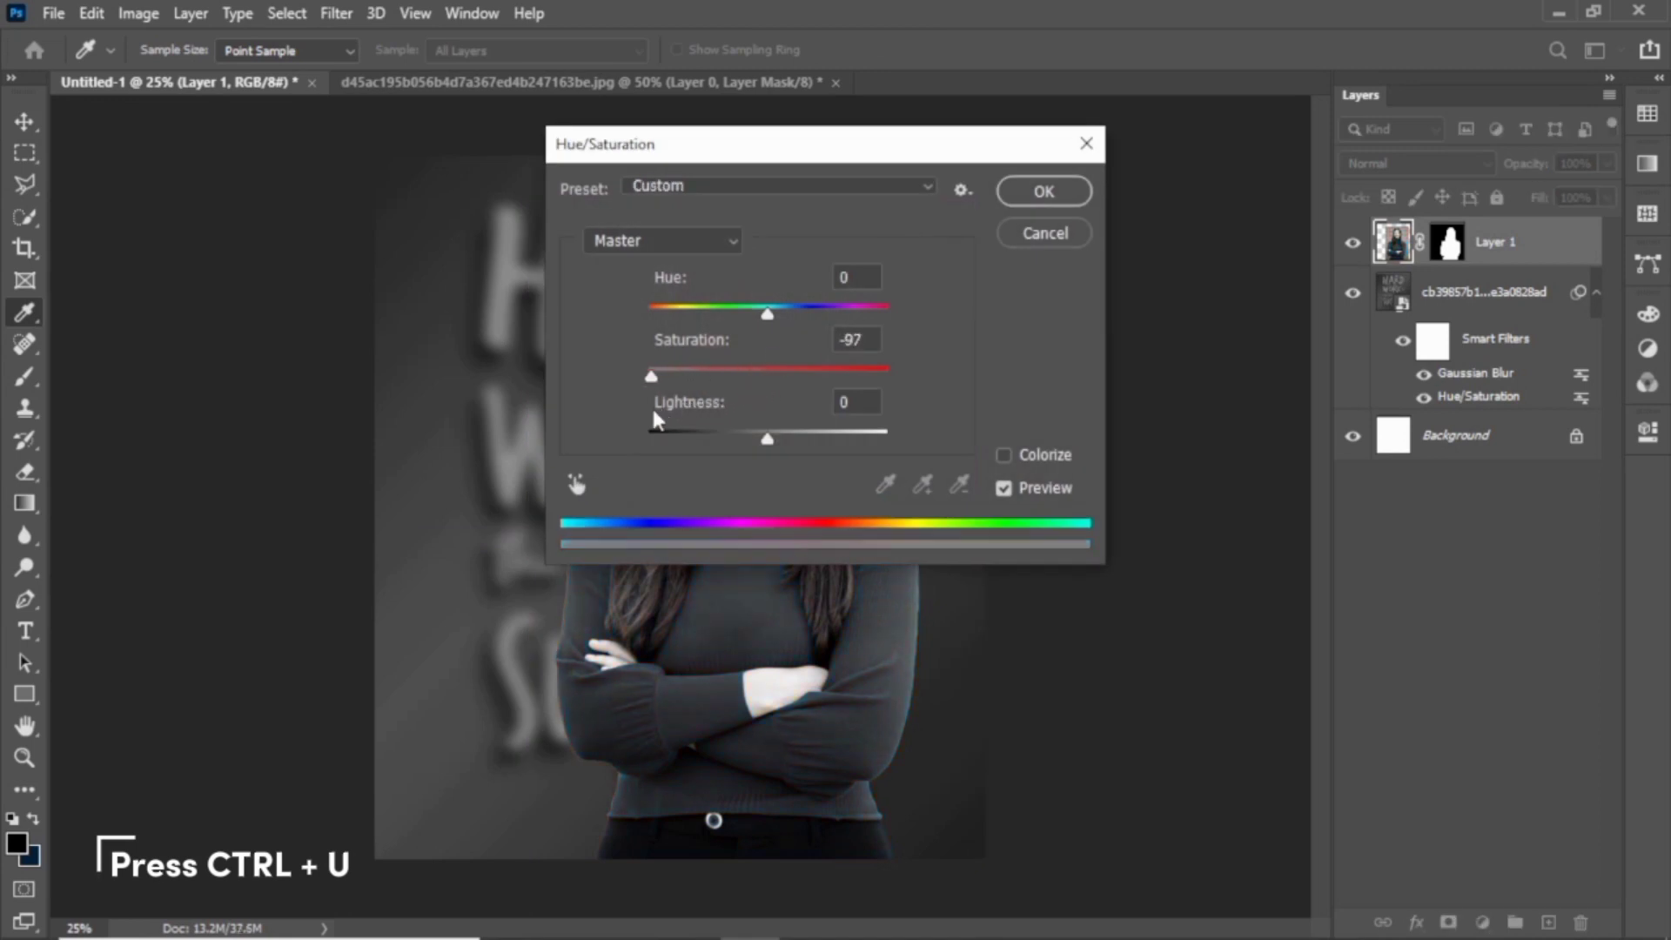
click(1029, 195)
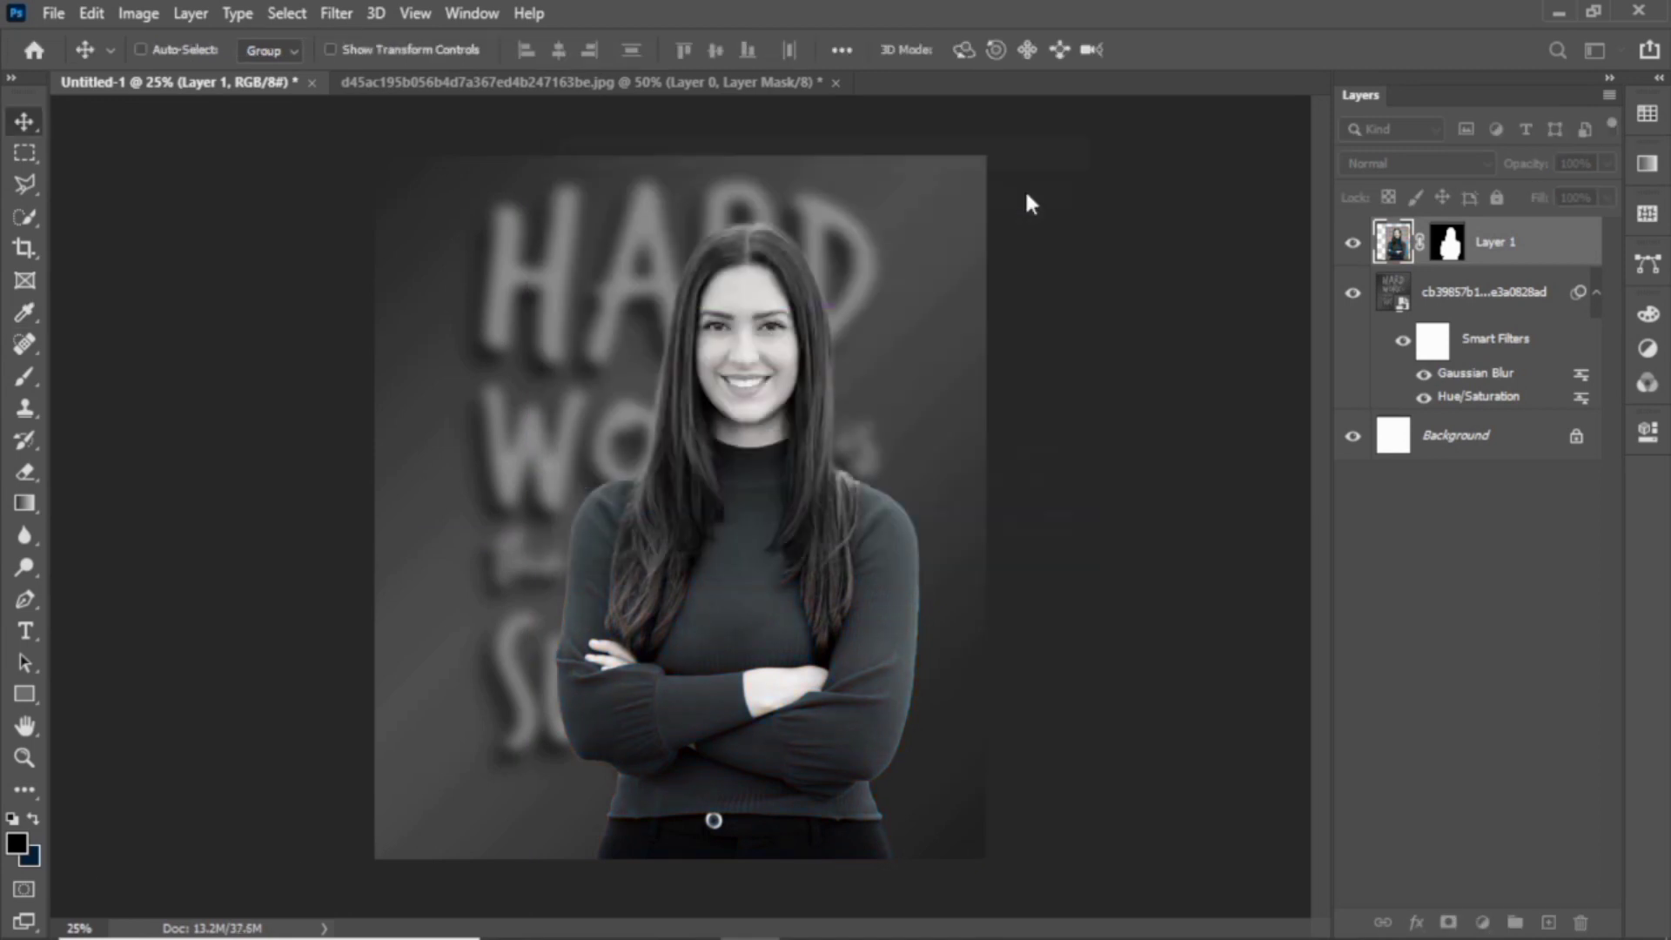
Draw a wide rectangle shape across the woman's lower face and give it a black fill
click(21, 696)
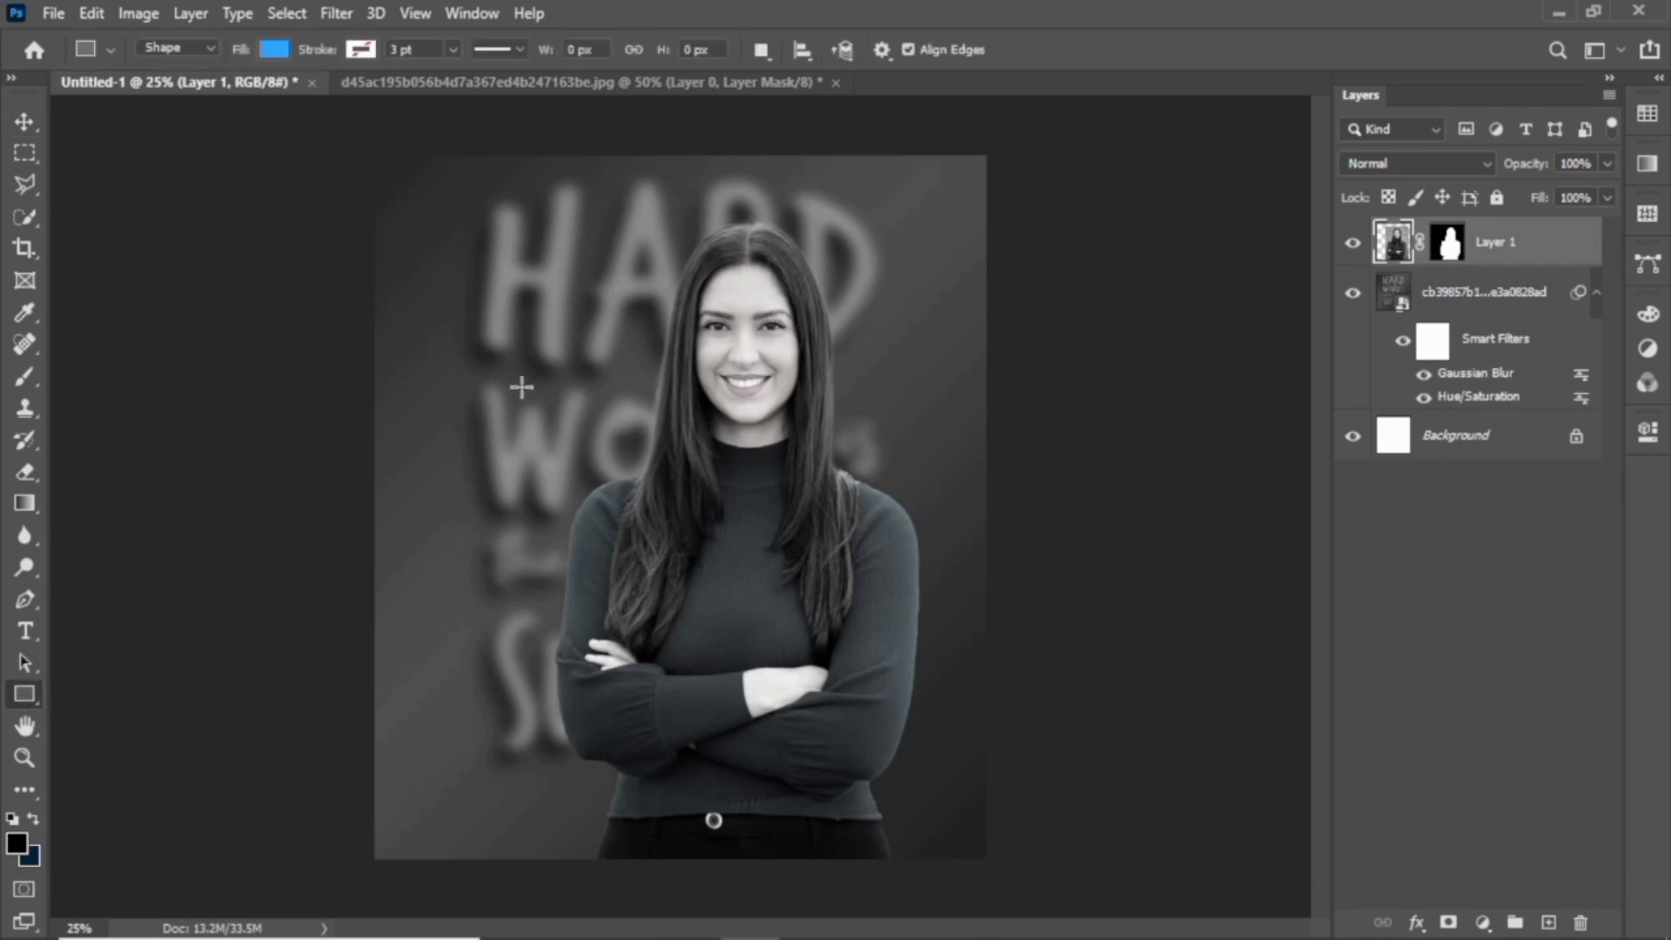
mouse_move(512, 367)
mouse_down()
mouse_move(685, 509)
mouse_move(895, 482)
mouse_up()
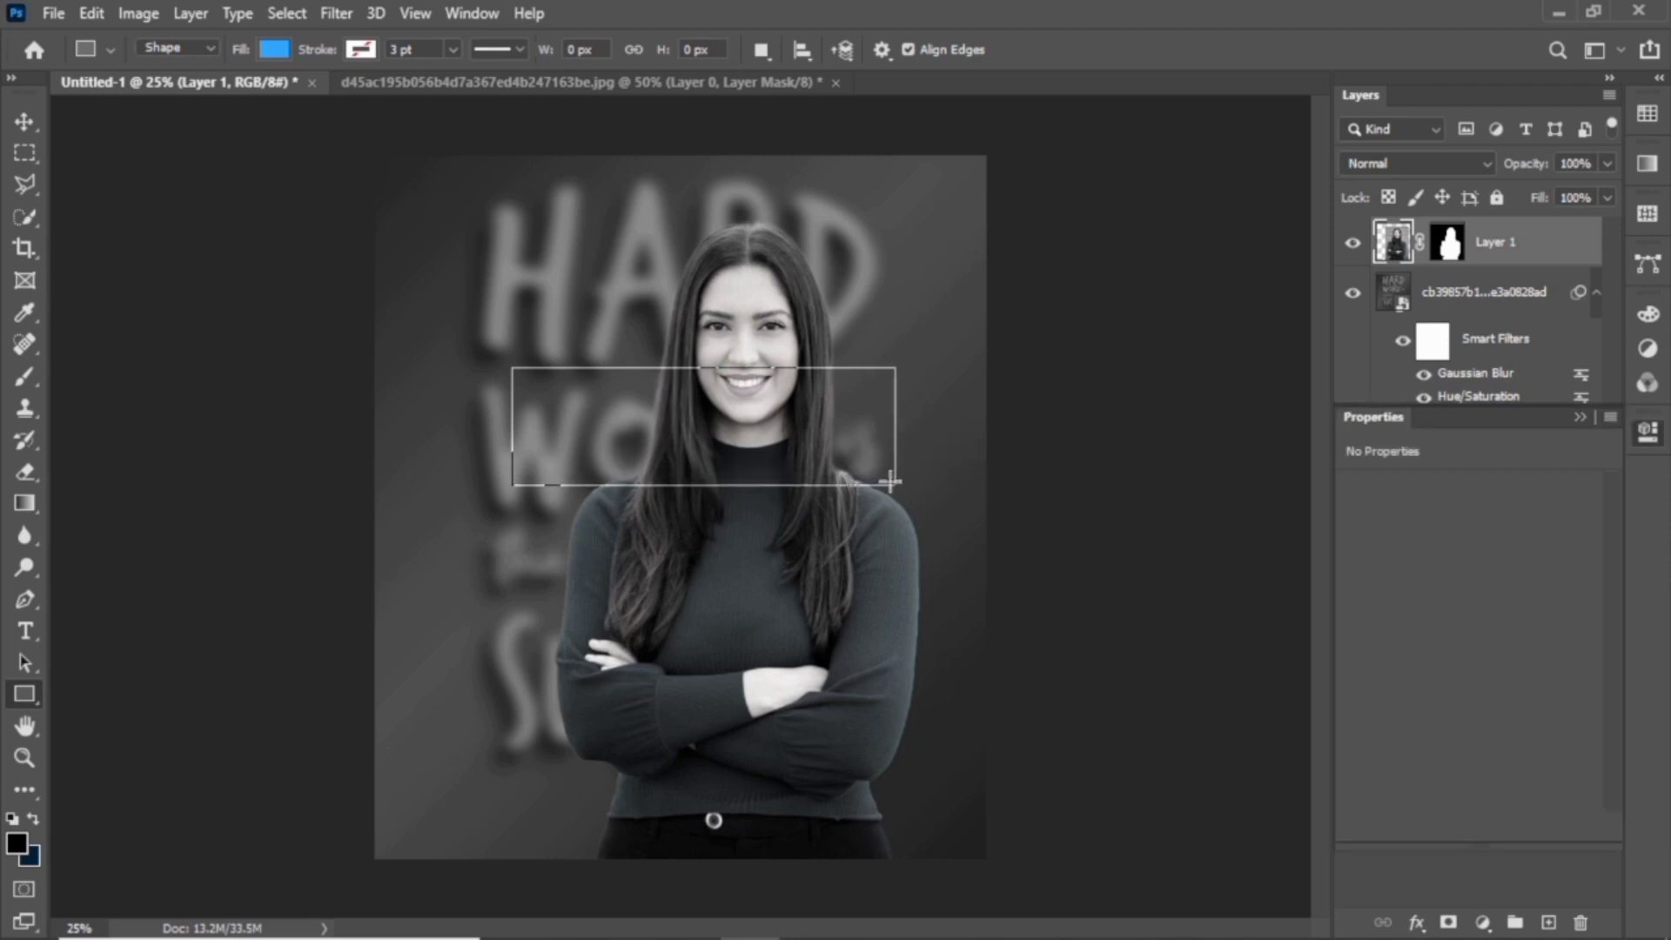
key(Escape)
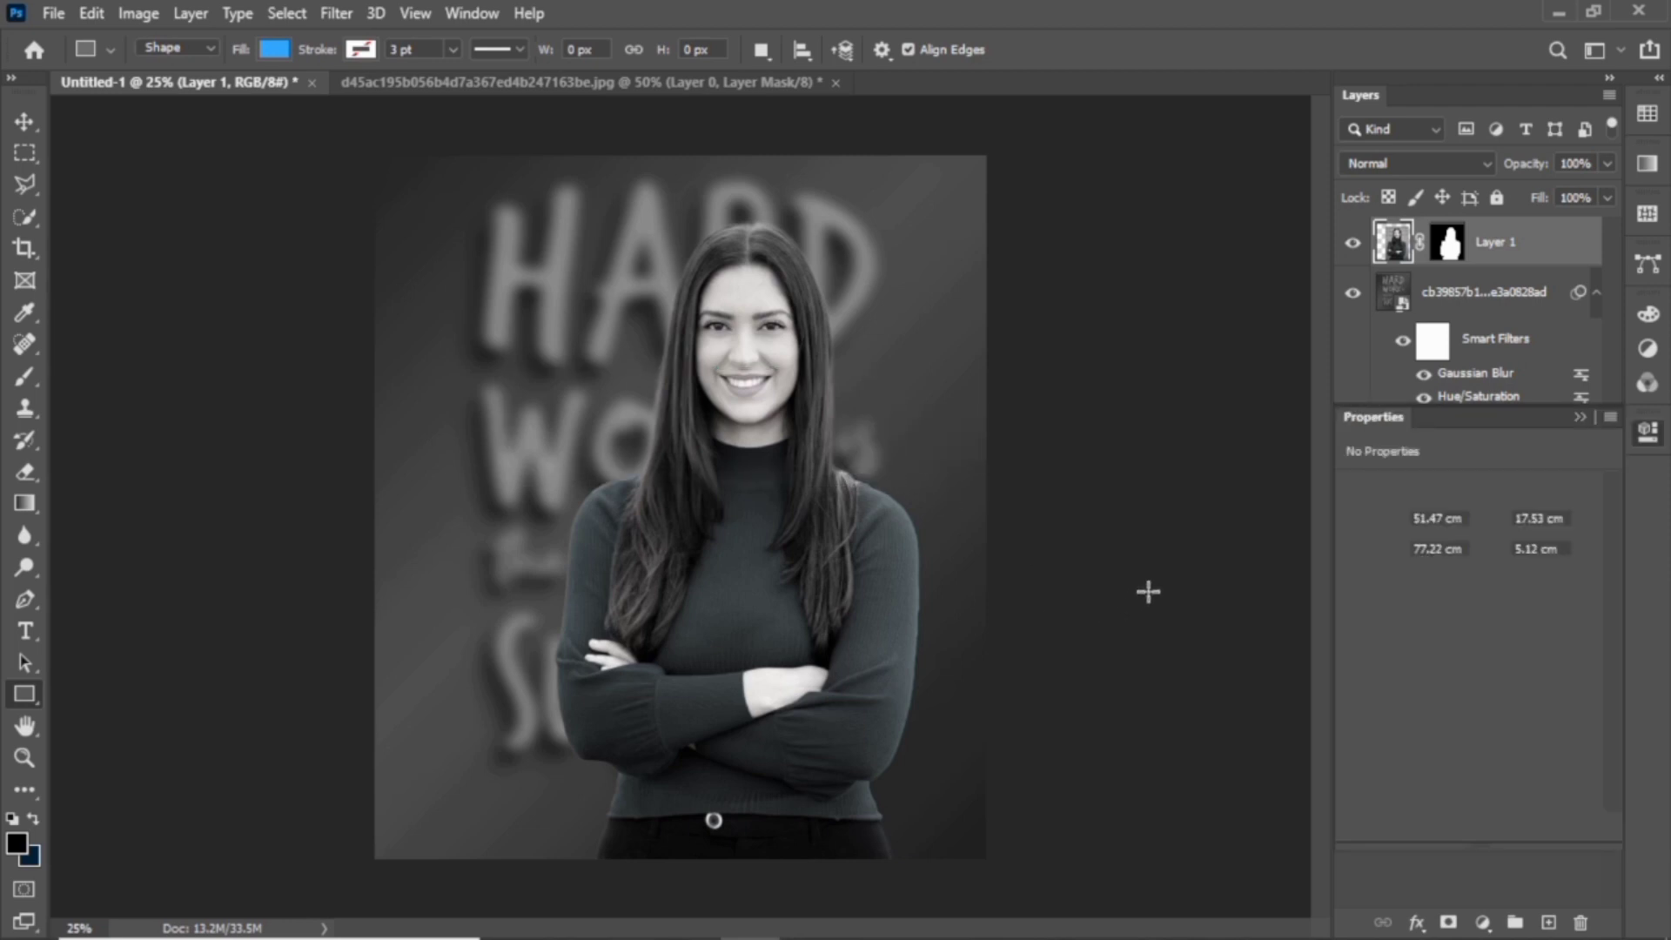
key(ctrl+shift+z)
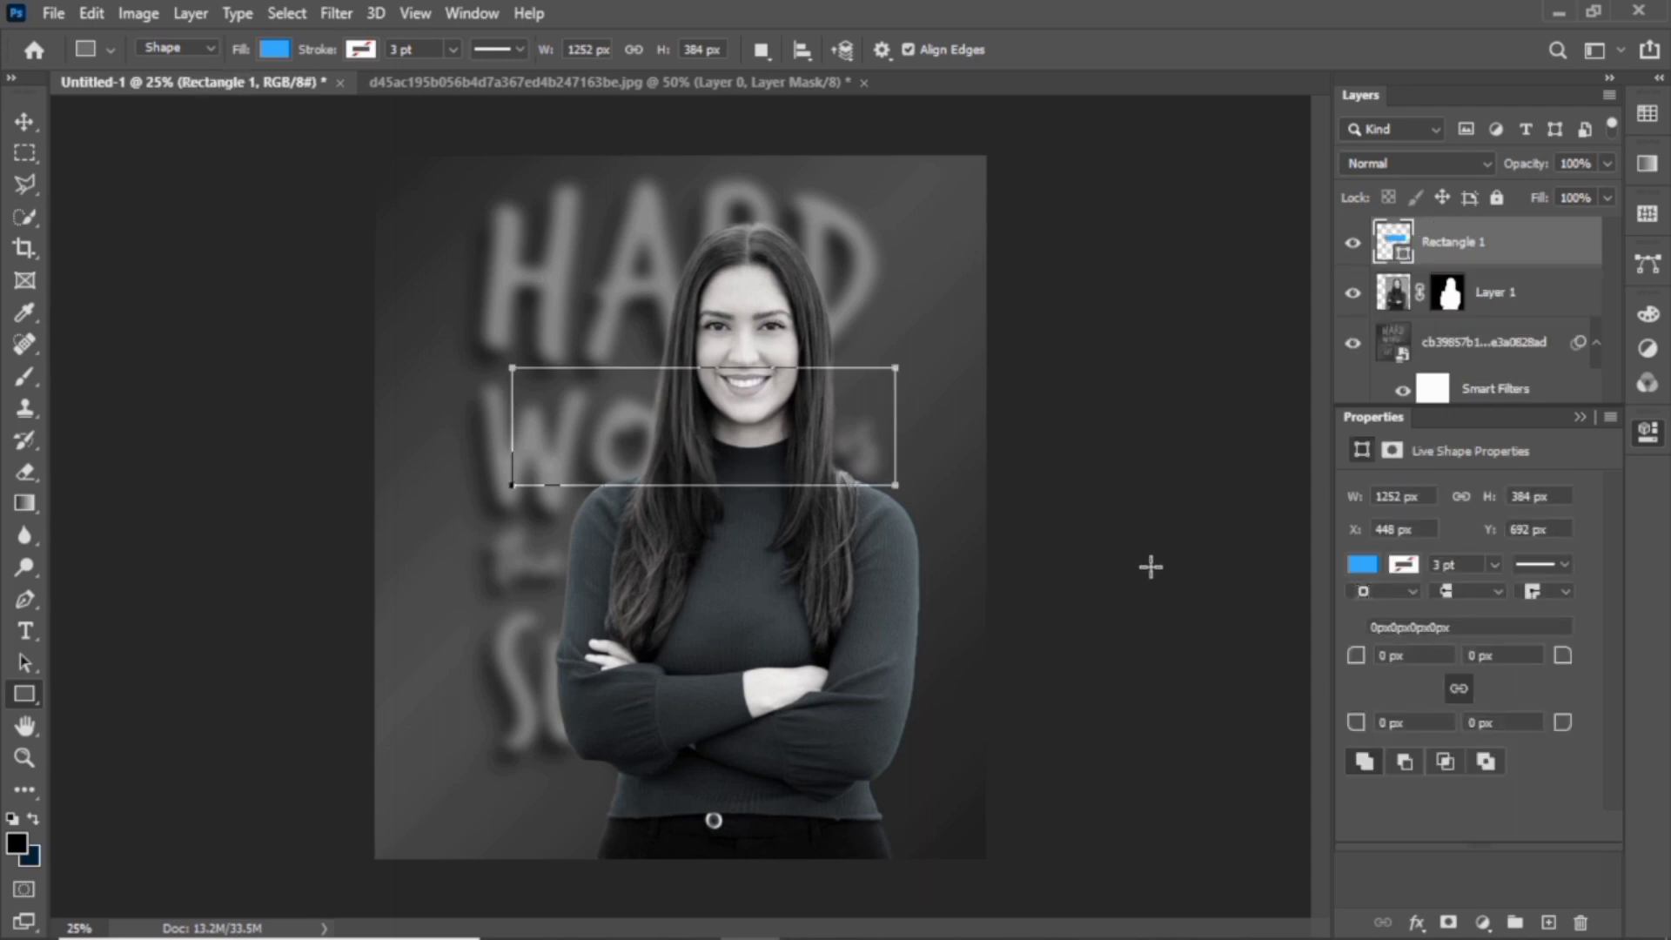
click(1361, 566)
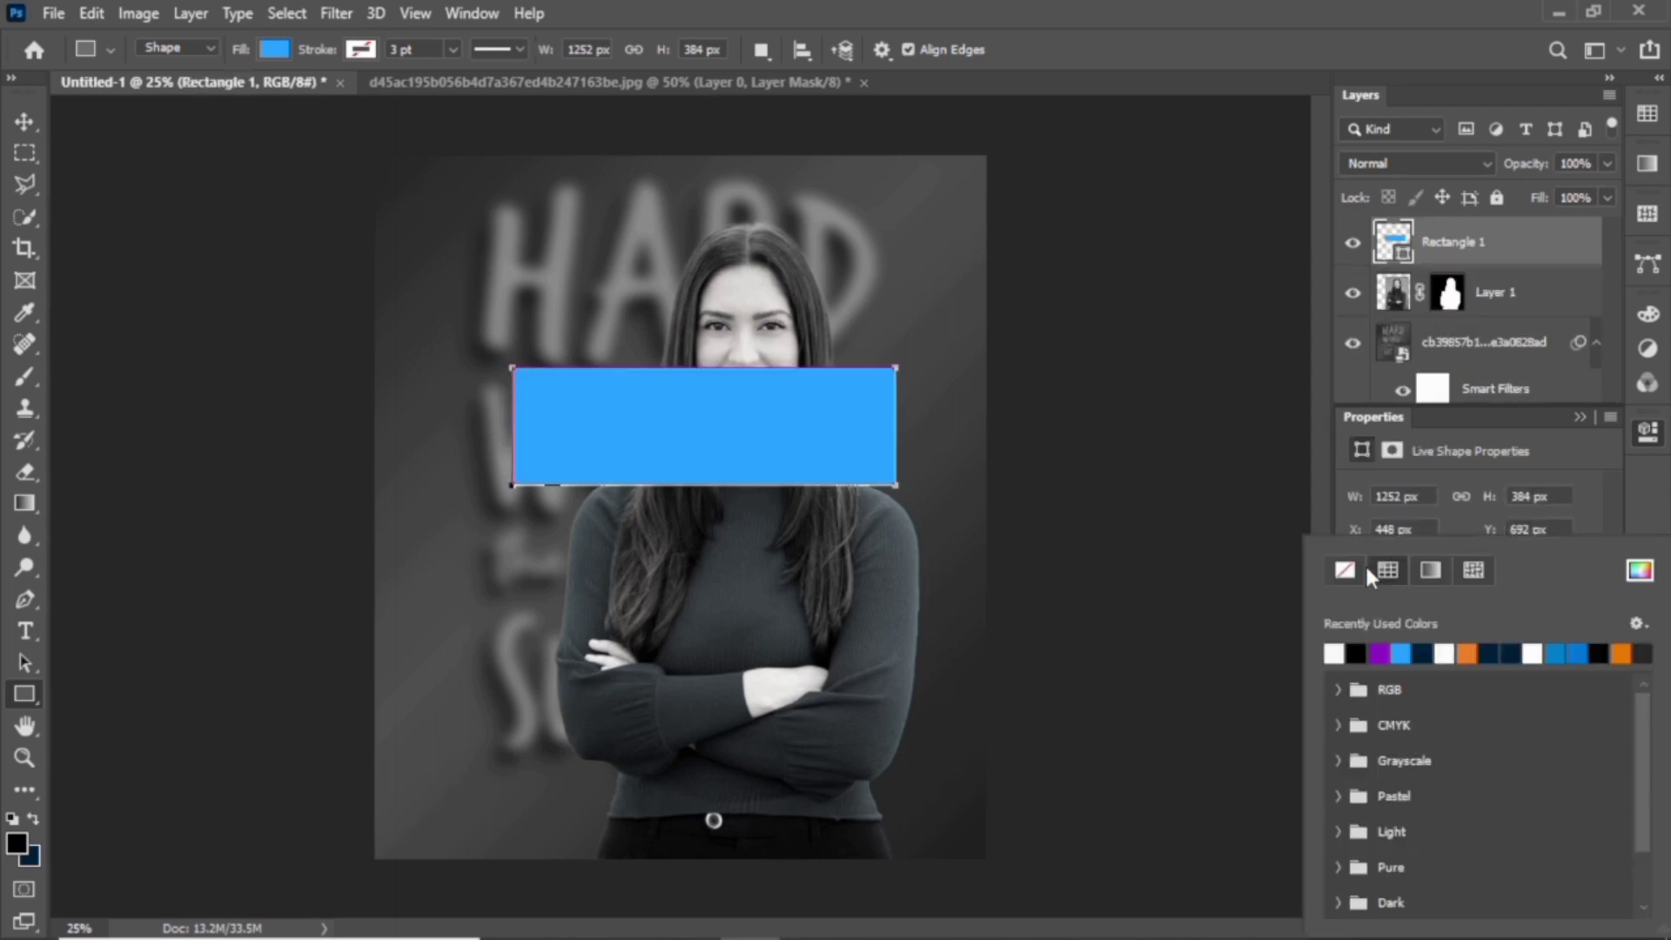
click(1340, 653)
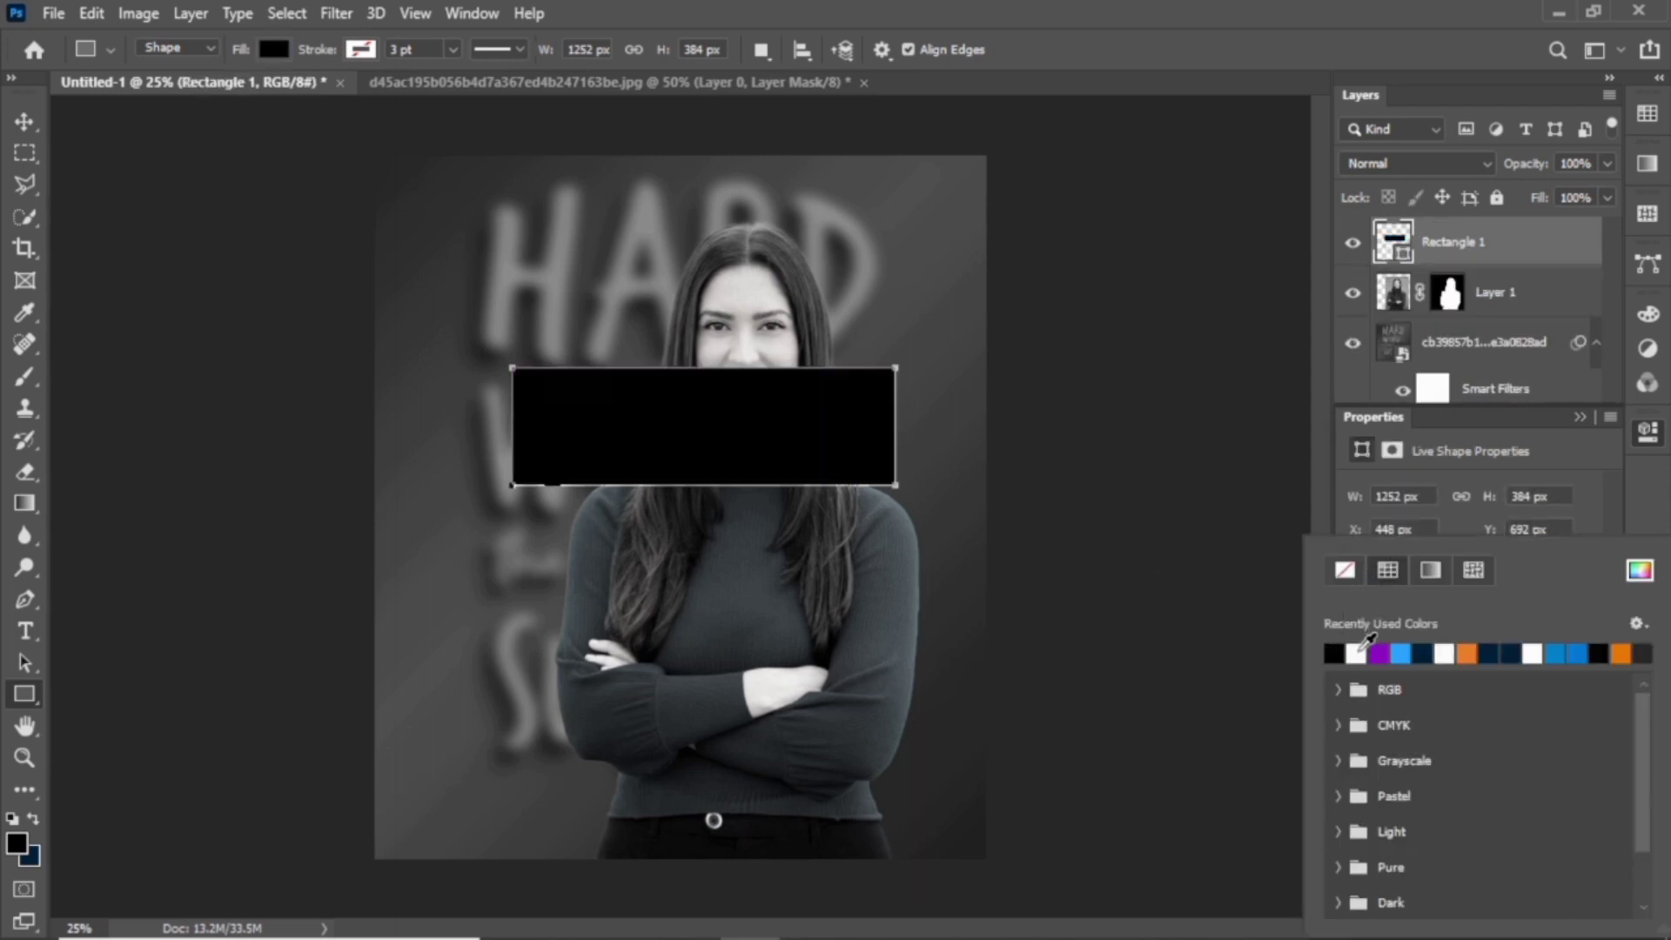
click(1579, 418)
click(24, 121)
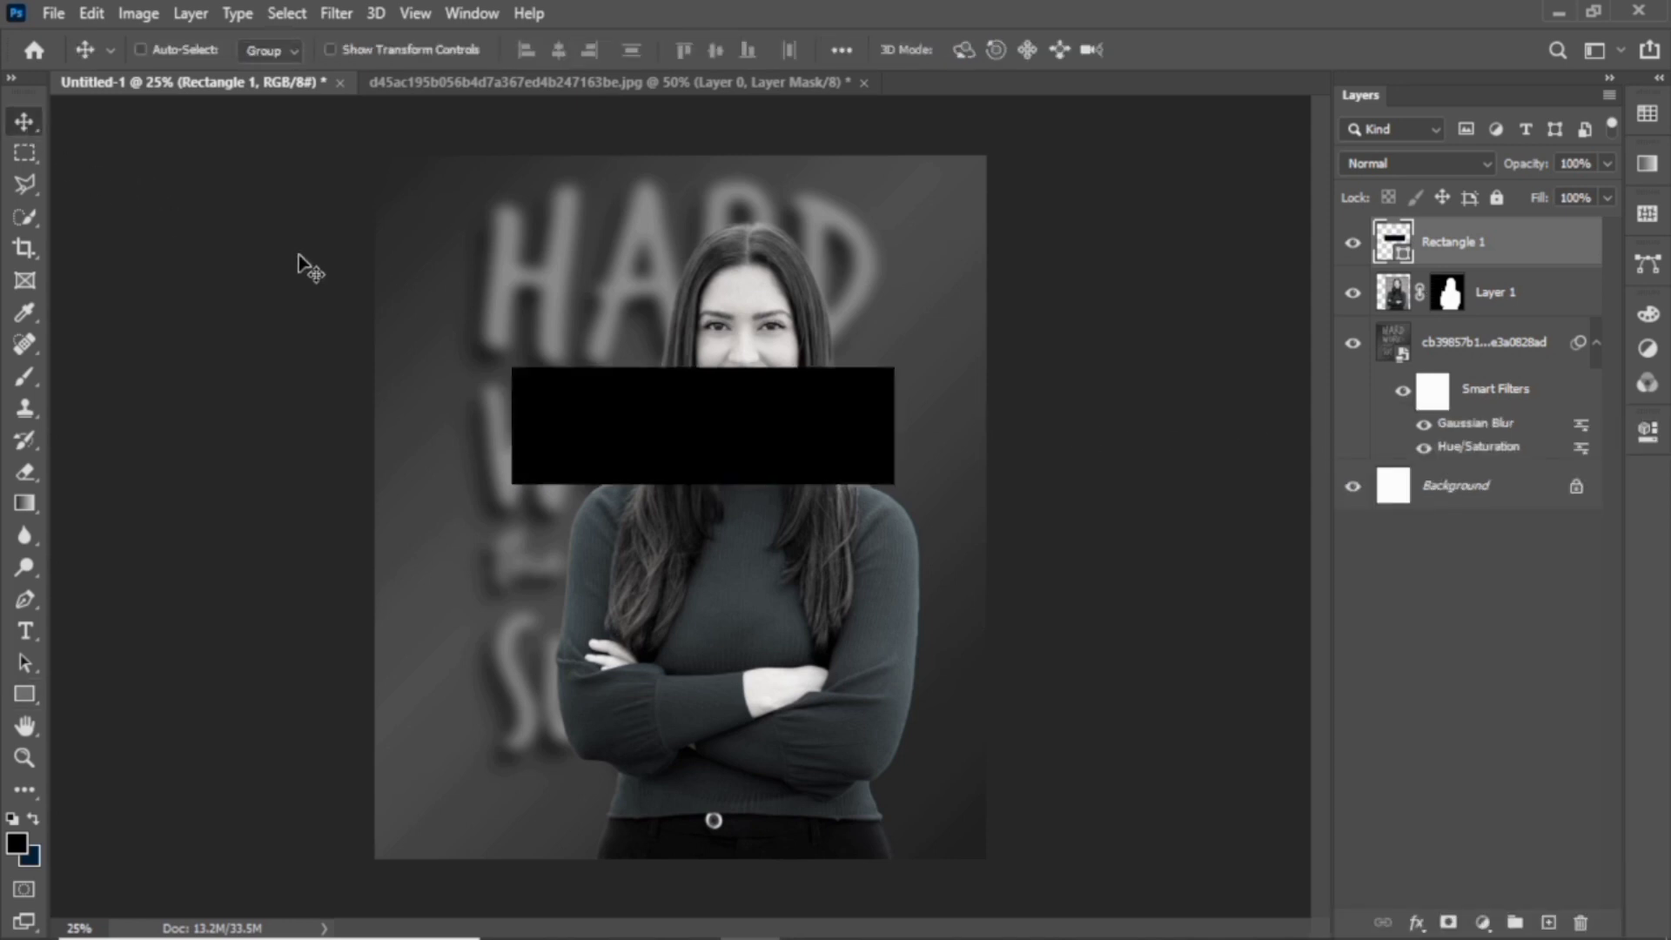
Slant the black rectangle diagonally over the lower right at 70% opacity, then place the swirl image
key(ctrl+t)
mouse_move(515, 497)
mouse_down()
mouse_move(562, 677)
mouse_move(584, 687)
mouse_up()
mouse_move(745, 468)
mouse_down()
mouse_move(866, 553)
mouse_move(909, 738)
mouse_move(851, 675)
mouse_move(884, 828)
mouse_up()
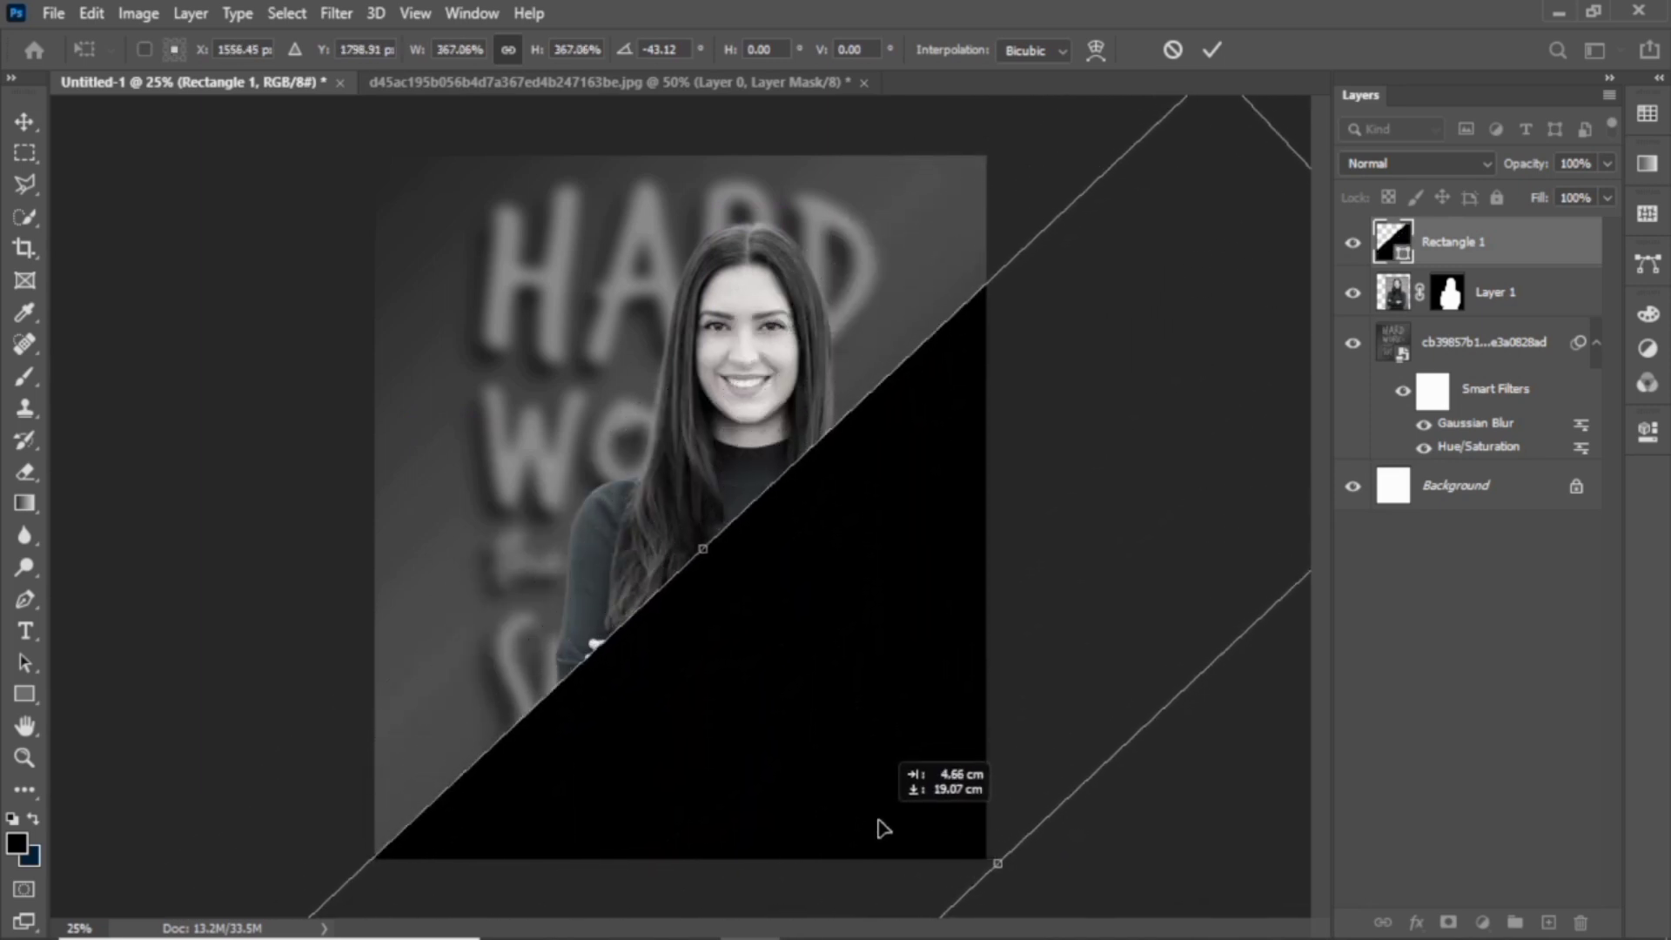
key(Return)
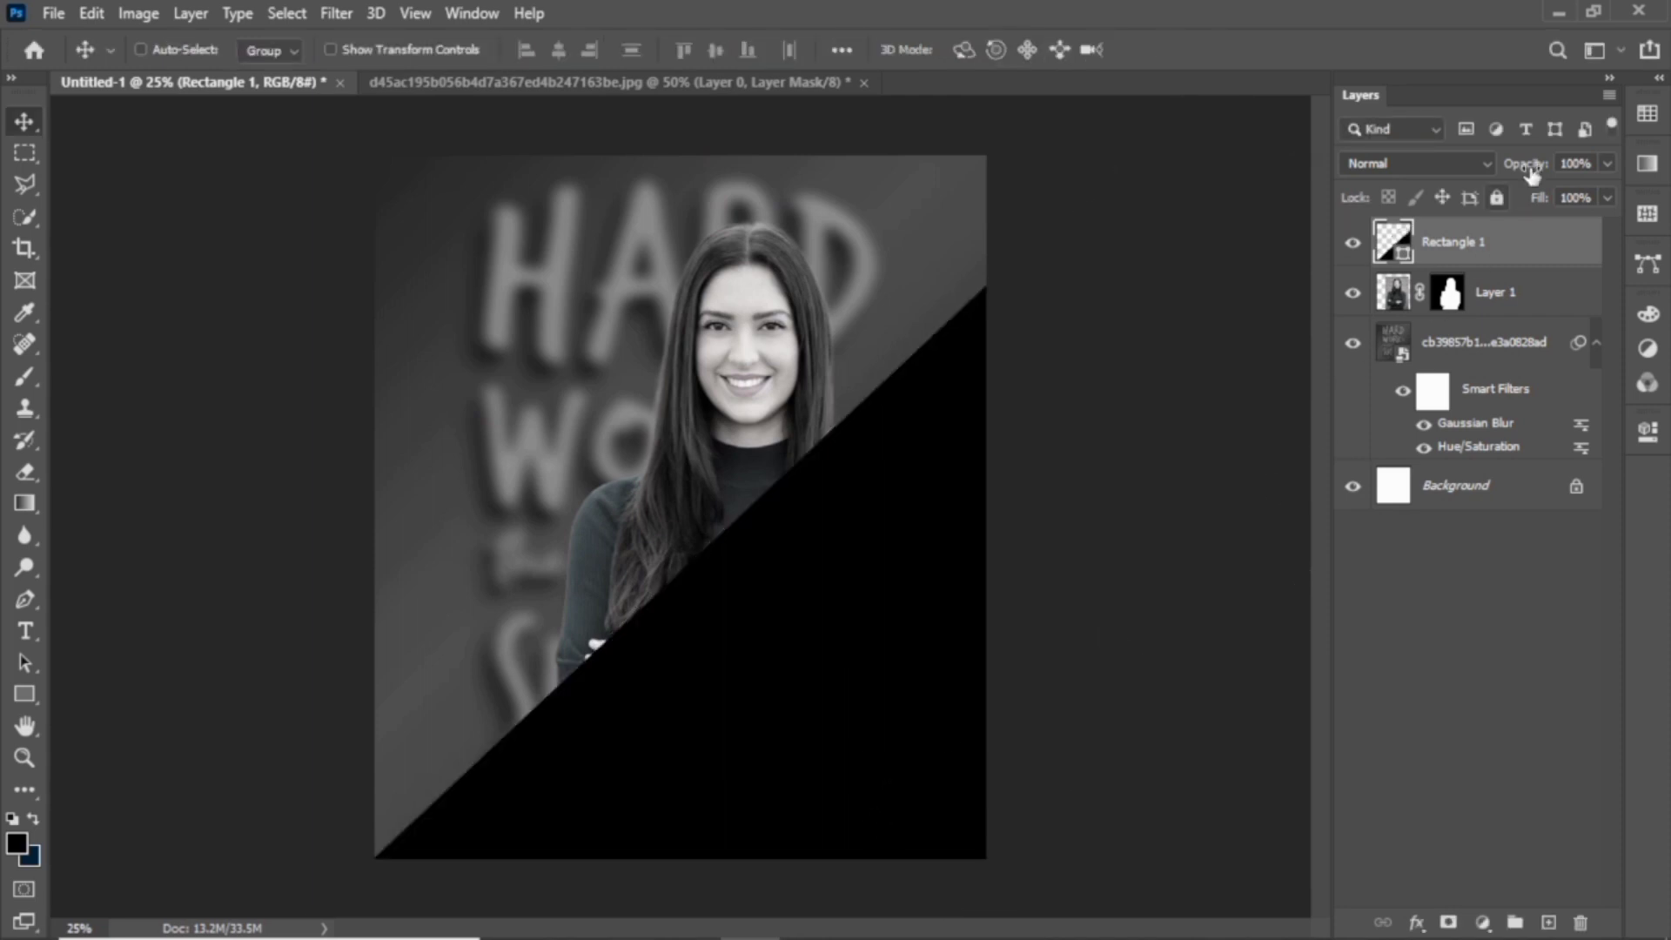
drag(1585, 193, 1573, 196)
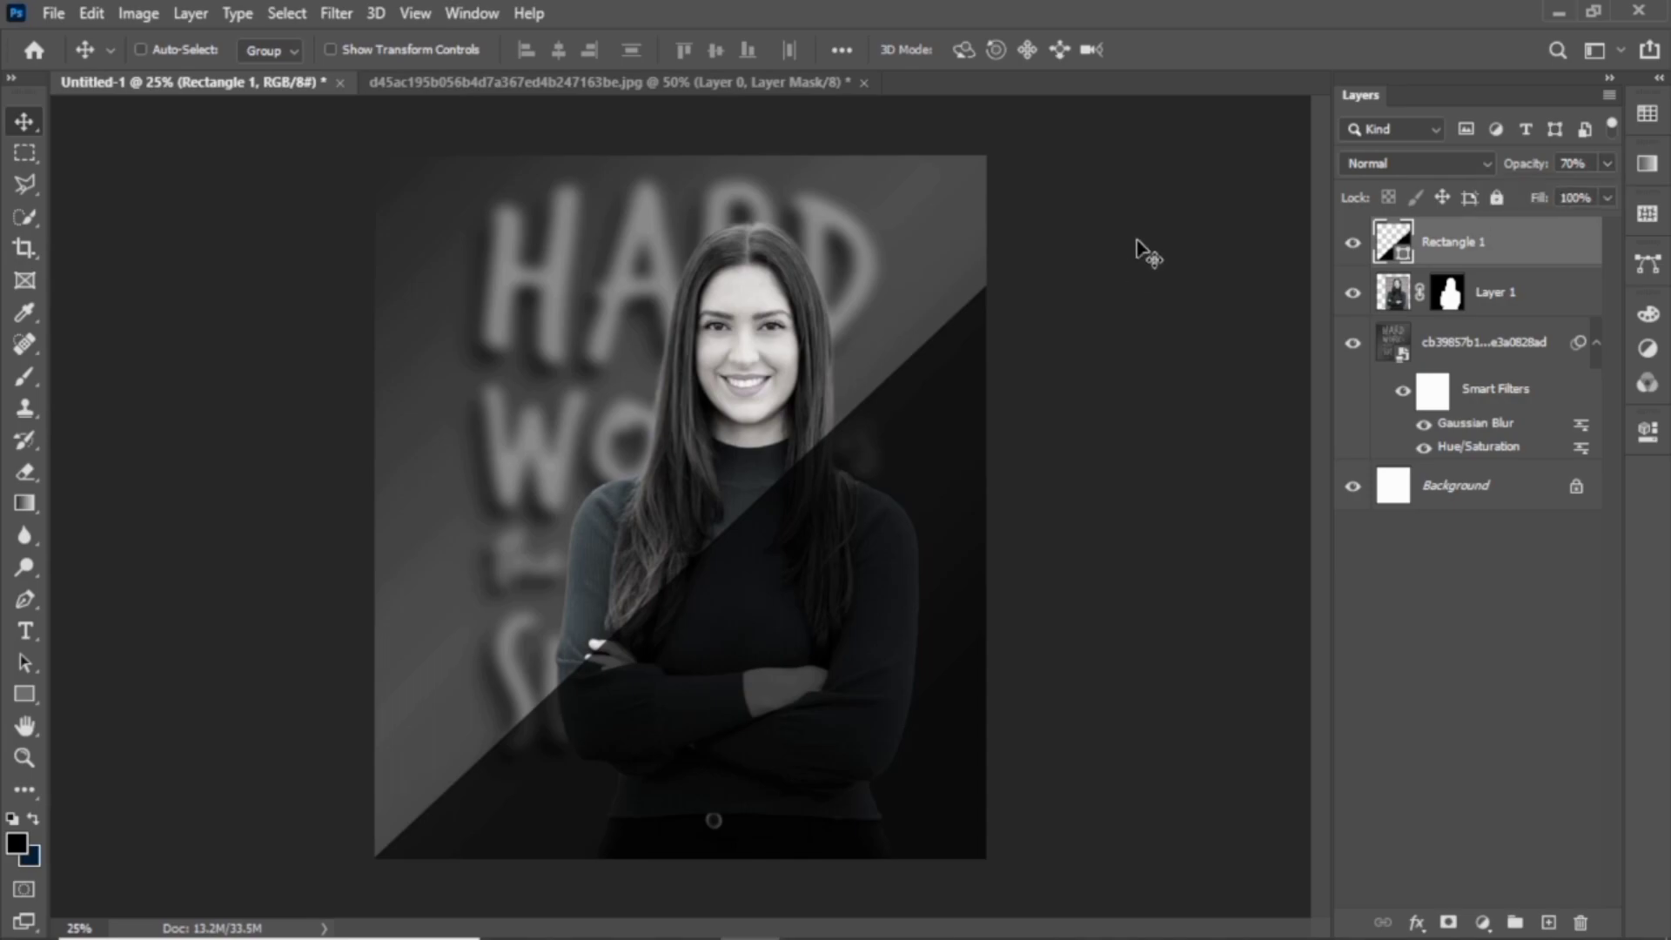
click(1554, 14)
mouse_move(282, 174)
mouse_down()
mouse_move(700, 906)
mouse_move(766, 568)
mouse_up()
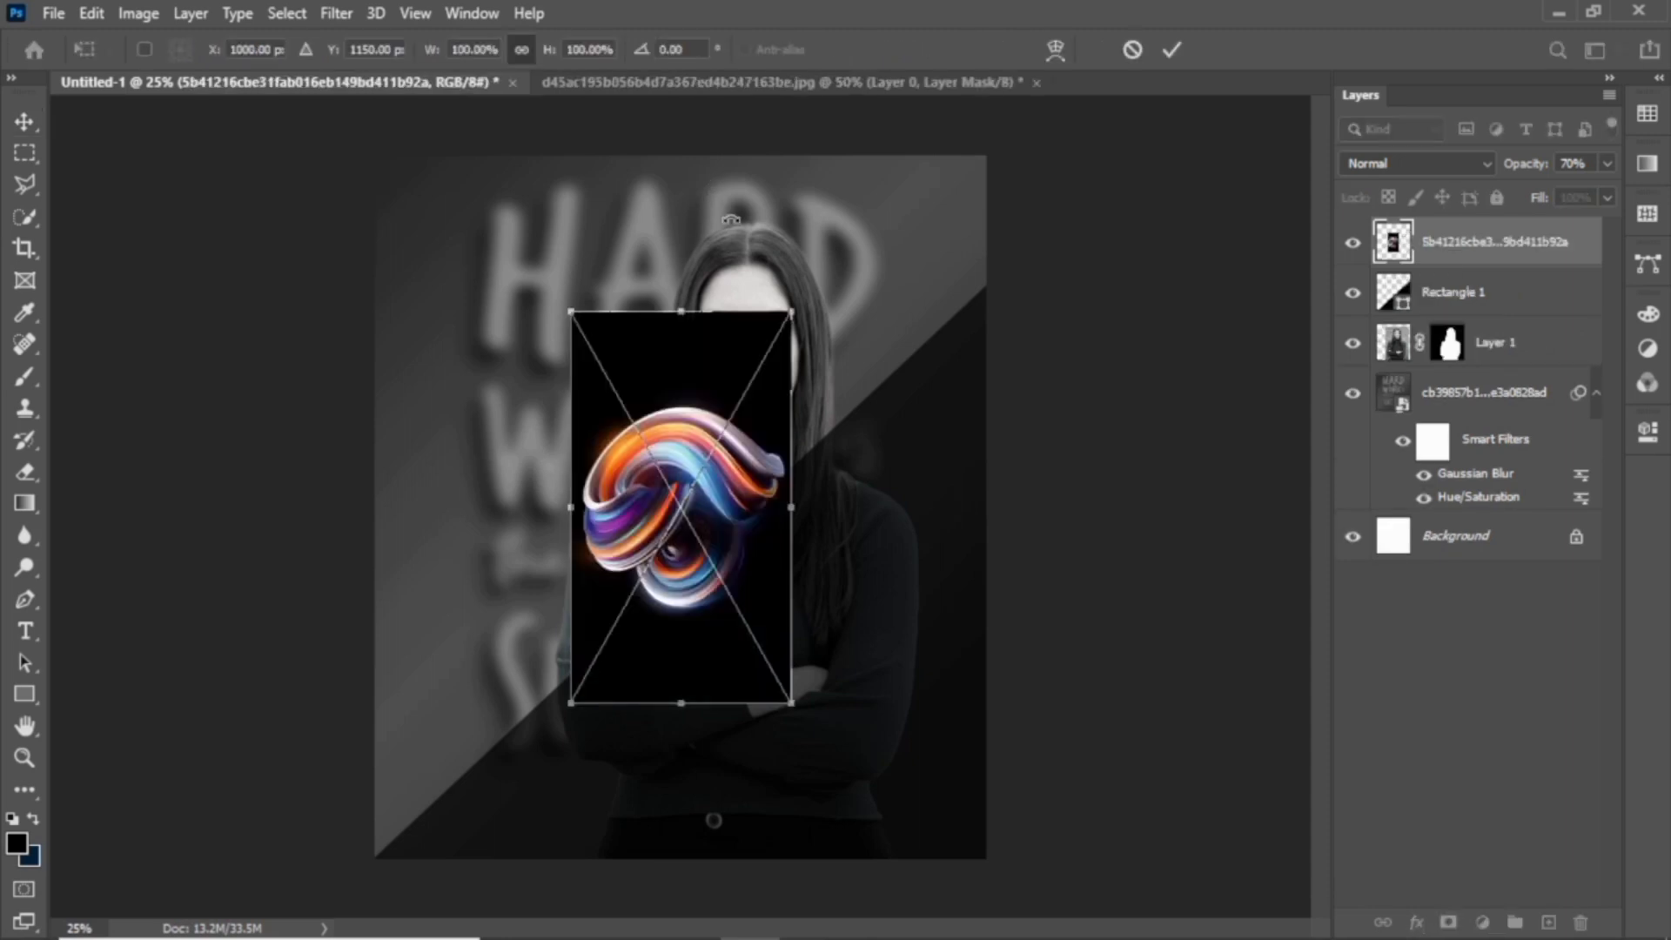
Commit the swirl placement and set its blend mode to Lighten to hide the black backdrop
drag(764, 328, 853, 485)
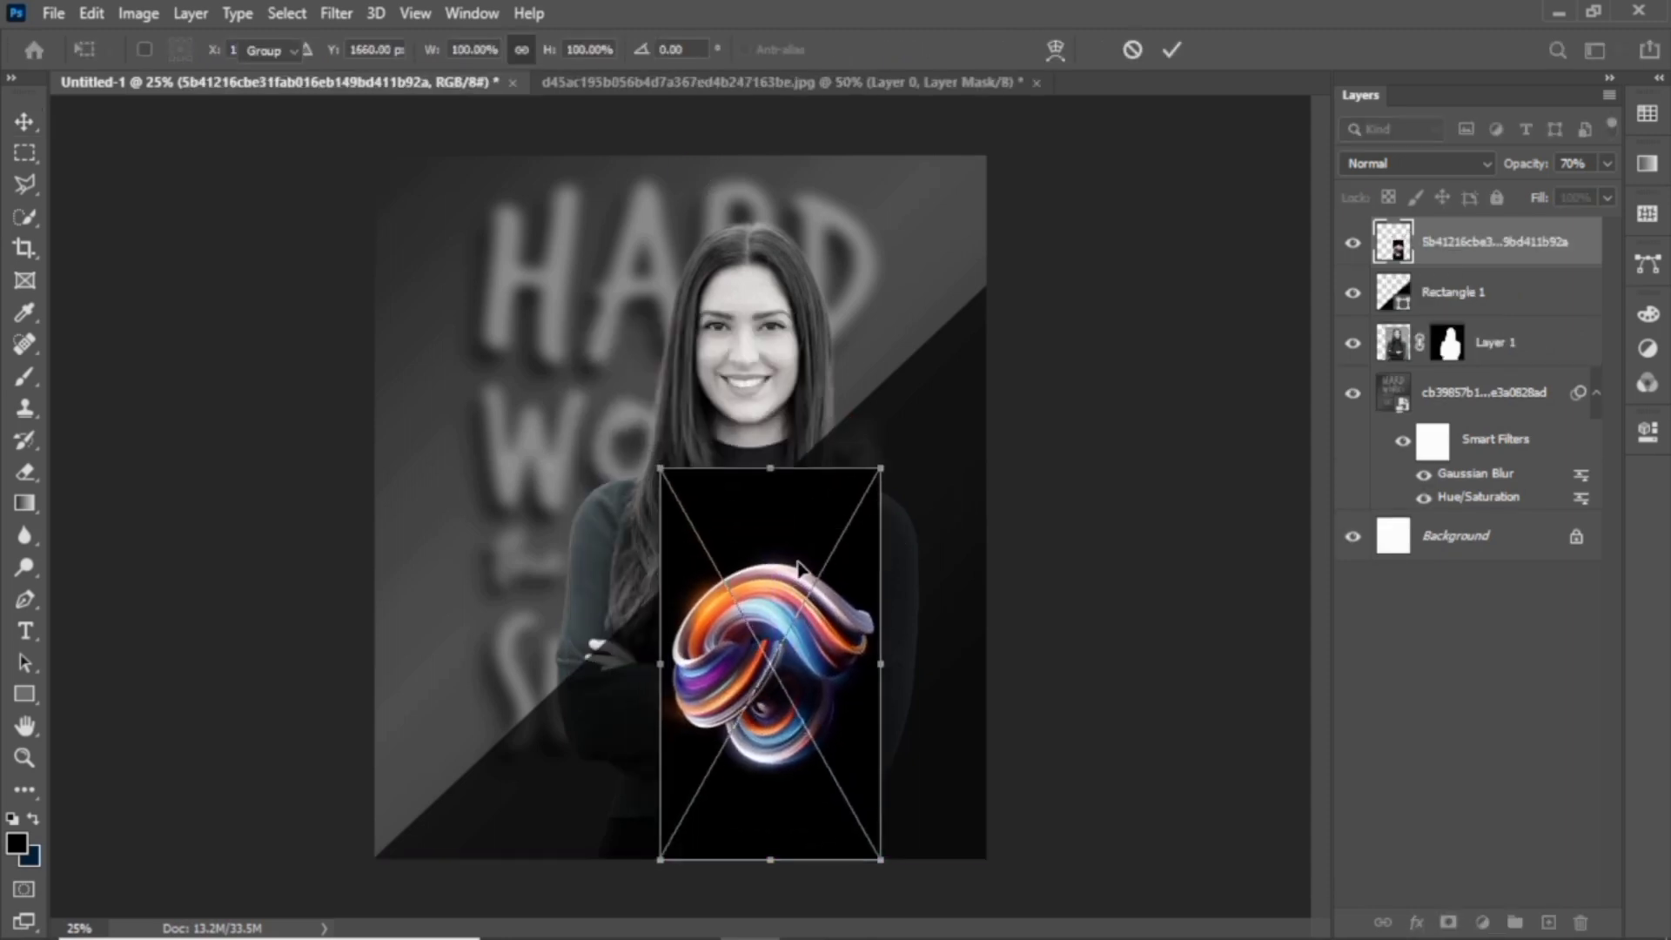
key(Return)
click(1470, 165)
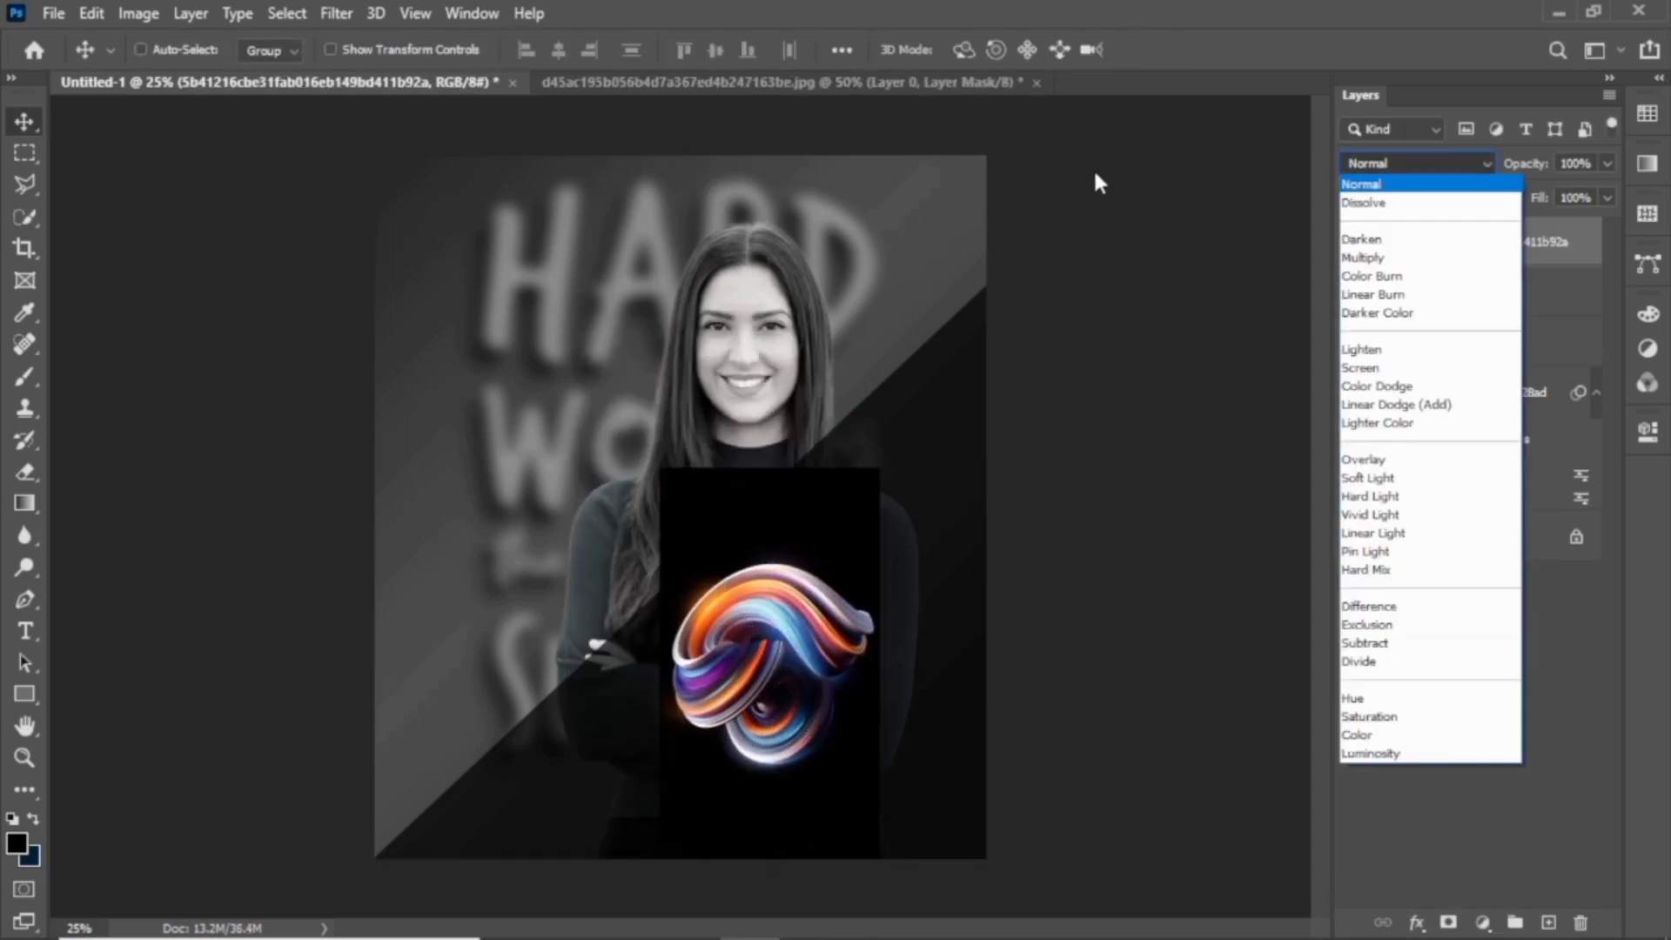
click(1418, 351)
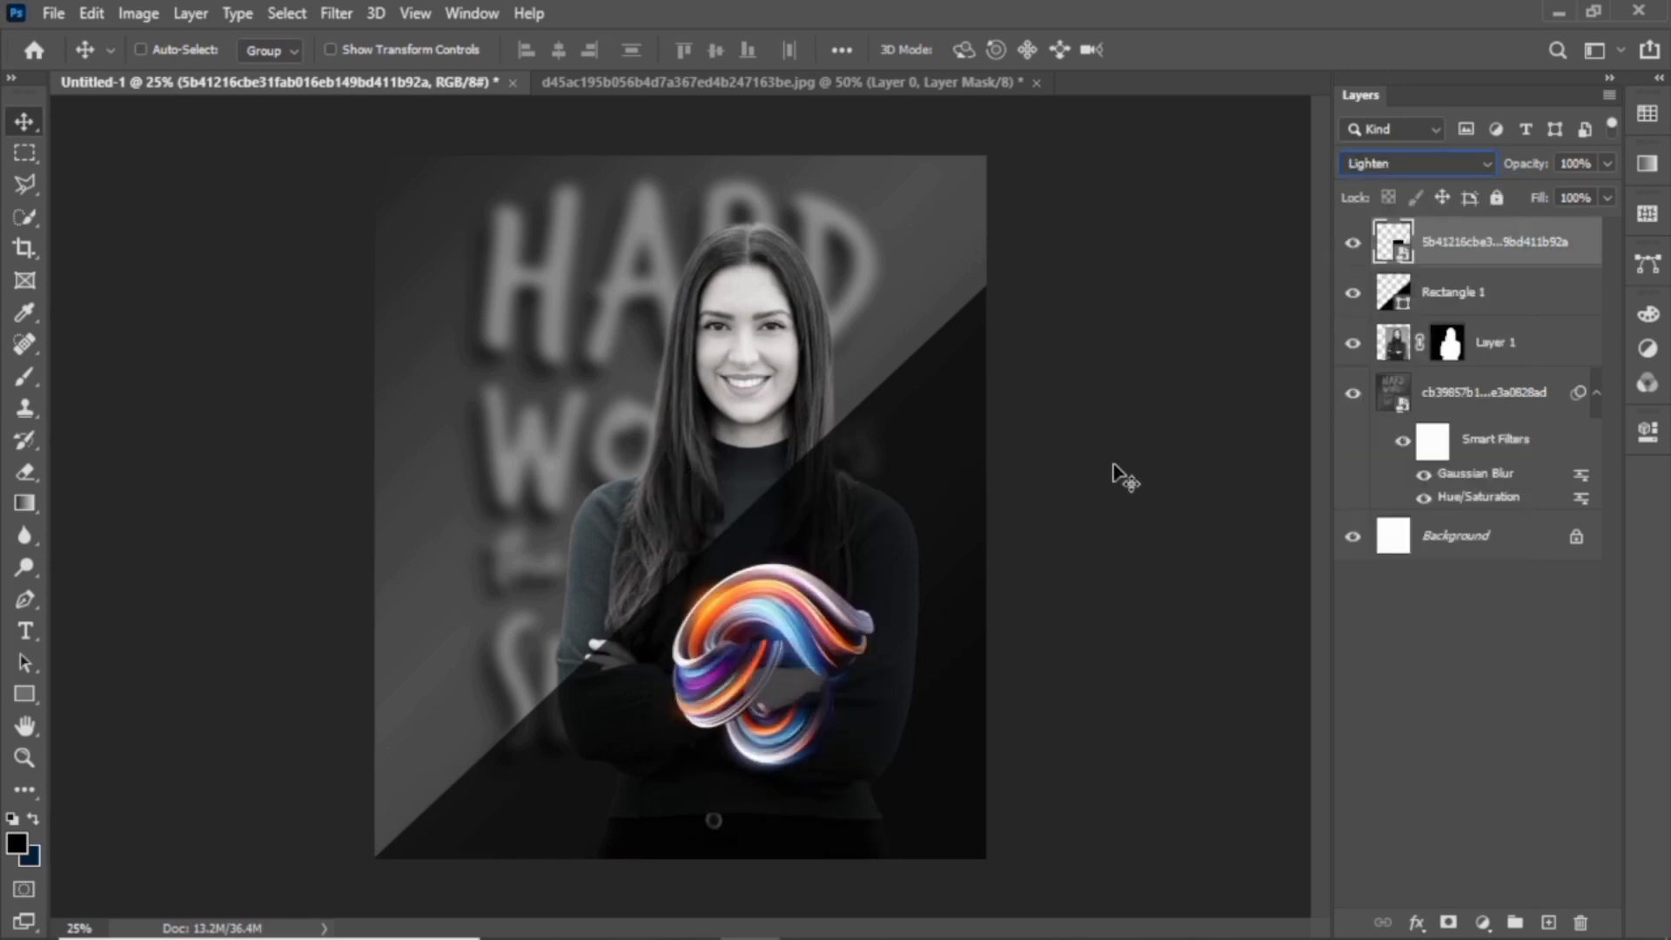
Move the swirl into the bottom-right corner and enlarge it slightly
key(ctrl)
drag(723, 640, 849, 740)
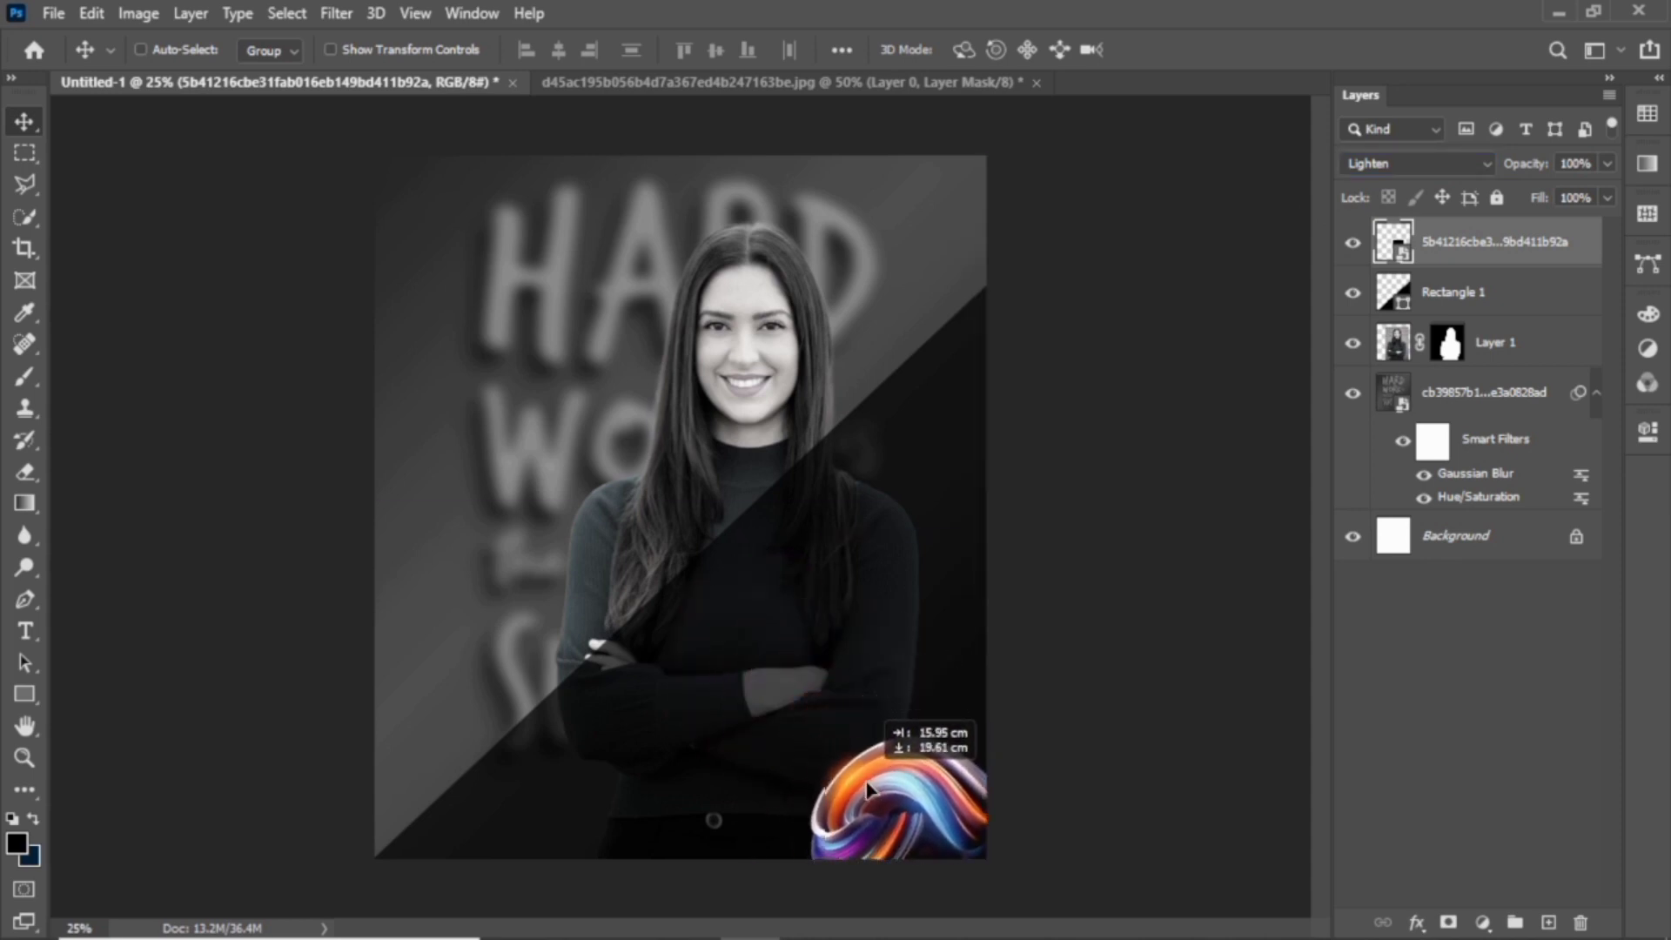
drag(849, 740, 870, 759)
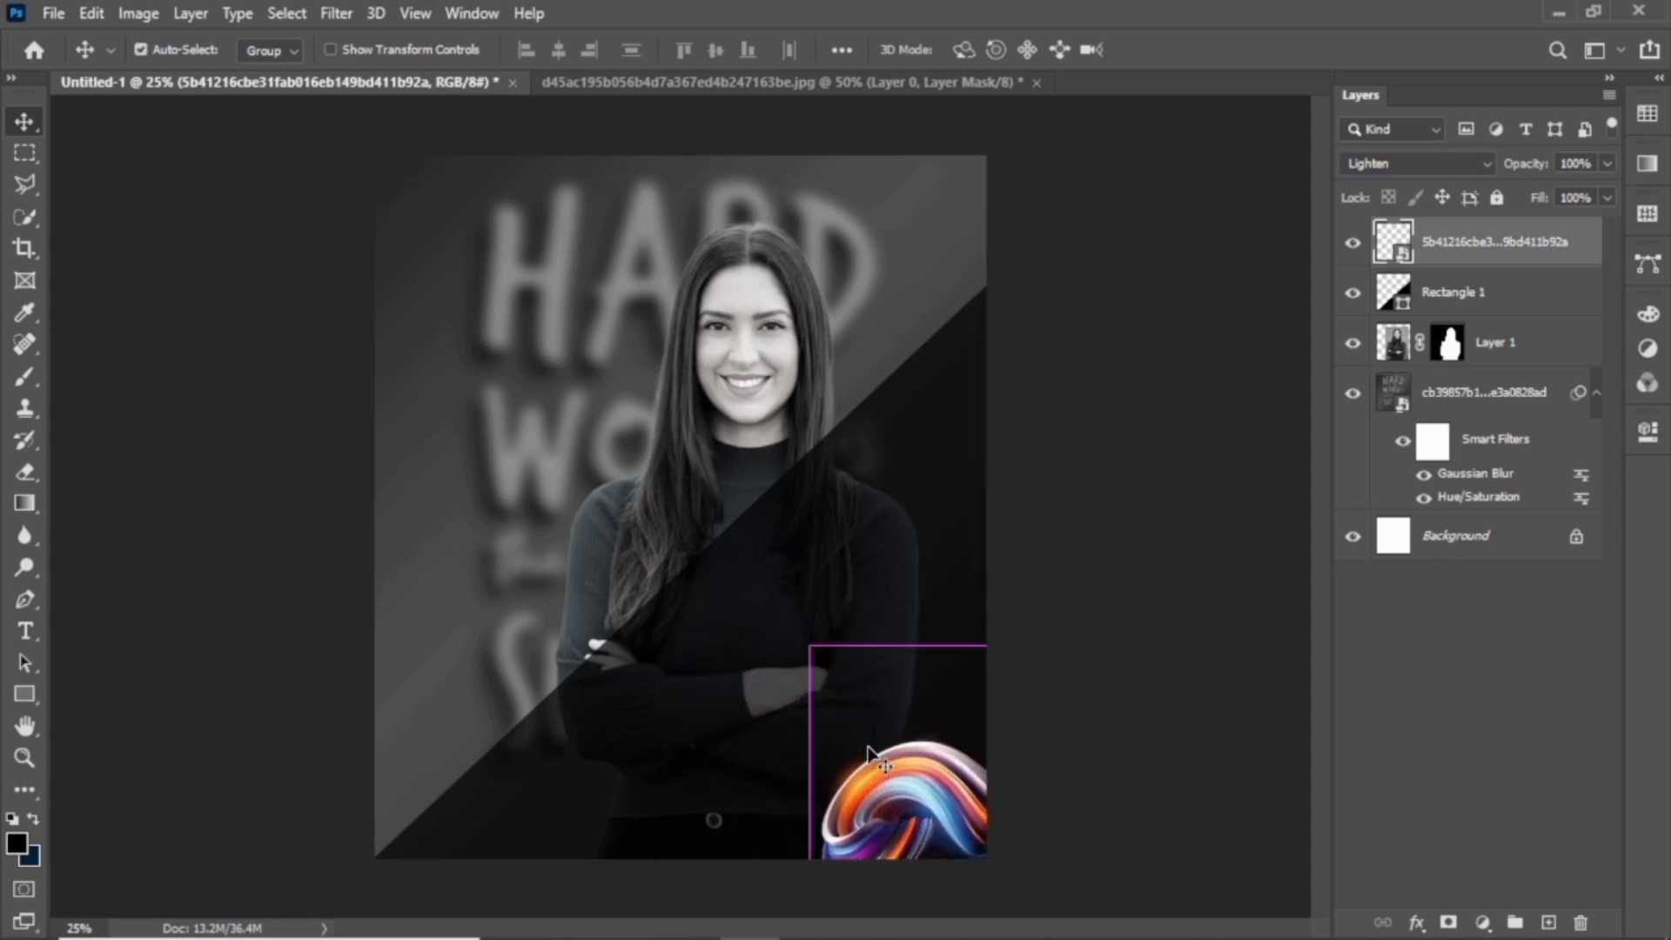
key(ctrl+t)
drag(810, 649, 775, 579)
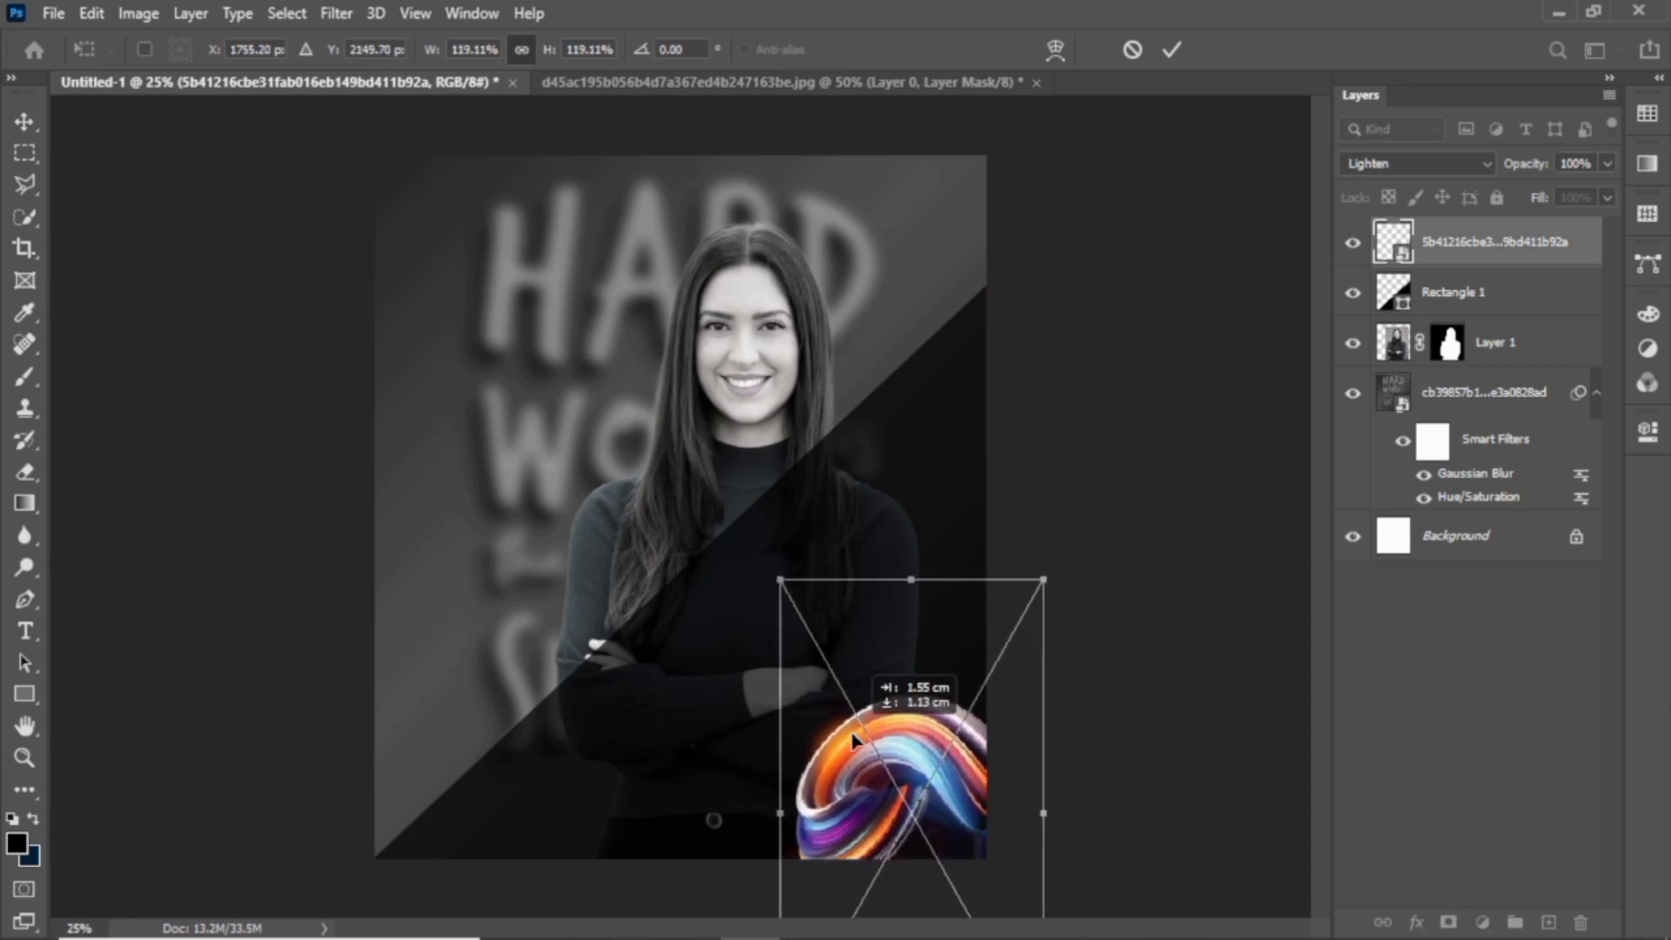
key(Return)
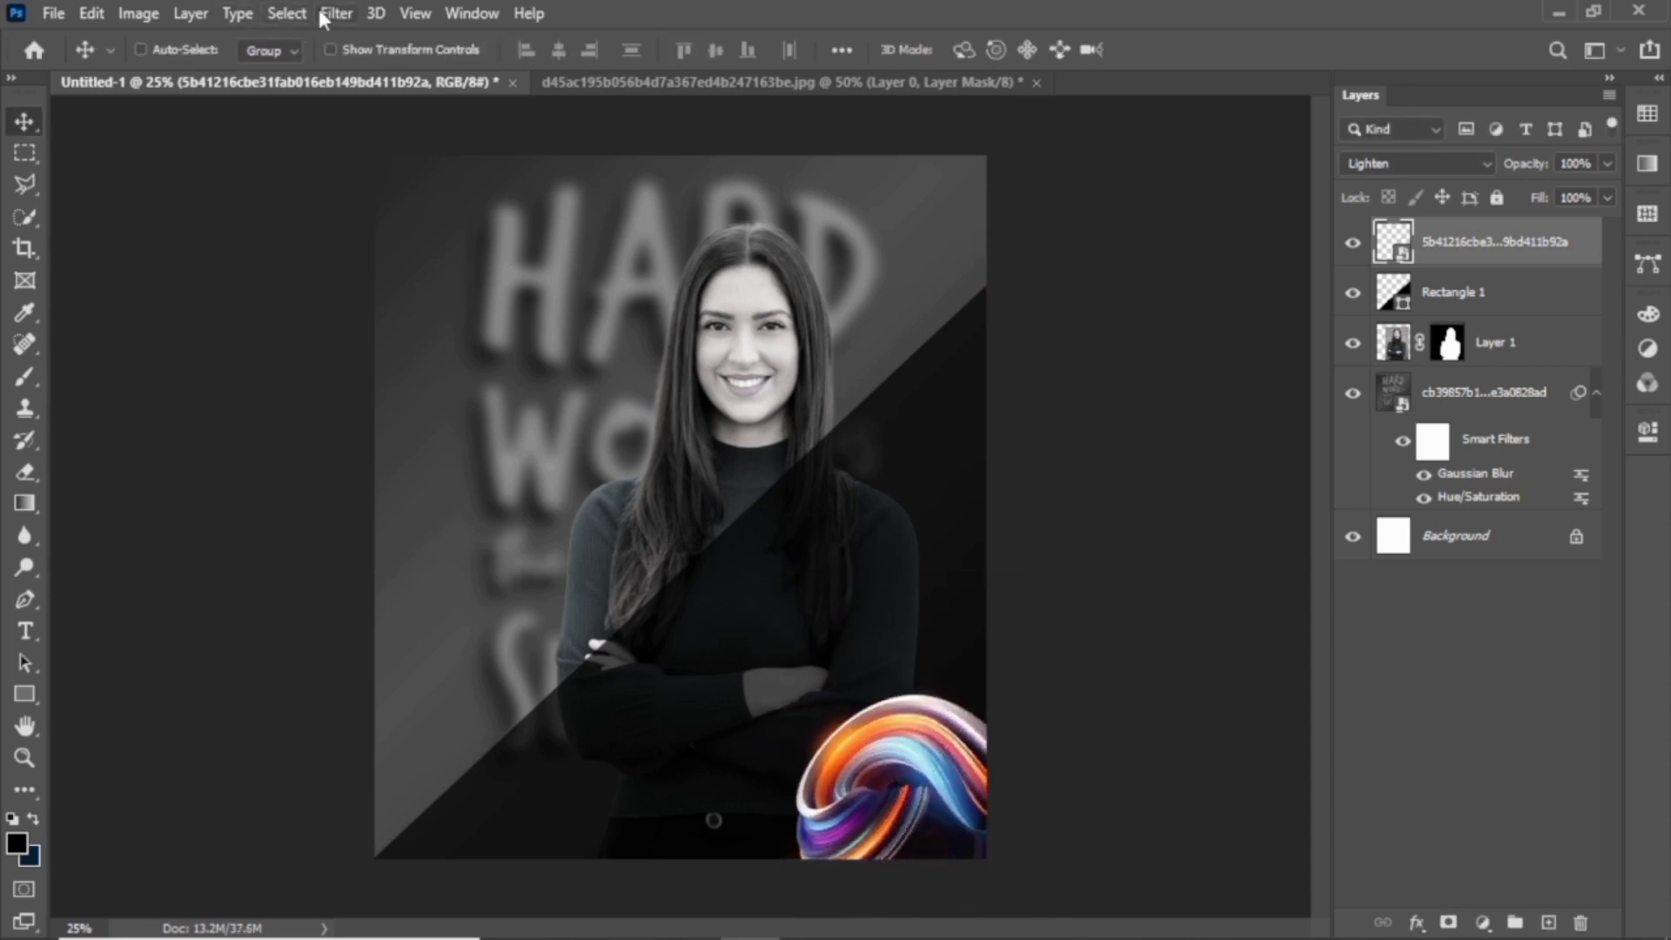
Apply a Motion Blur with angle 90 and distance 92 to the swirl
click(335, 14)
mouse_move(392, 289)
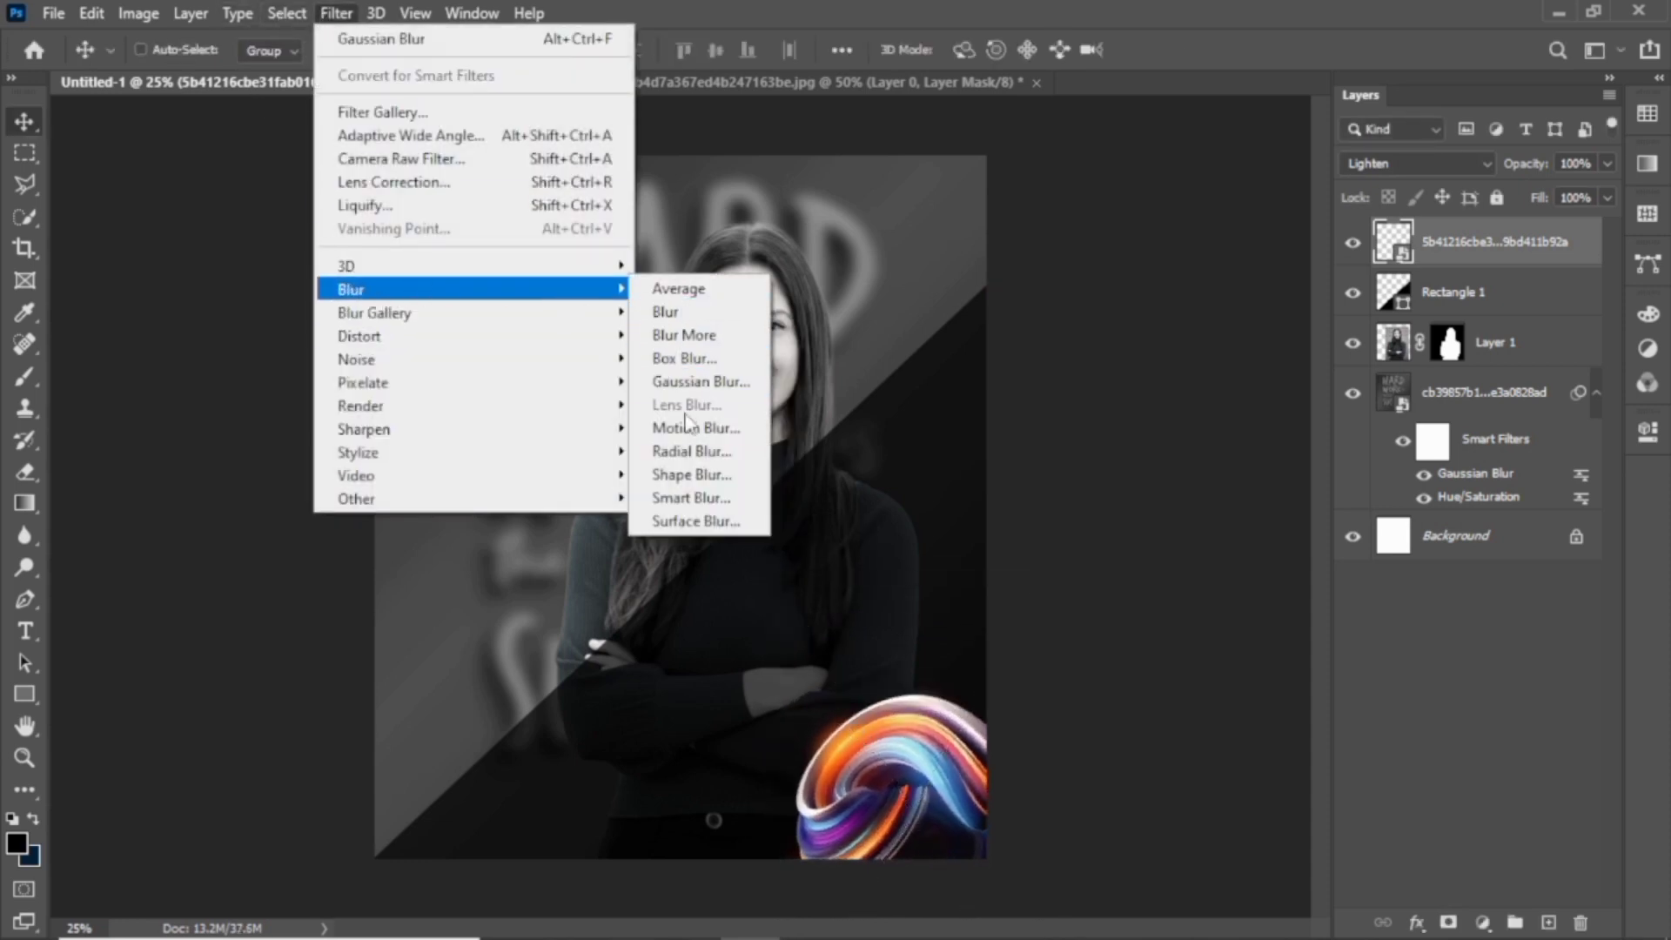
click(689, 426)
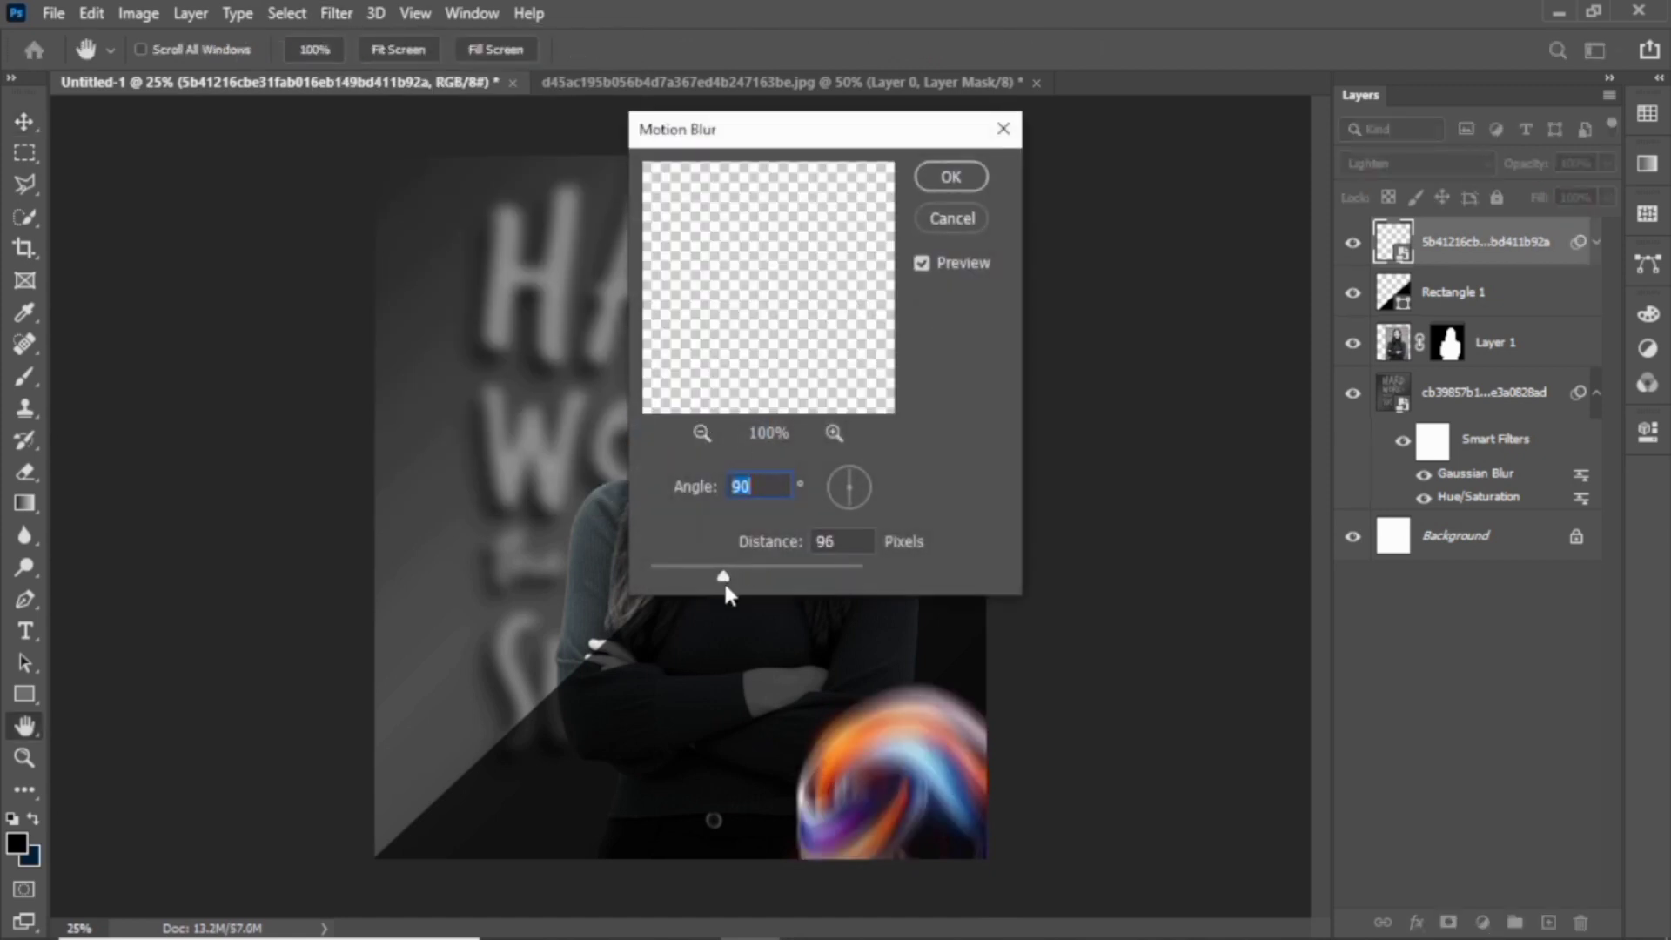
drag(725, 587, 730, 588)
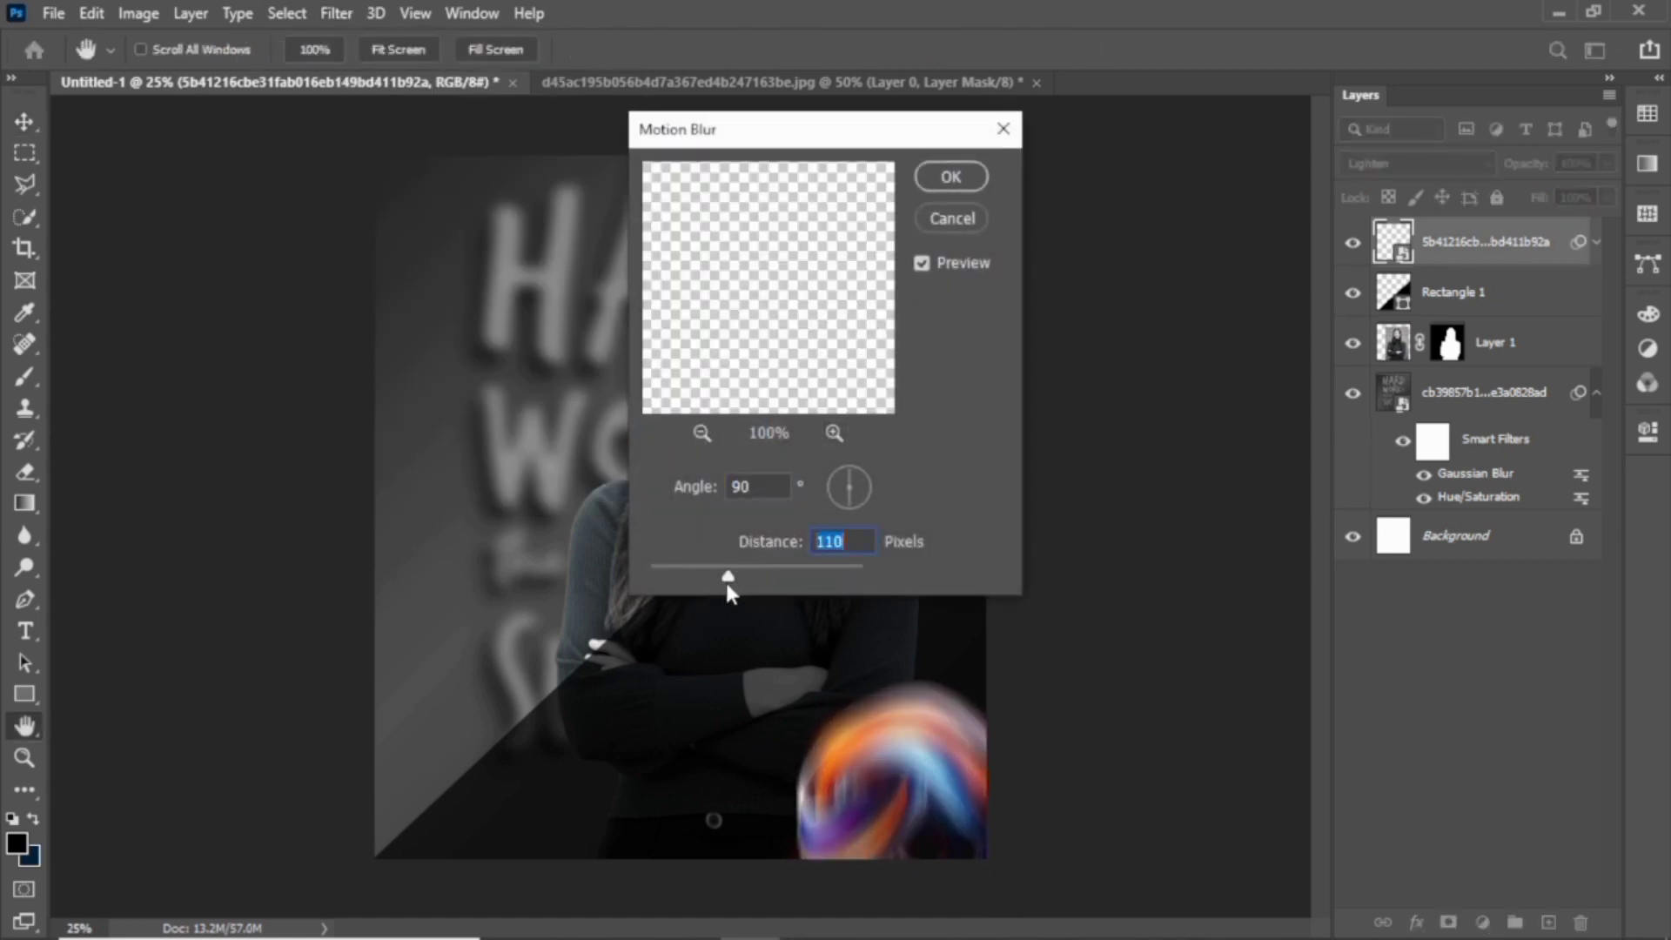
drag(725, 586, 724, 586)
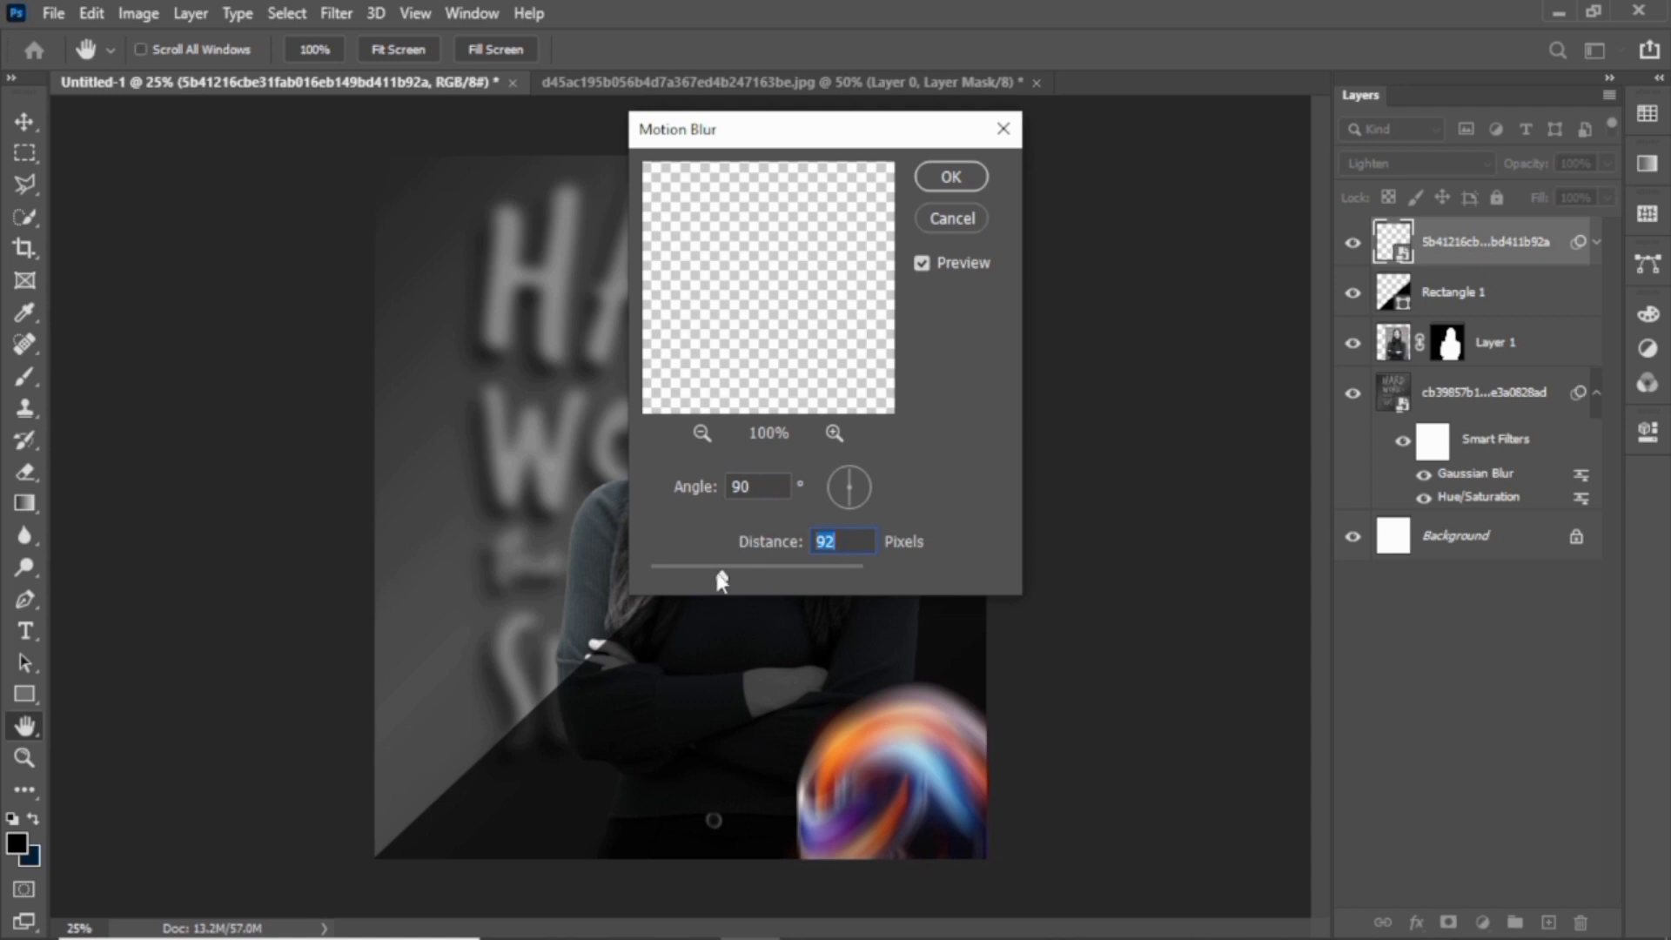
click(952, 176)
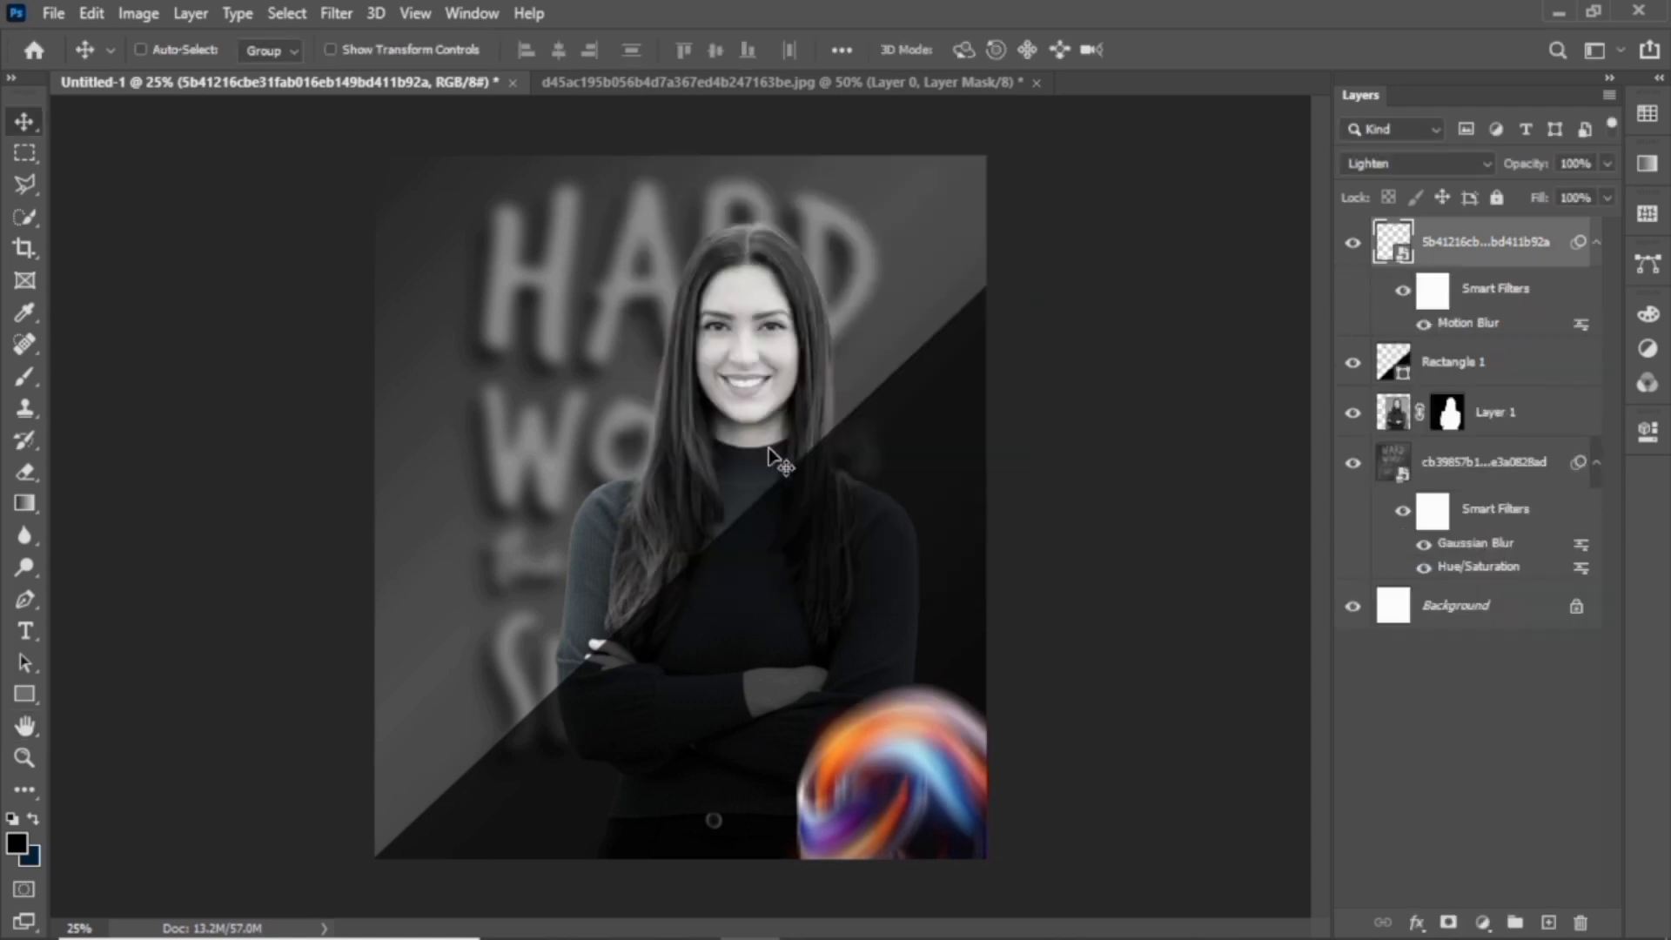
key(ctrl)
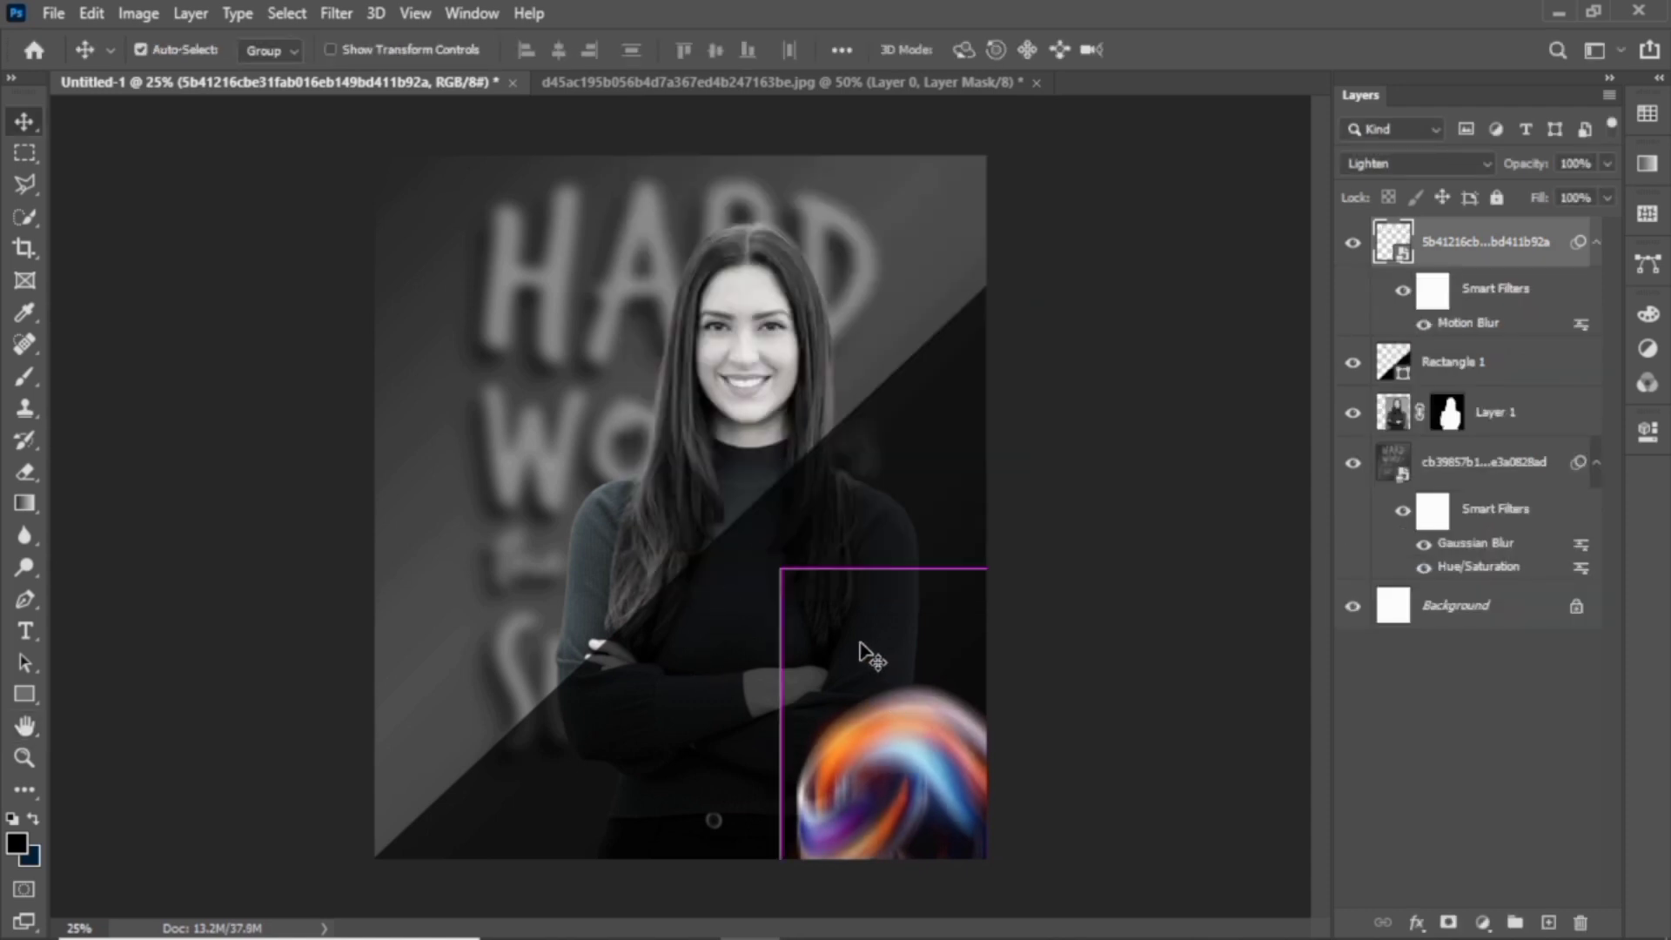
Duplicate the swirl, then rotate and position the copy along the poster's bottom edge
drag(862, 655, 574, 713)
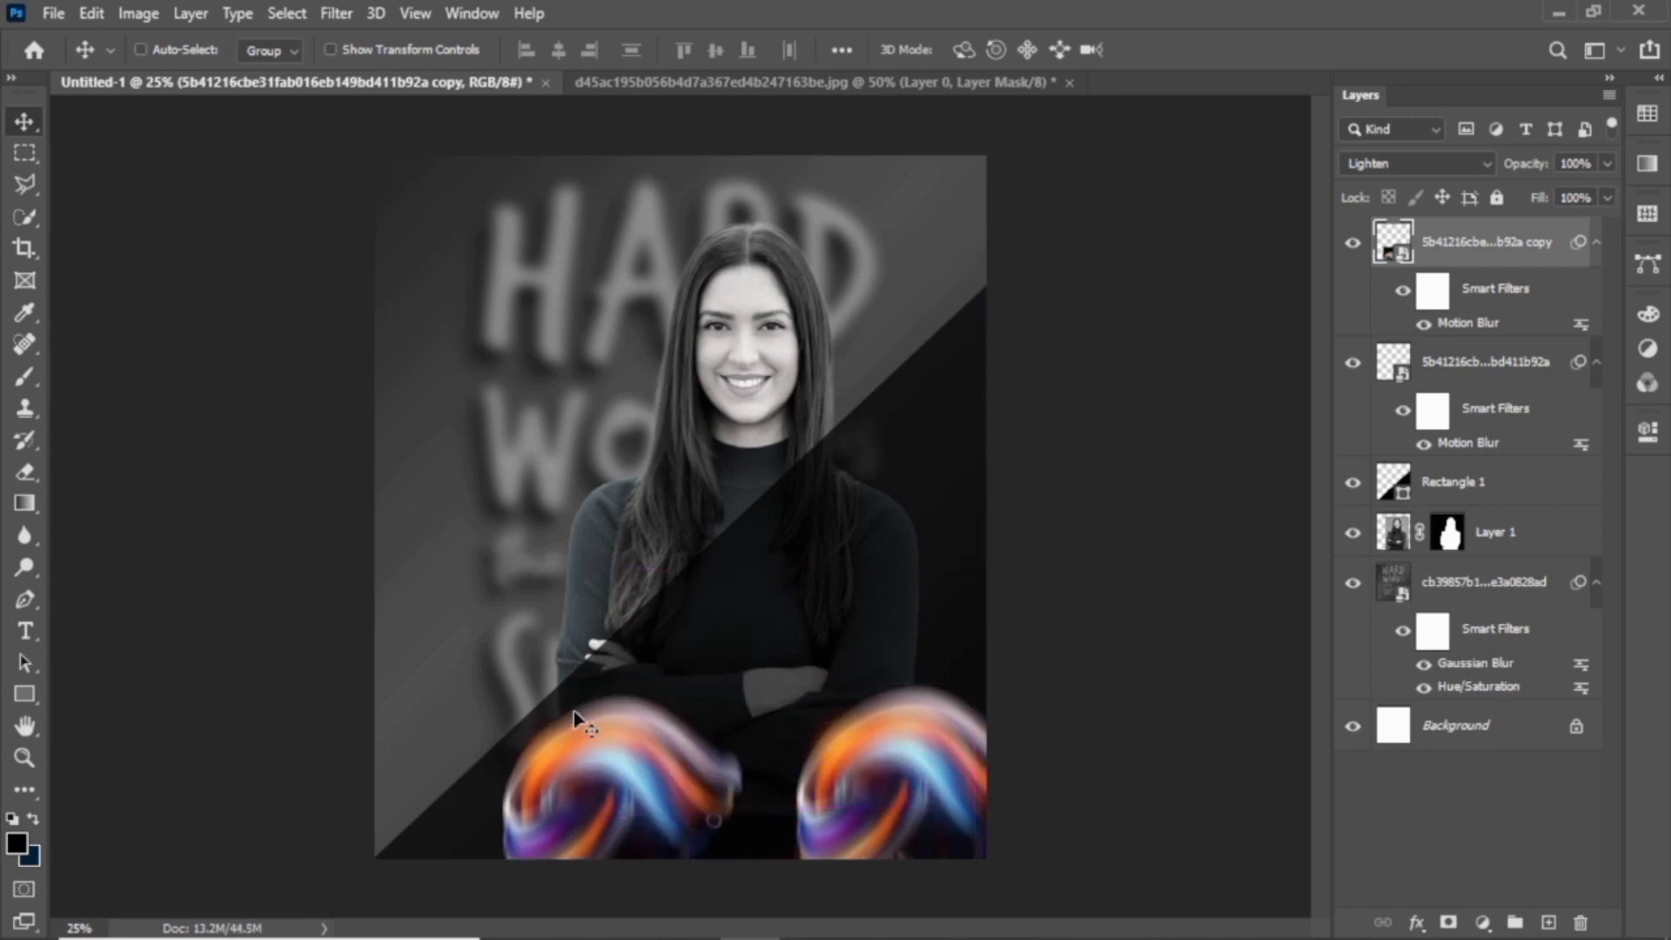
key(ctrl+t)
click(858, 392)
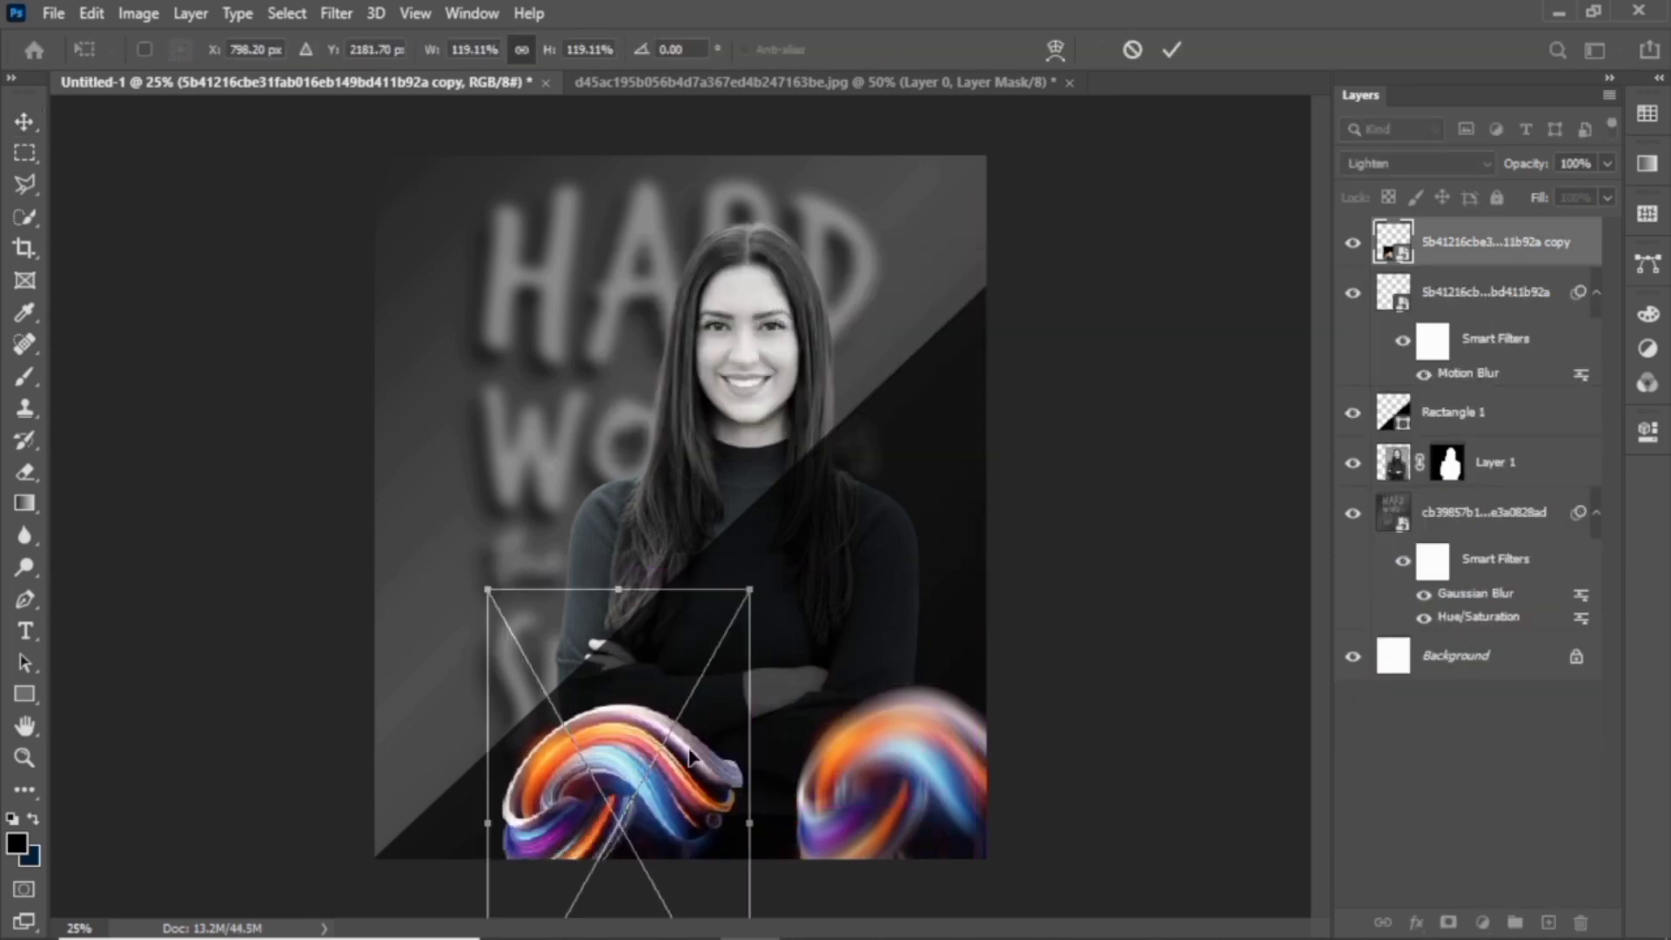
drag(785, 671, 853, 899)
drag(750, 740, 669, 822)
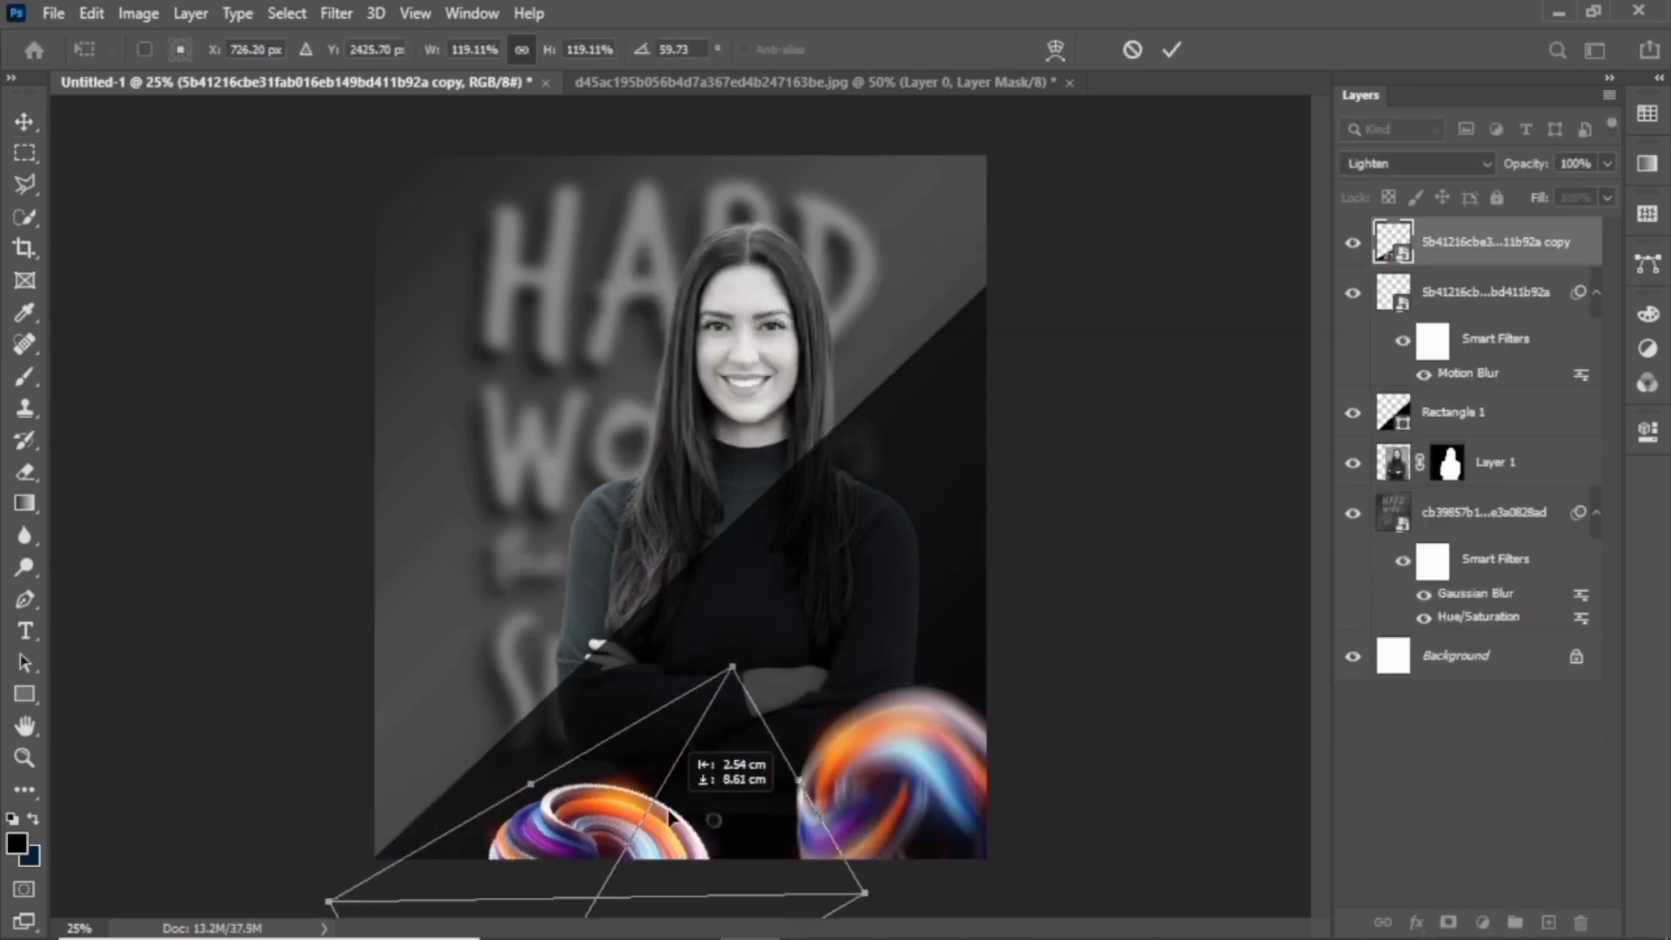
drag(731, 677, 746, 641)
mouse_move(708, 757)
mouse_down()
mouse_move(669, 814)
mouse_move(692, 821)
mouse_up()
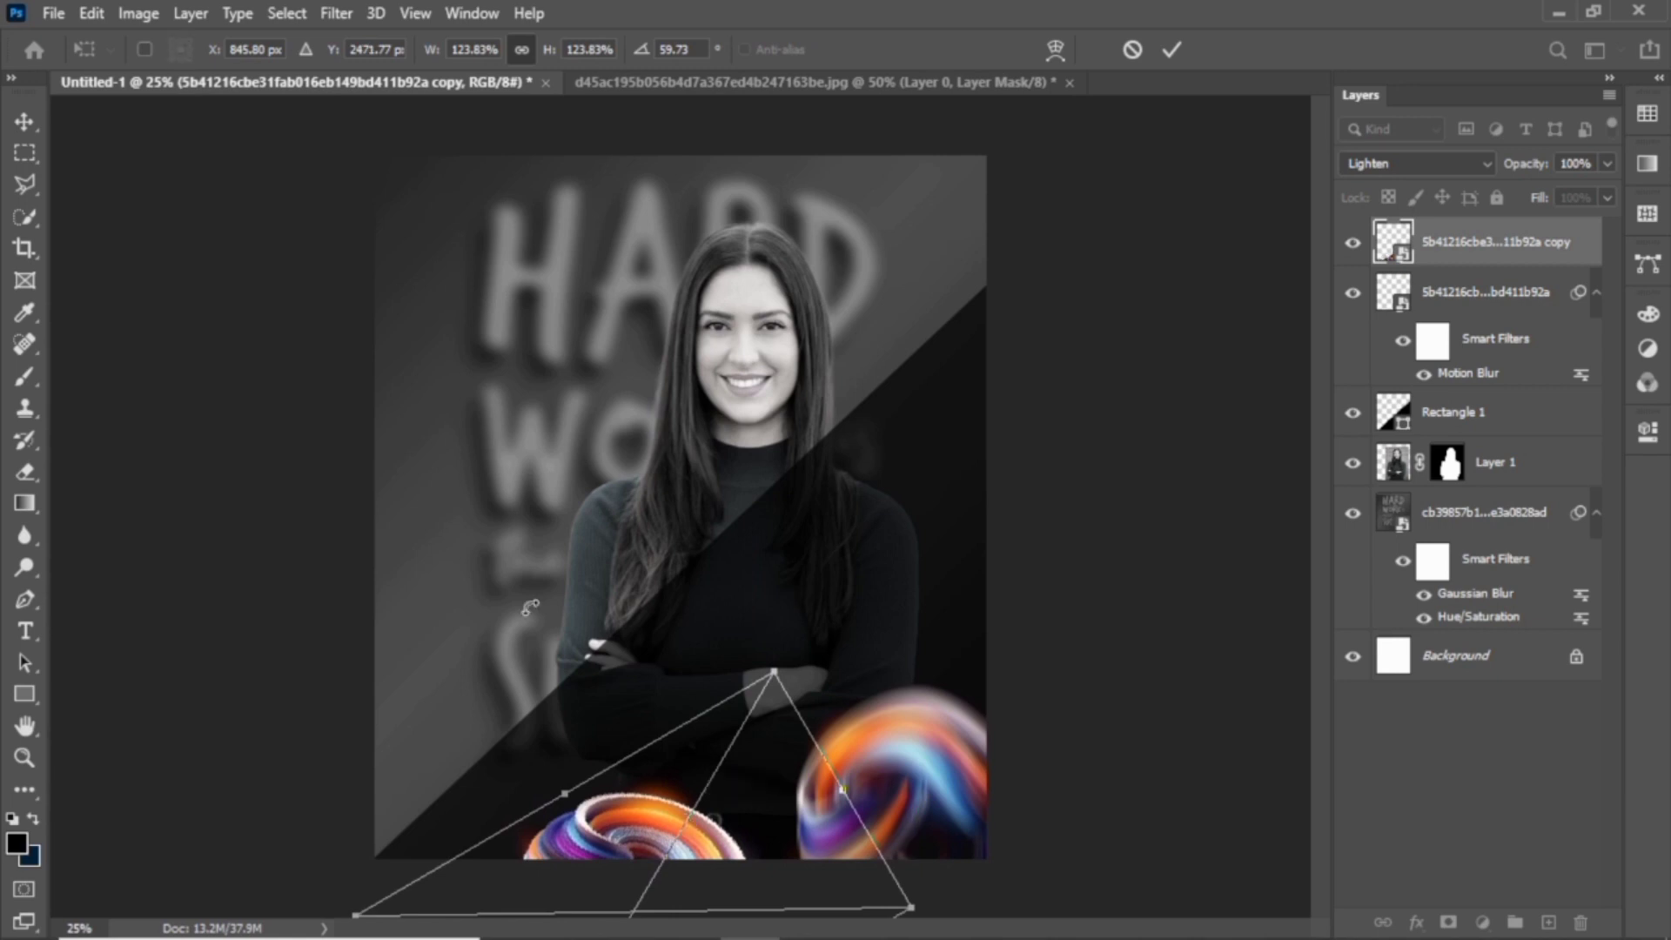
key(Return)
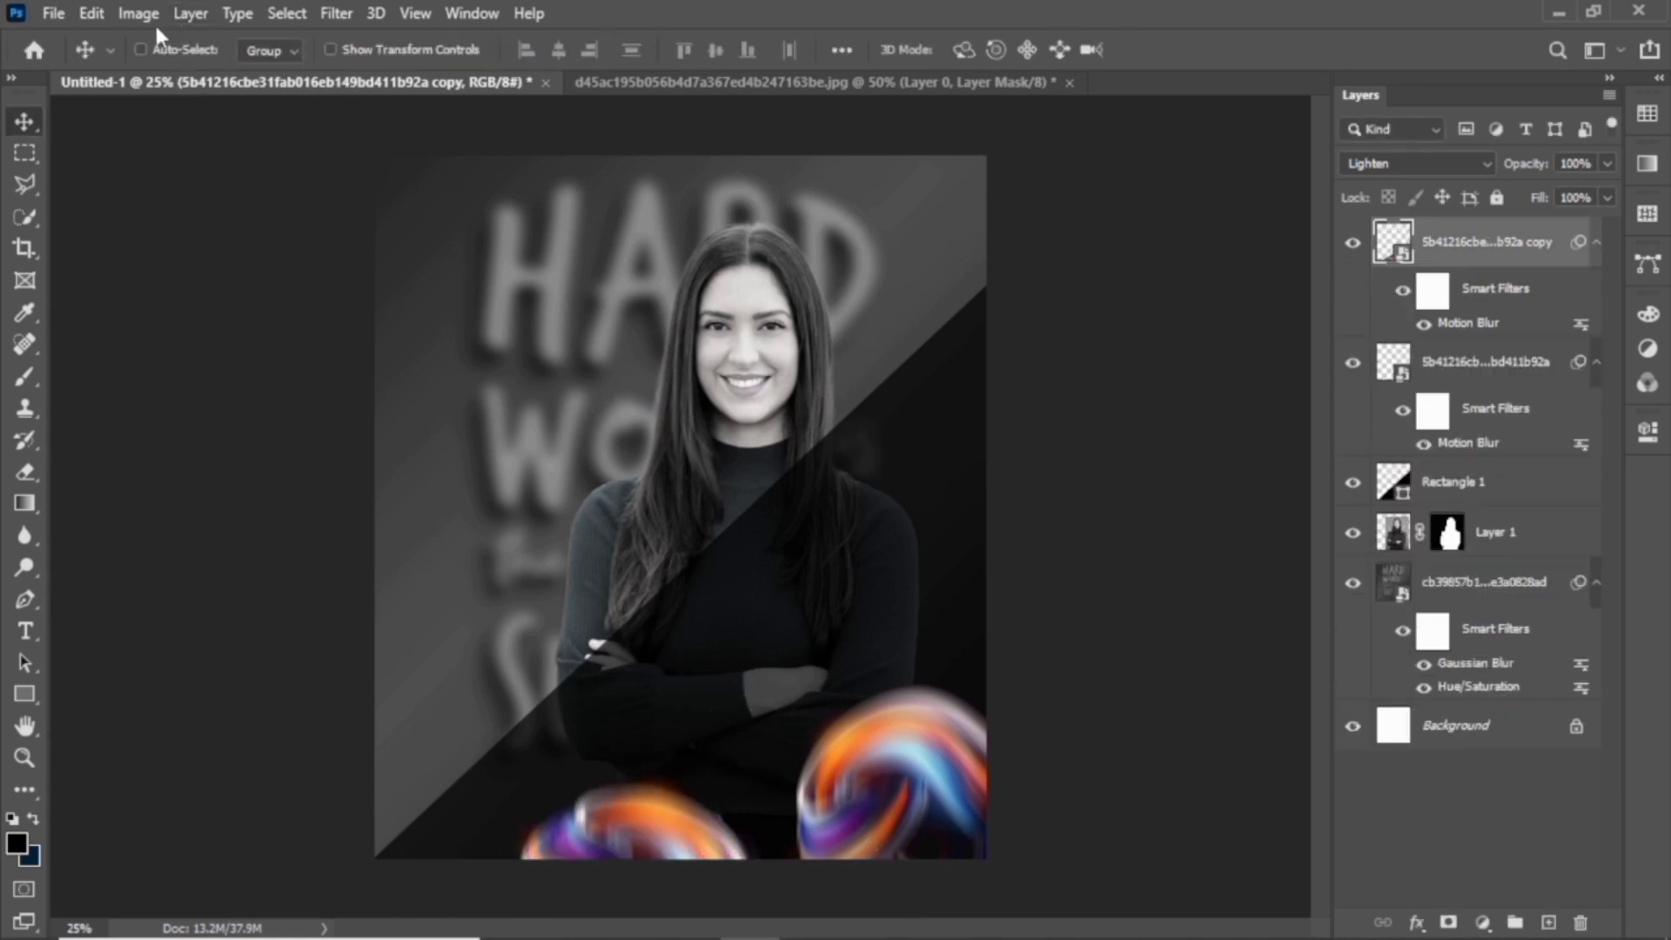
Add another Motion Blur with a shorter distance to the swirl copy
click(336, 14)
click(712, 426)
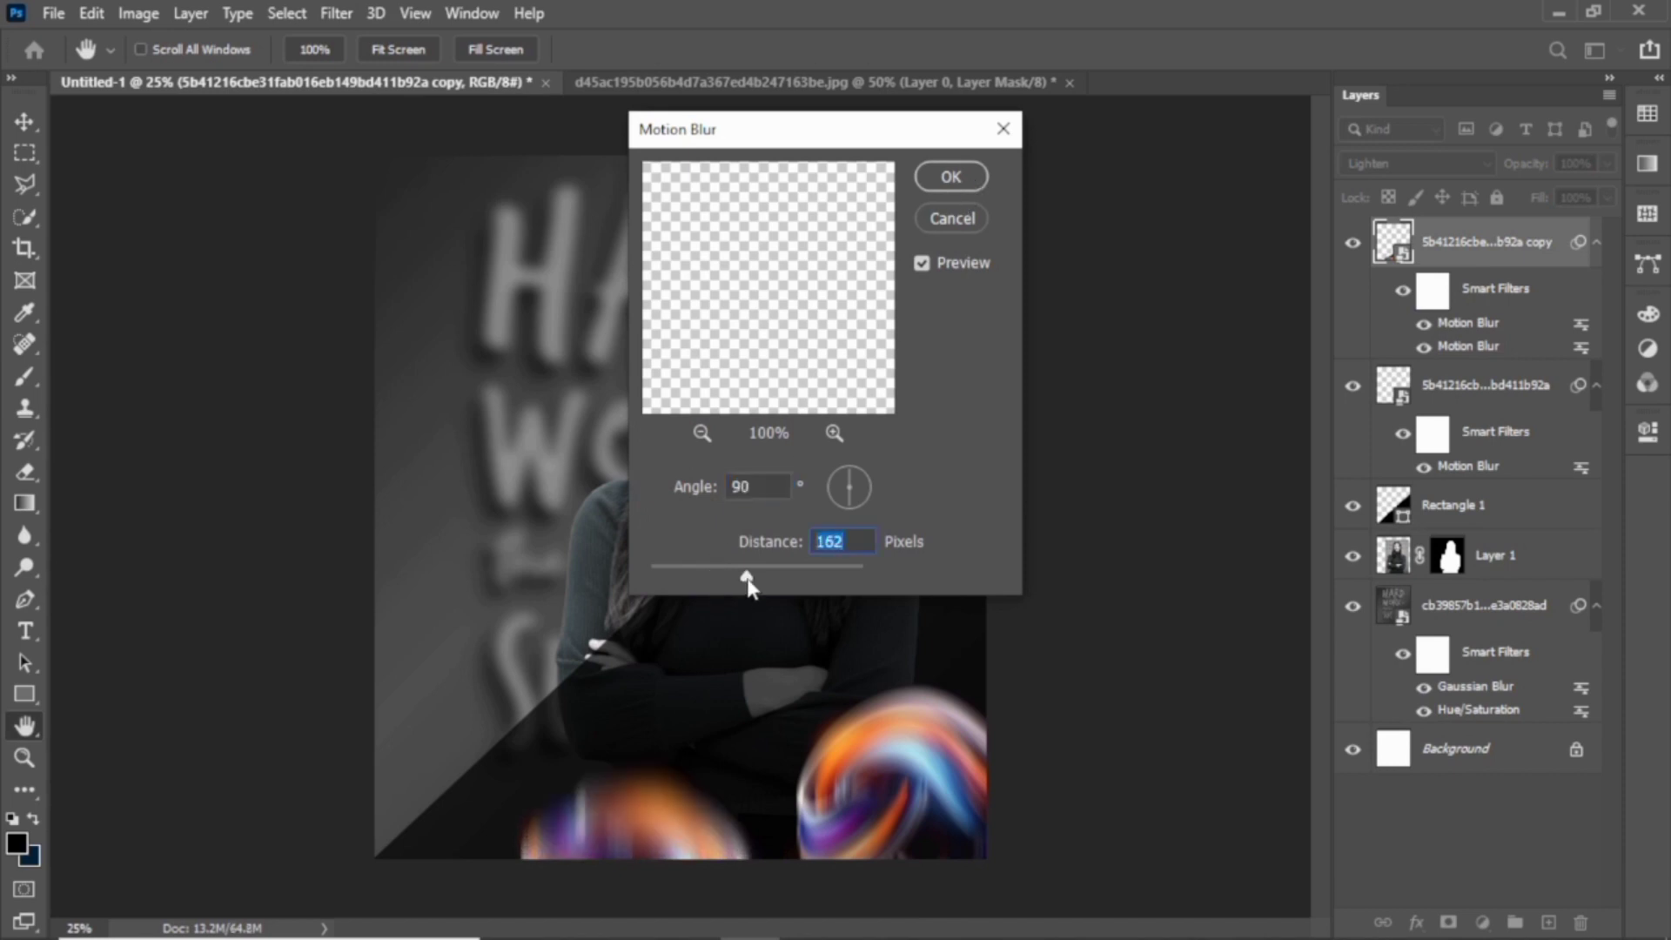
drag(746, 576, 691, 577)
click(926, 178)
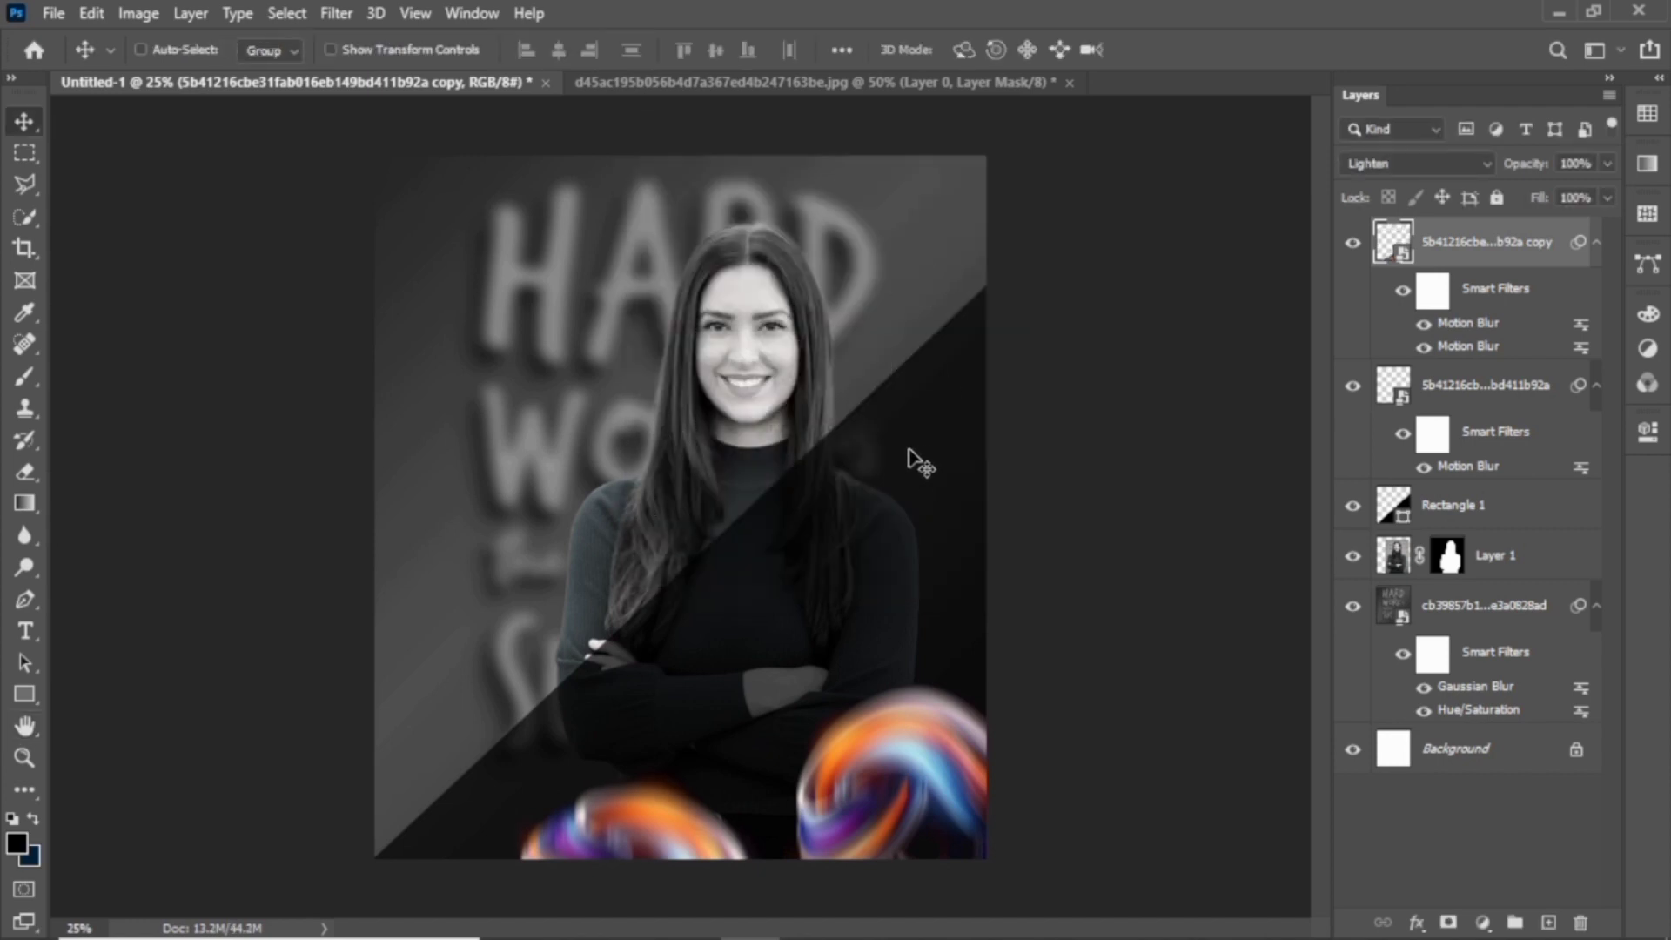
Drag the pastel 3D swirl image from File Explorer into the poster's top-left corner
click(1558, 10)
mouse_move(578, 143)
mouse_down()
mouse_move(666, 825)
mouse_move(541, 331)
mouse_up()
drag(664, 388, 483, 178)
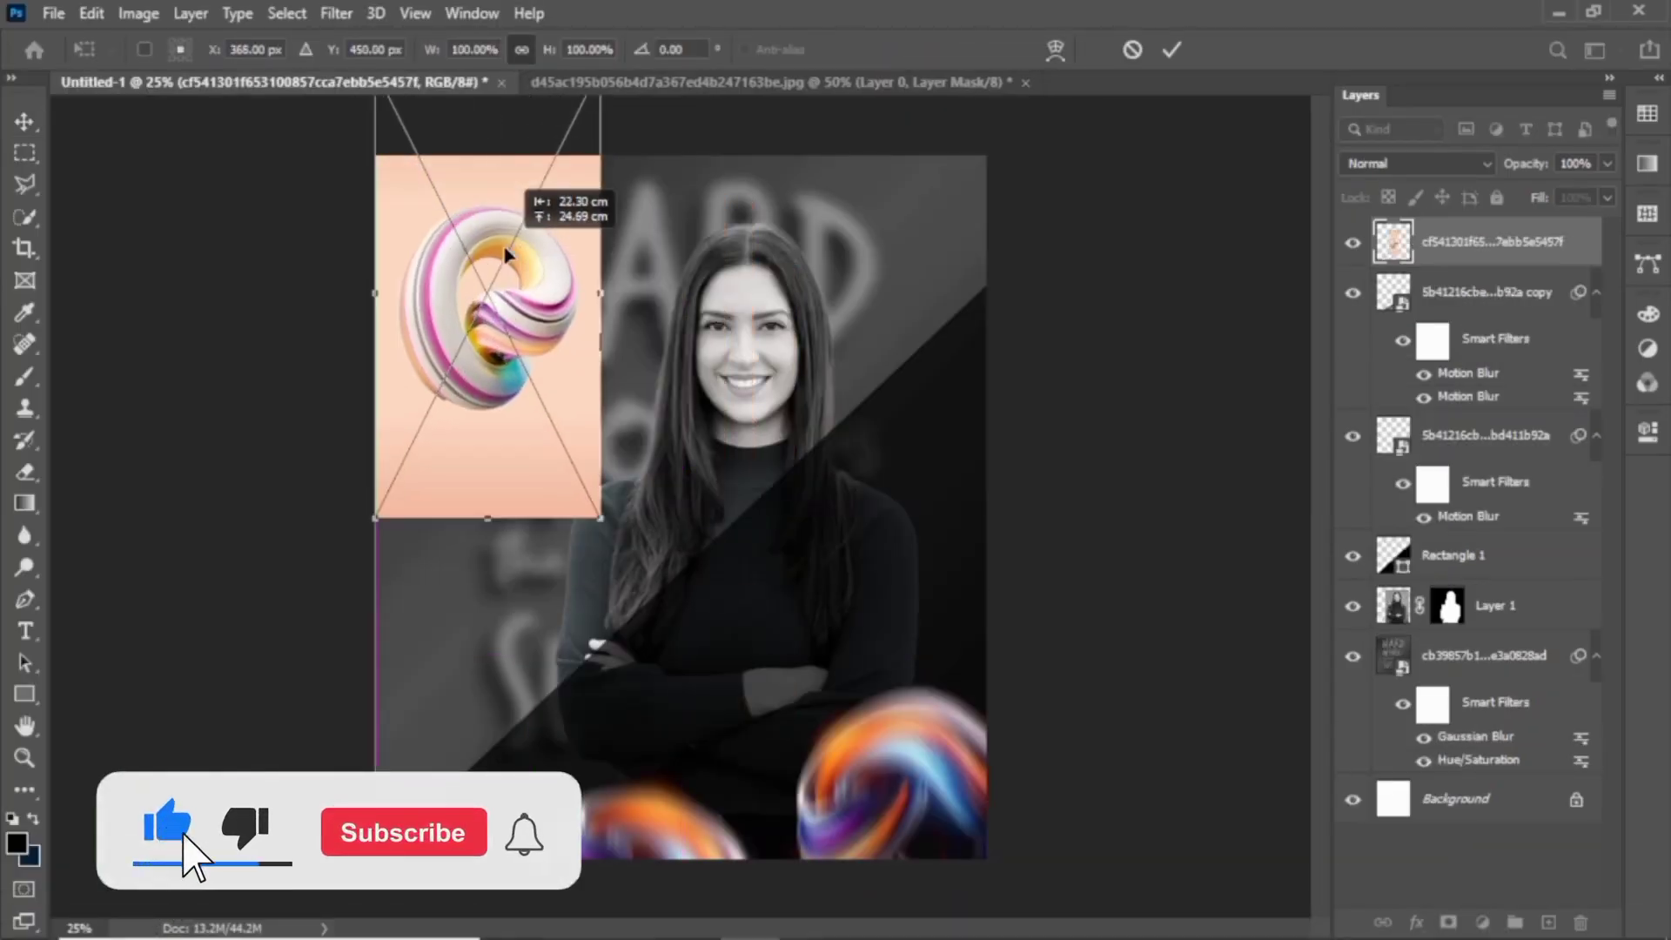
key(Return)
Select the swirl as the subject and add a layer mask hiding its peach background
click(287, 13)
click(310, 277)
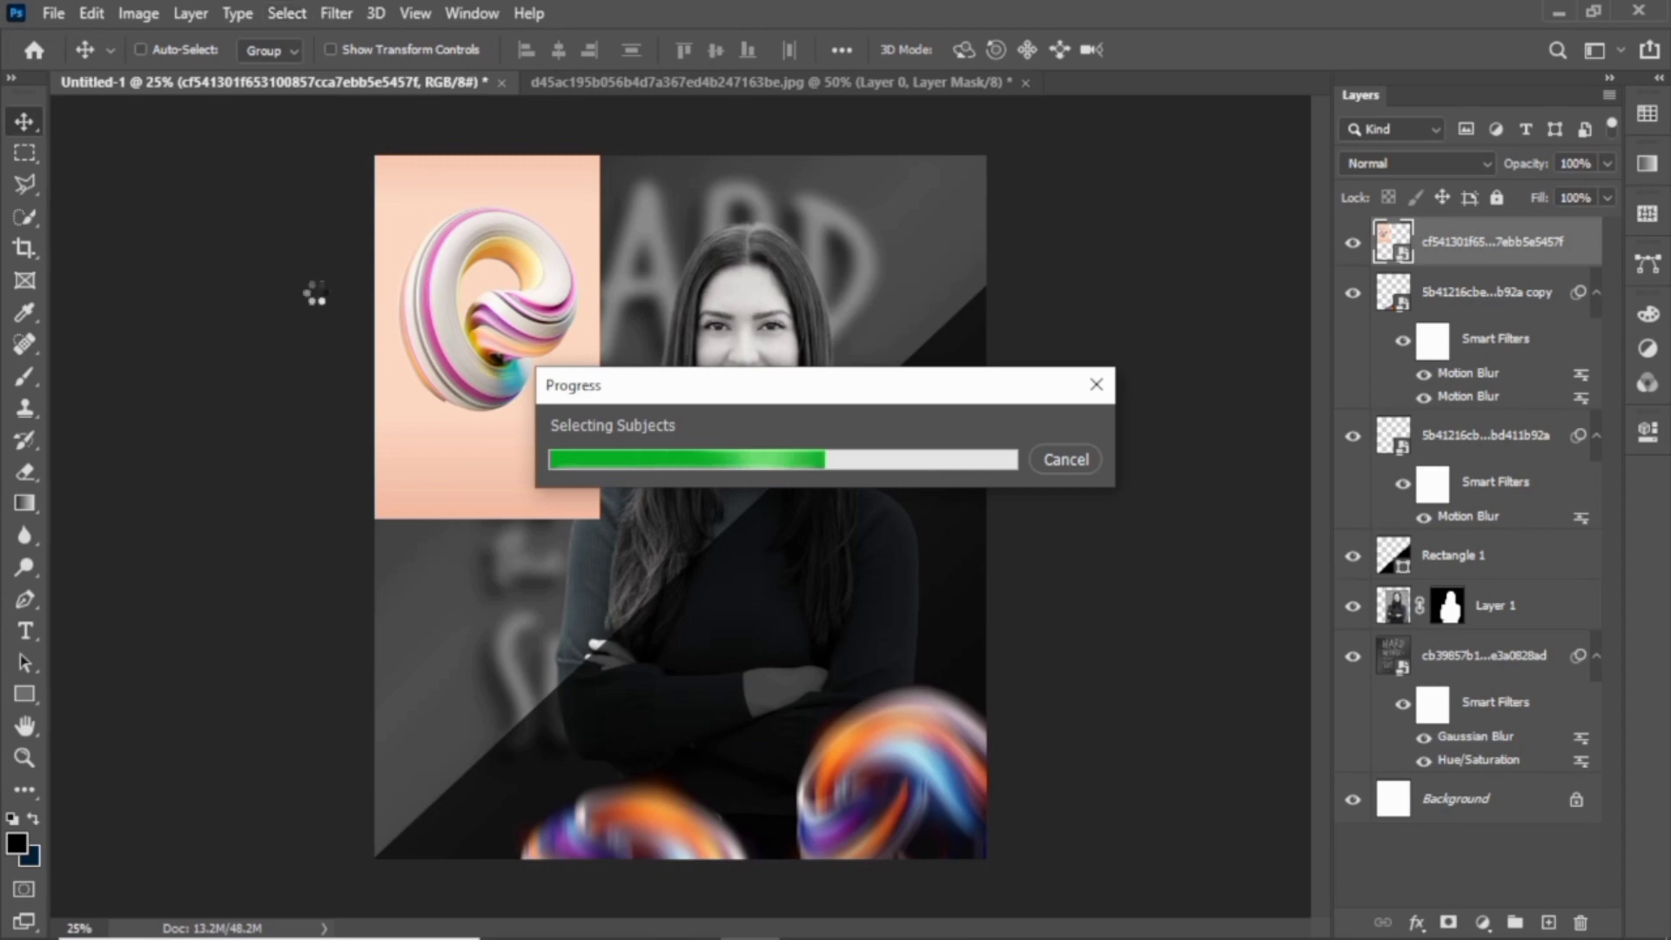
right_click(26, 216)
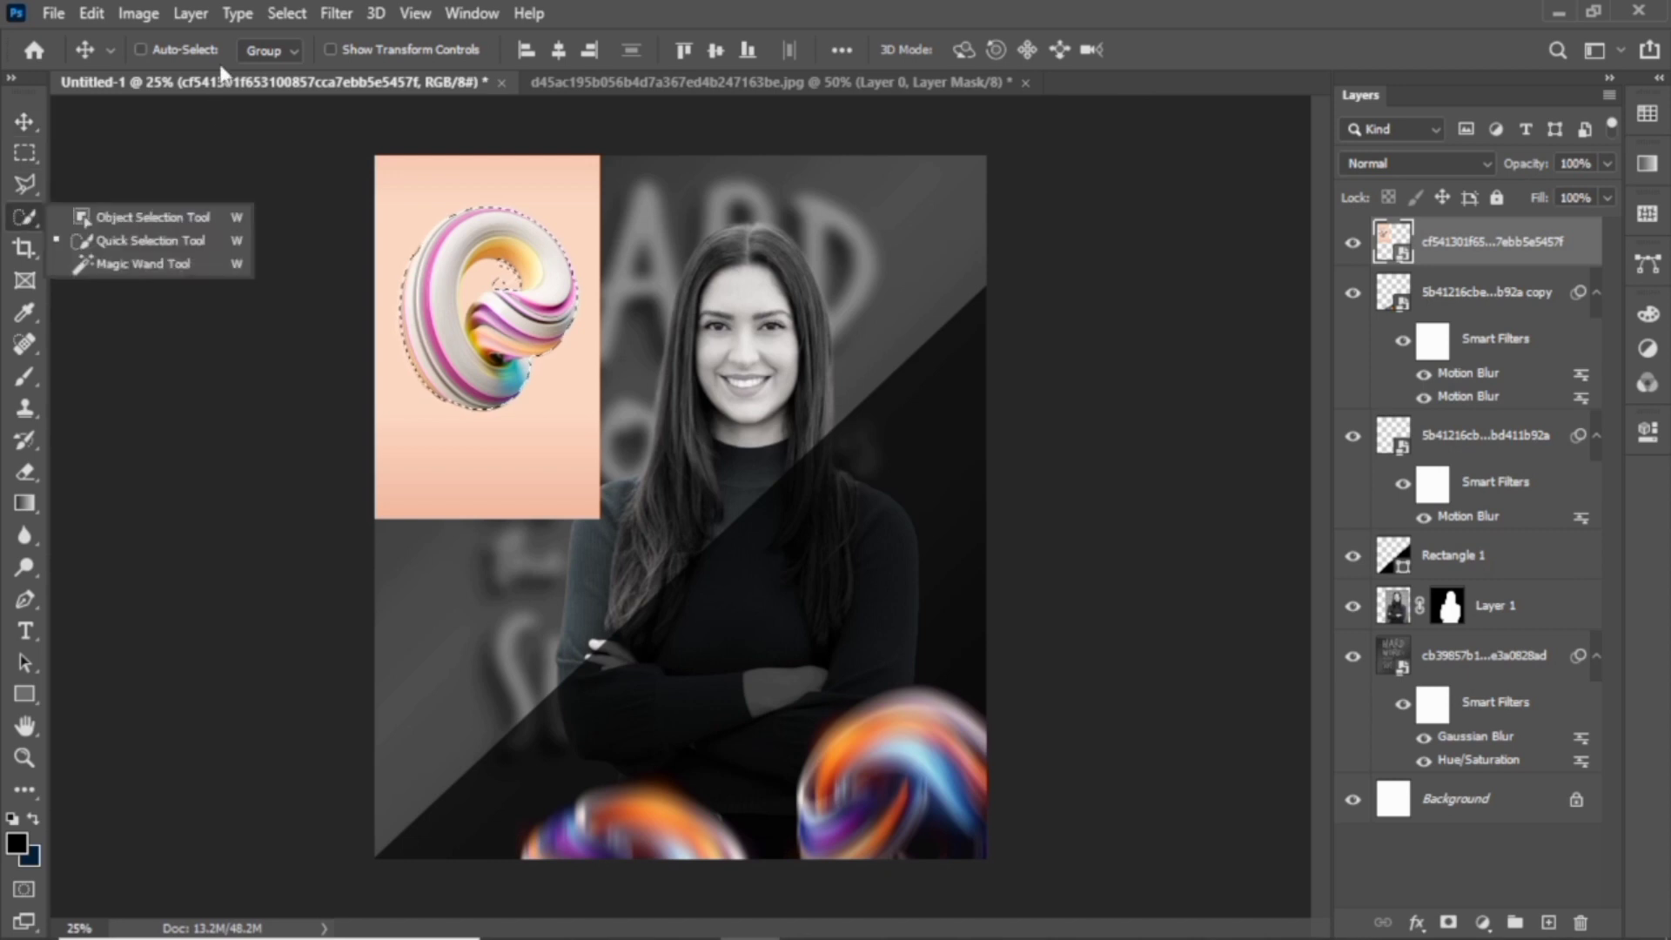
click(113, 238)
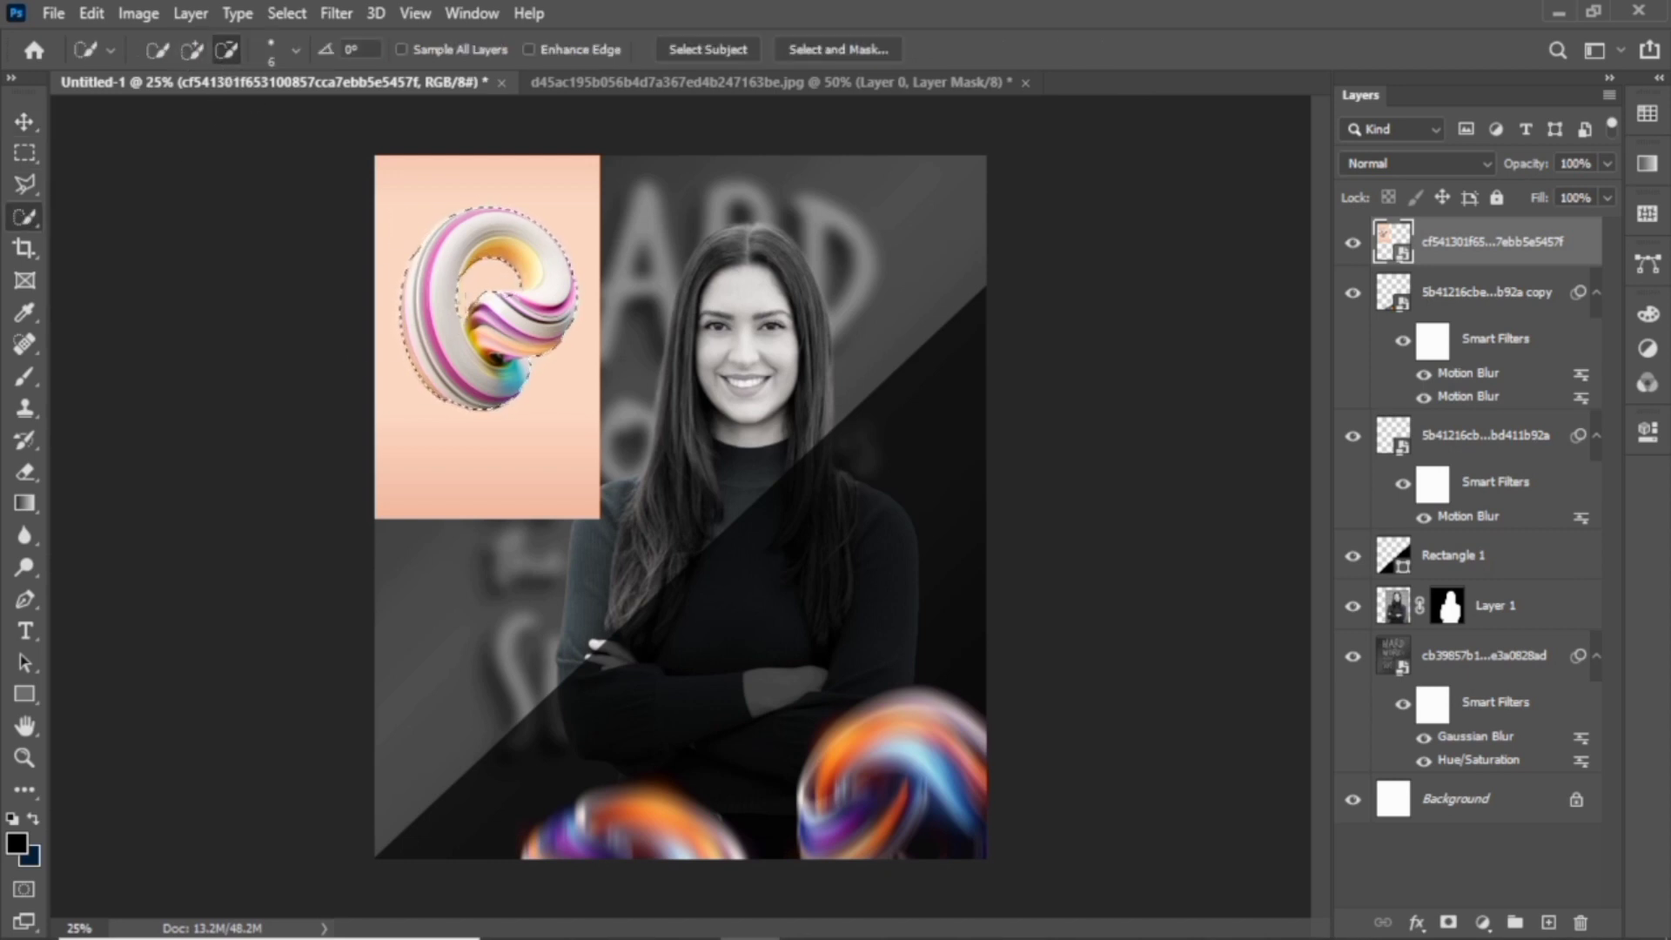
key(shift)
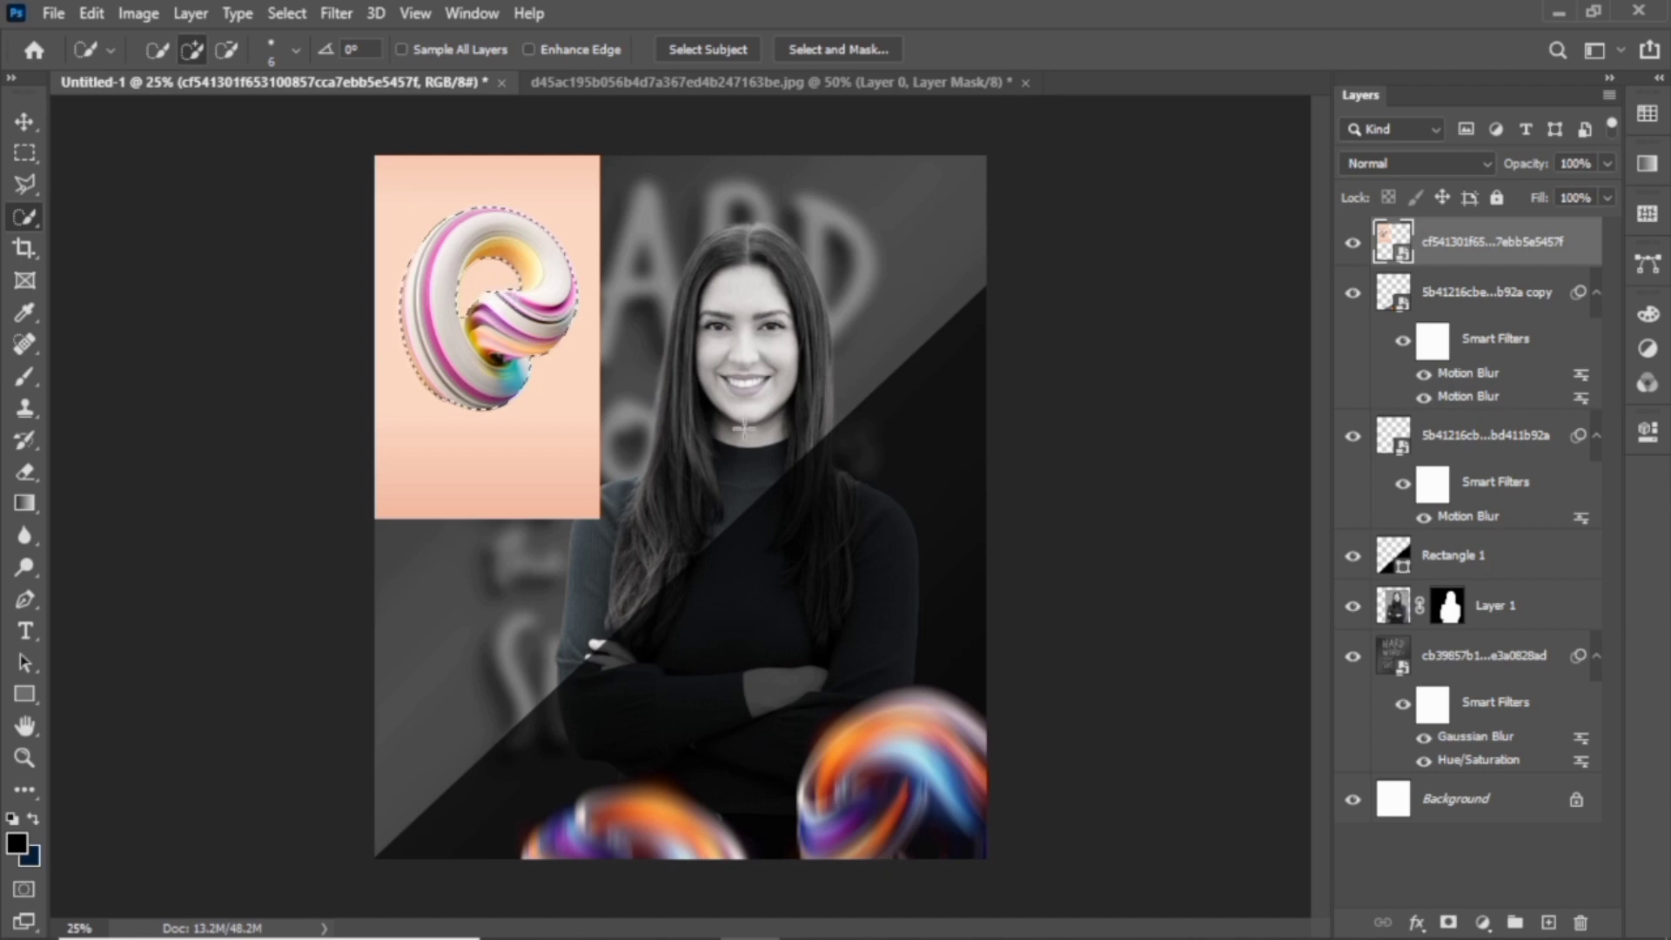
click(1448, 922)
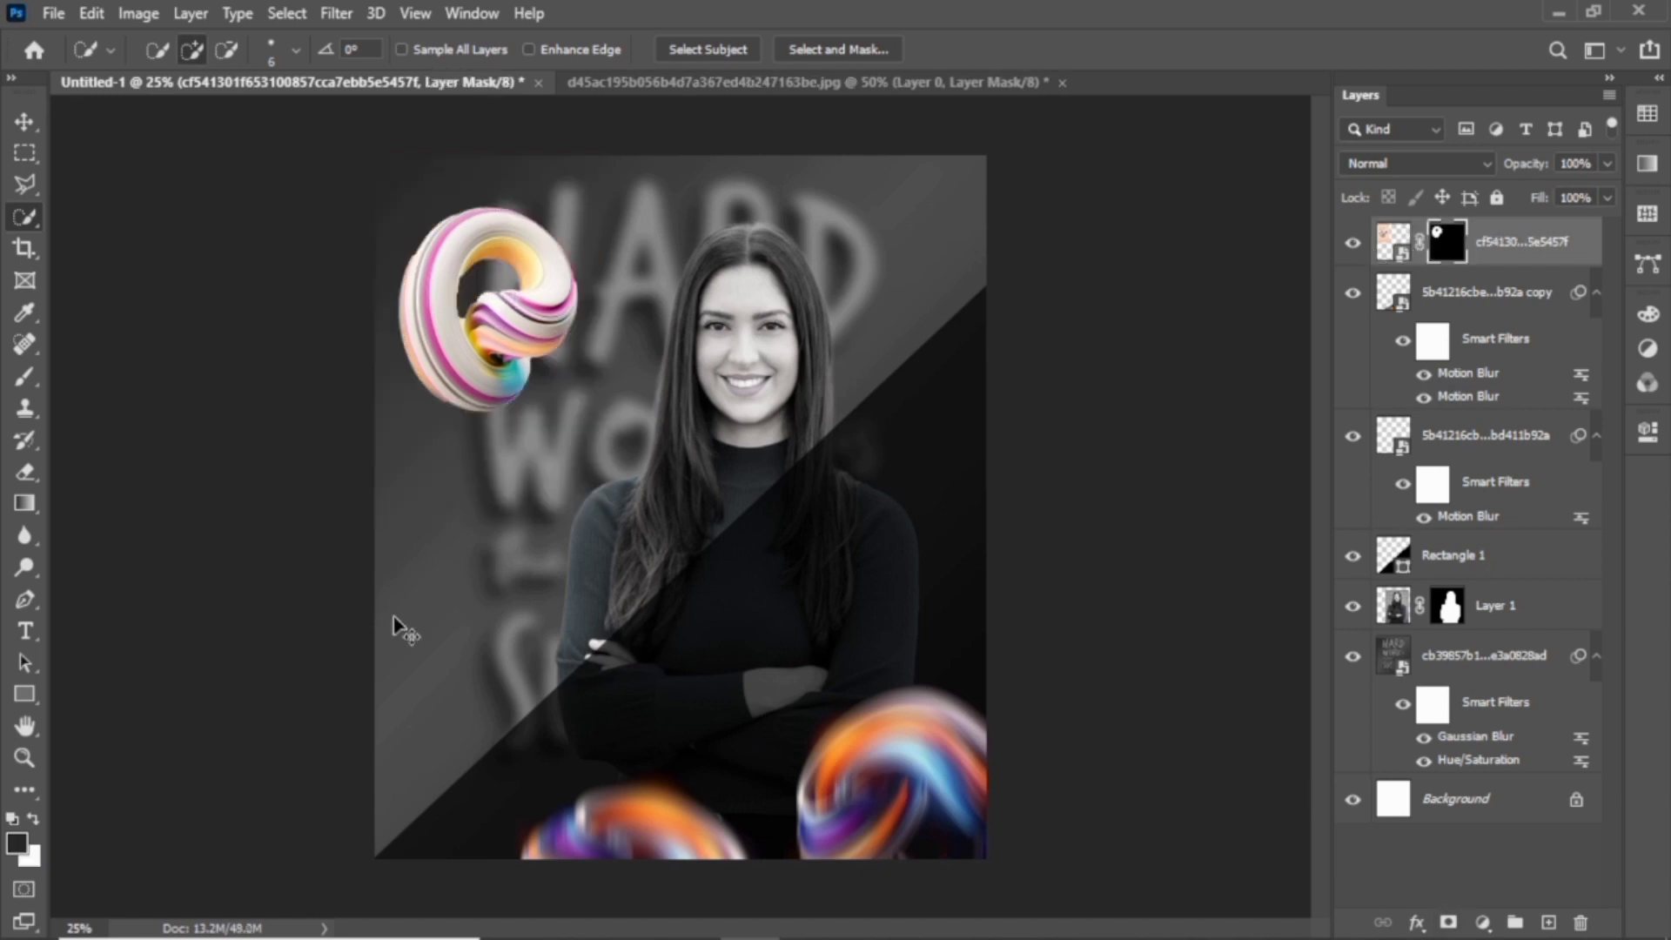
key(ctrl+t)
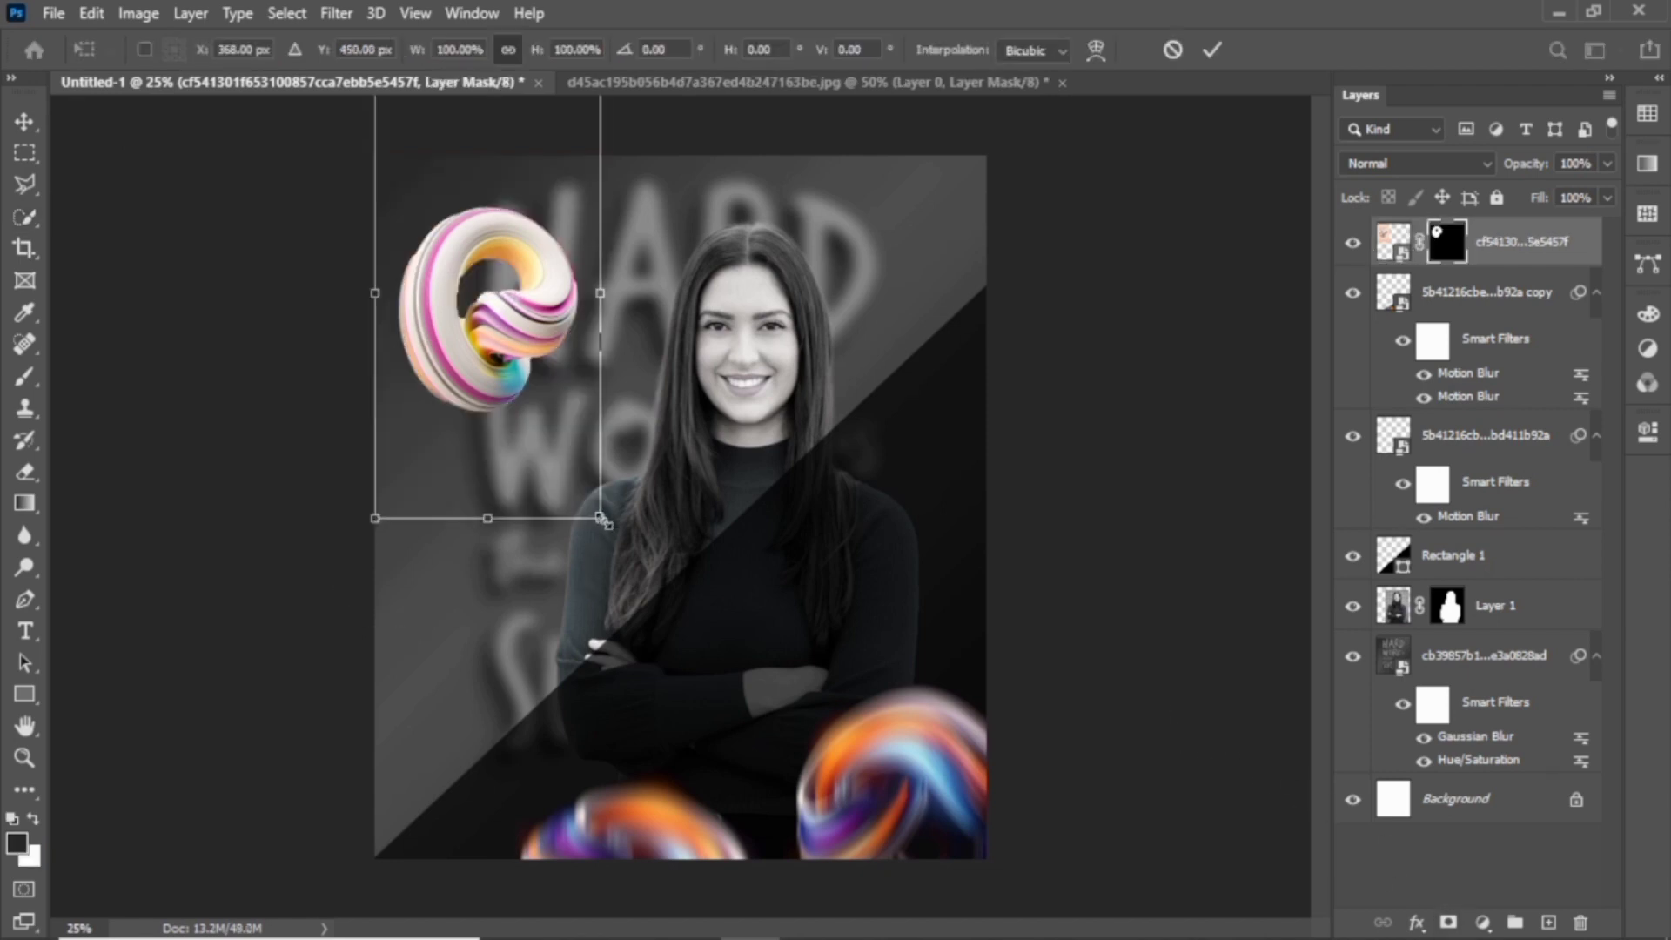
Scale the swirl to about 80% and move it into the top-left corner
drag(601, 518, 555, 427)
drag(526, 372, 470, 323)
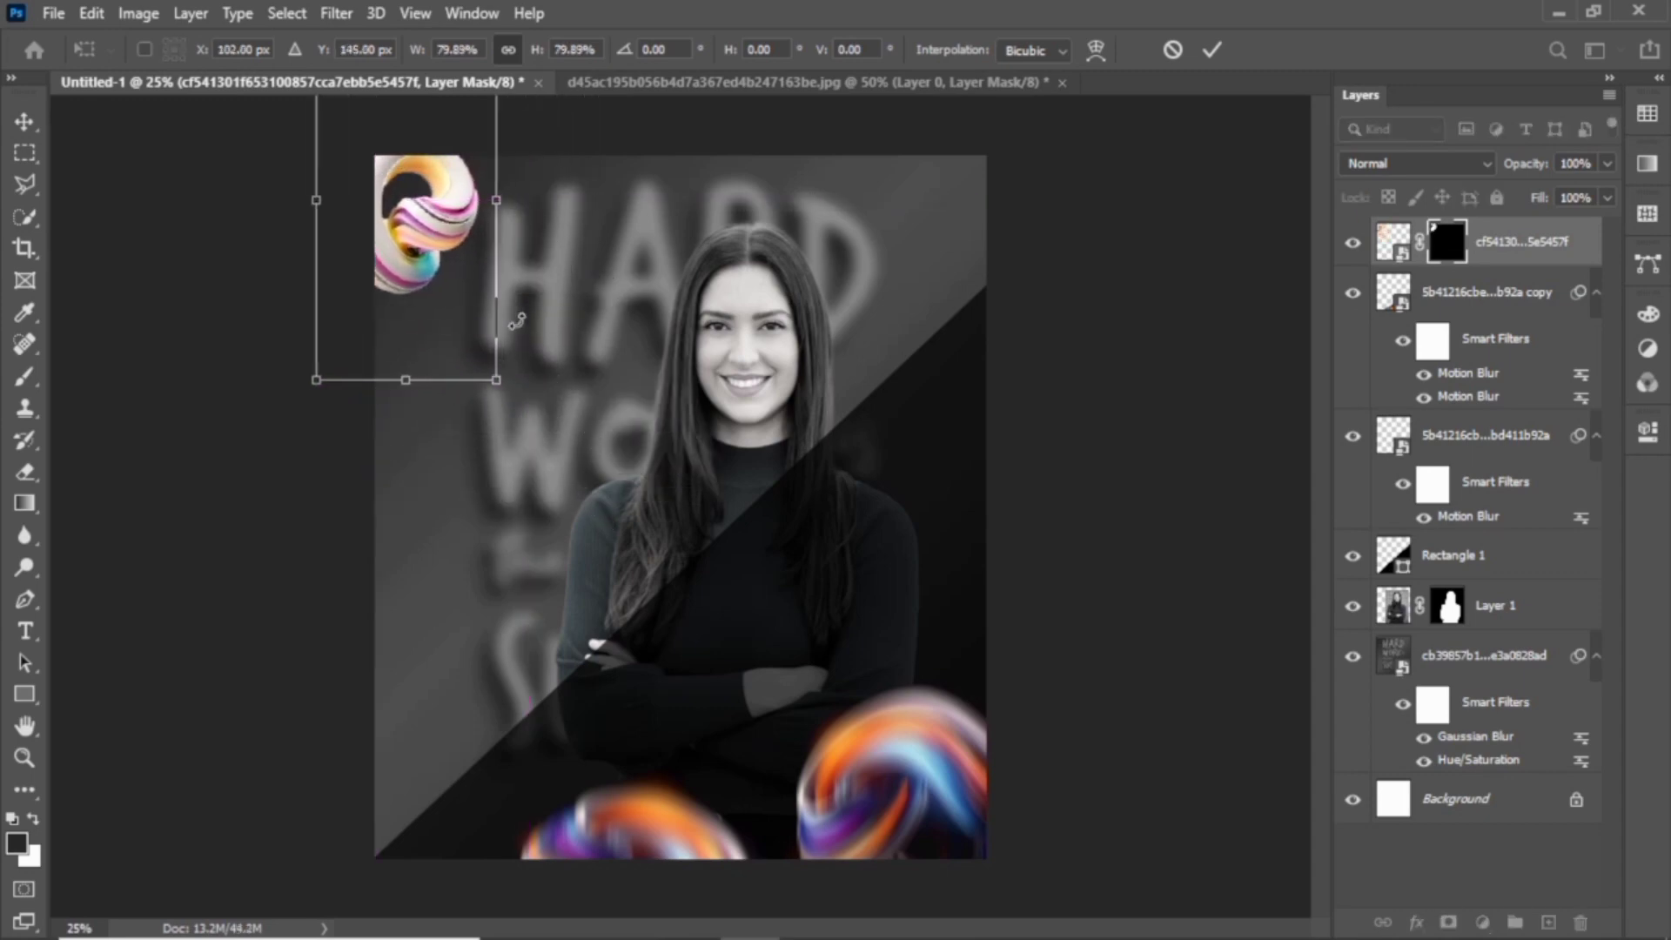
key(Return)
key(w)
Duplicate the swirl layer and offset the copy slightly right and down
key(ctrl+j)
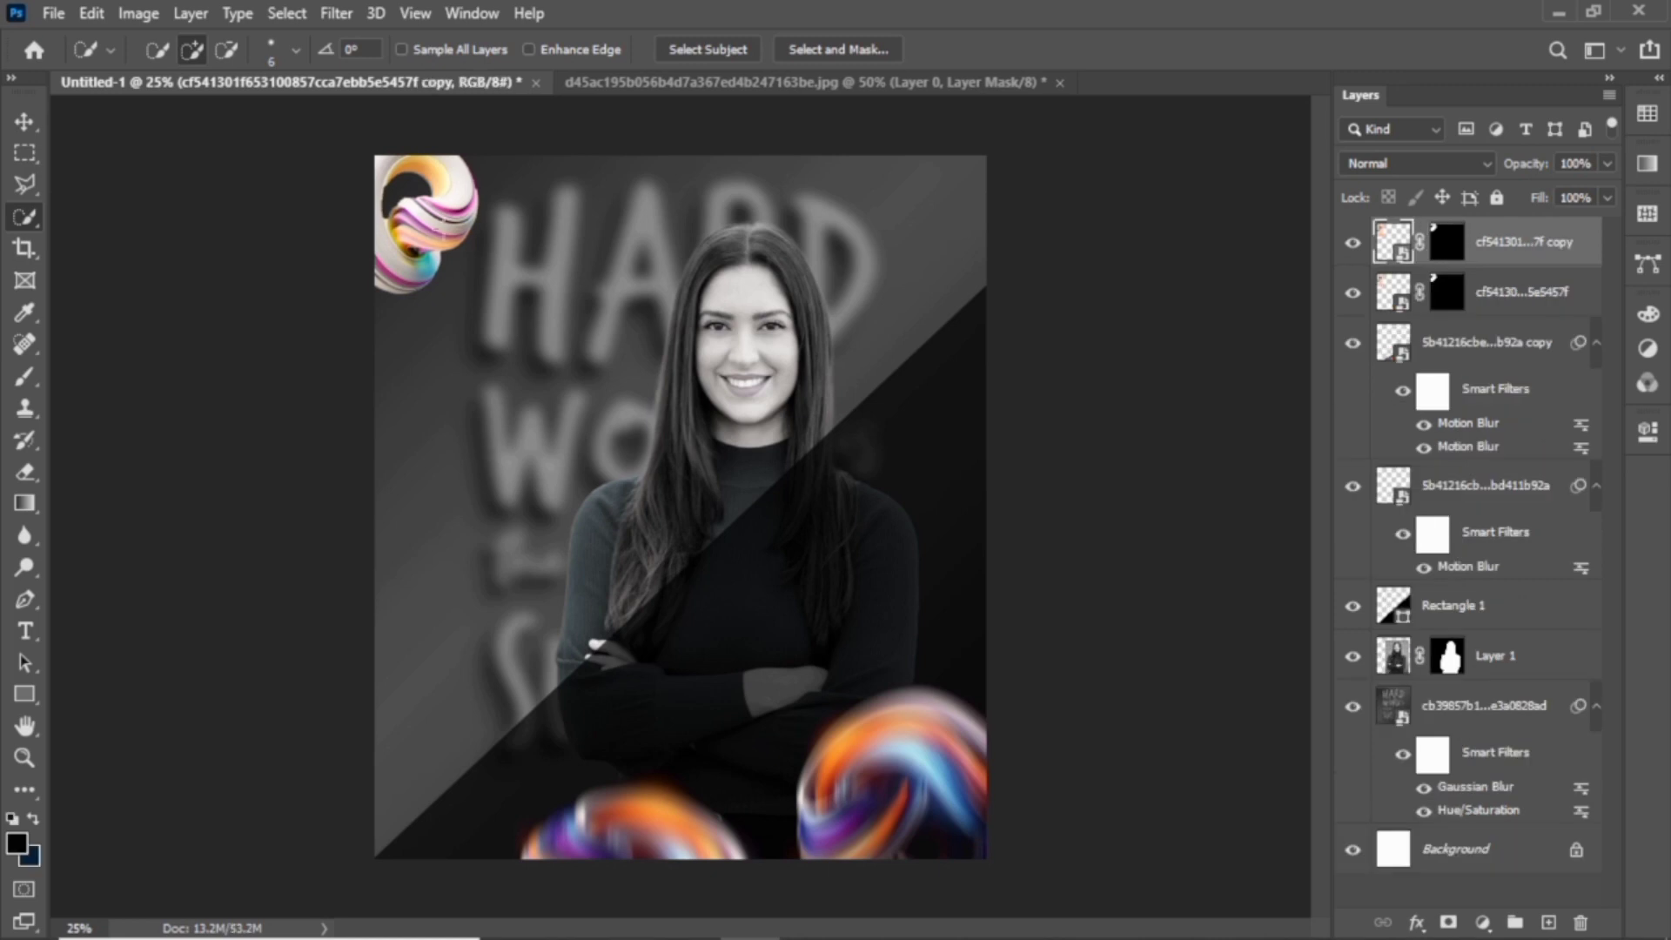
click(25, 121)
drag(405, 215, 446, 244)
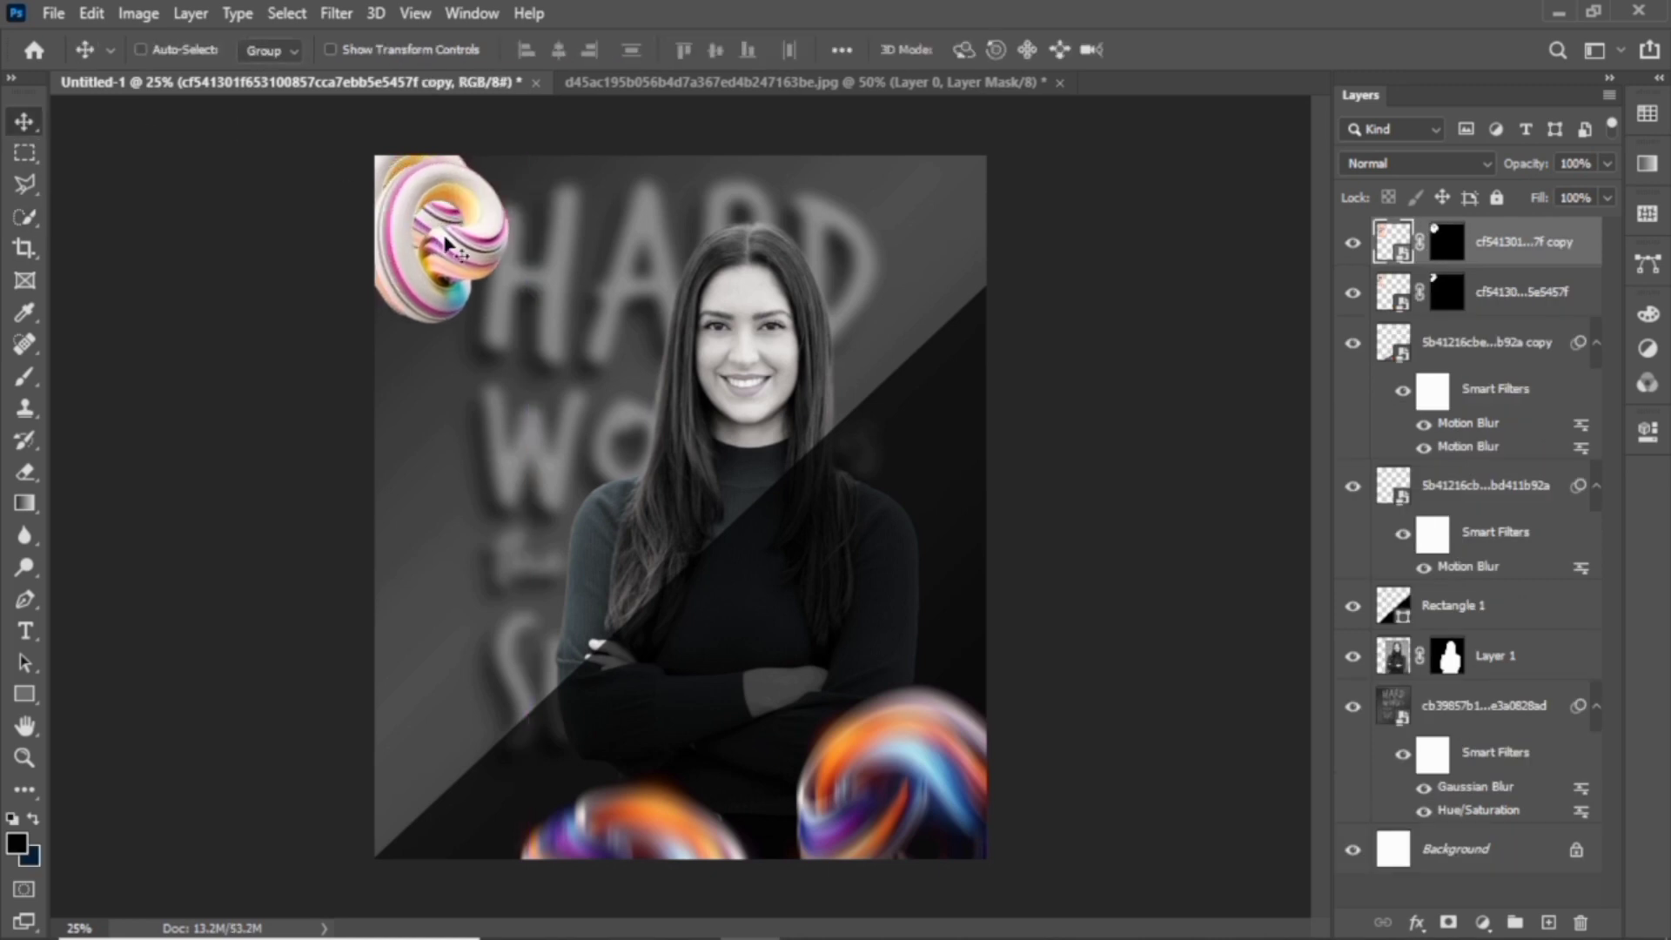
Apply a Gaussian Blur of about 2 pixels radius to the duplicate swirl
click(322, 12)
mouse_move(349, 289)
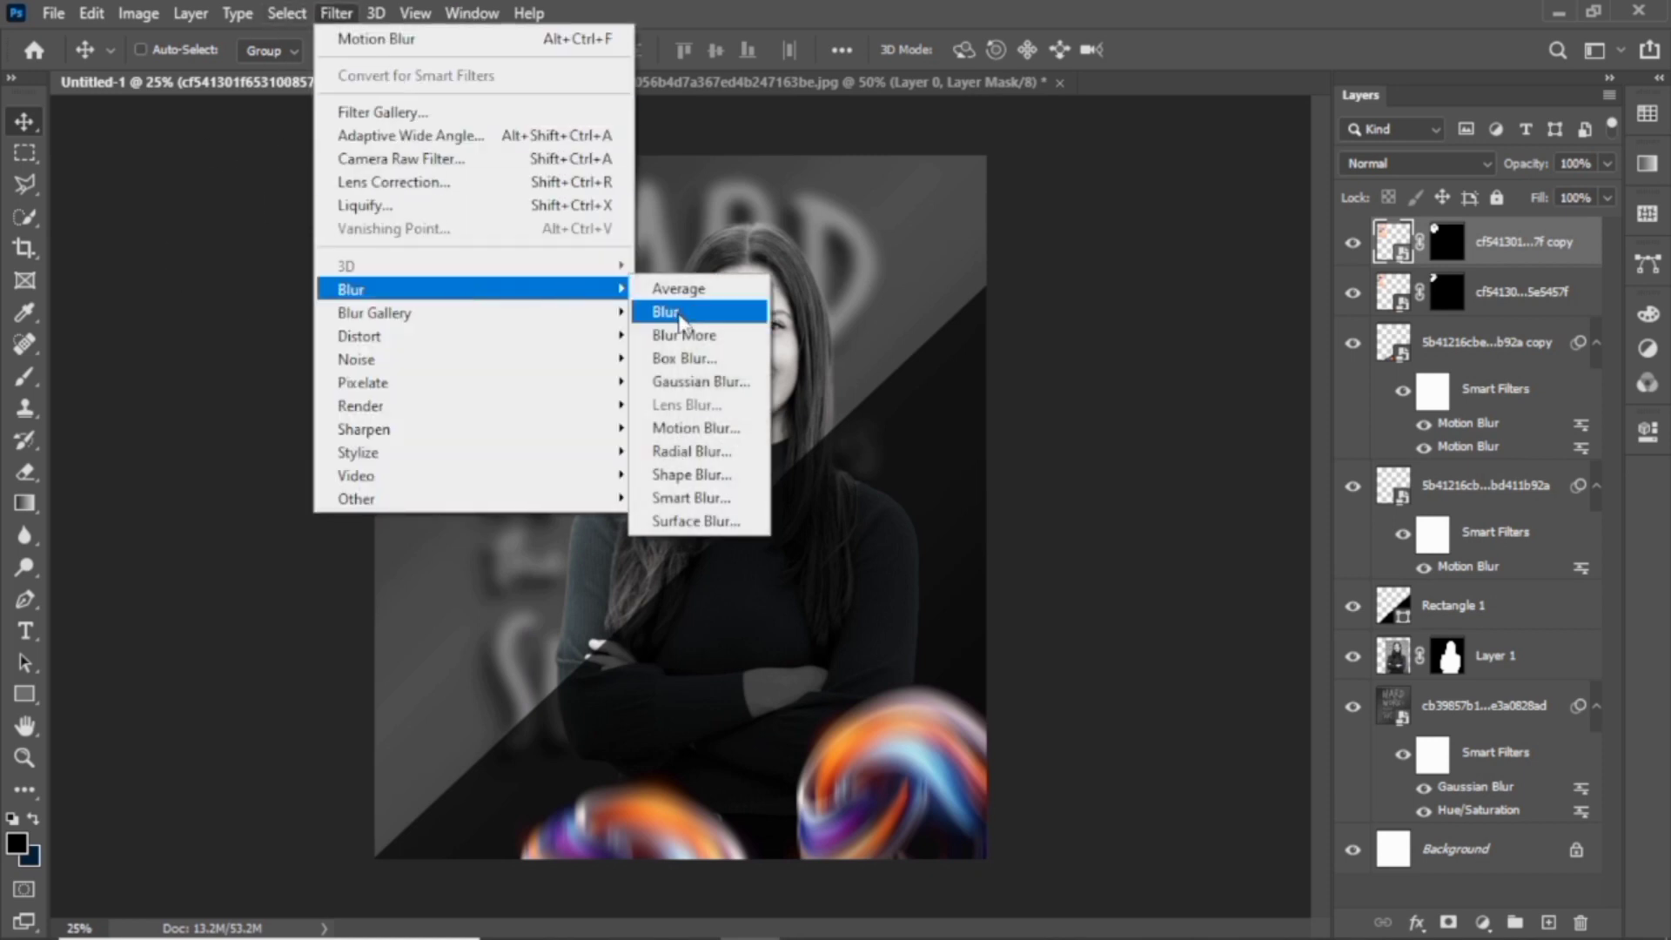
click(712, 381)
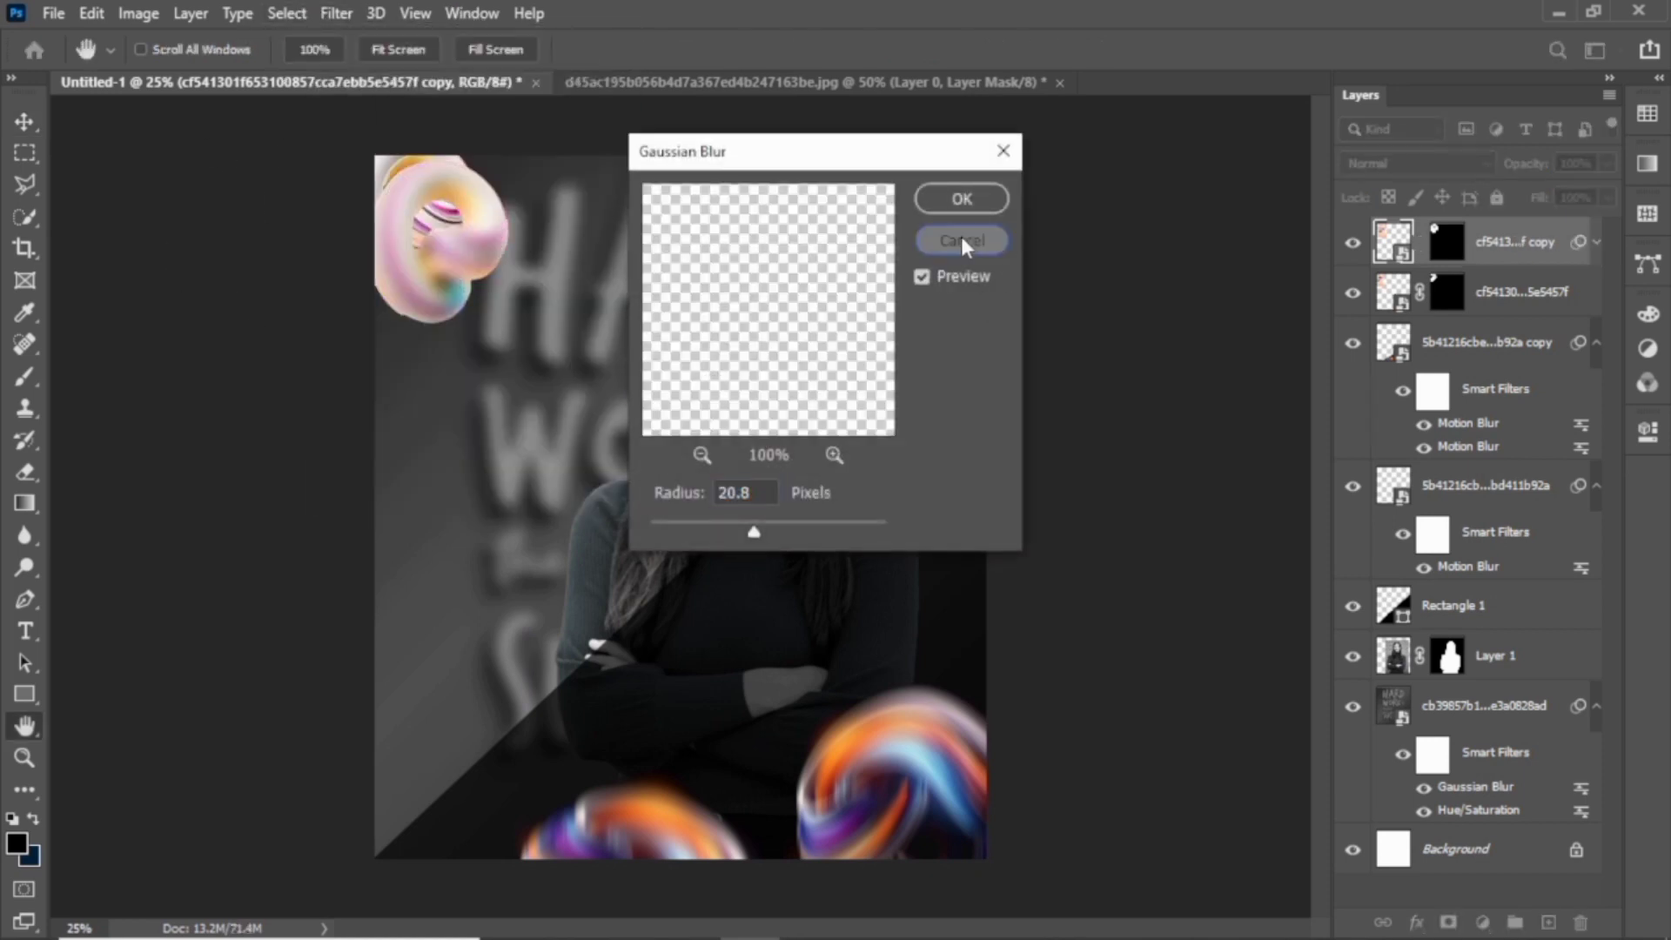
click(961, 240)
click(336, 12)
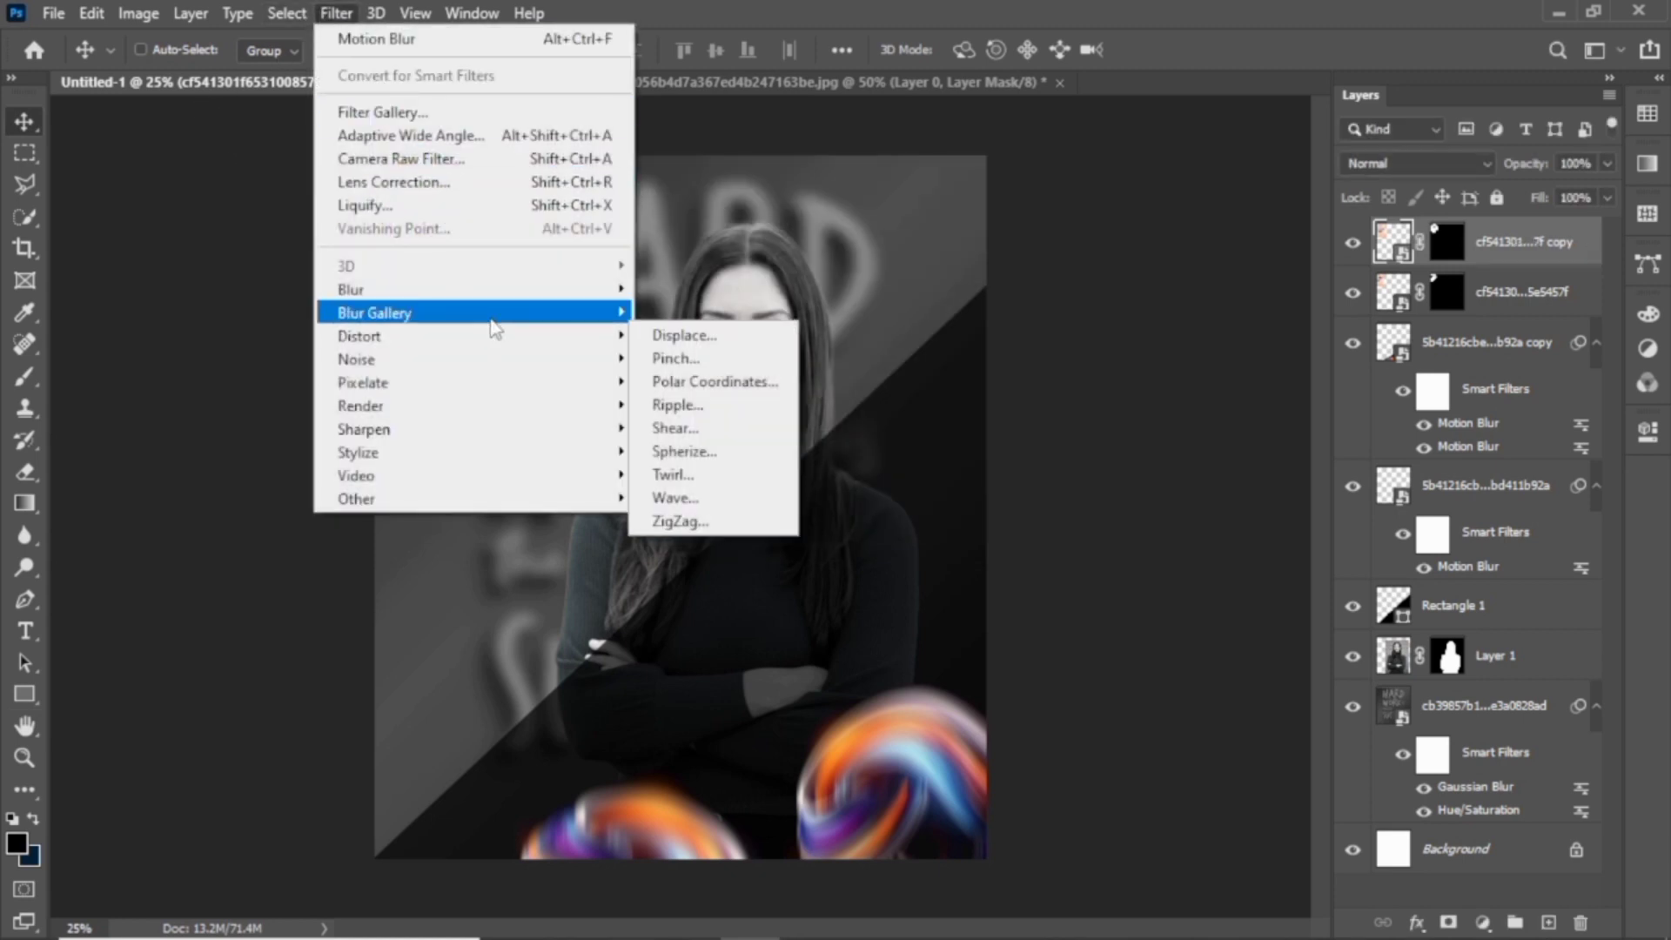
mouse_move(470, 289)
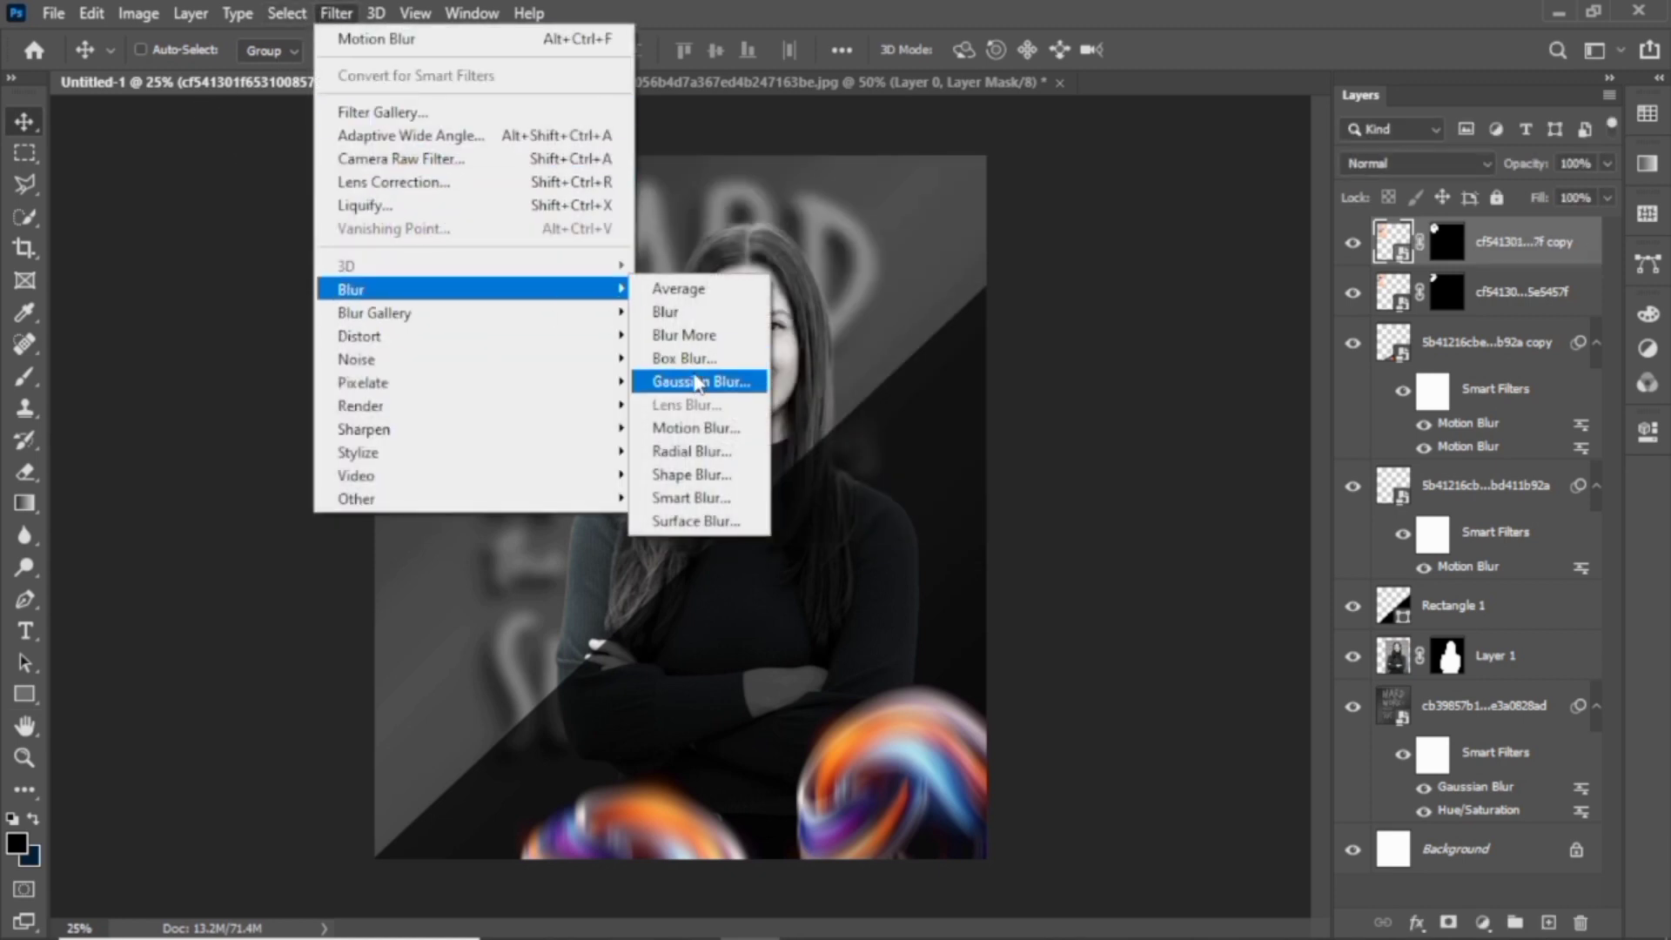
click(692, 377)
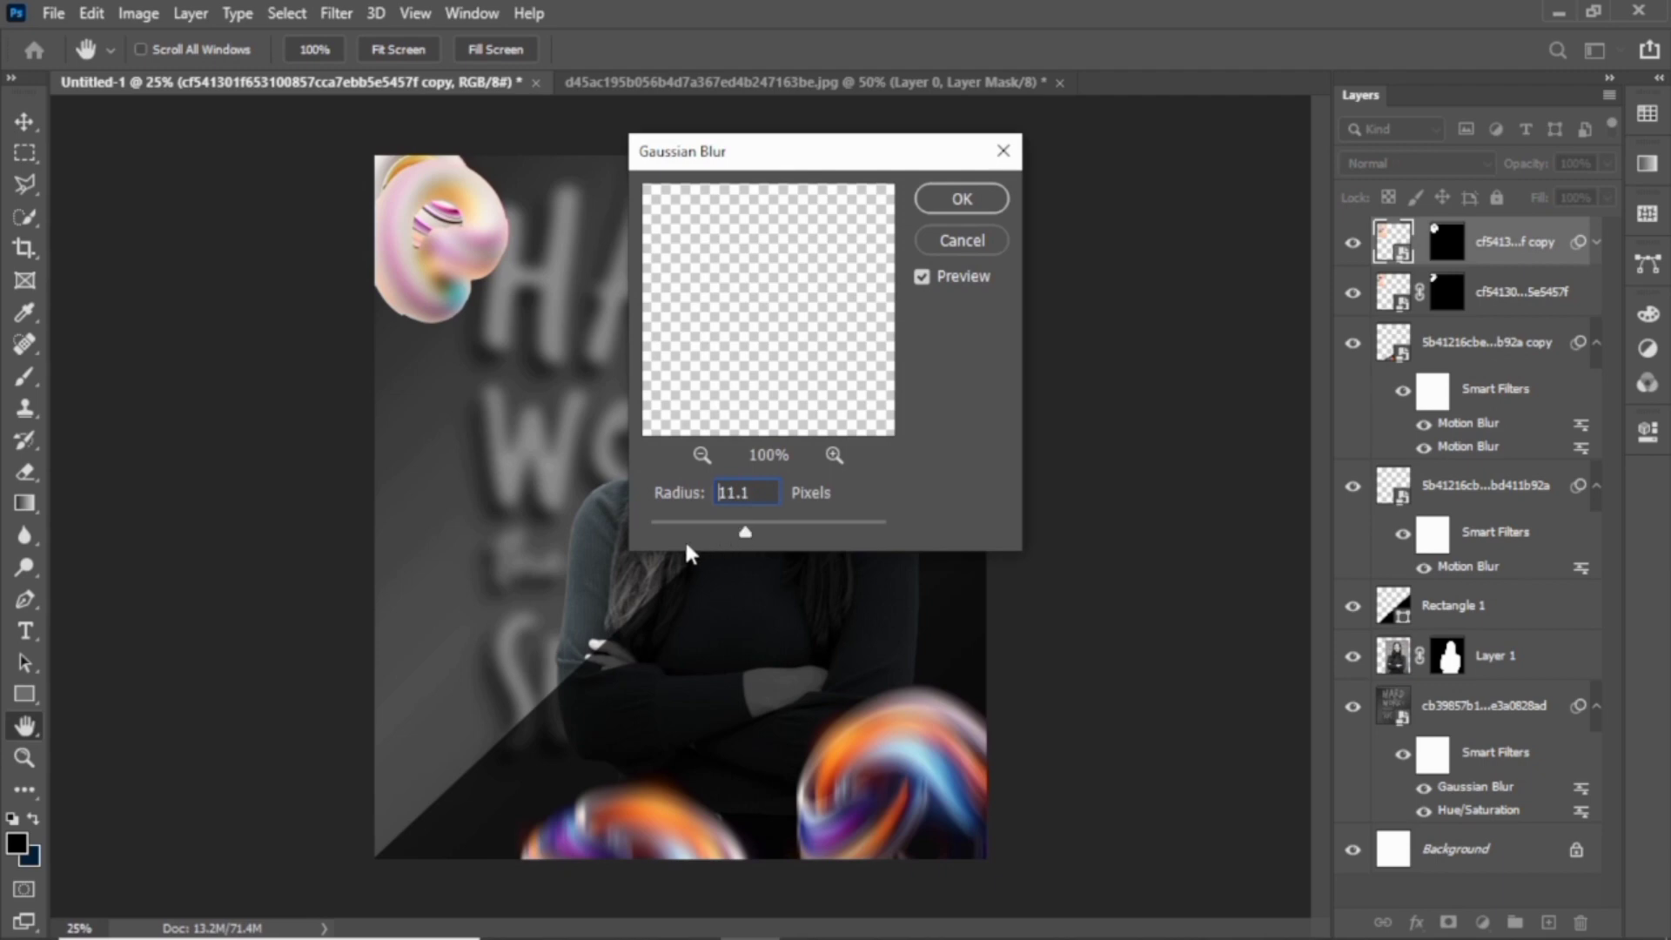
drag(685, 545, 671, 532)
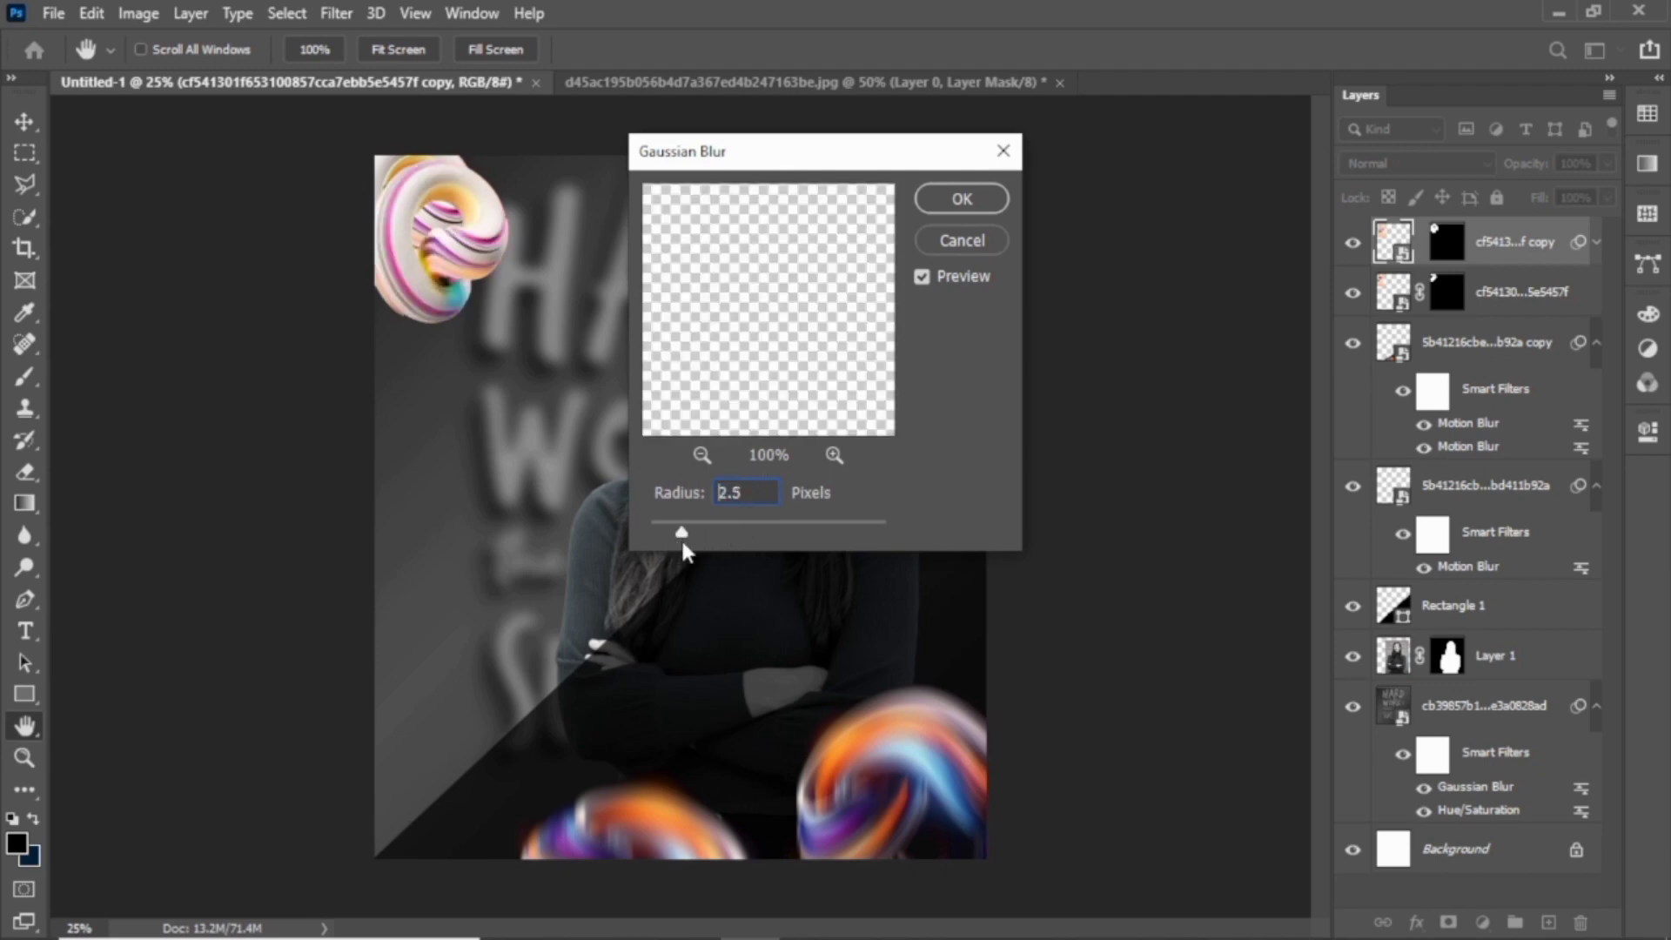
click(930, 202)
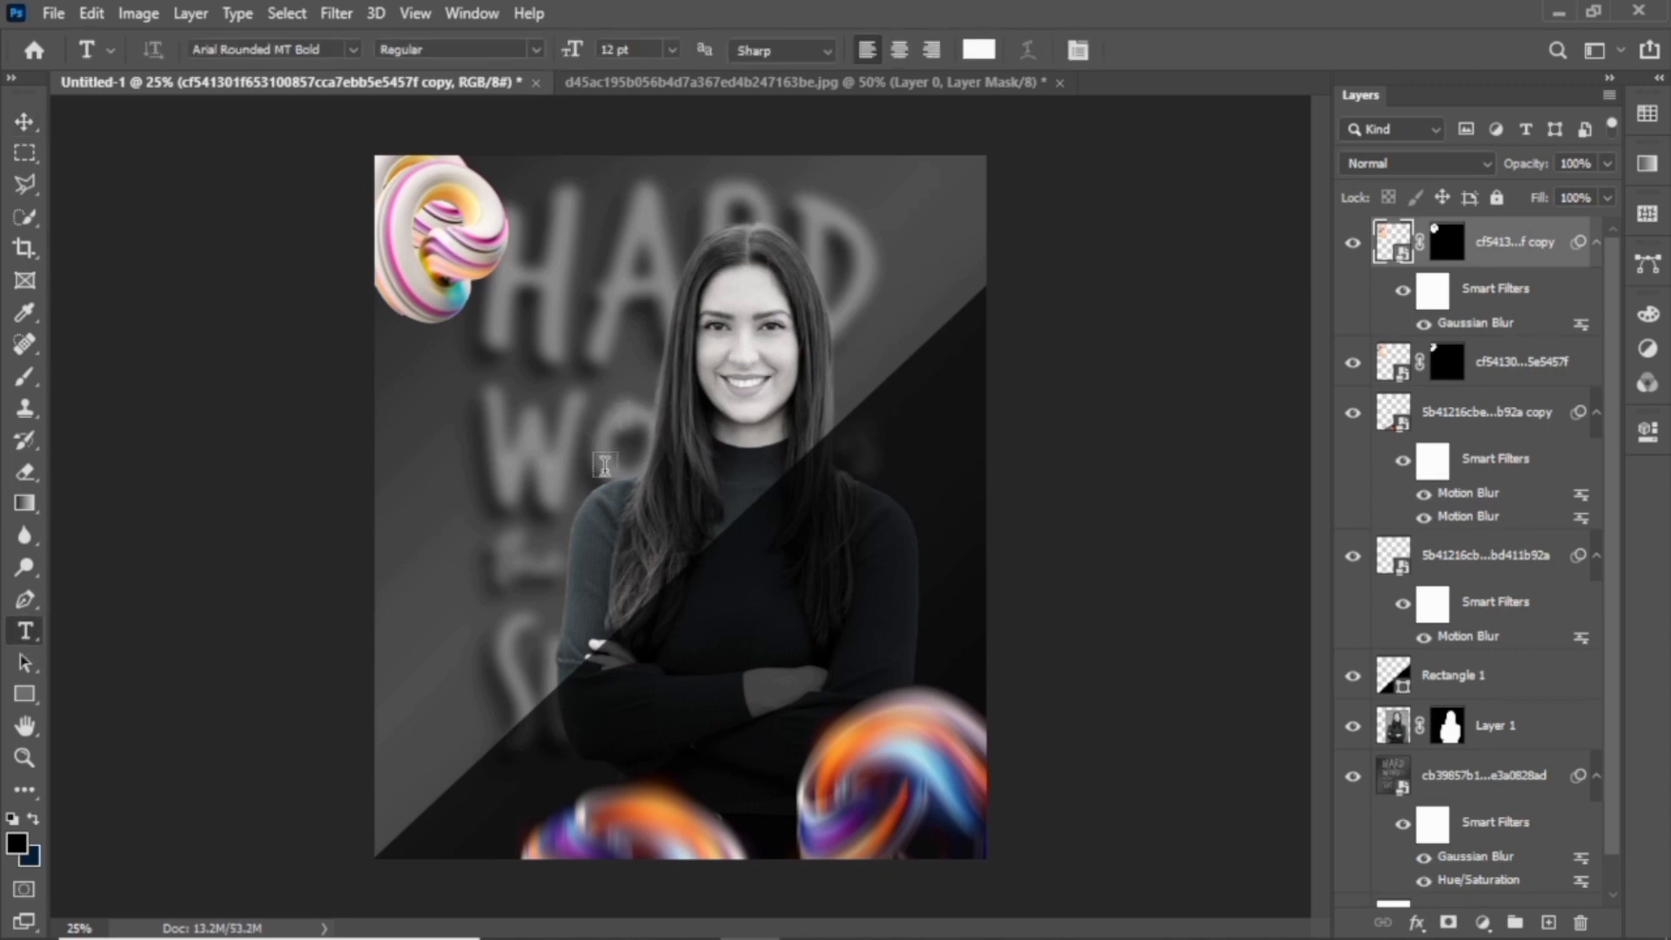
Add a '2023' text layer and scale it up across the woman's lower face
click(604, 465)
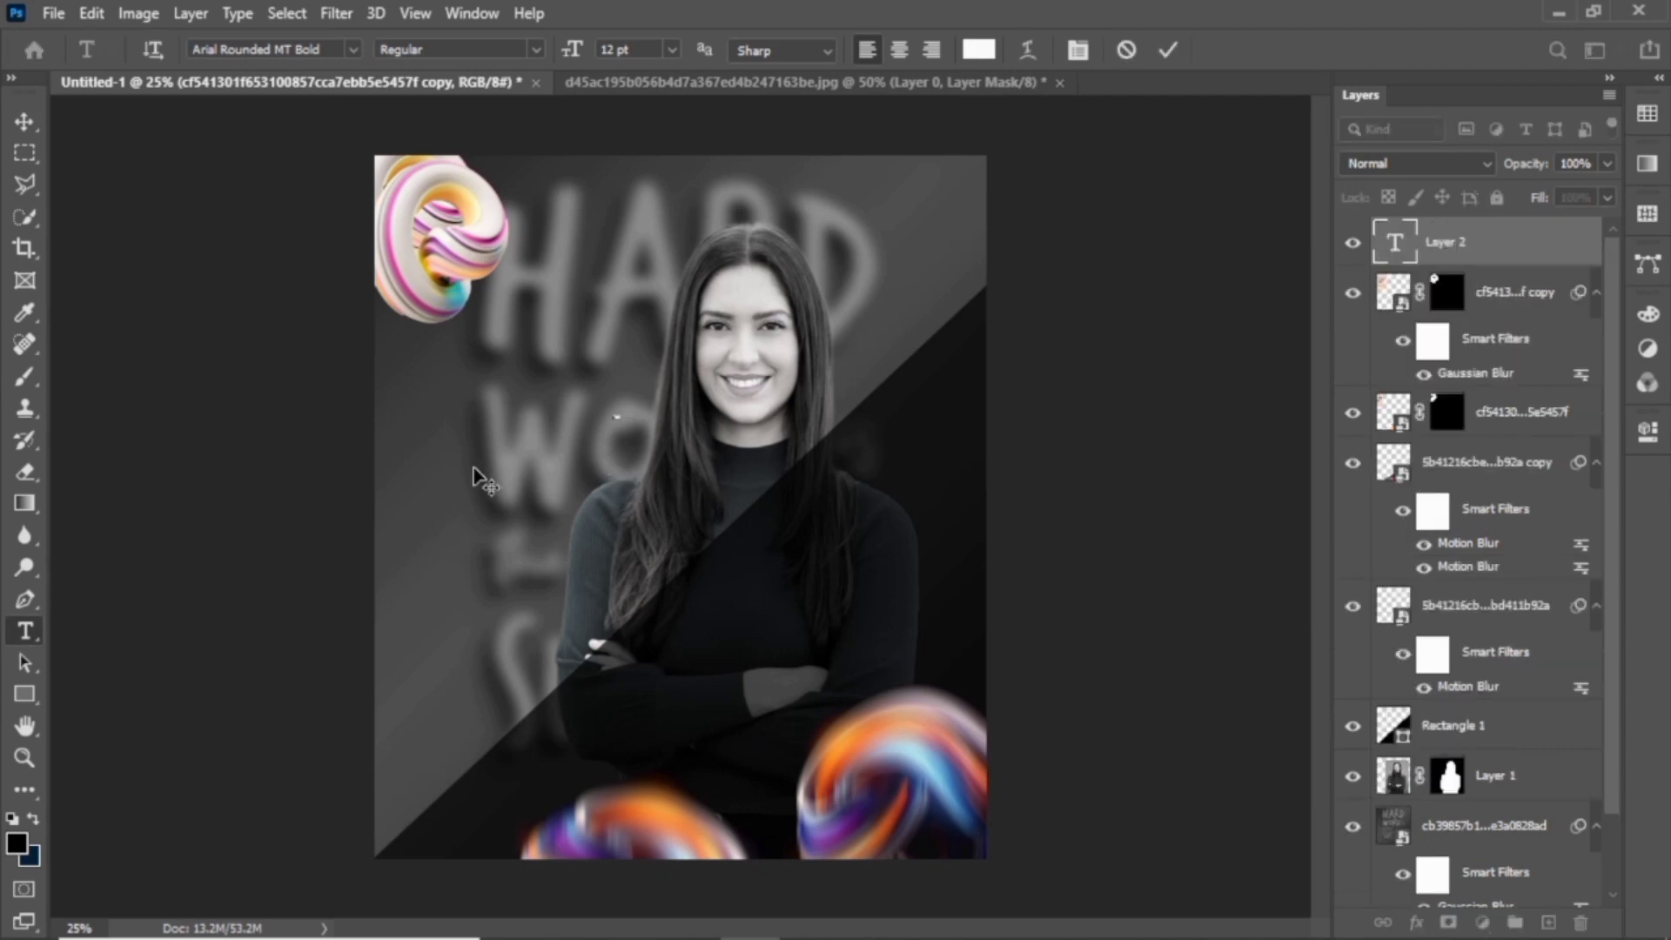
click(24, 131)
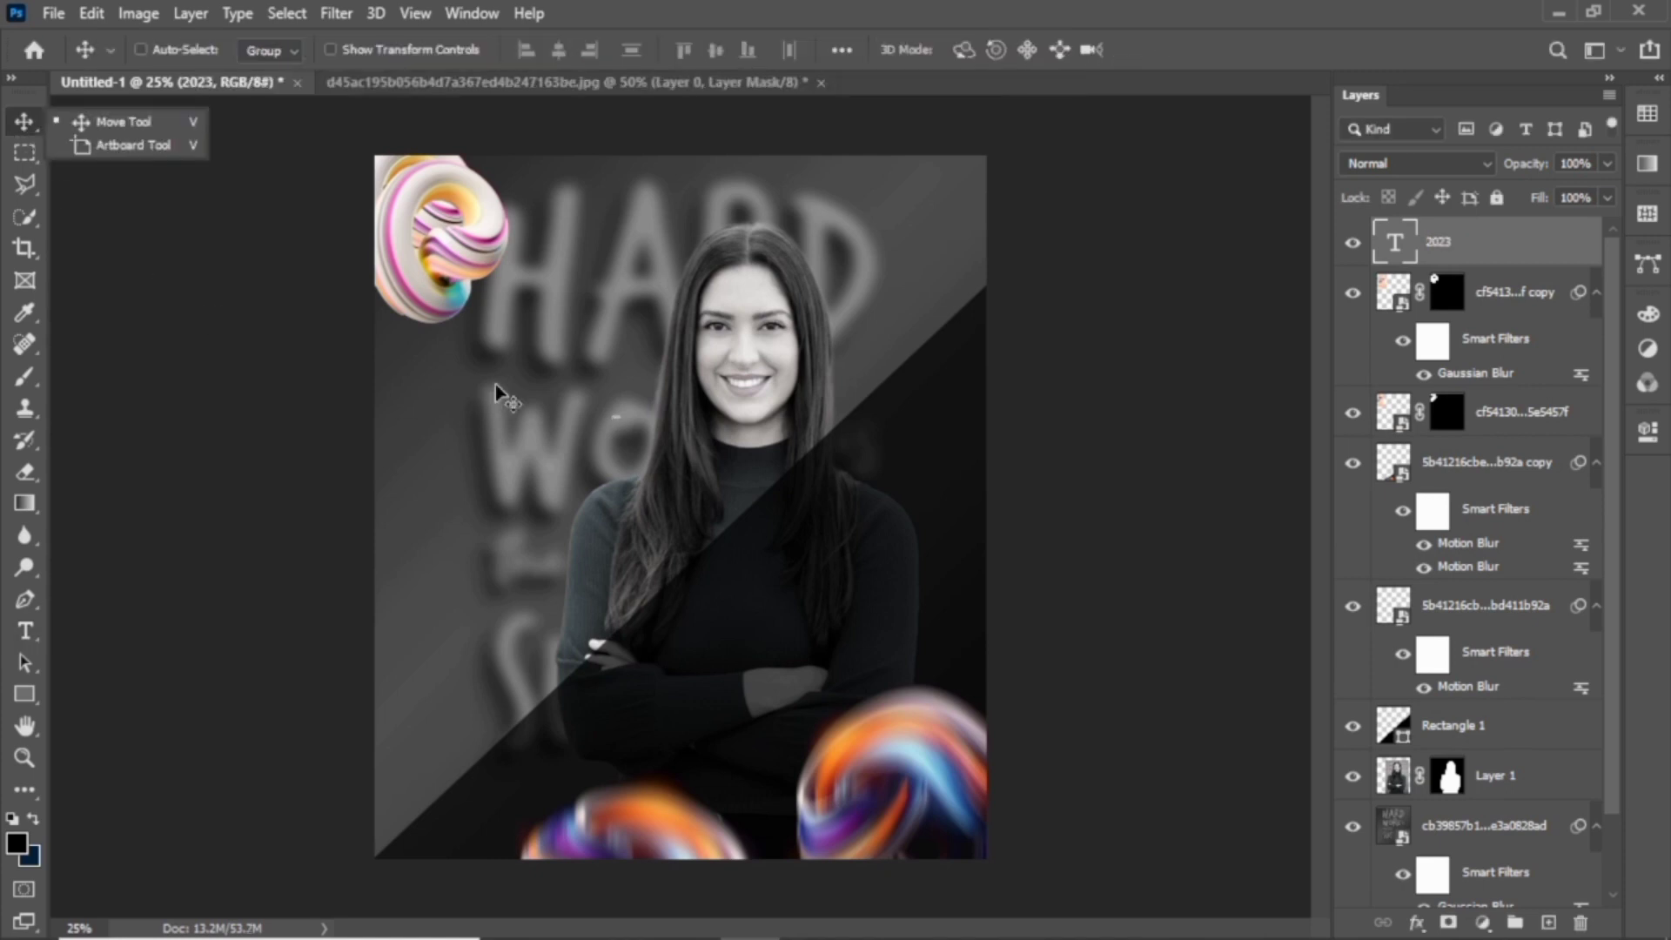
key(ctrl+t)
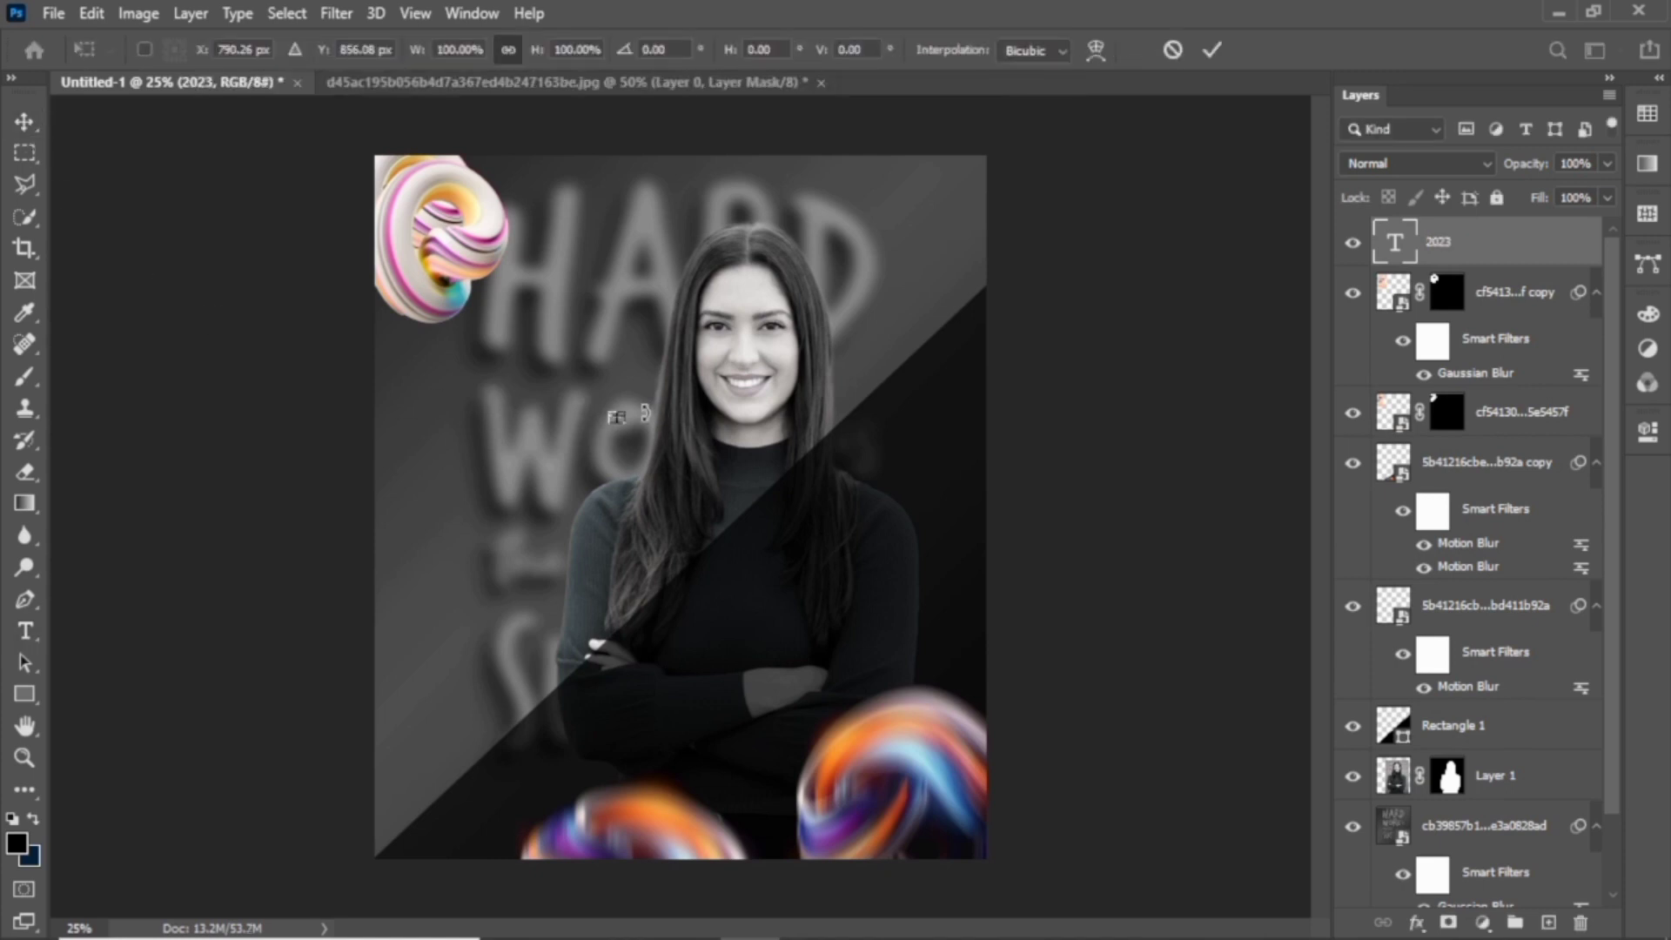
drag(619, 417, 901, 288)
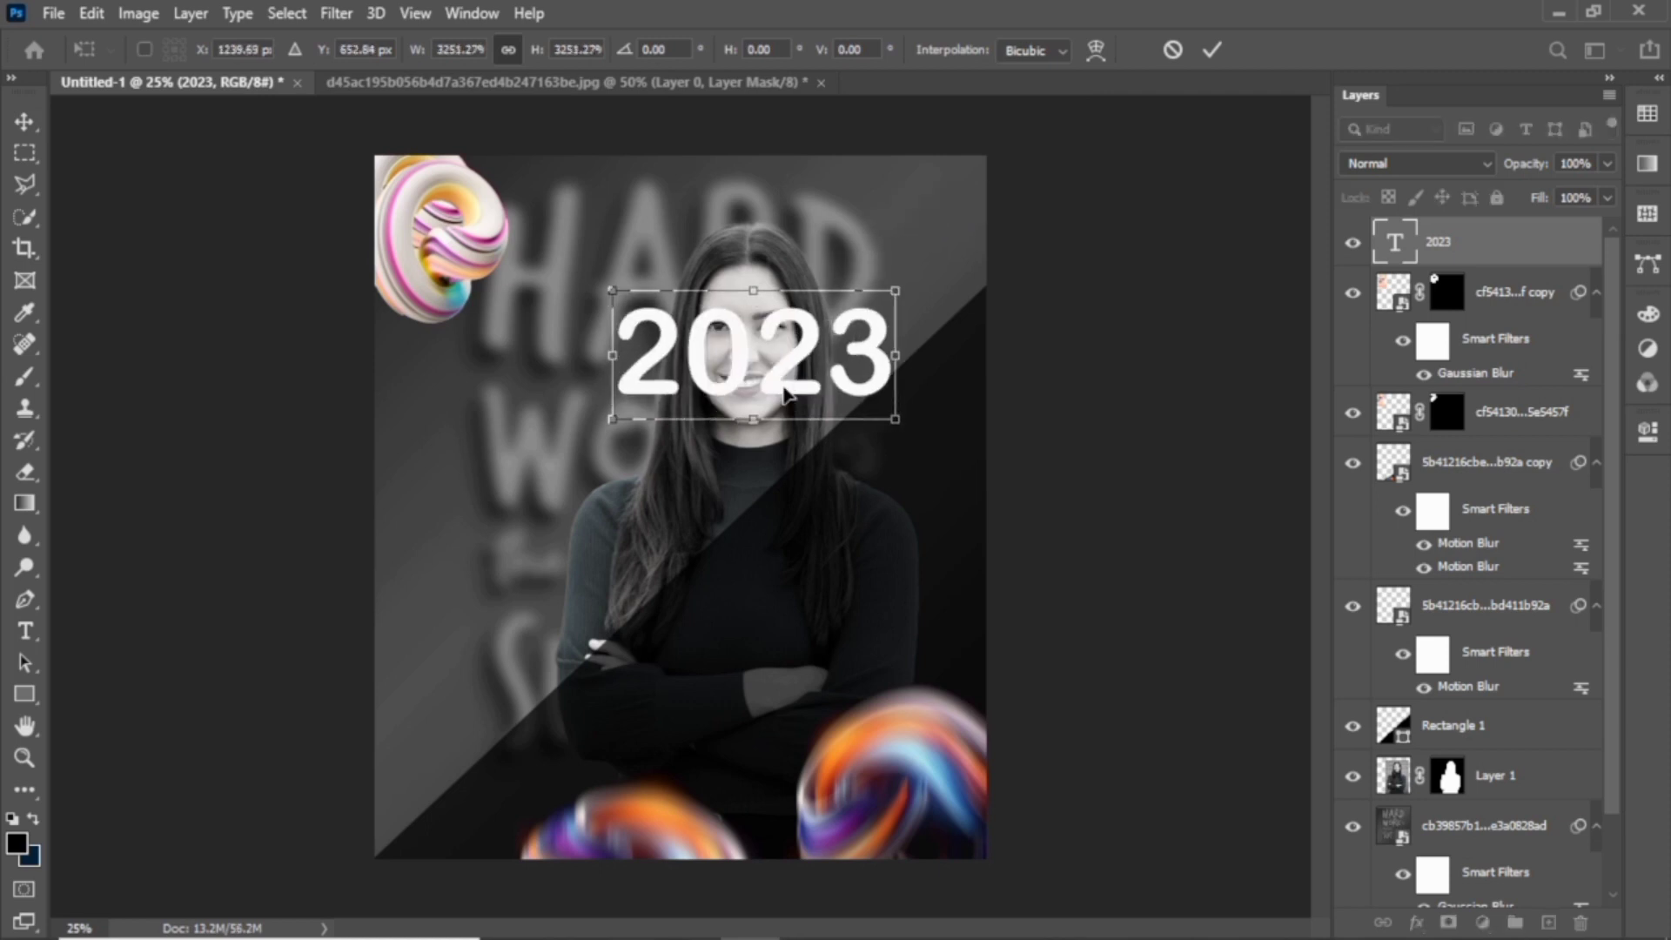
drag(791, 400, 826, 474)
key(Return)
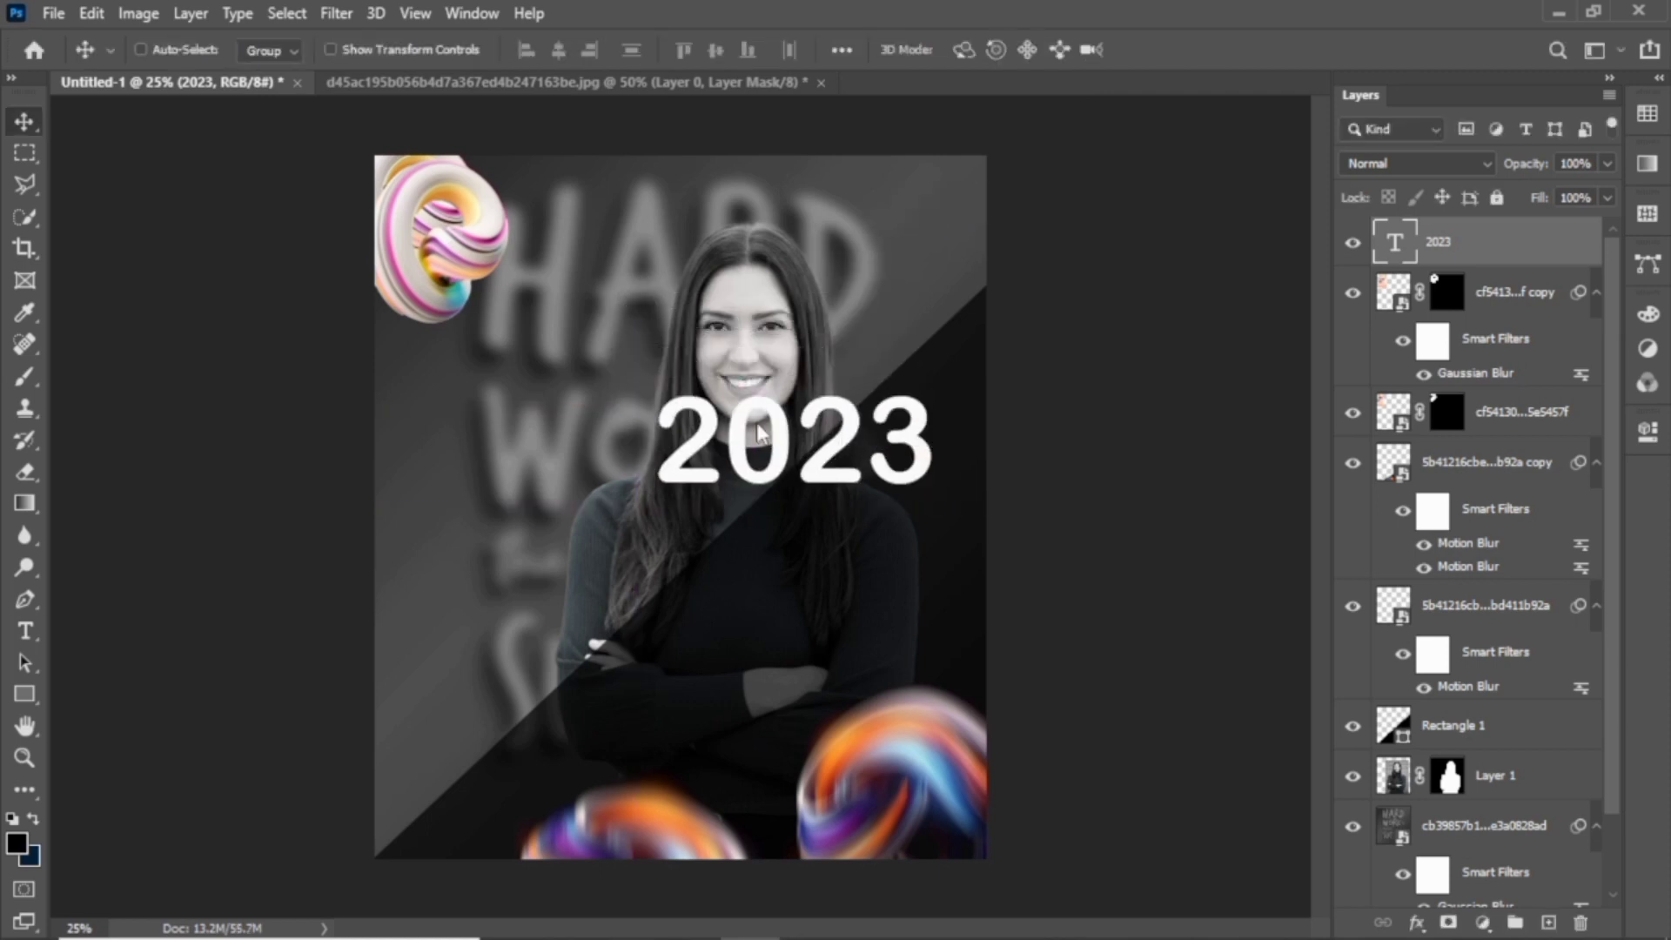
Set the 2023 text in the Swis721 Blk BT font
double_click(759, 429)
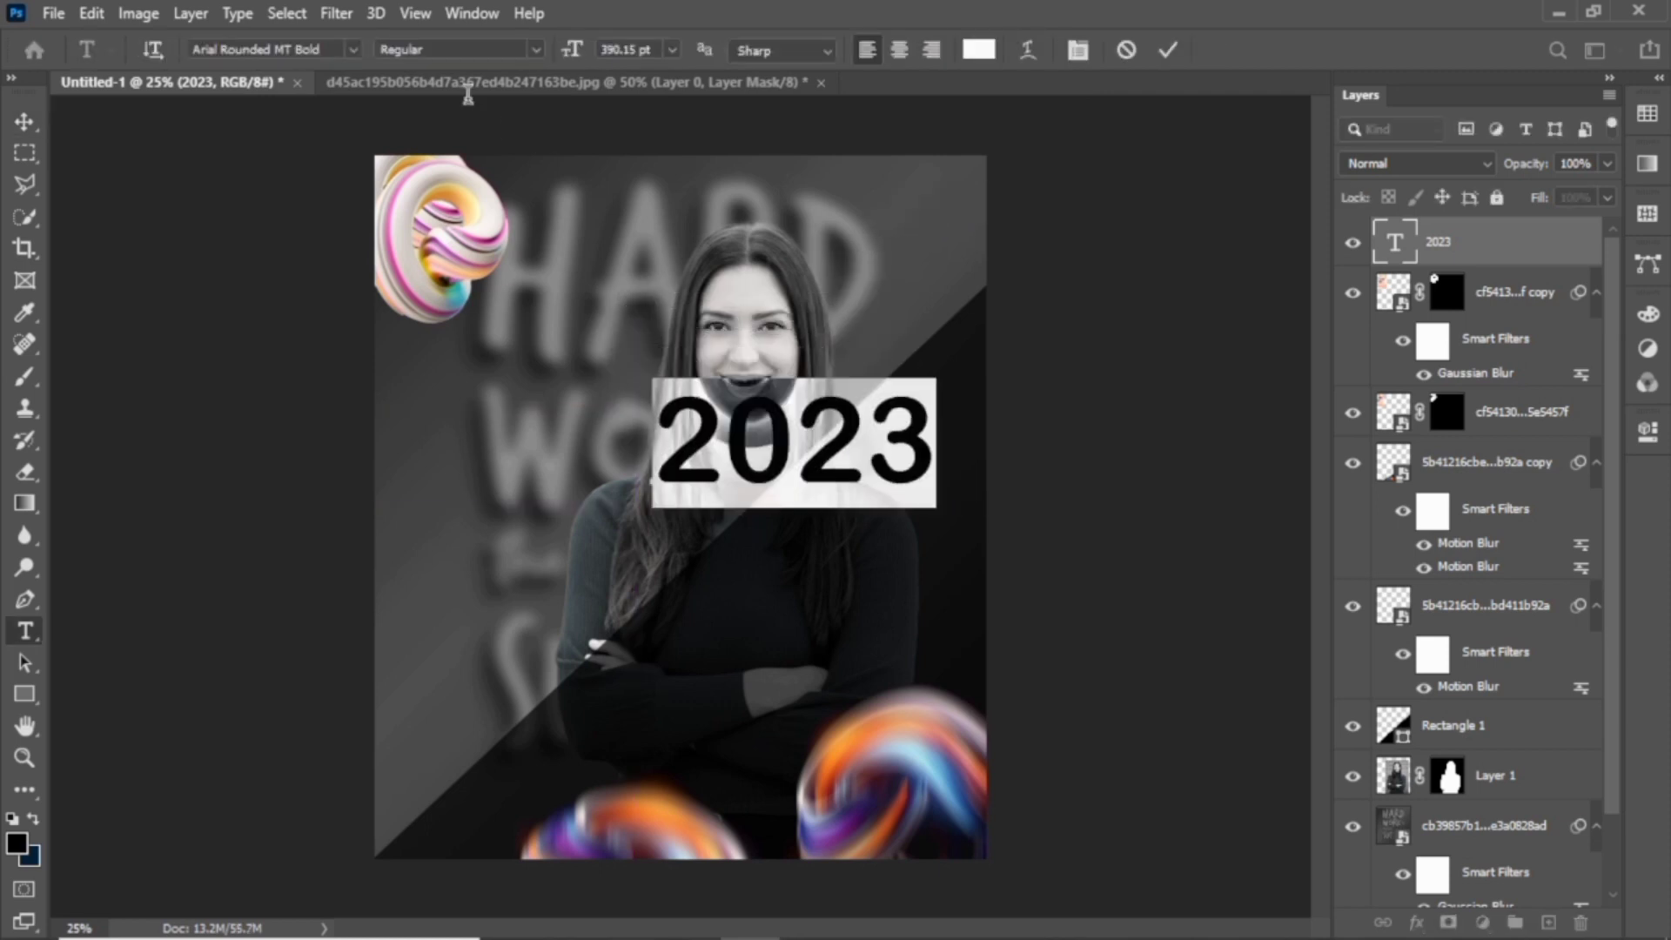
click(353, 52)
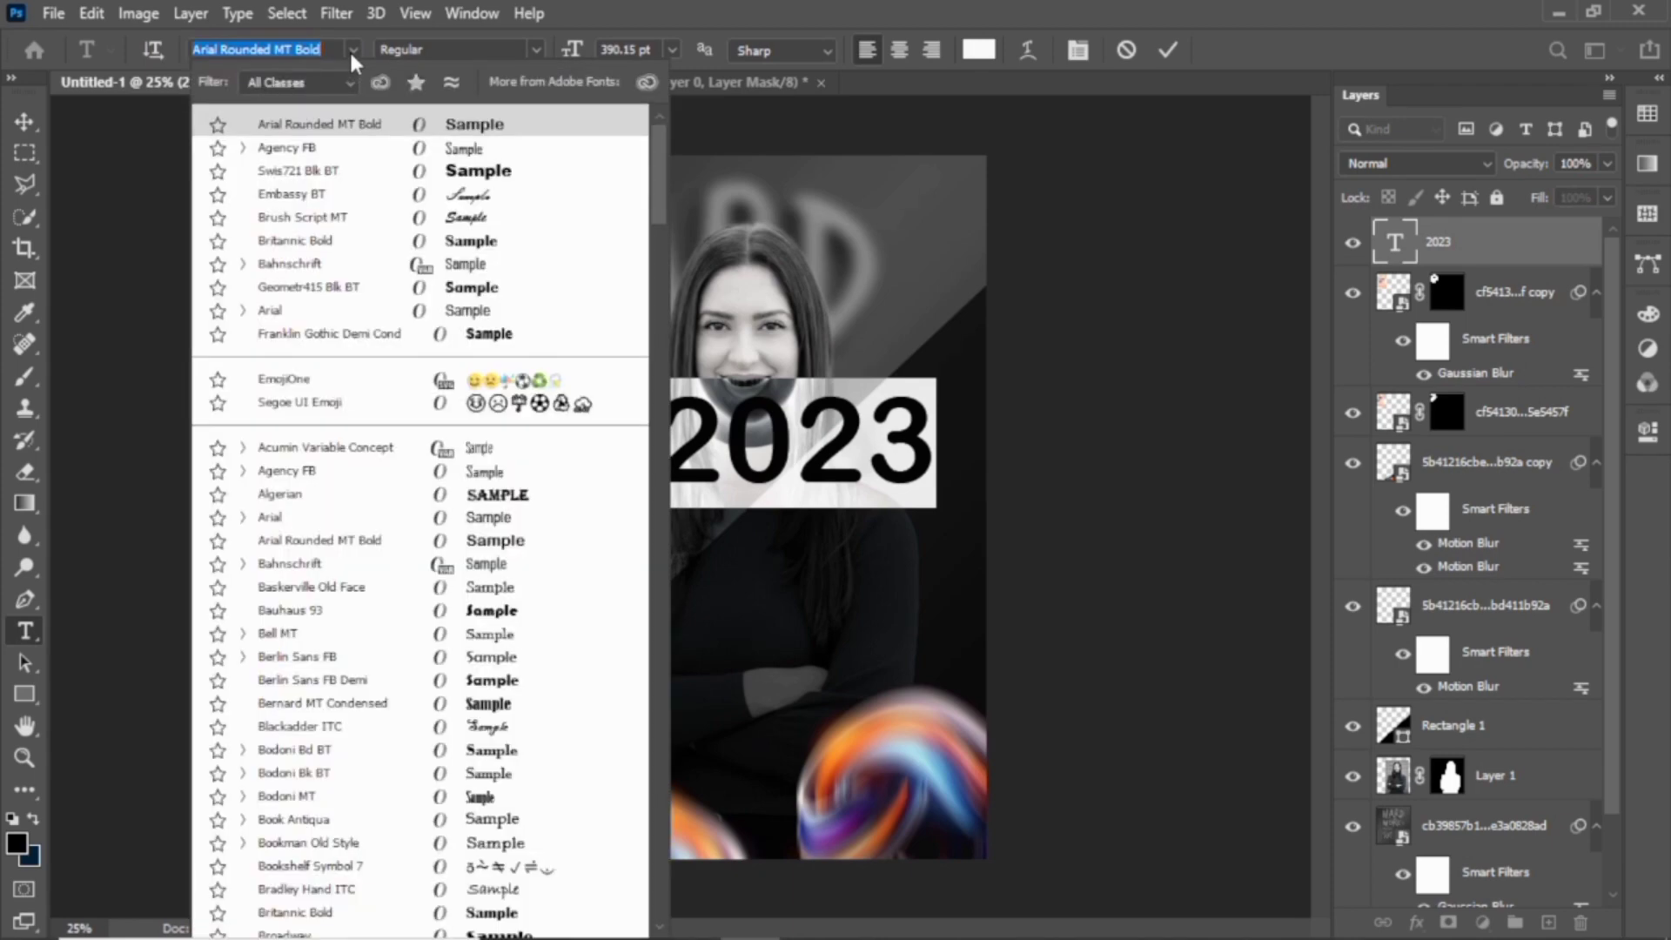
click(376, 172)
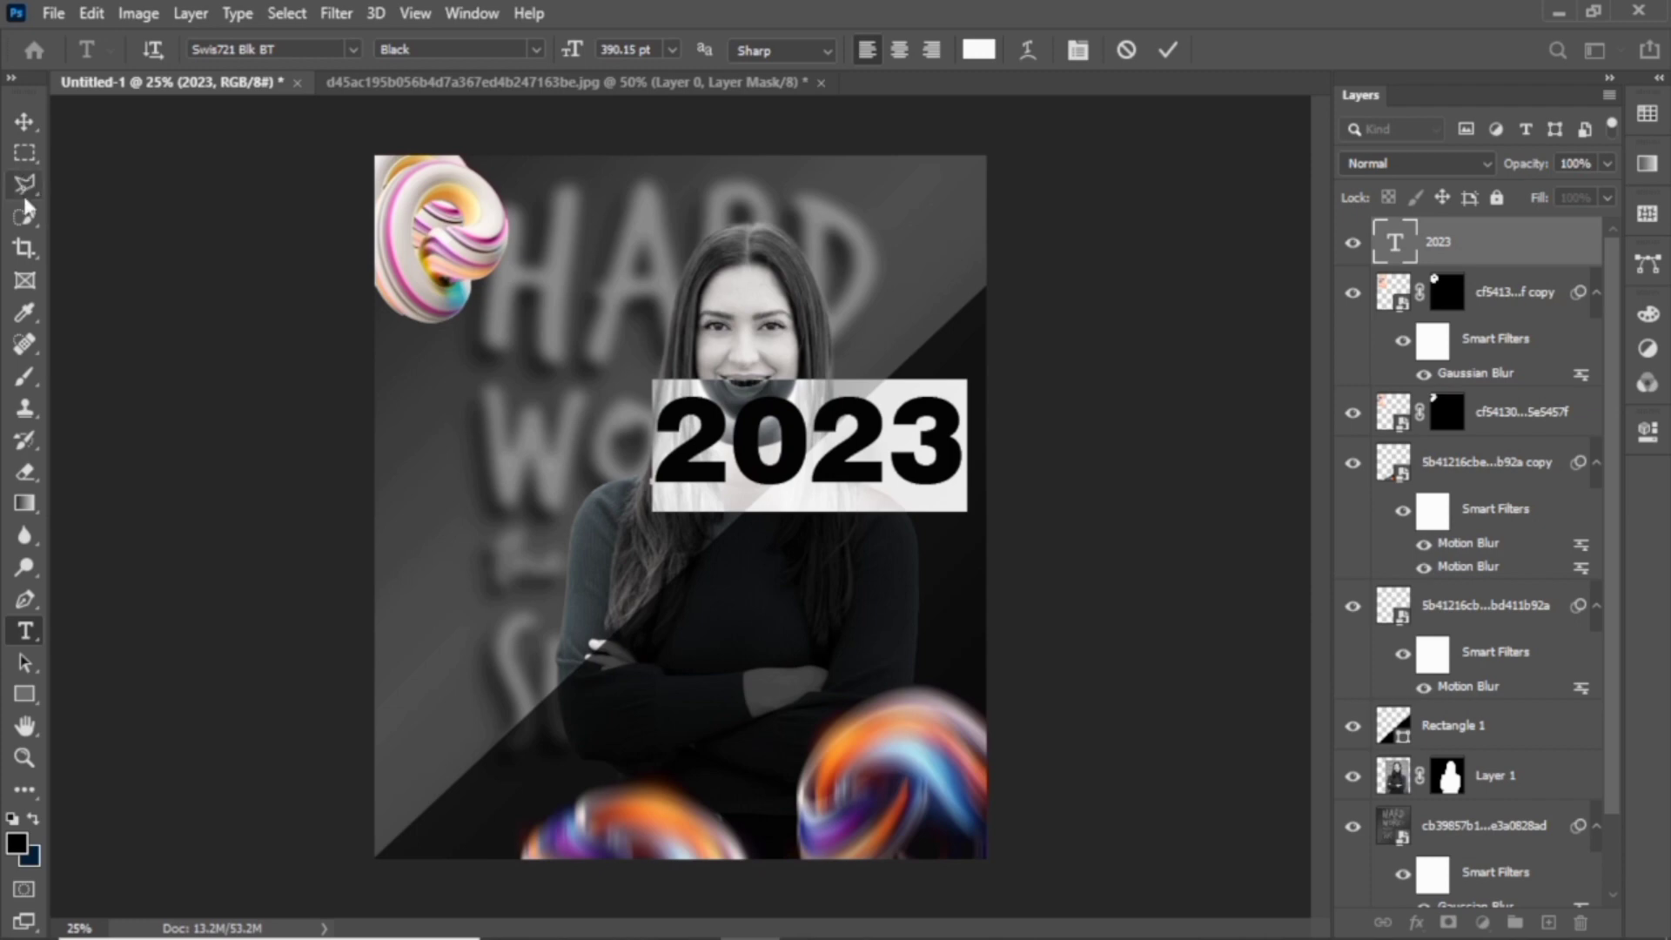
click(25, 127)
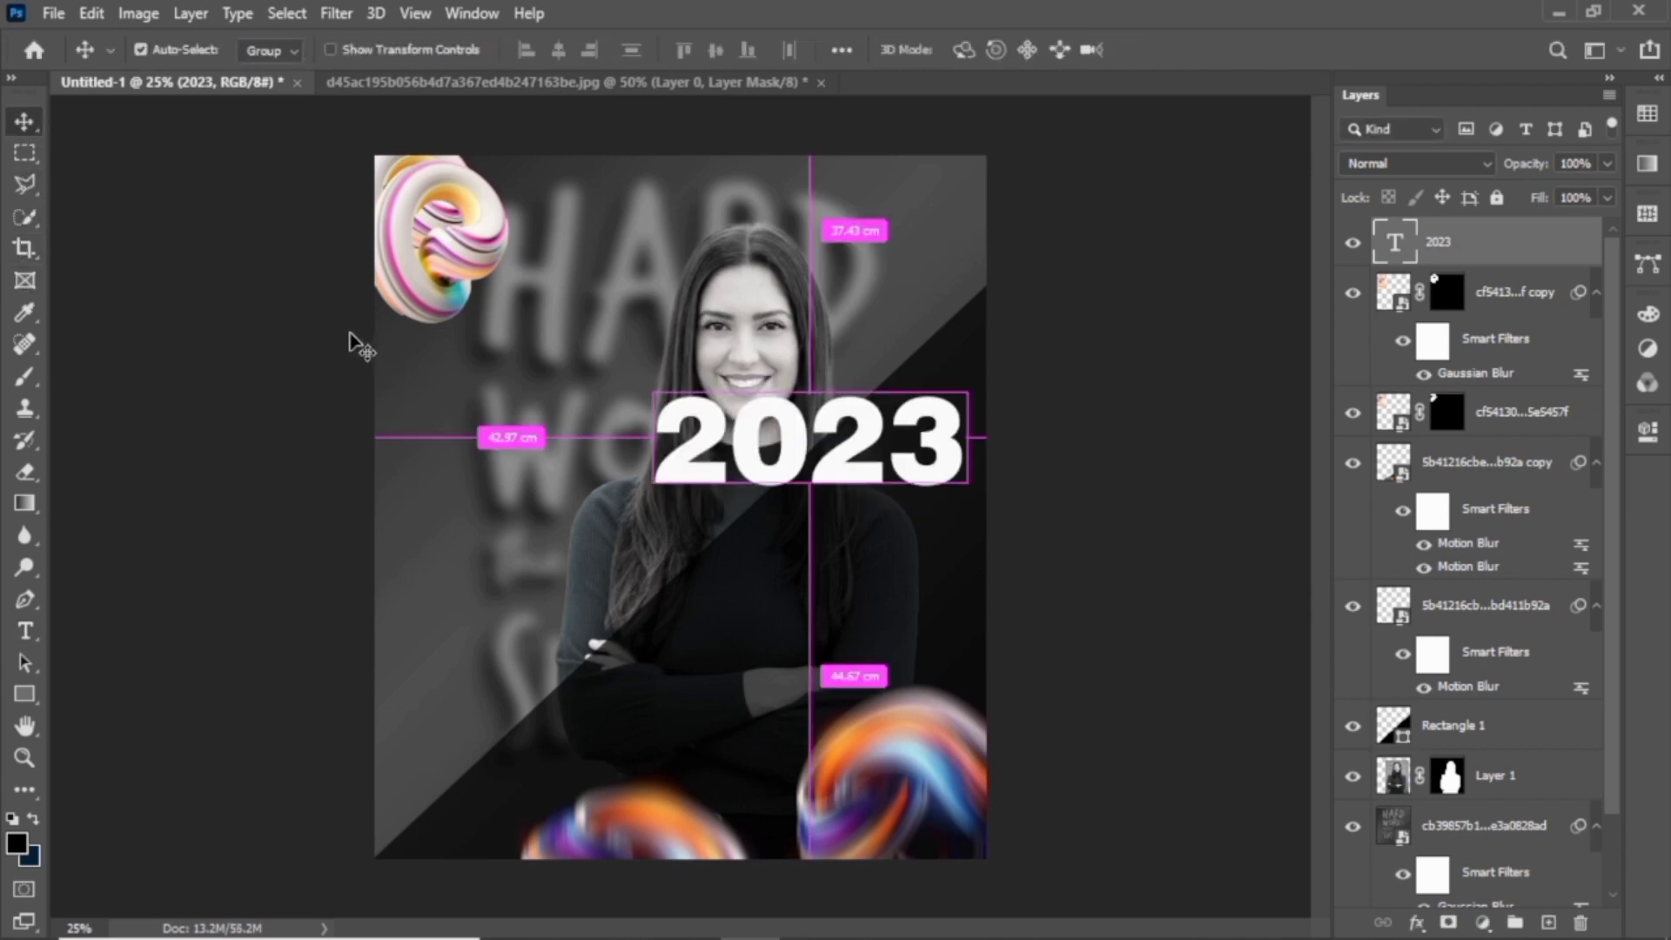
Rotate 2023 to run vertically, enlarge it and shift it toward the right edge
key(ctrl+t)
mouse_move(661, 600)
mouse_down()
mouse_move(823, 698)
mouse_move(963, 645)
mouse_up()
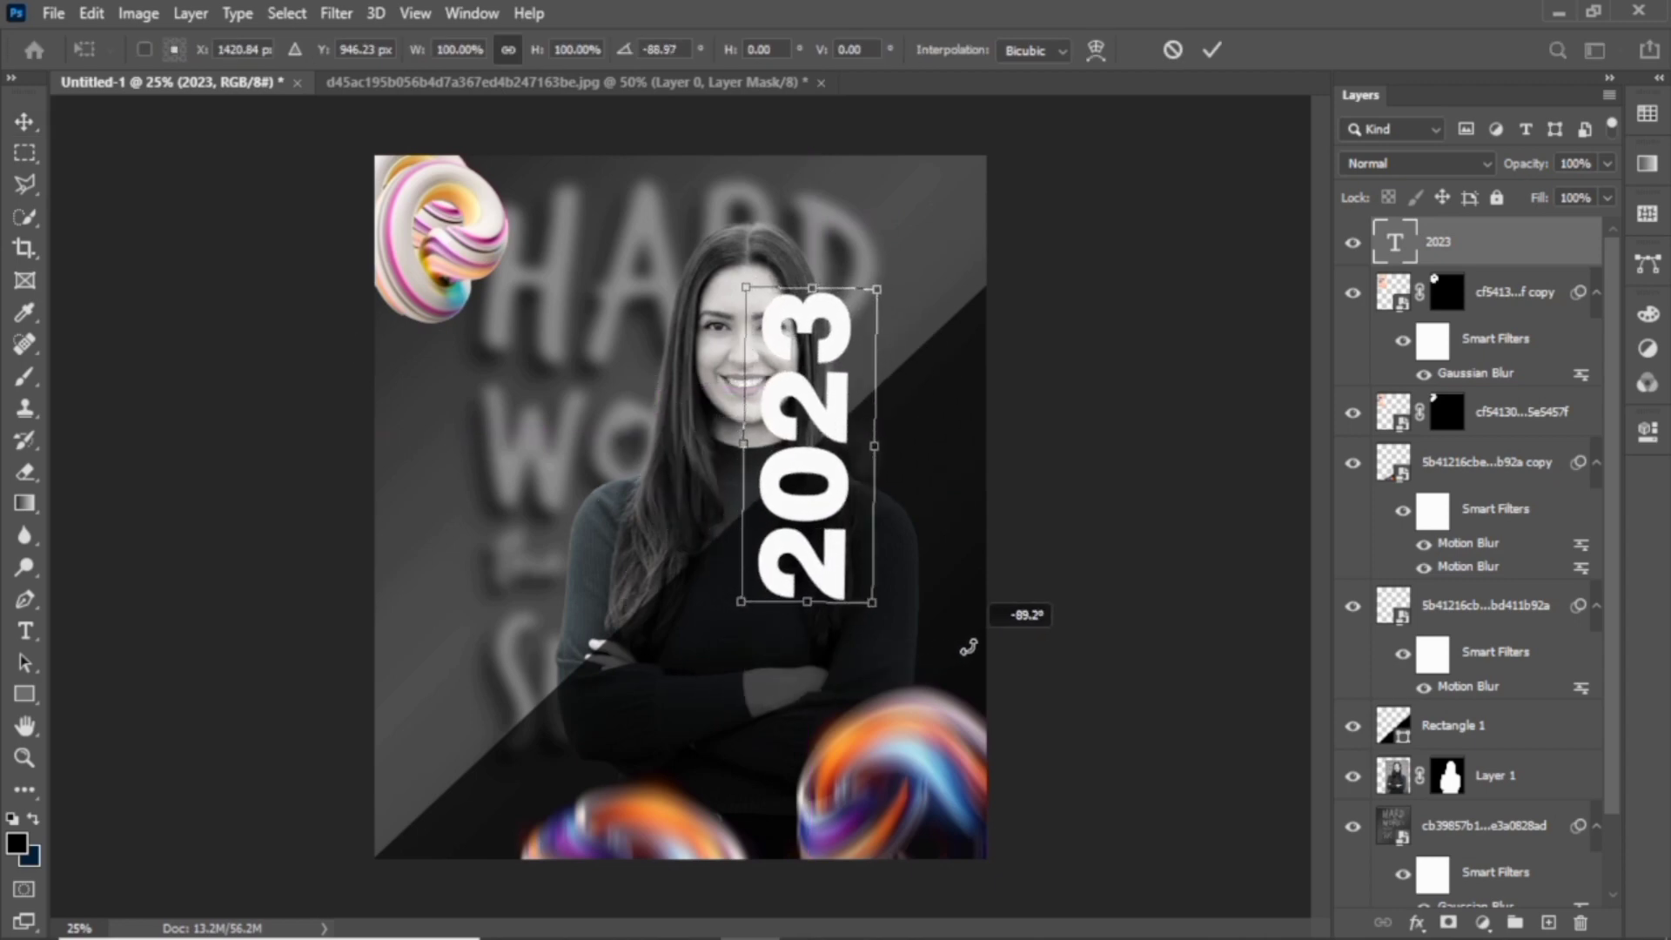
drag(880, 284, 922, 187)
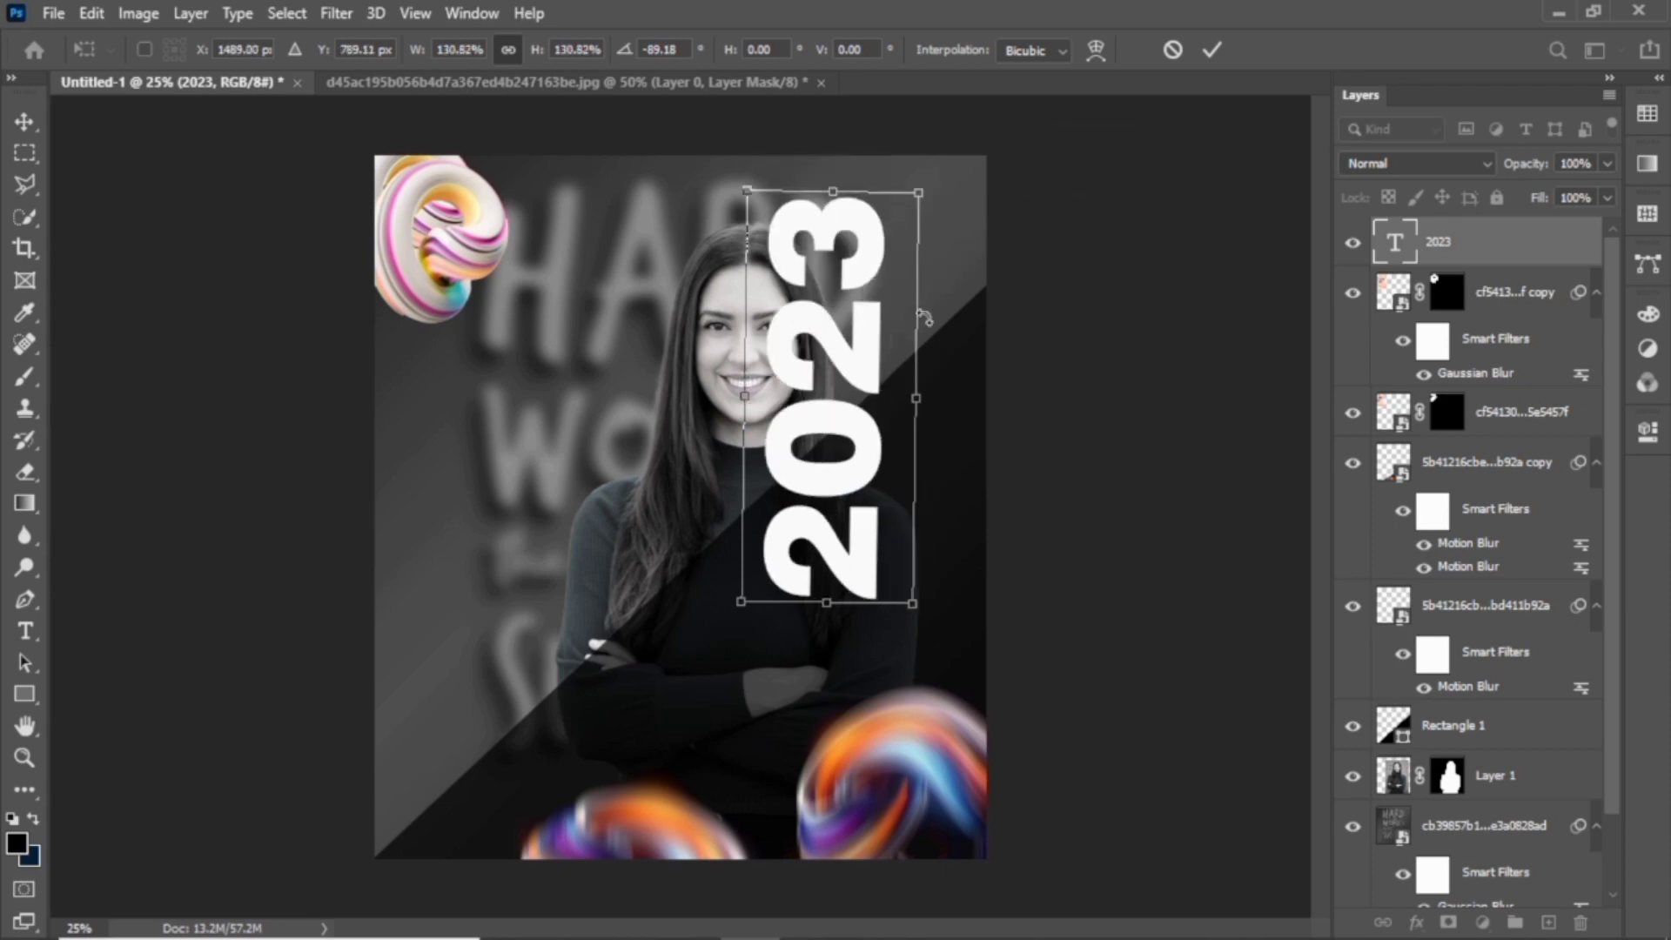
drag(866, 389, 995, 364)
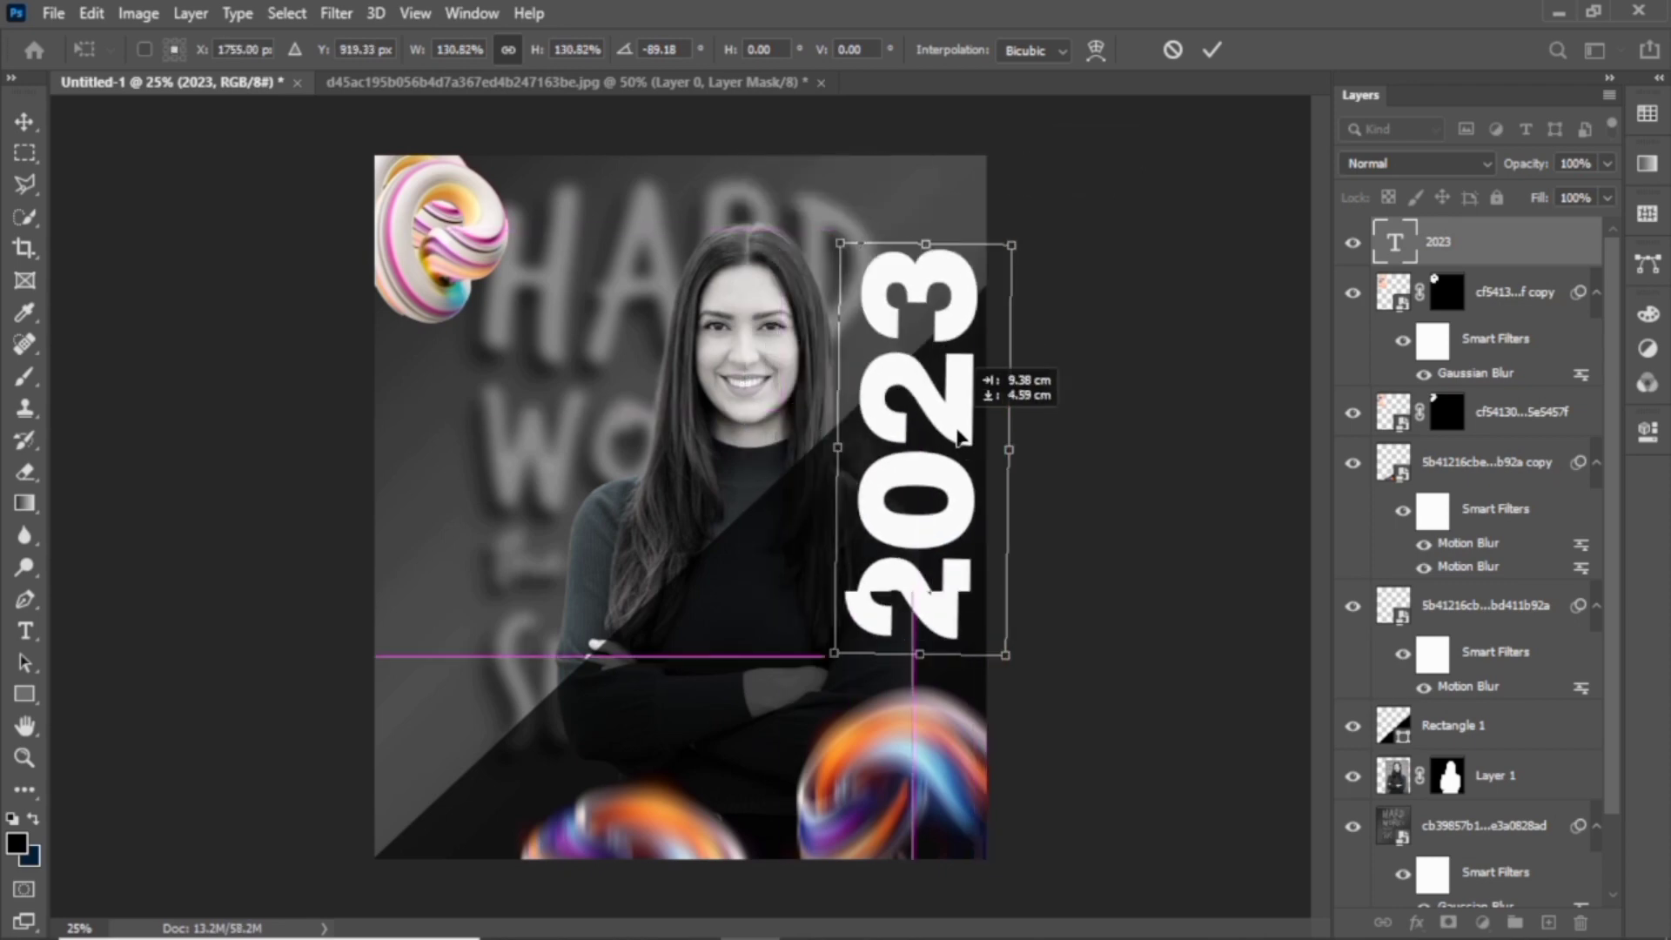
drag(852, 244, 740, 158)
drag(868, 319, 881, 317)
key(shift+Left)
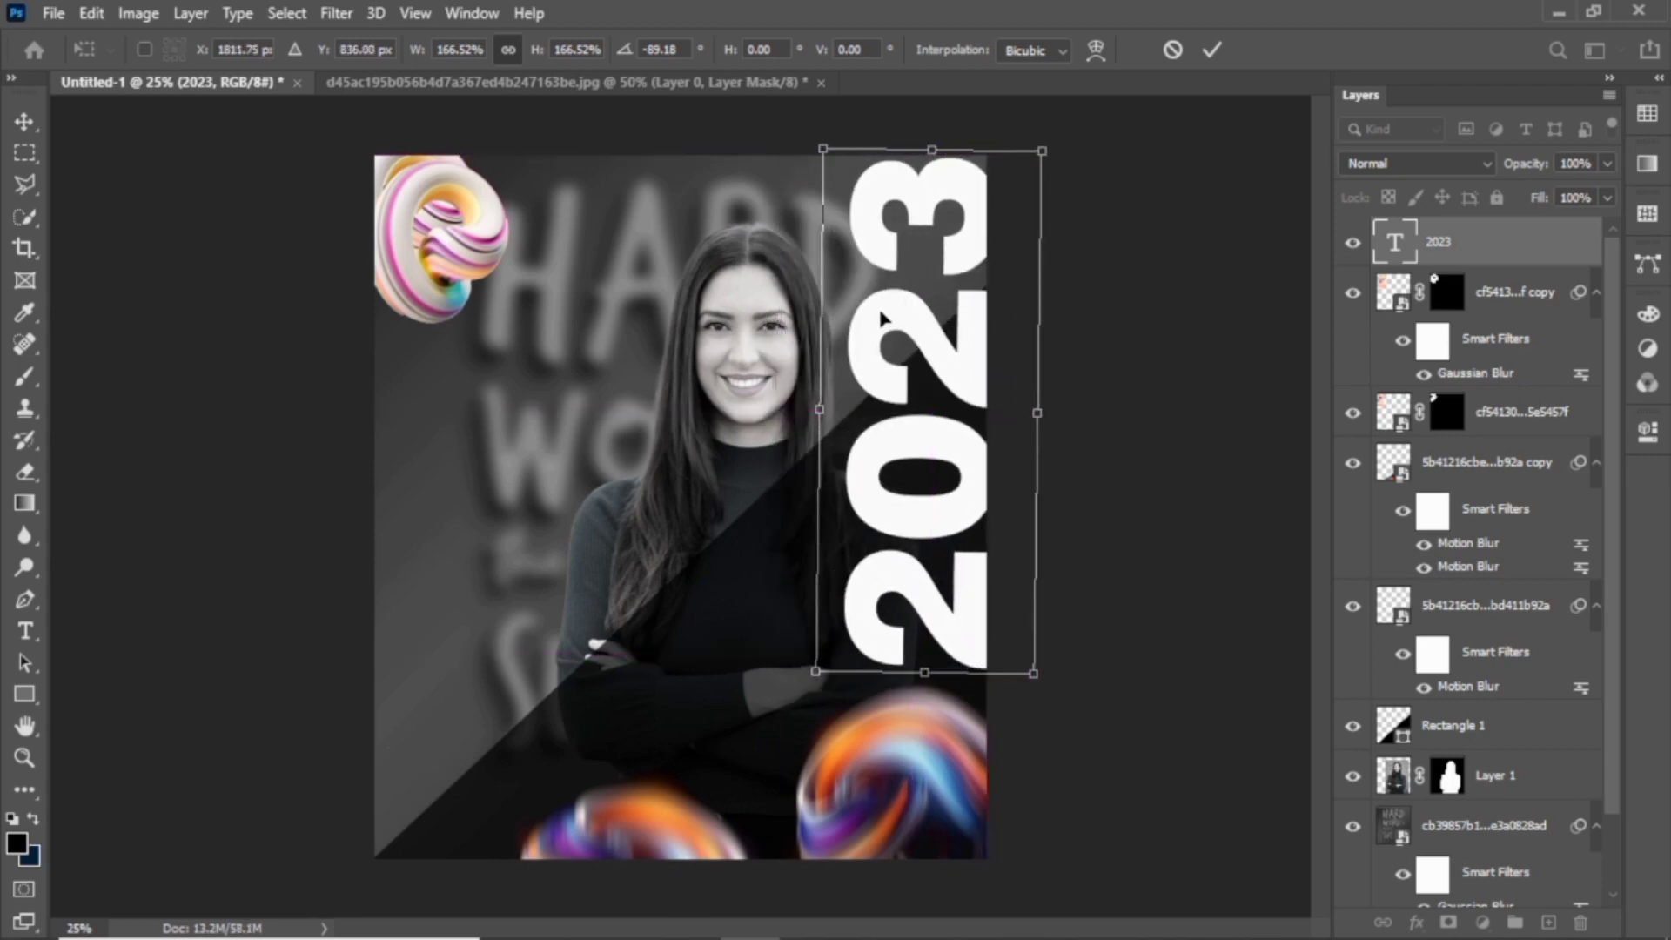
key(shift+Left)
key(shift+Left)
key(shift+Left)
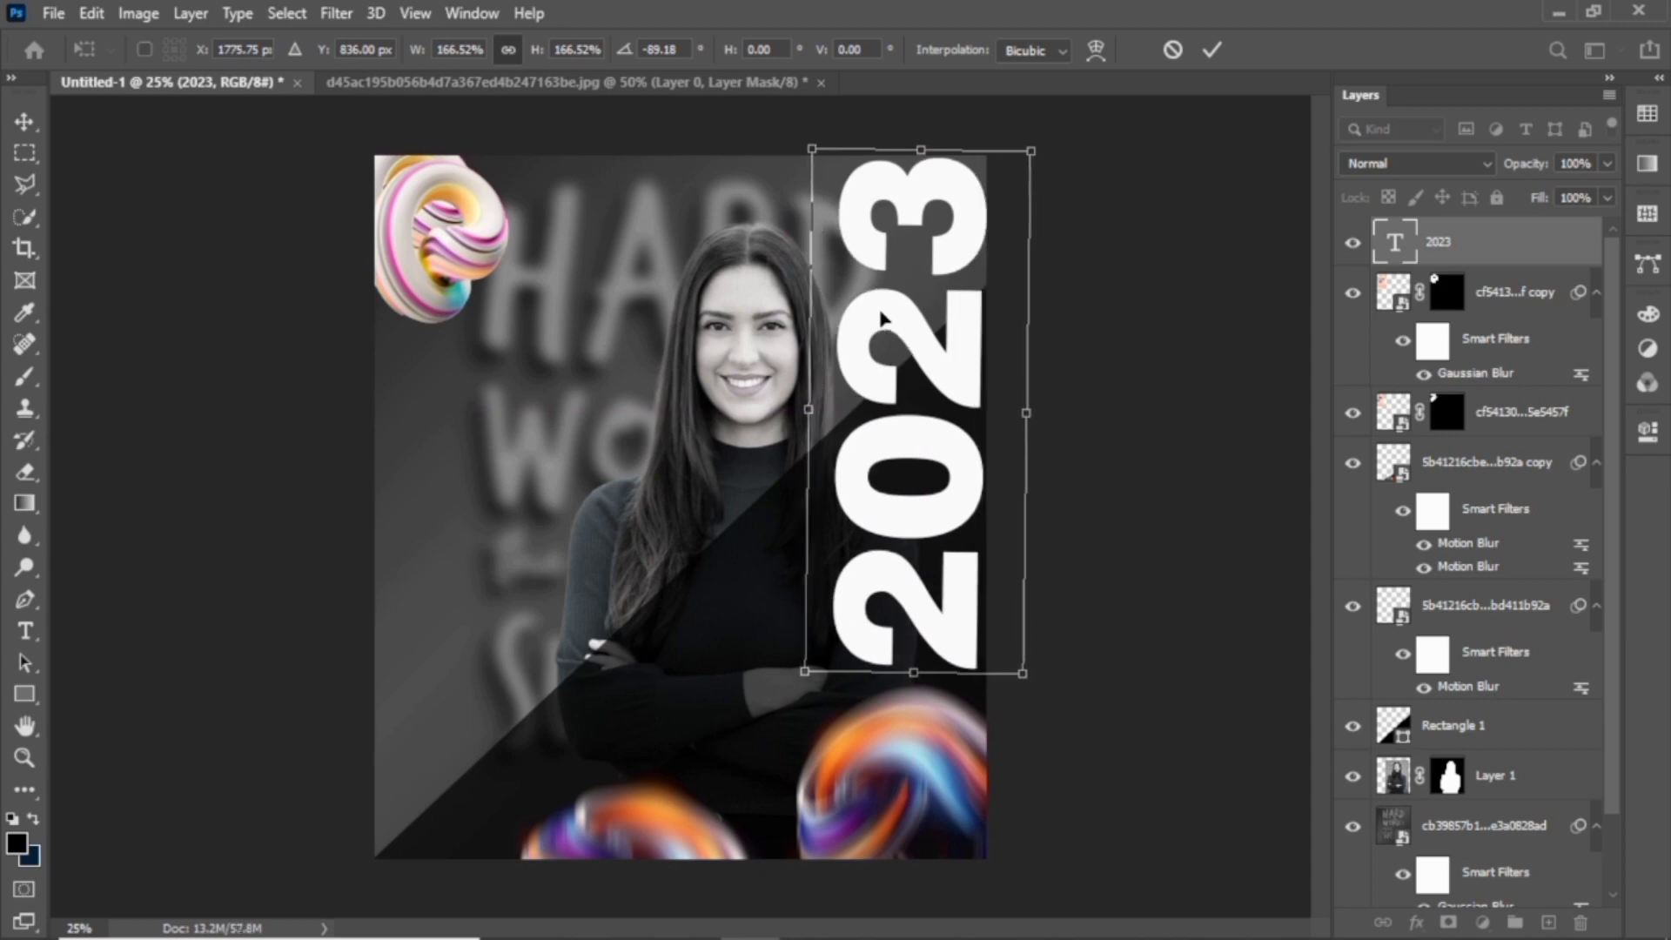
Fine-tune 2023 to -90°, nudge it into place and scale it to about 175%
drag(786, 709, 781, 730)
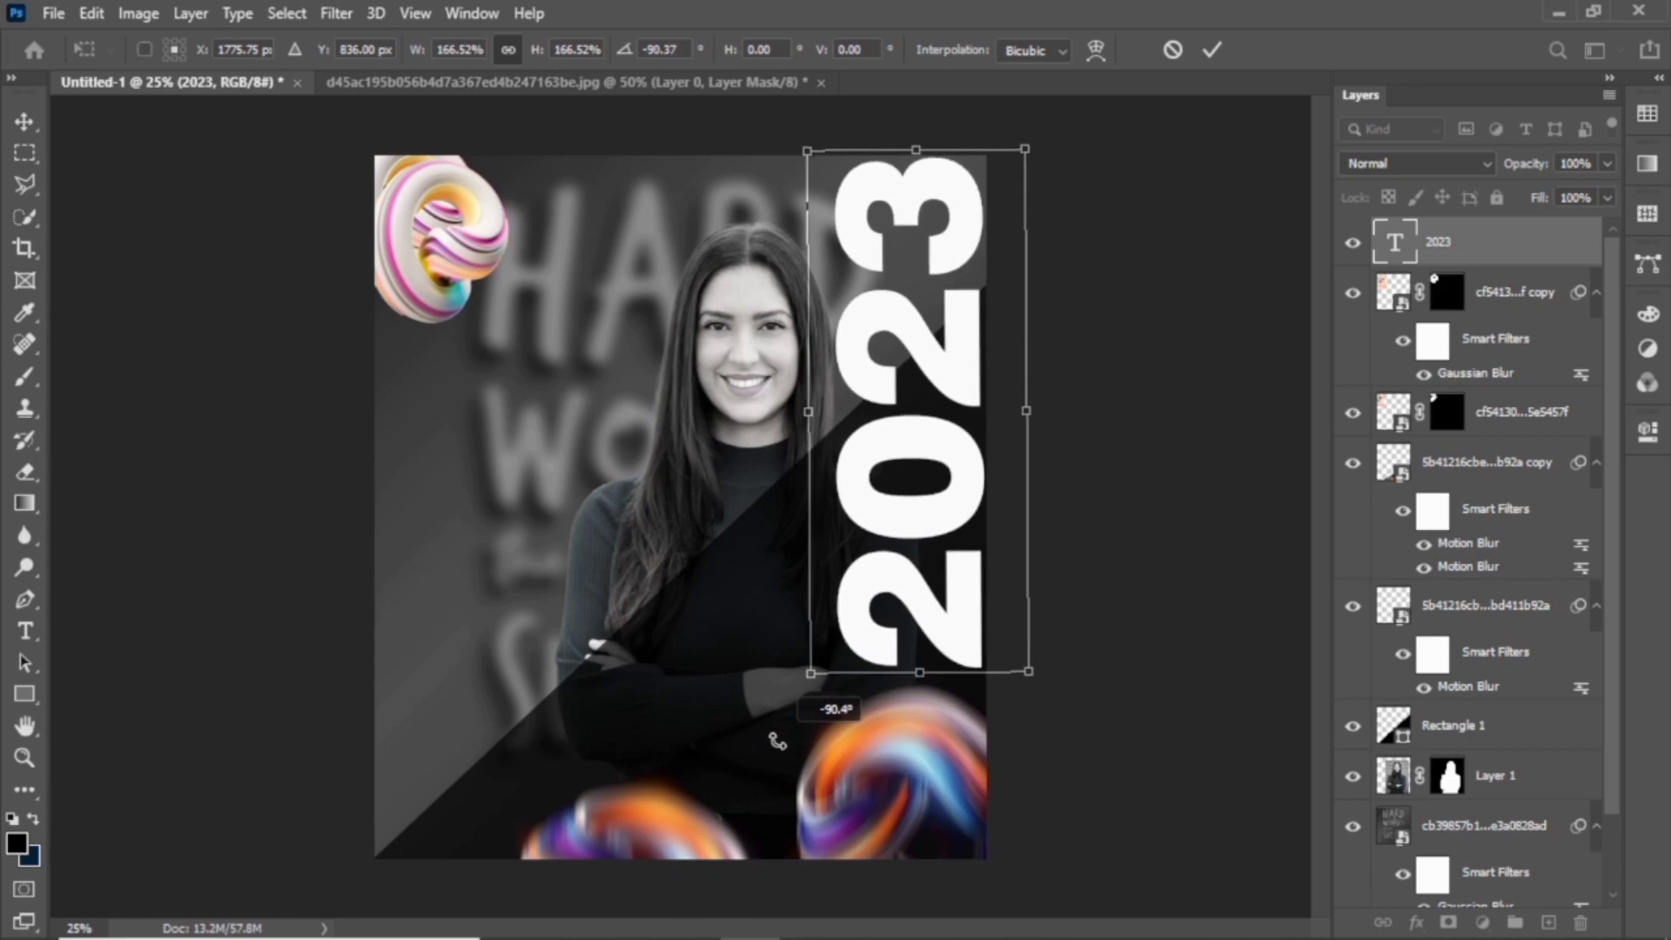
drag(781, 729, 769, 723)
key(Up)
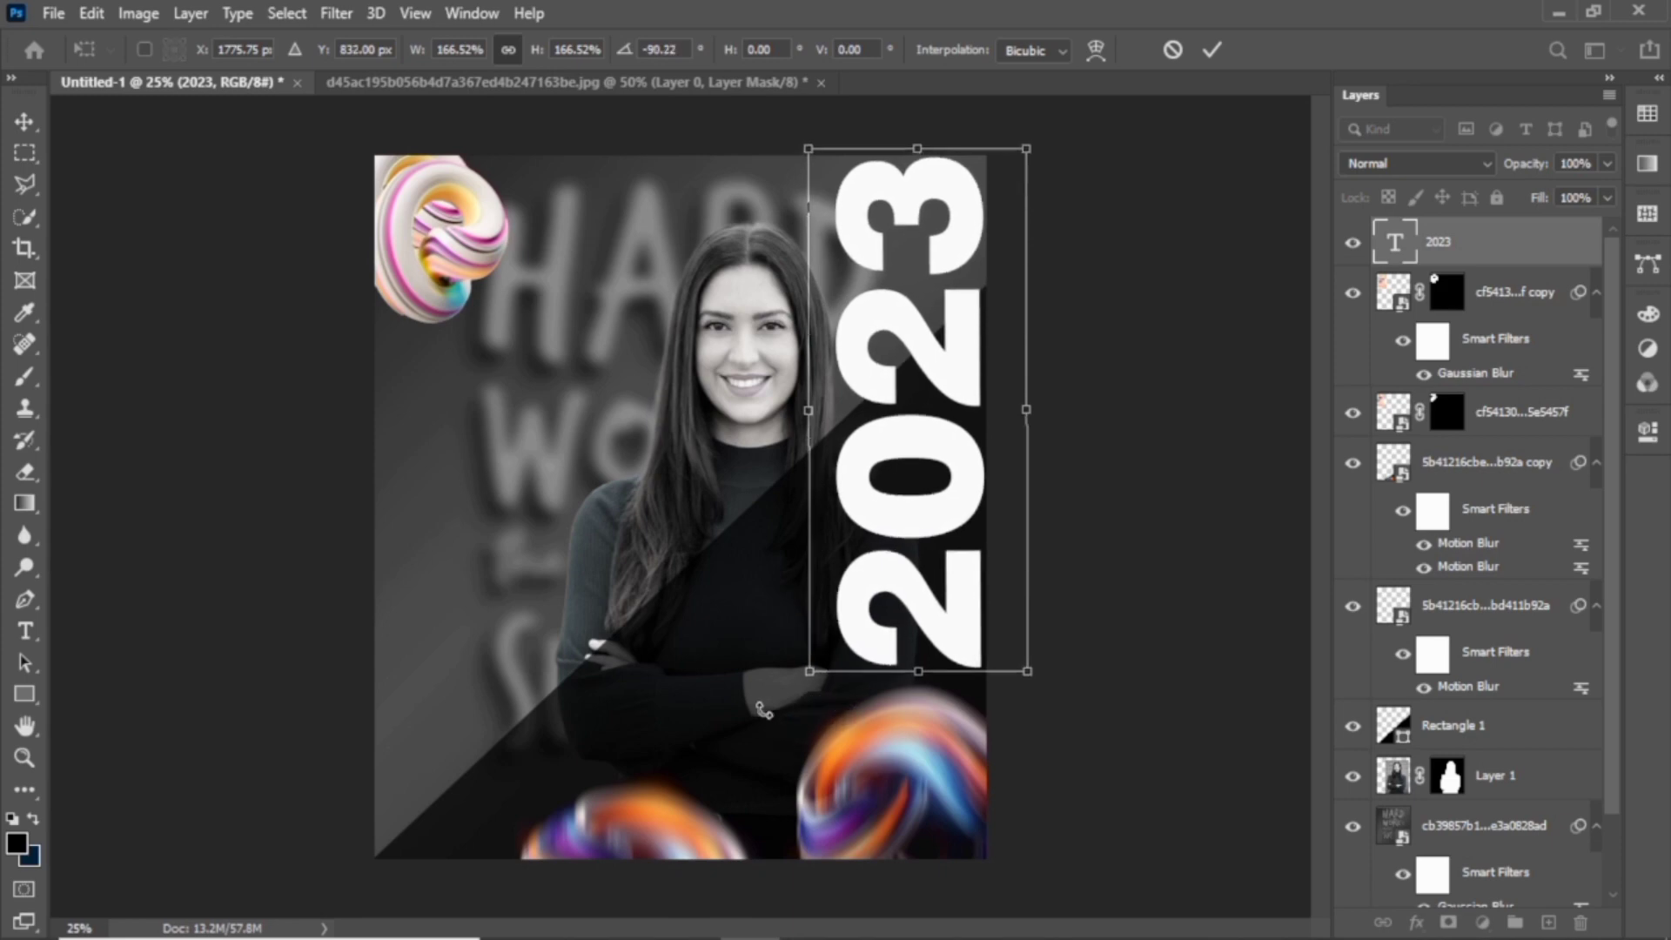
key(Up)
key(Up)
key(Up)
key(Right)
key(Right)
key(Right)
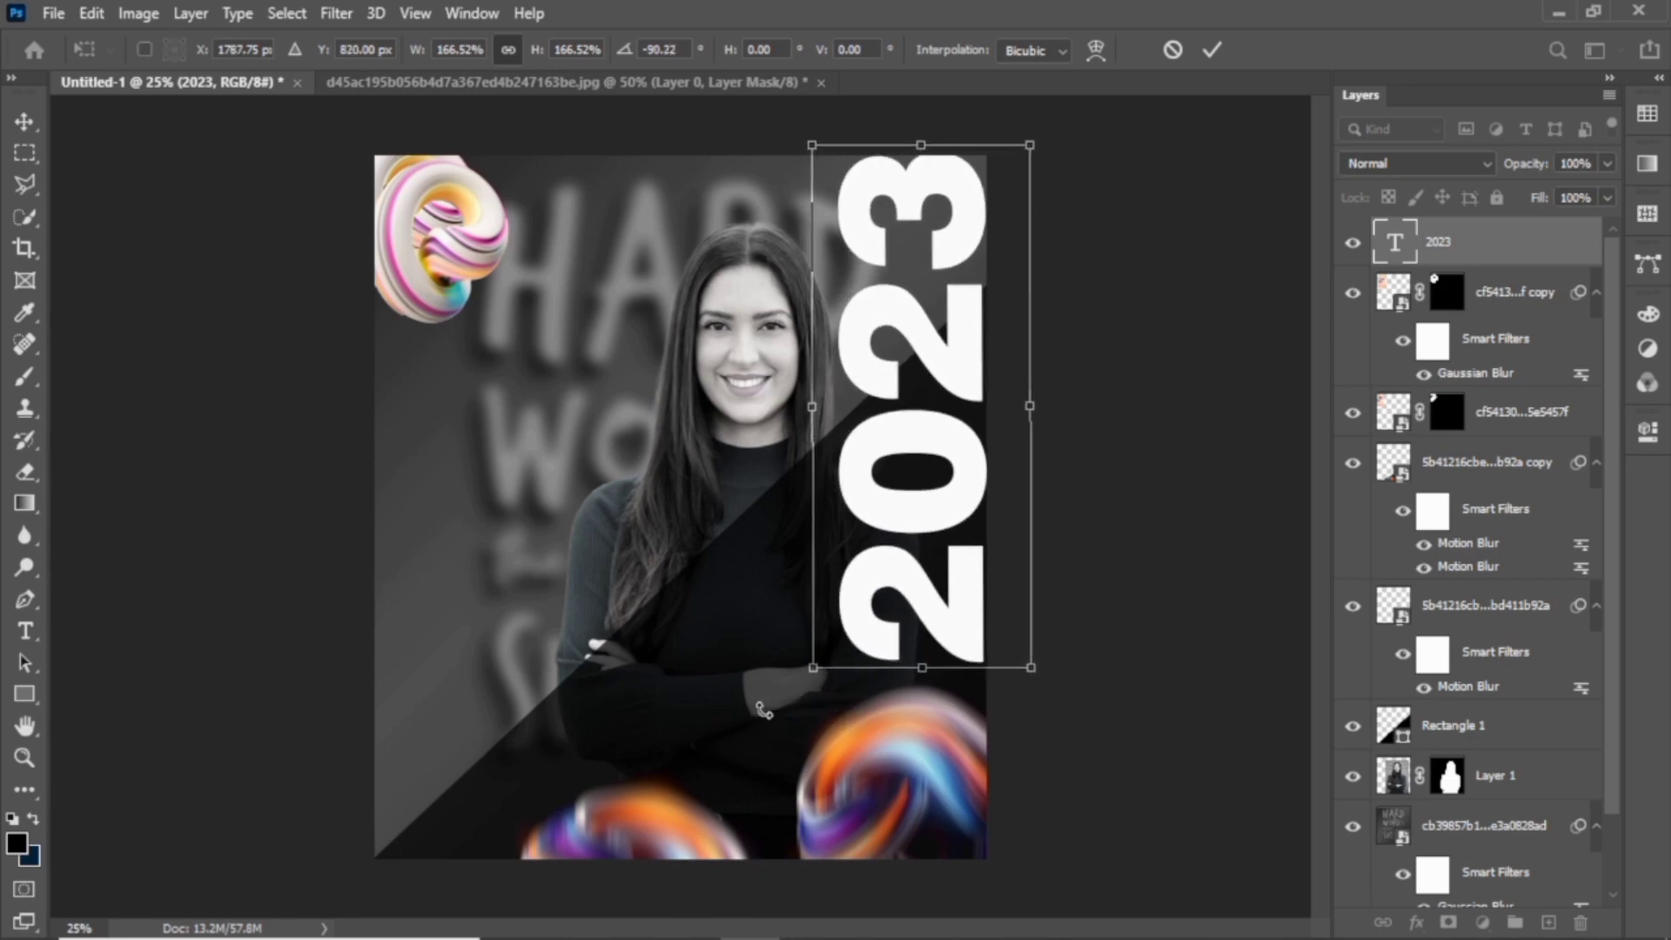
key(Right)
key(Left)
key(Left)
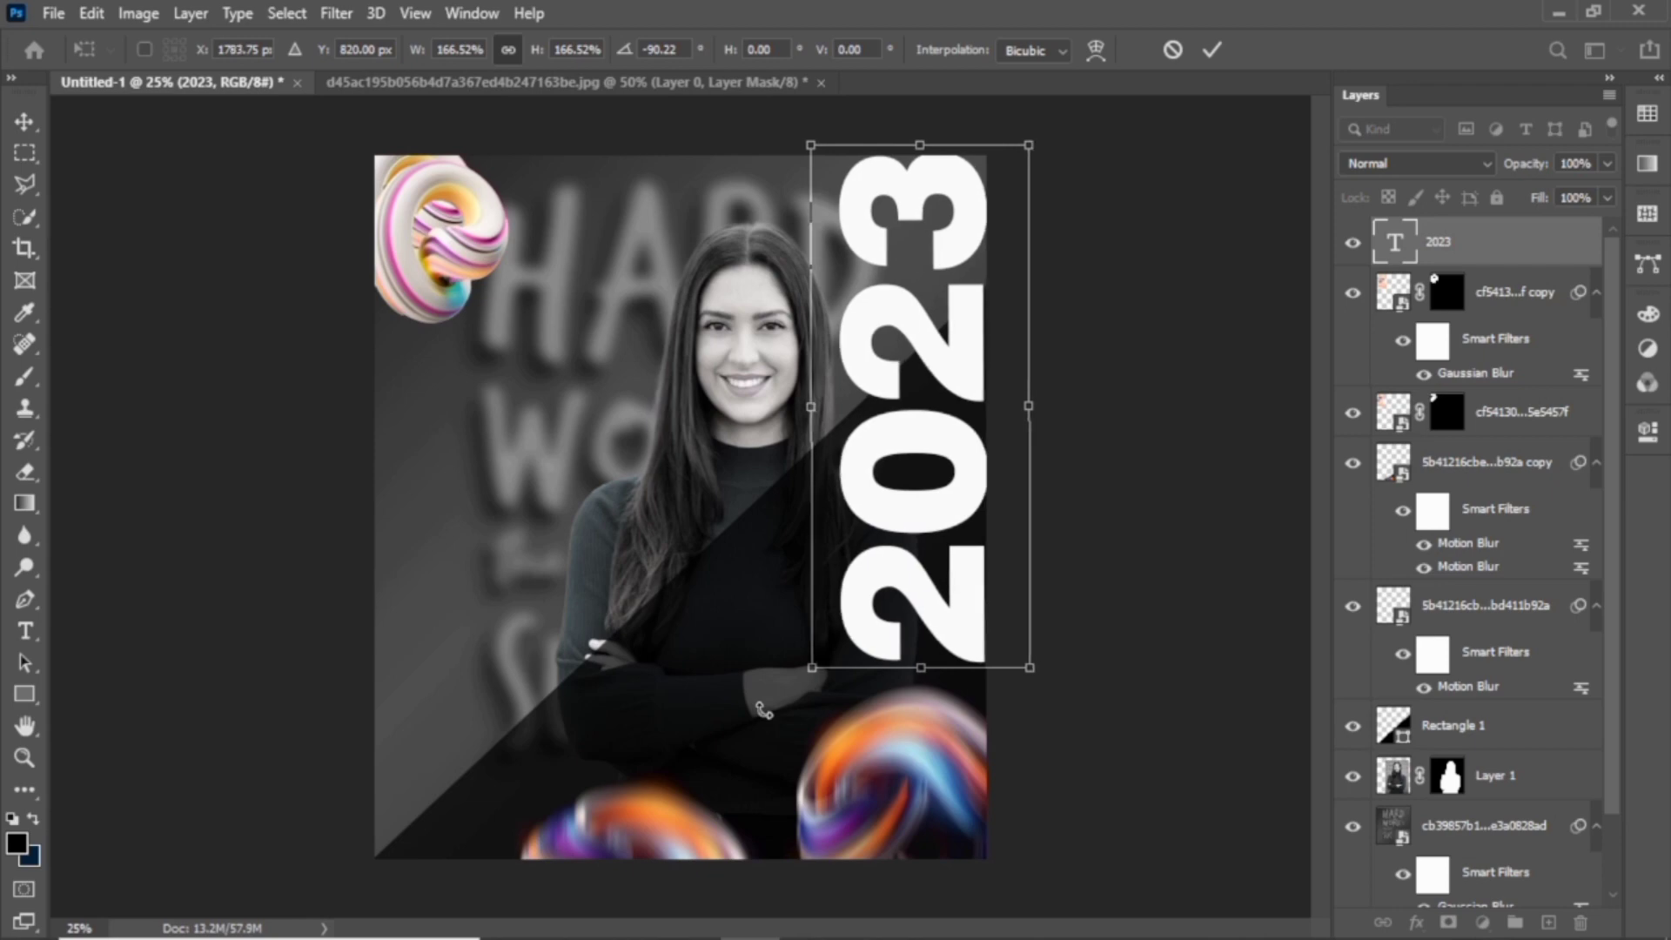
drag(809, 667, 799, 695)
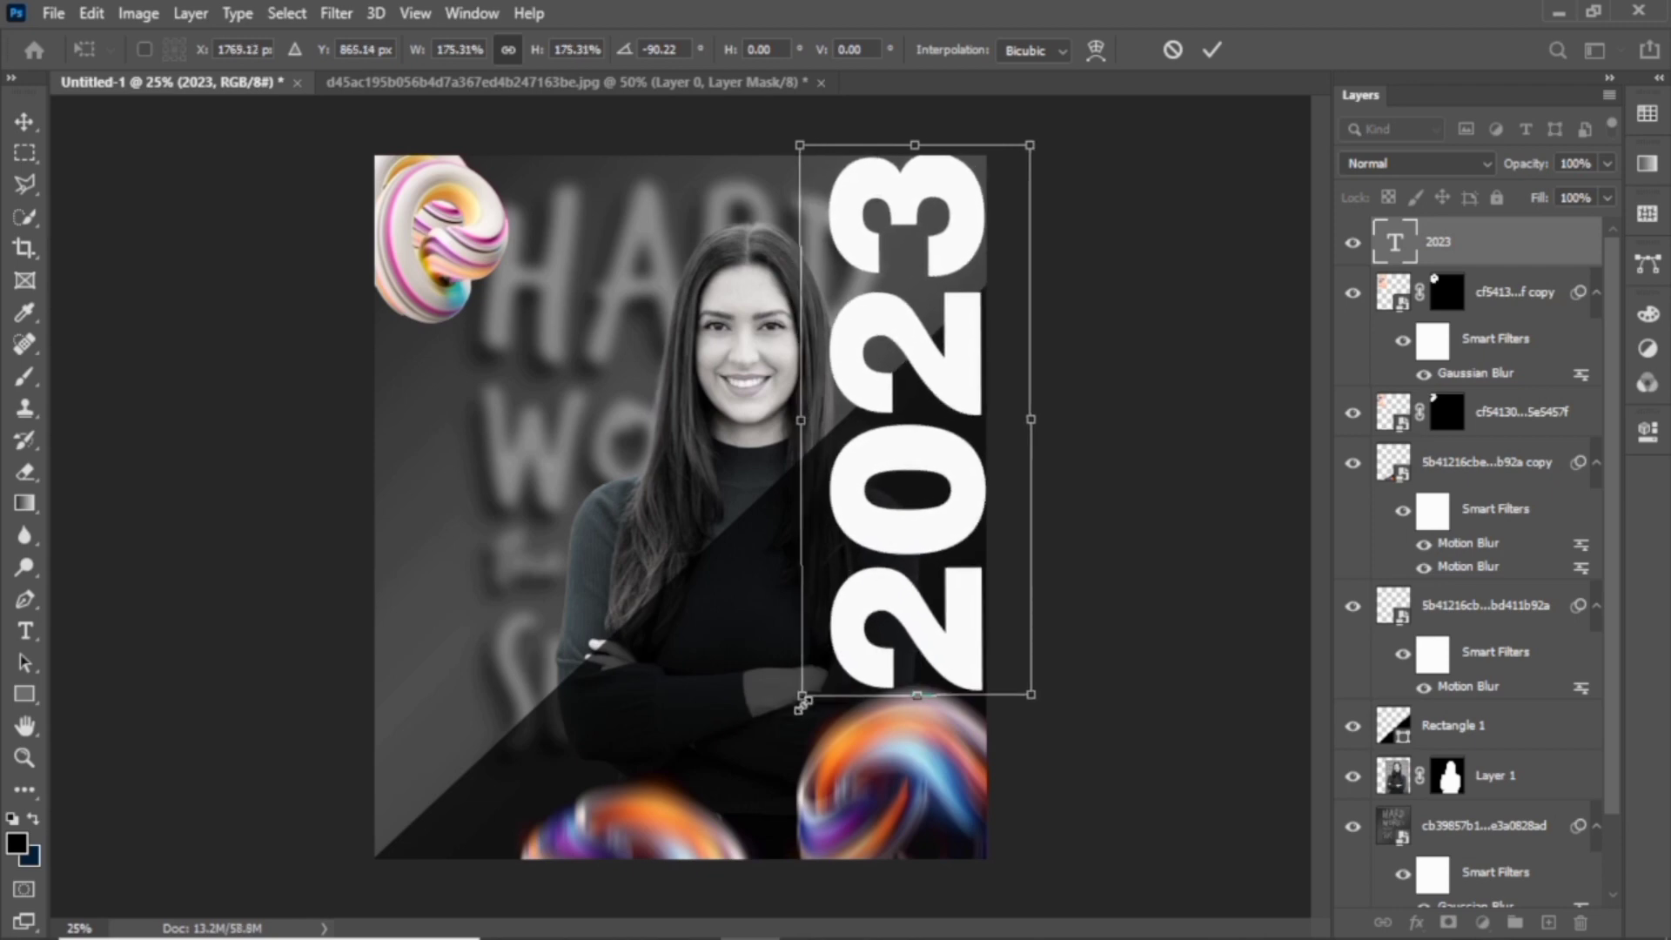
key(Return)
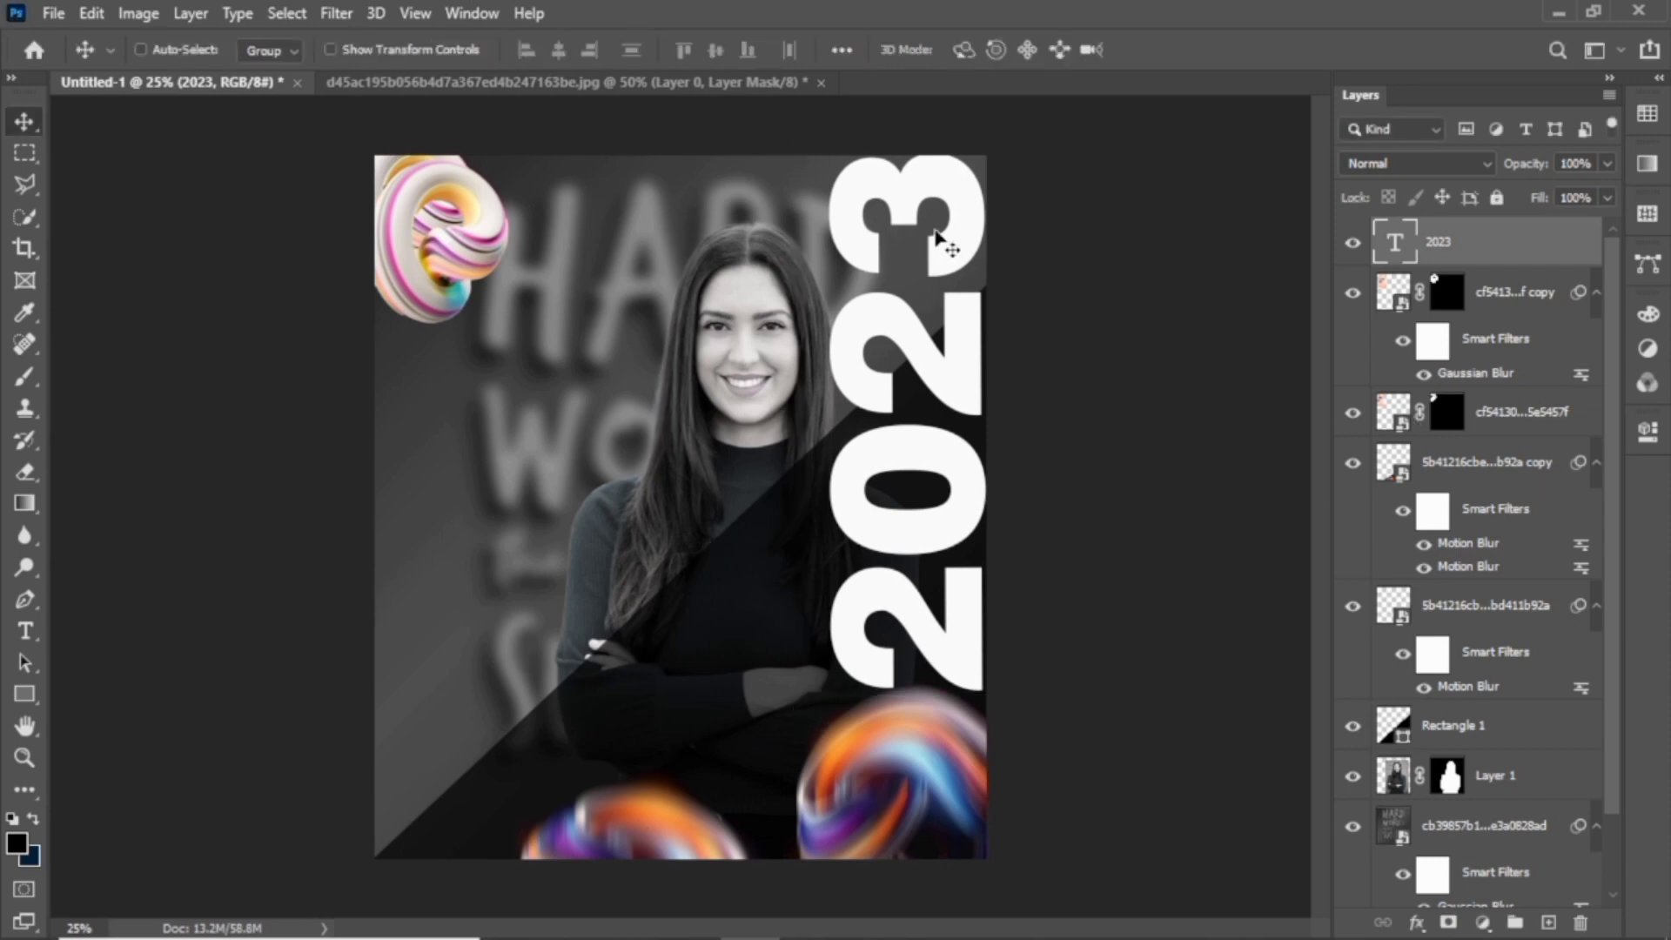
Recolour the 2023 text to #f3ecec and start a new text layer on the left side
double_click(924, 445)
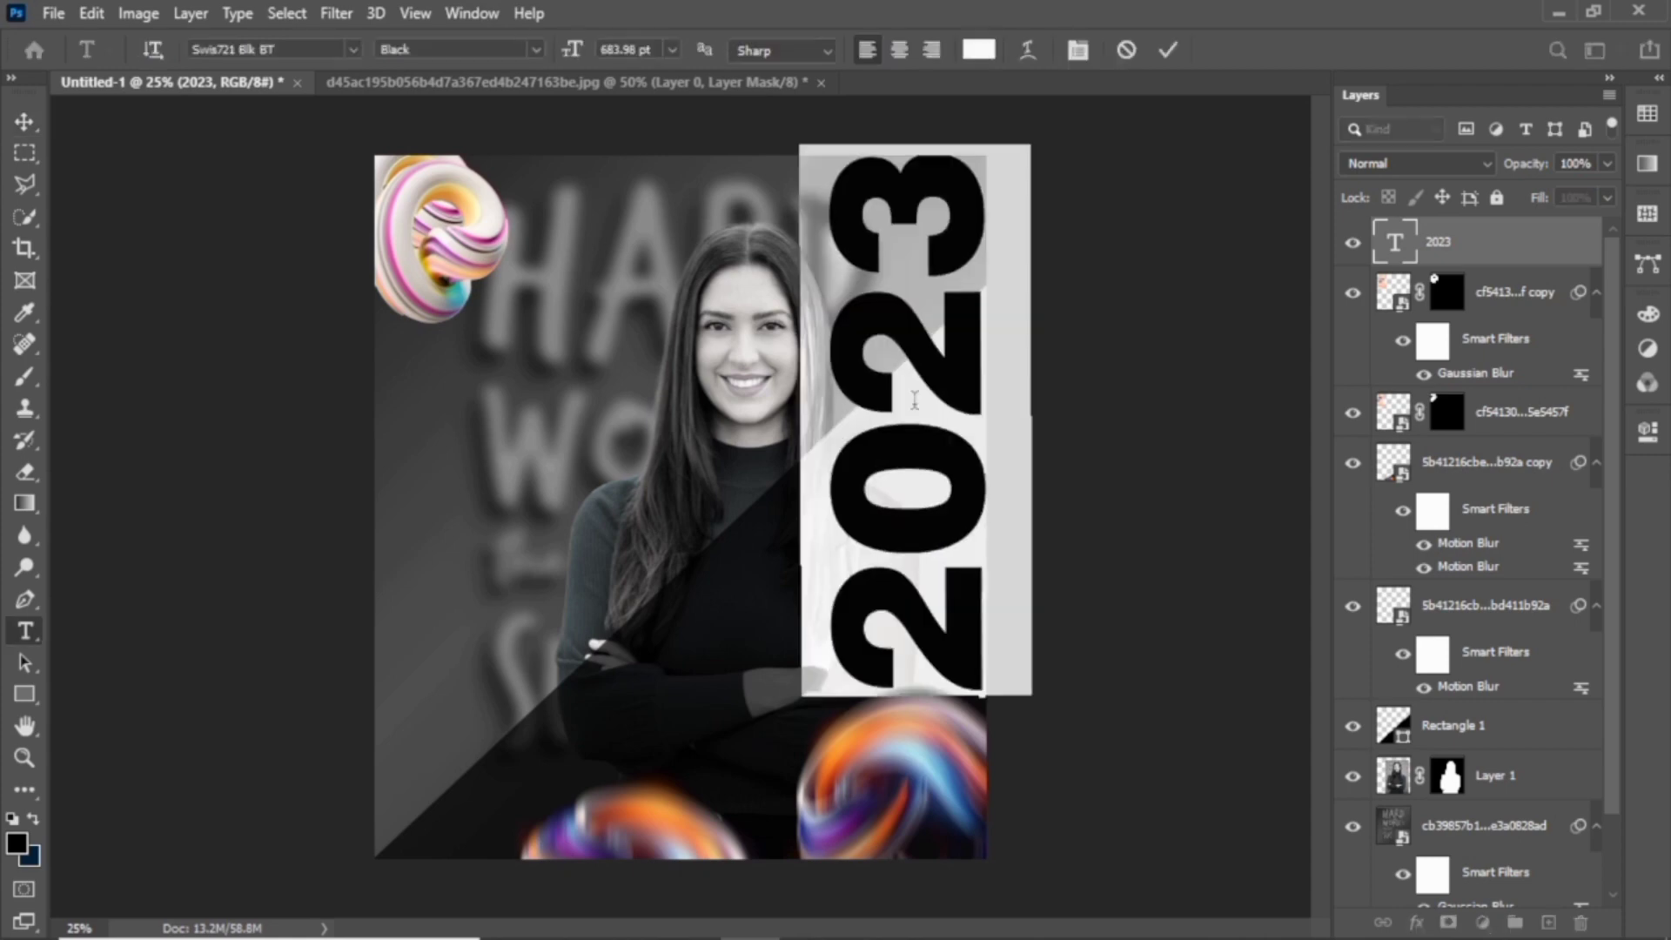
click(979, 50)
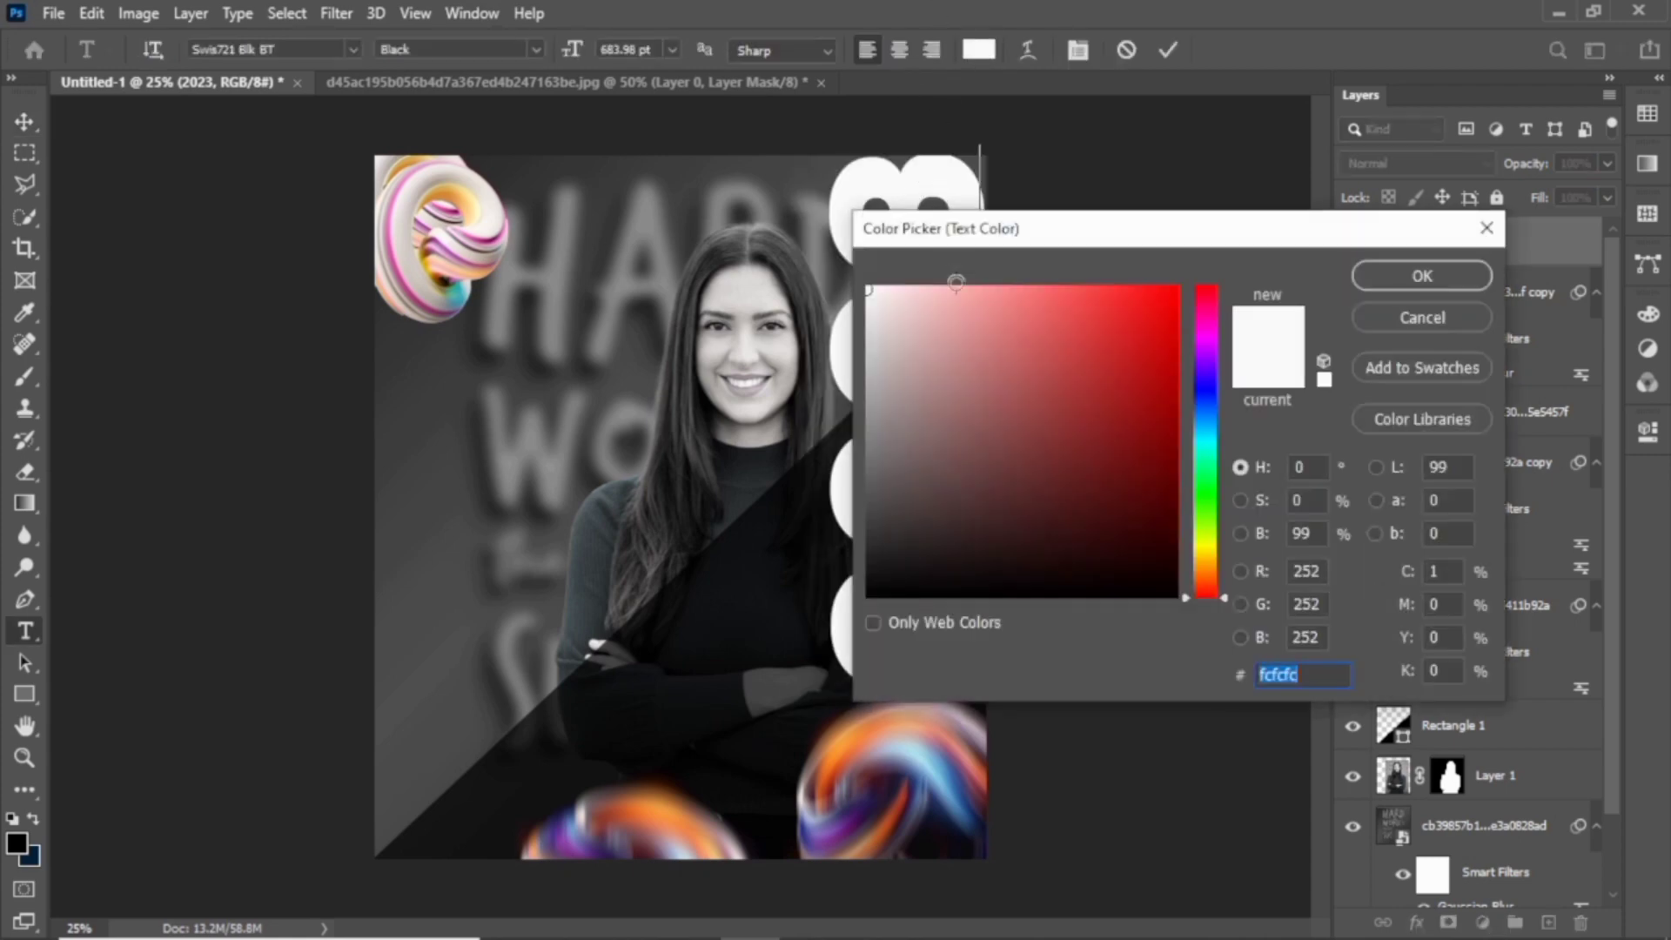
click(874, 301)
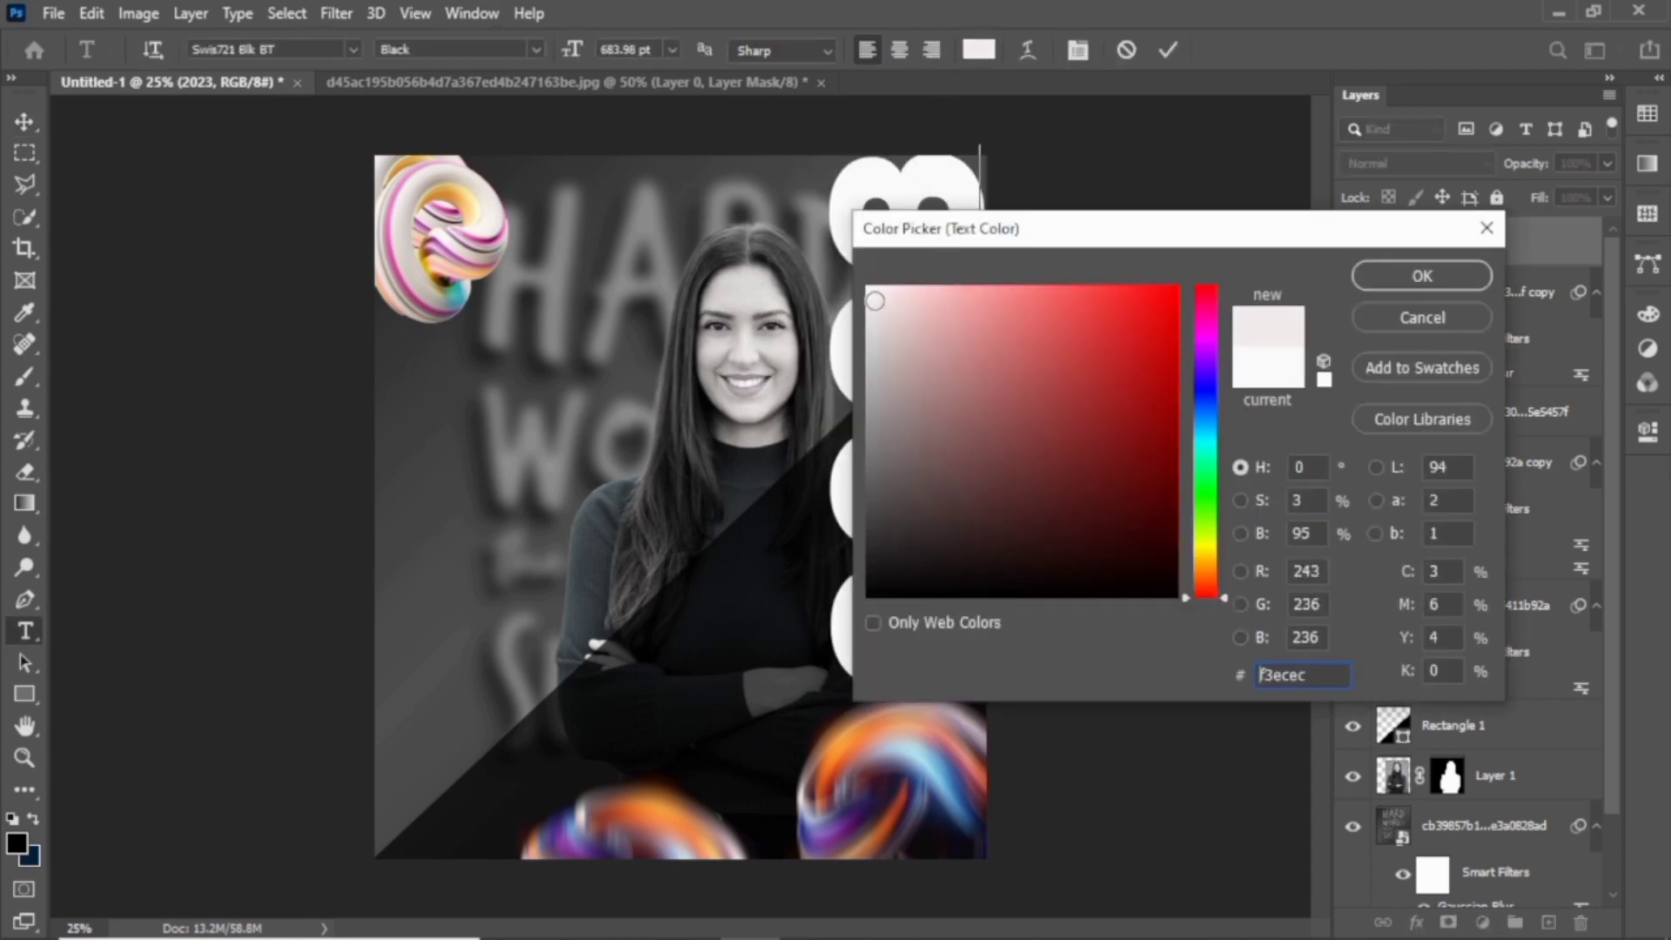
click(1409, 277)
click(24, 123)
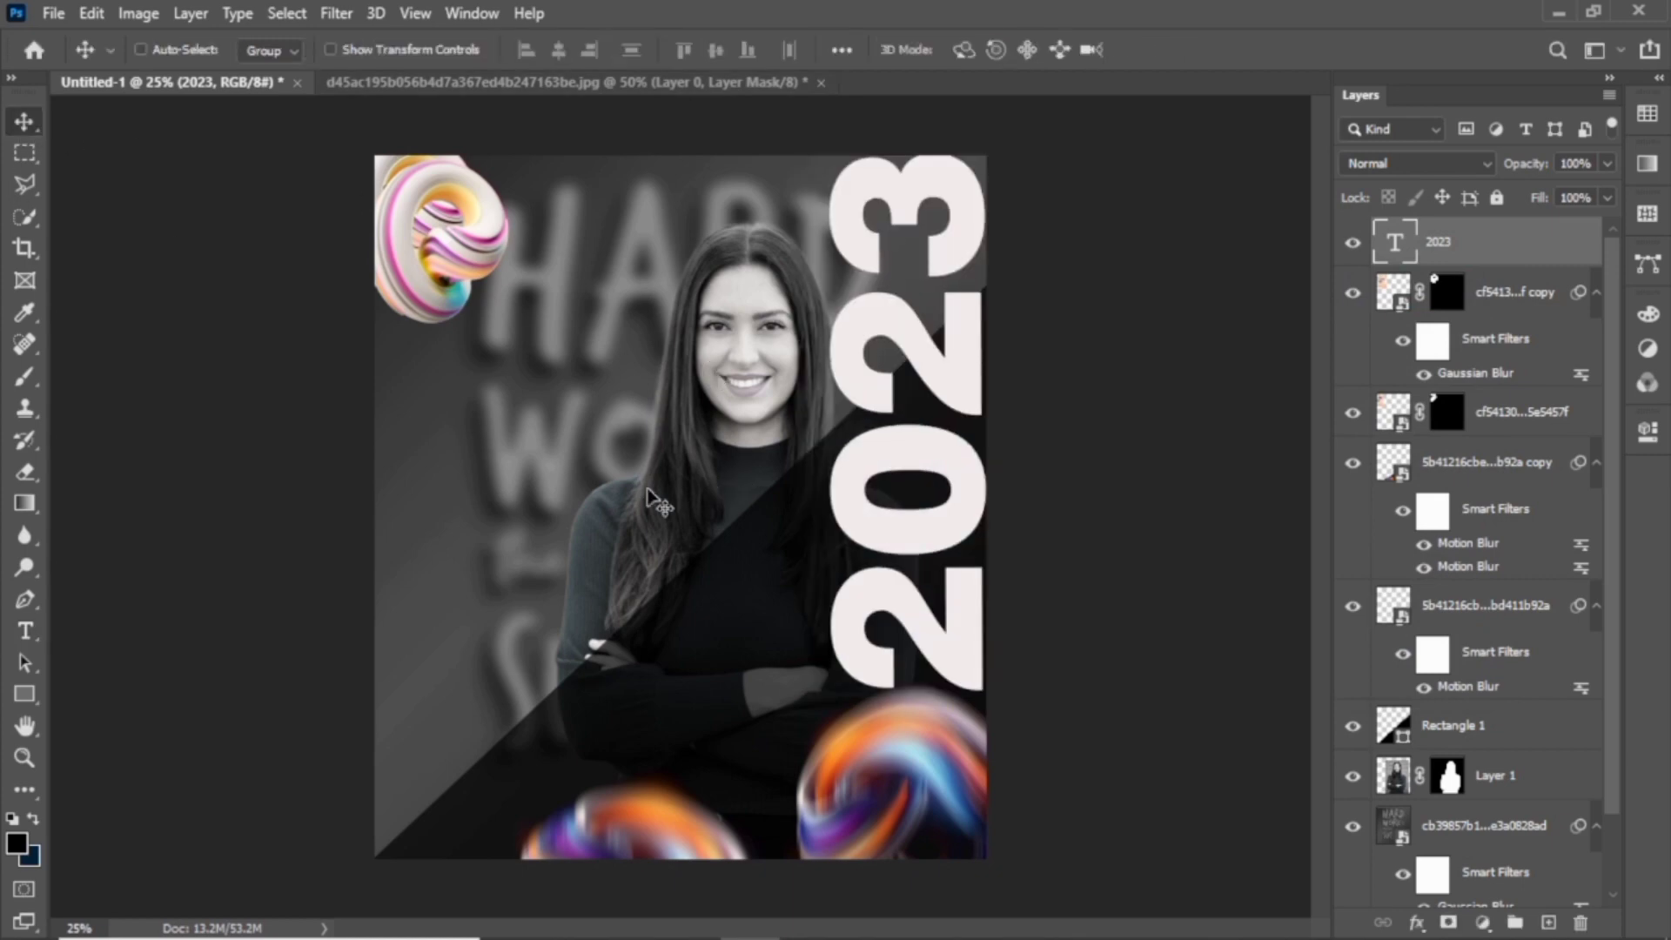
click(25, 631)
click(515, 506)
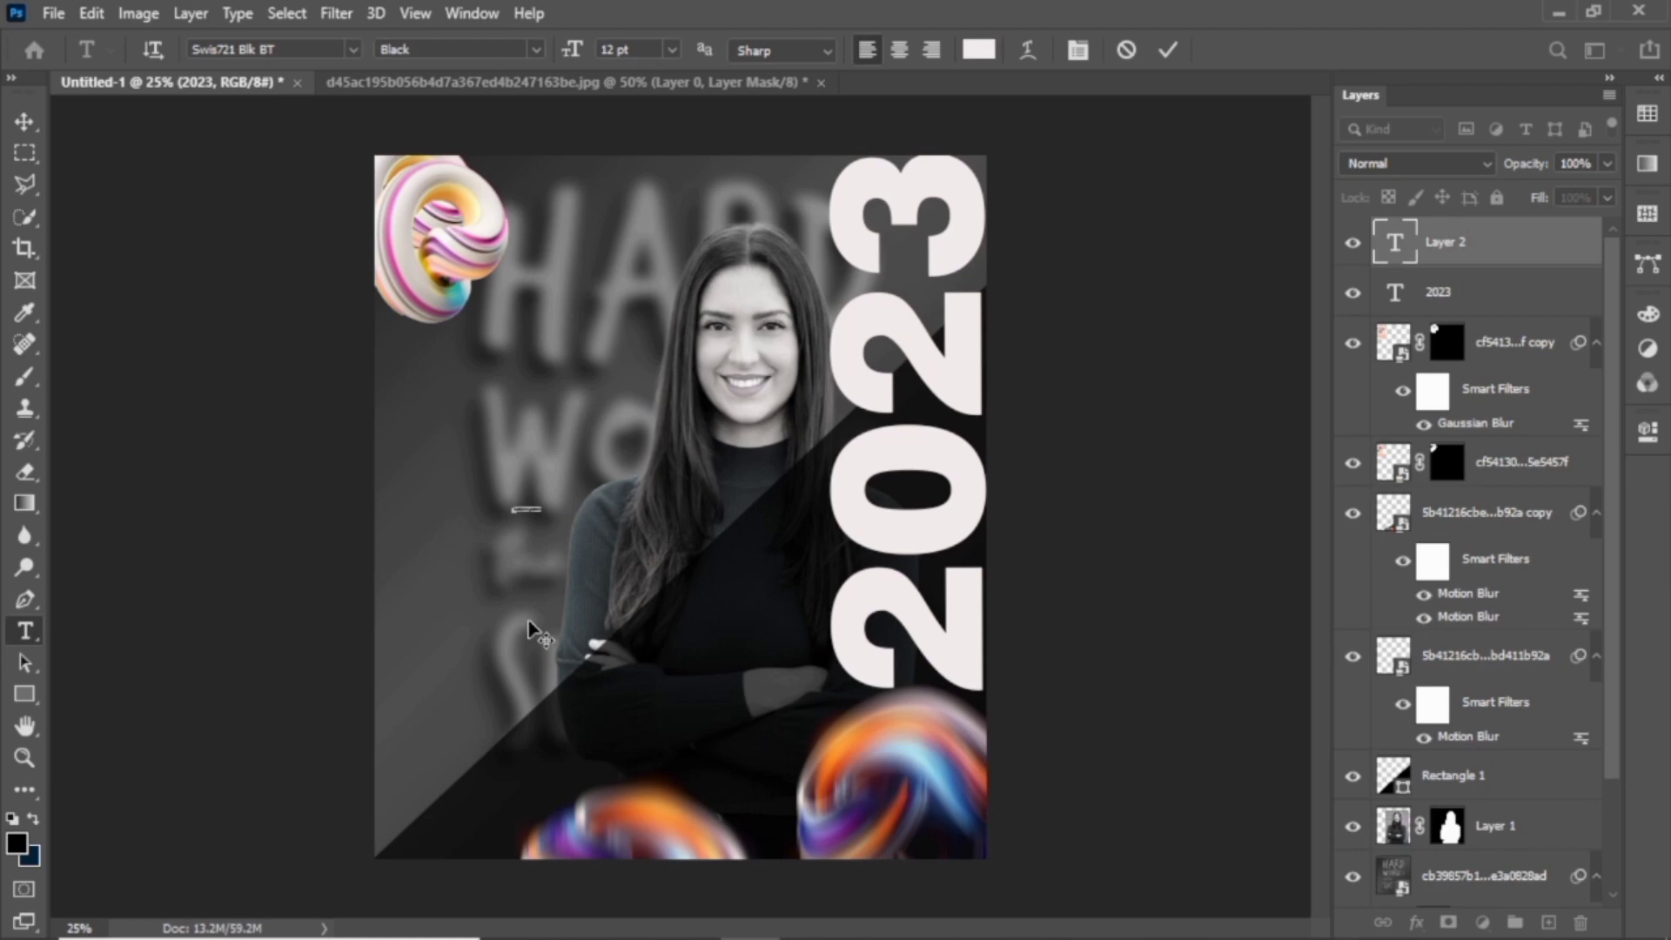
Commit the BUILD text and enlarge it toward the poster's lower left
click(27, 124)
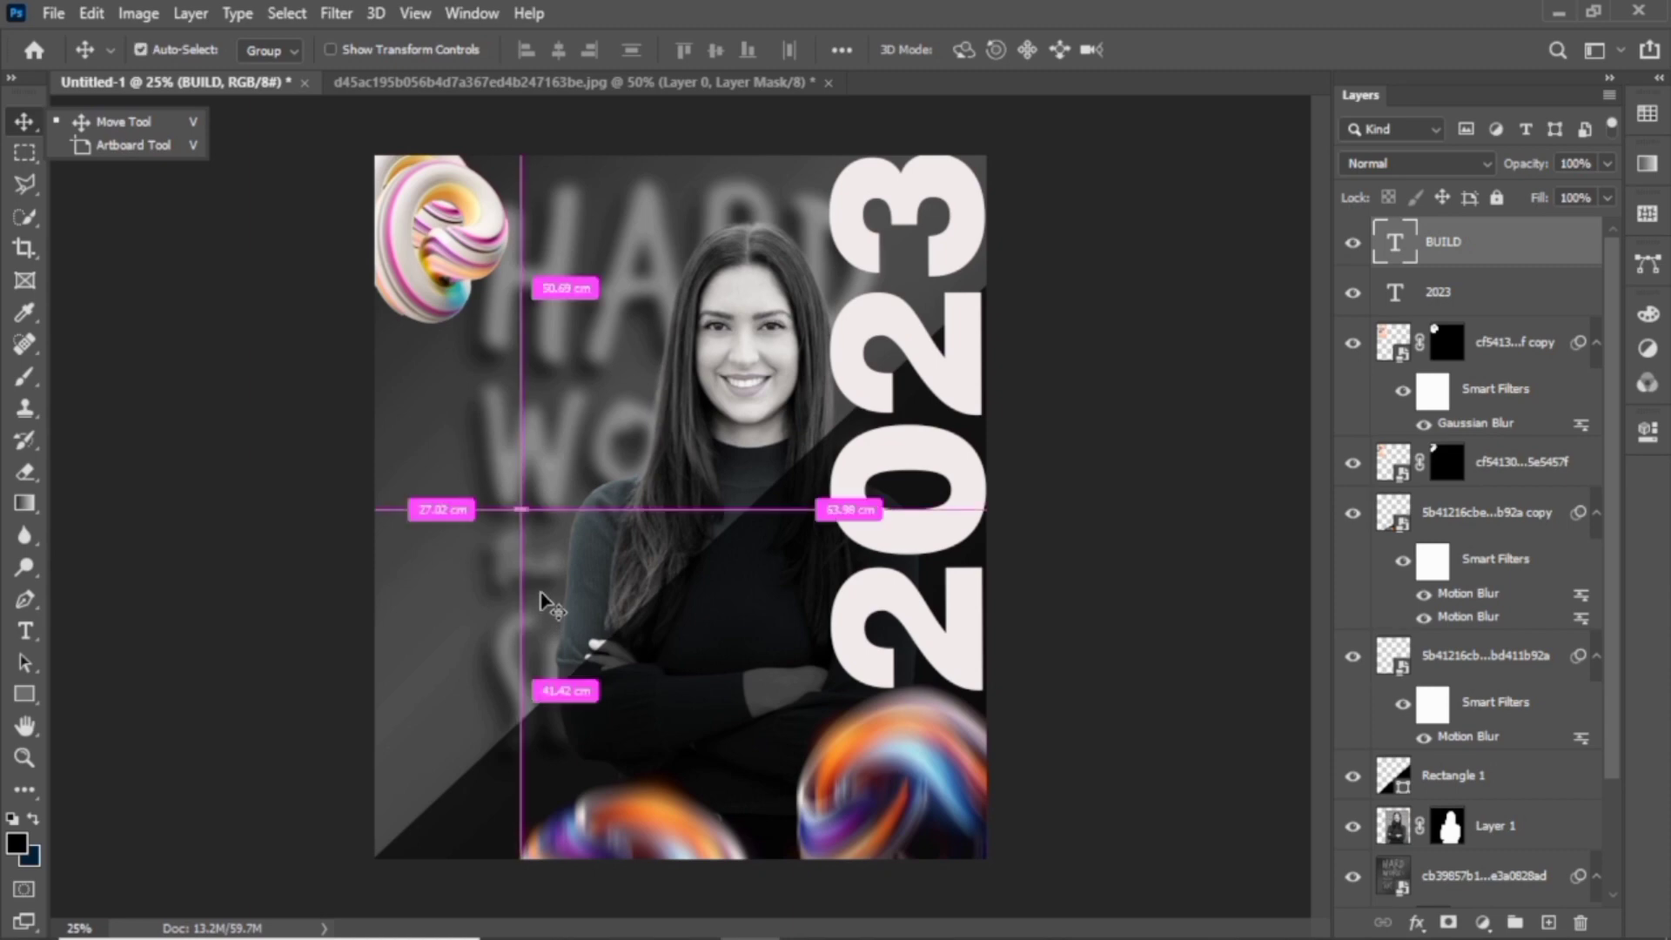
key(ctrl+t)
mouse_move(534, 498)
mouse_down()
mouse_move(709, 440)
mouse_move(613, 553)
mouse_up()
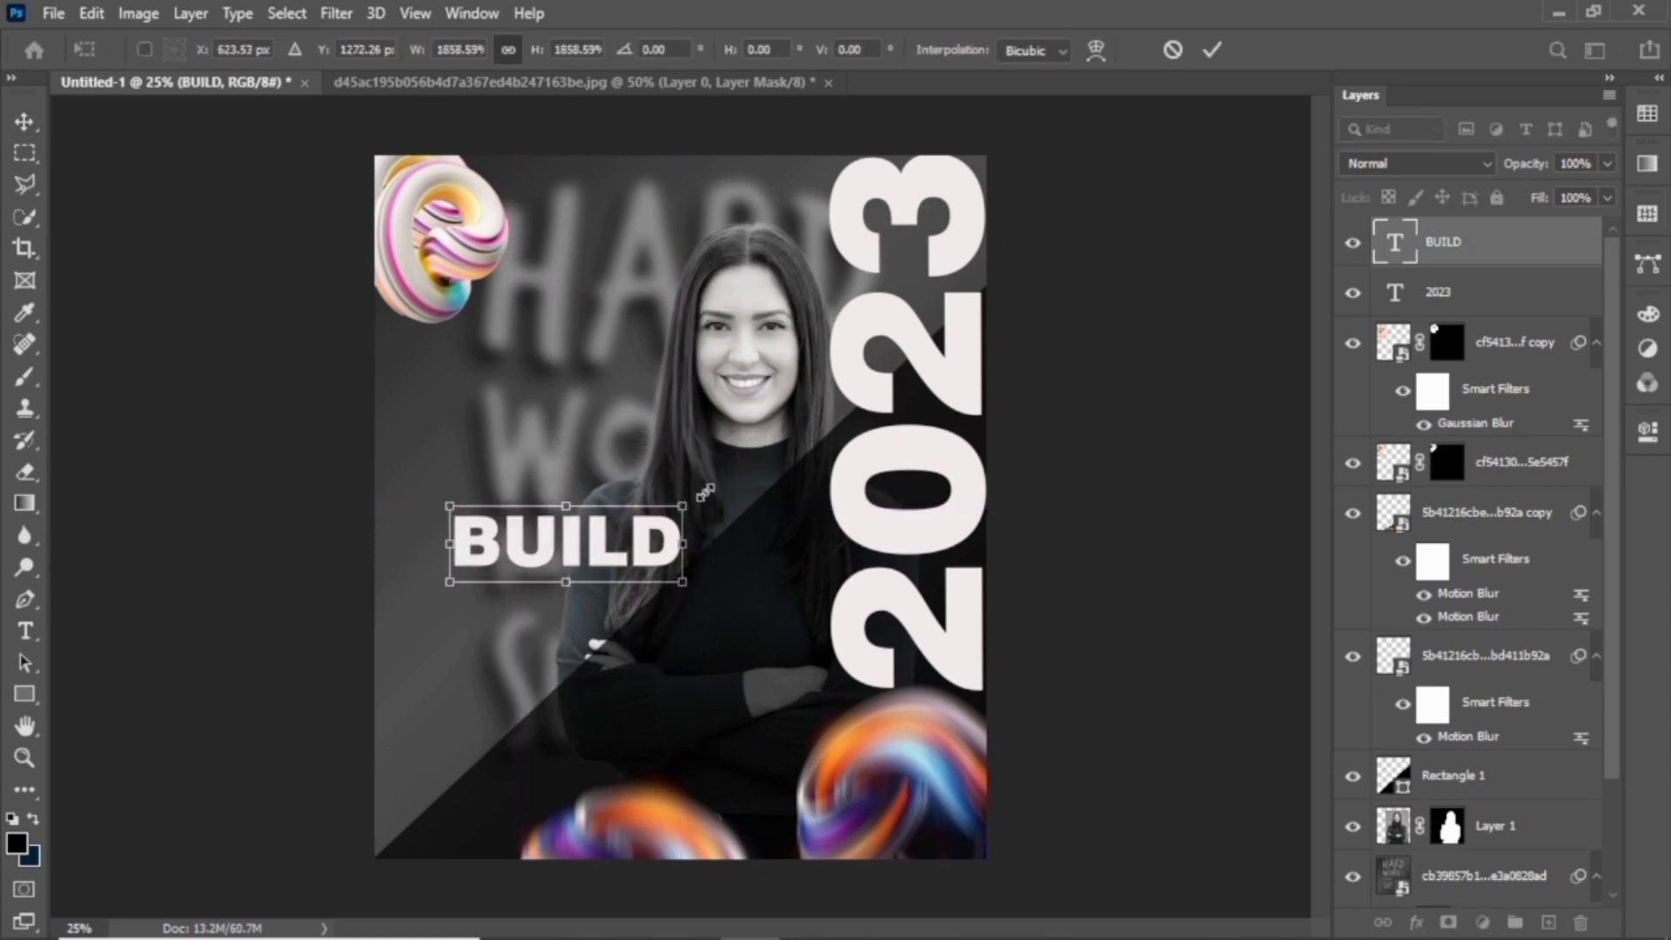
mouse_move(682, 506)
mouse_down()
mouse_move(738, 489)
mouse_move(745, 439)
mouse_up()
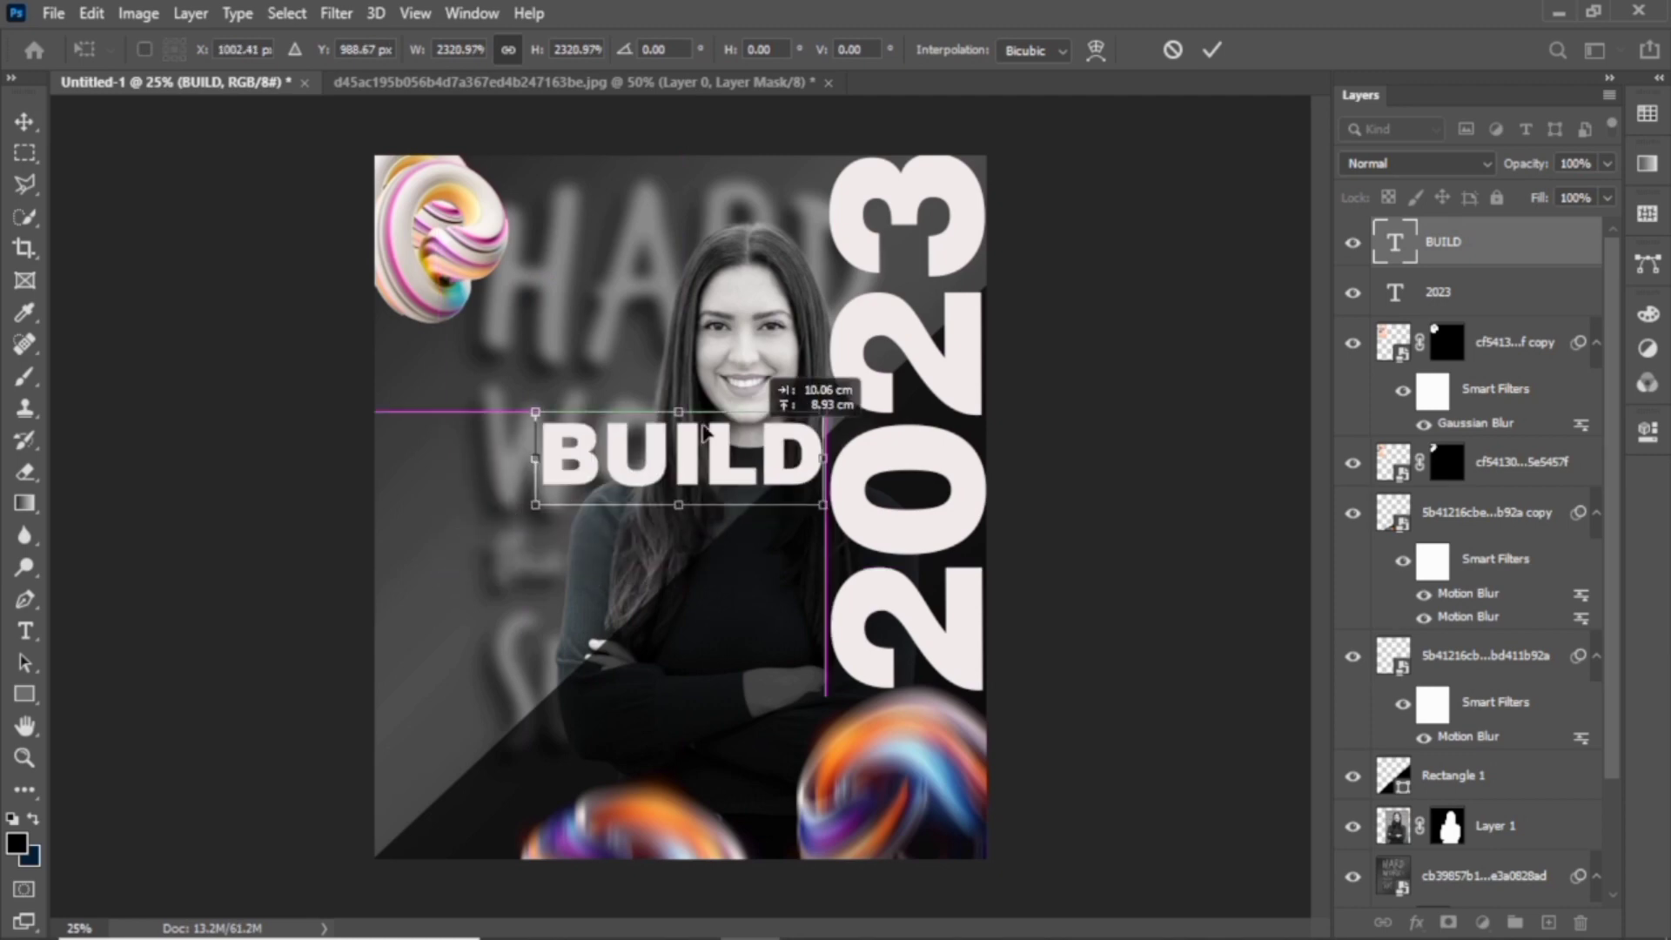
key(Return)
Set BUILD in Arial Rounded MT Bold and move it further left
double_click(624, 457)
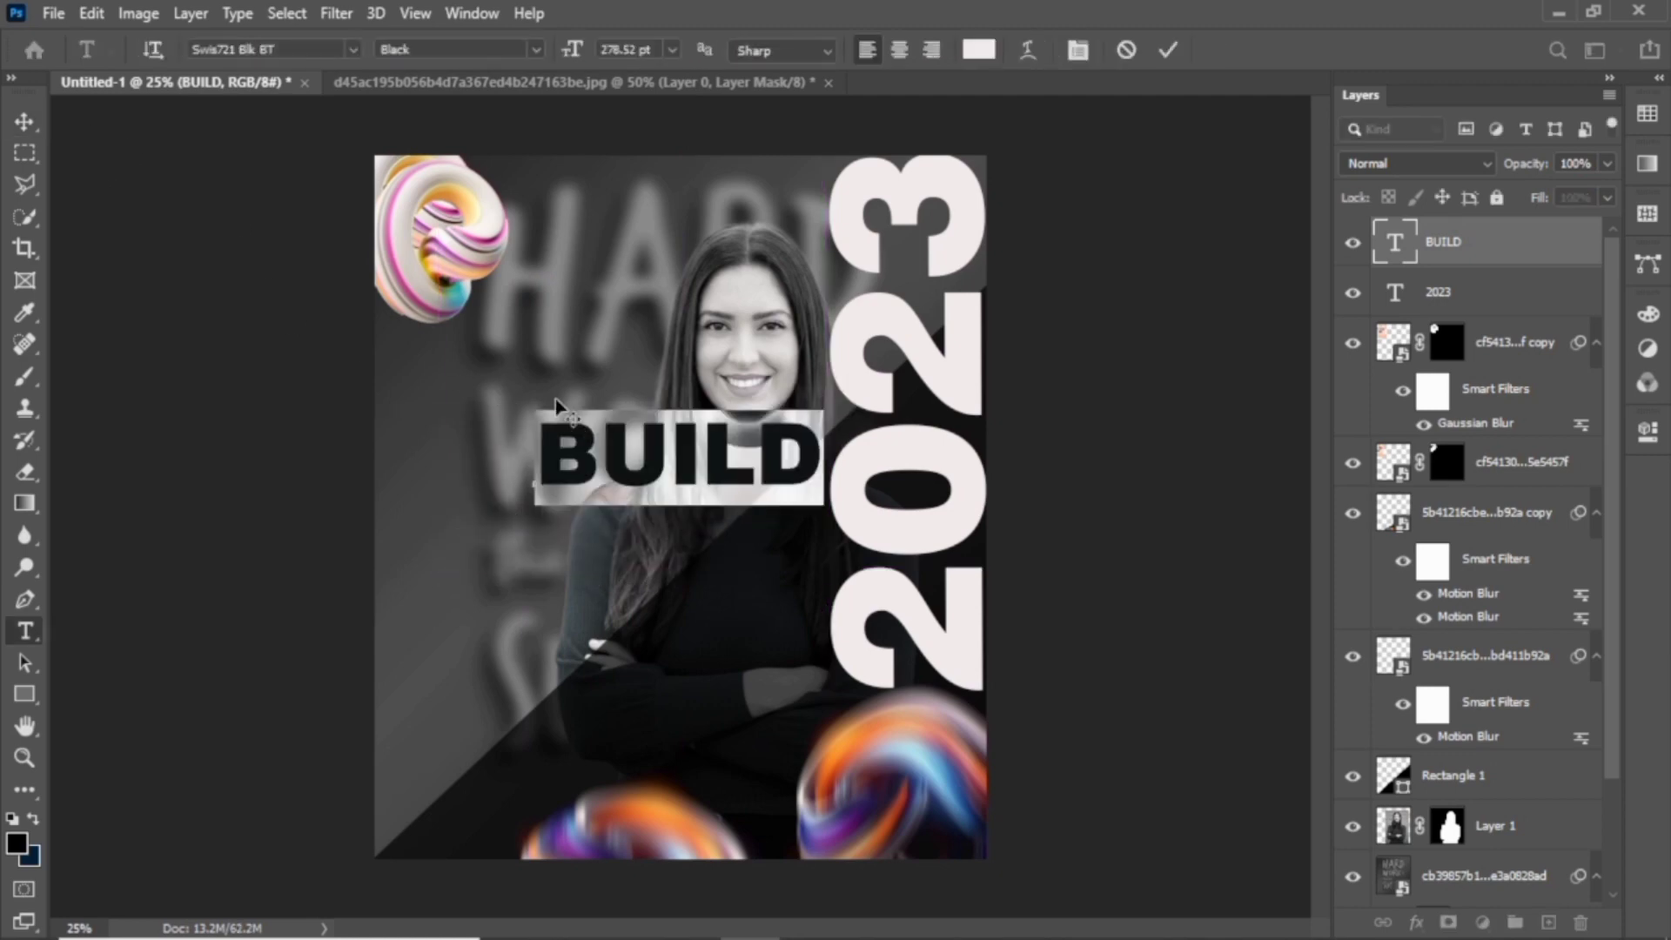
click(350, 52)
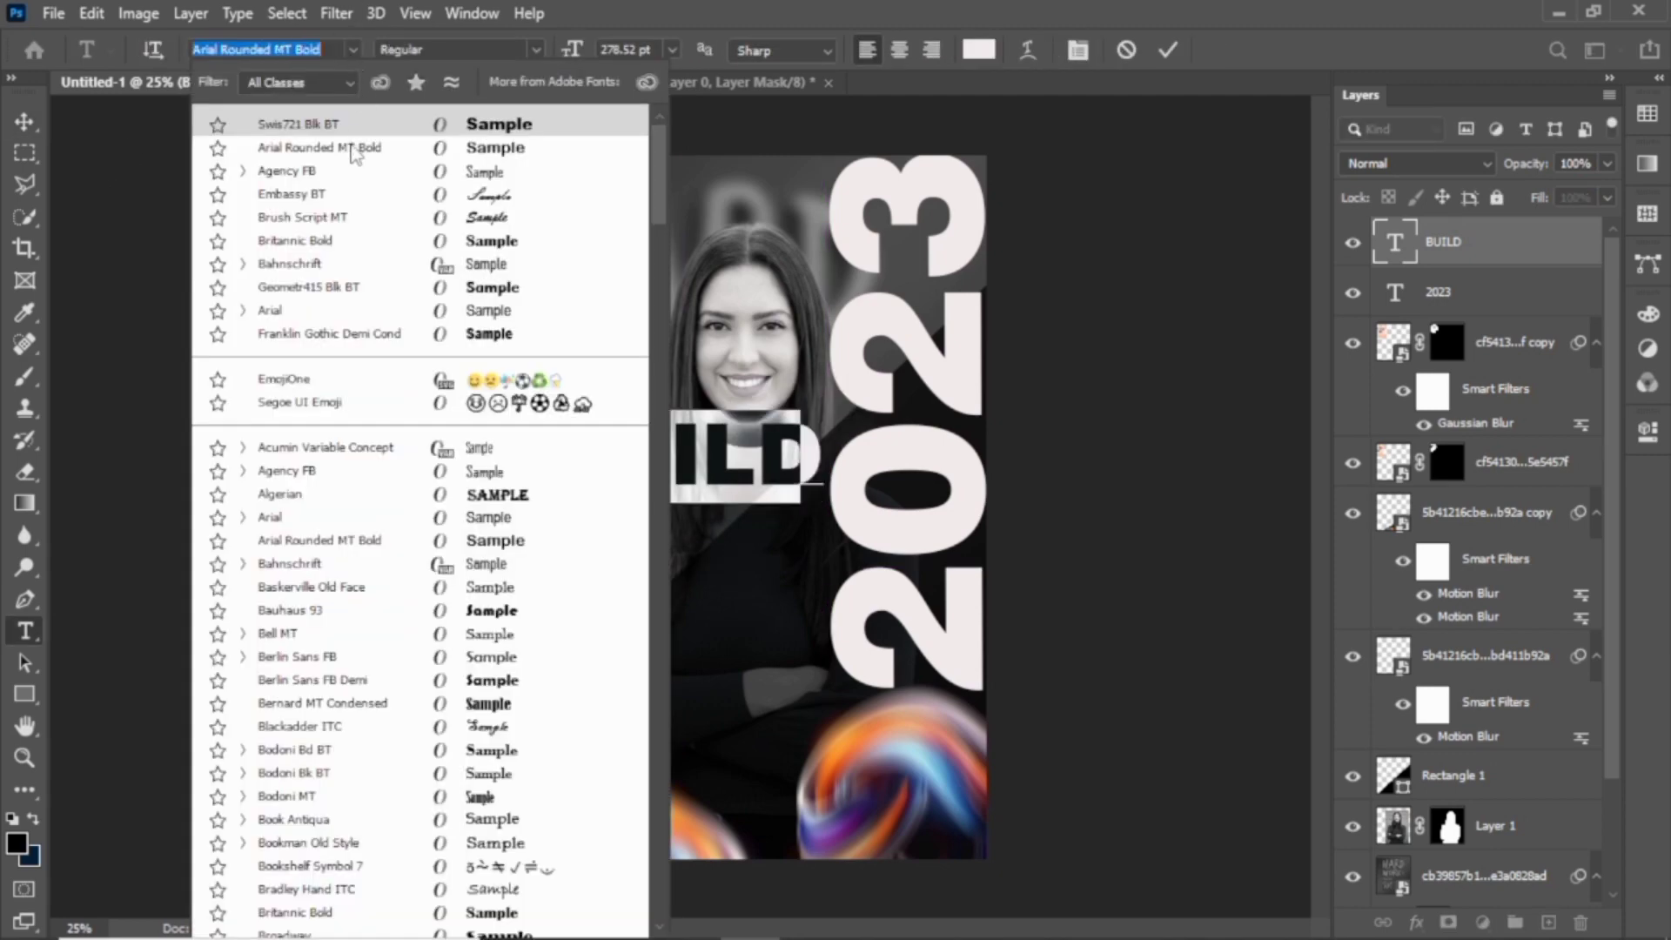
click(355, 150)
click(25, 122)
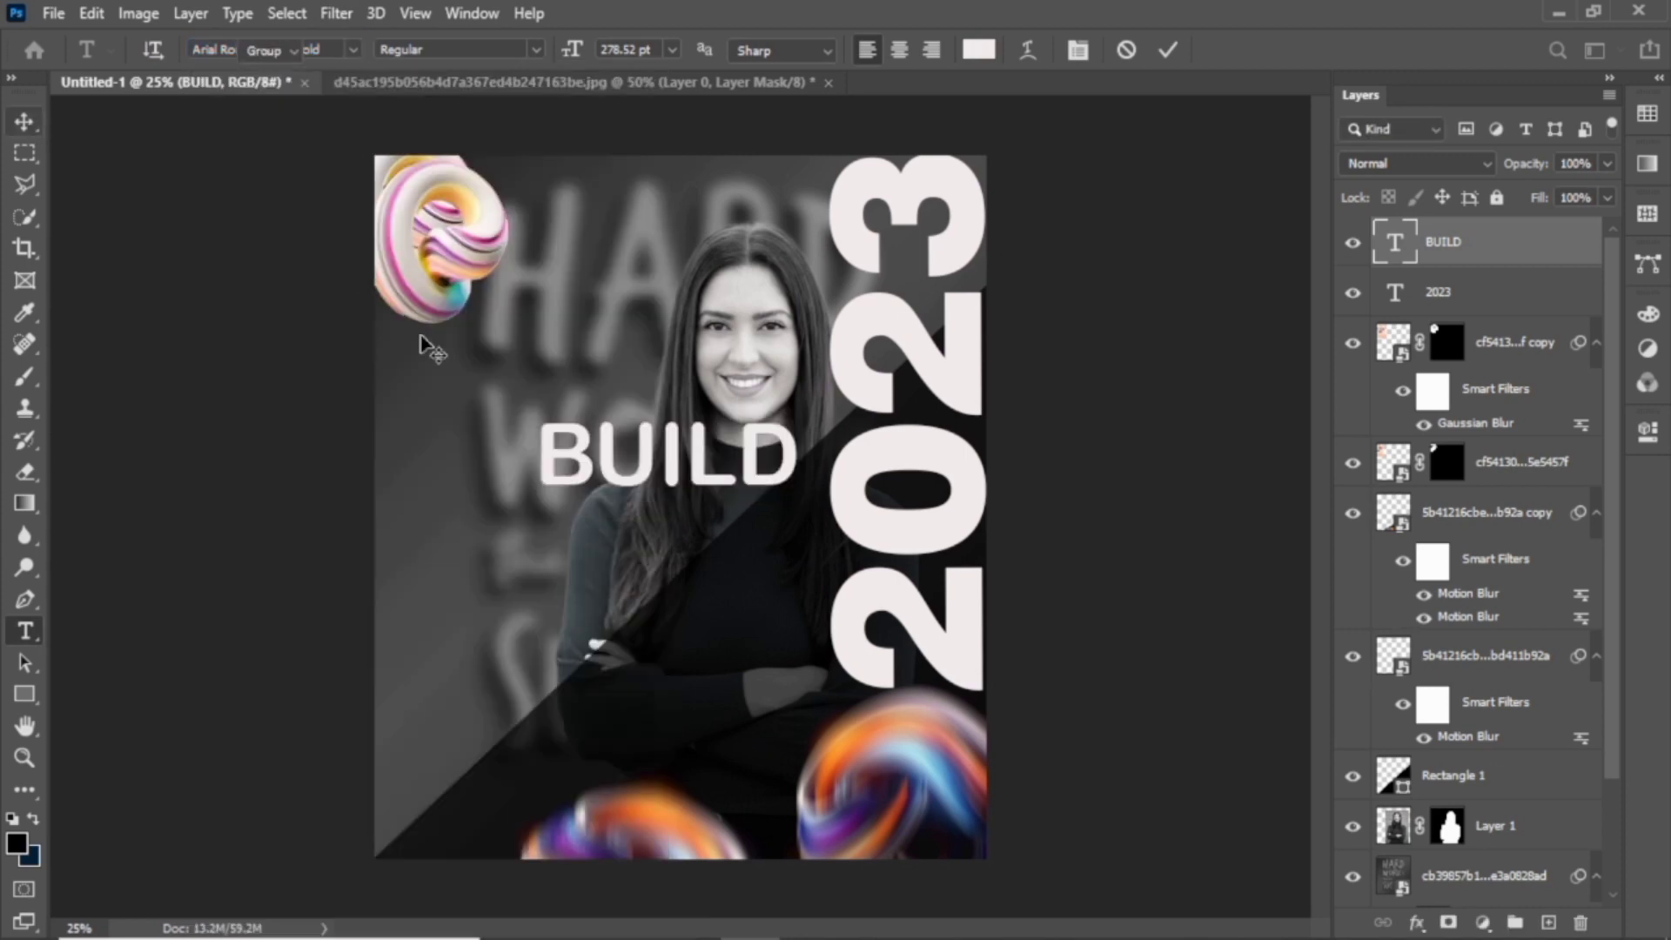
drag(680, 470, 548, 460)
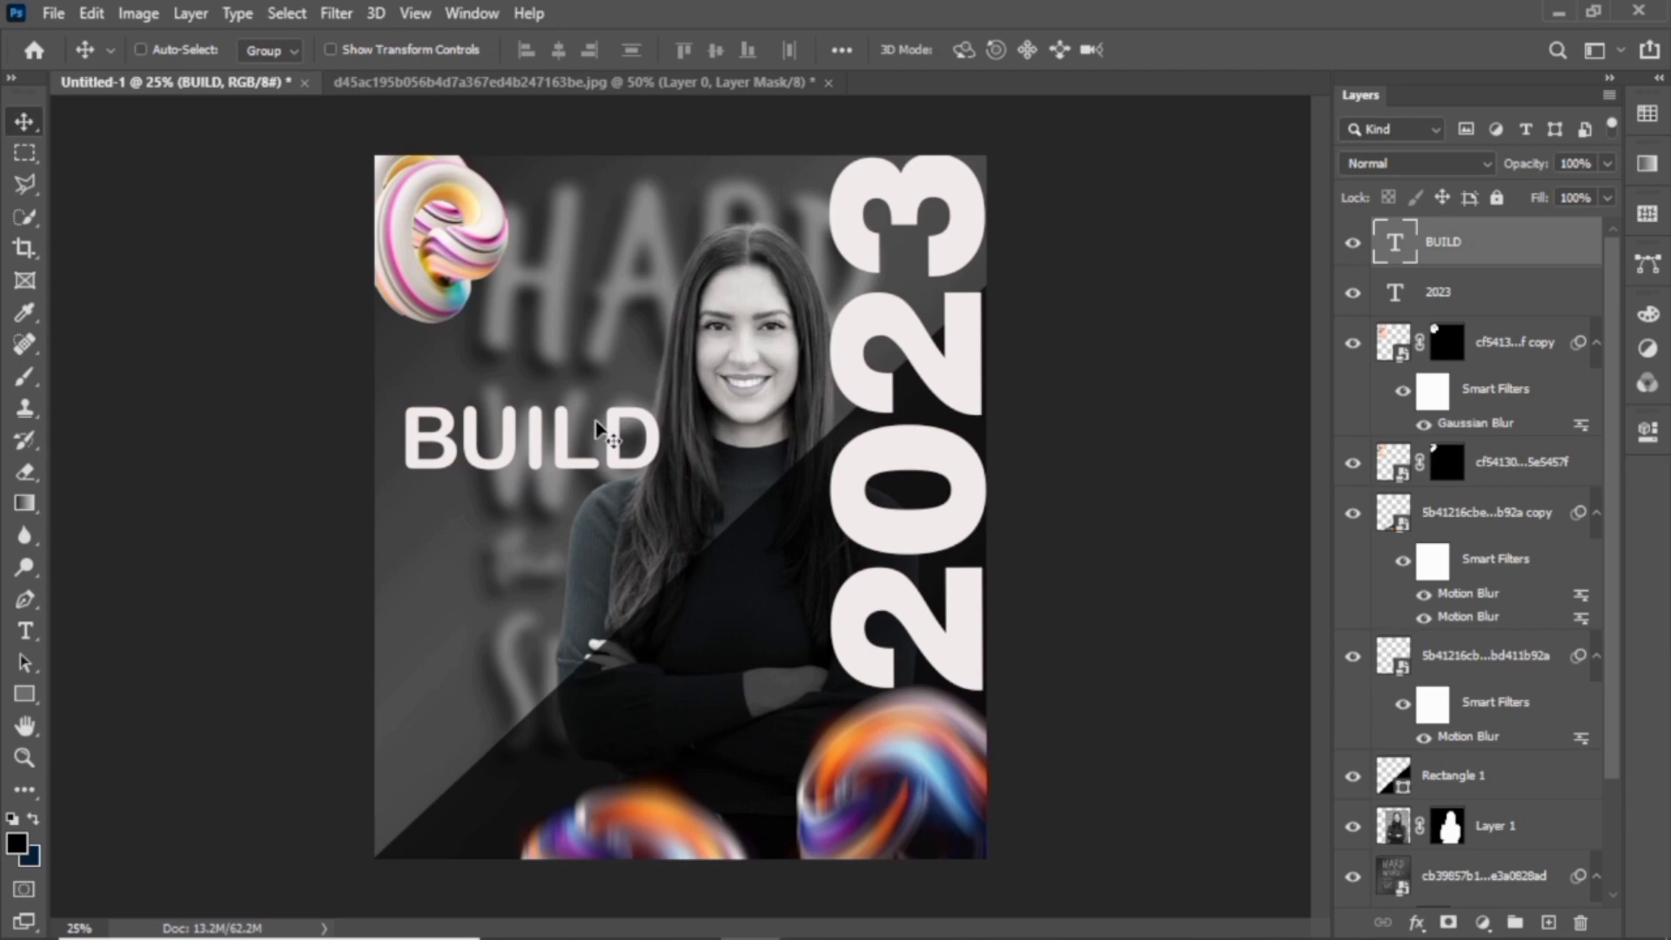
key(ctrl)
Duplicate BUILD just below itself and retype the copy as 'YOUR'
key(ctrl+j)
drag(553, 450, 551, 517)
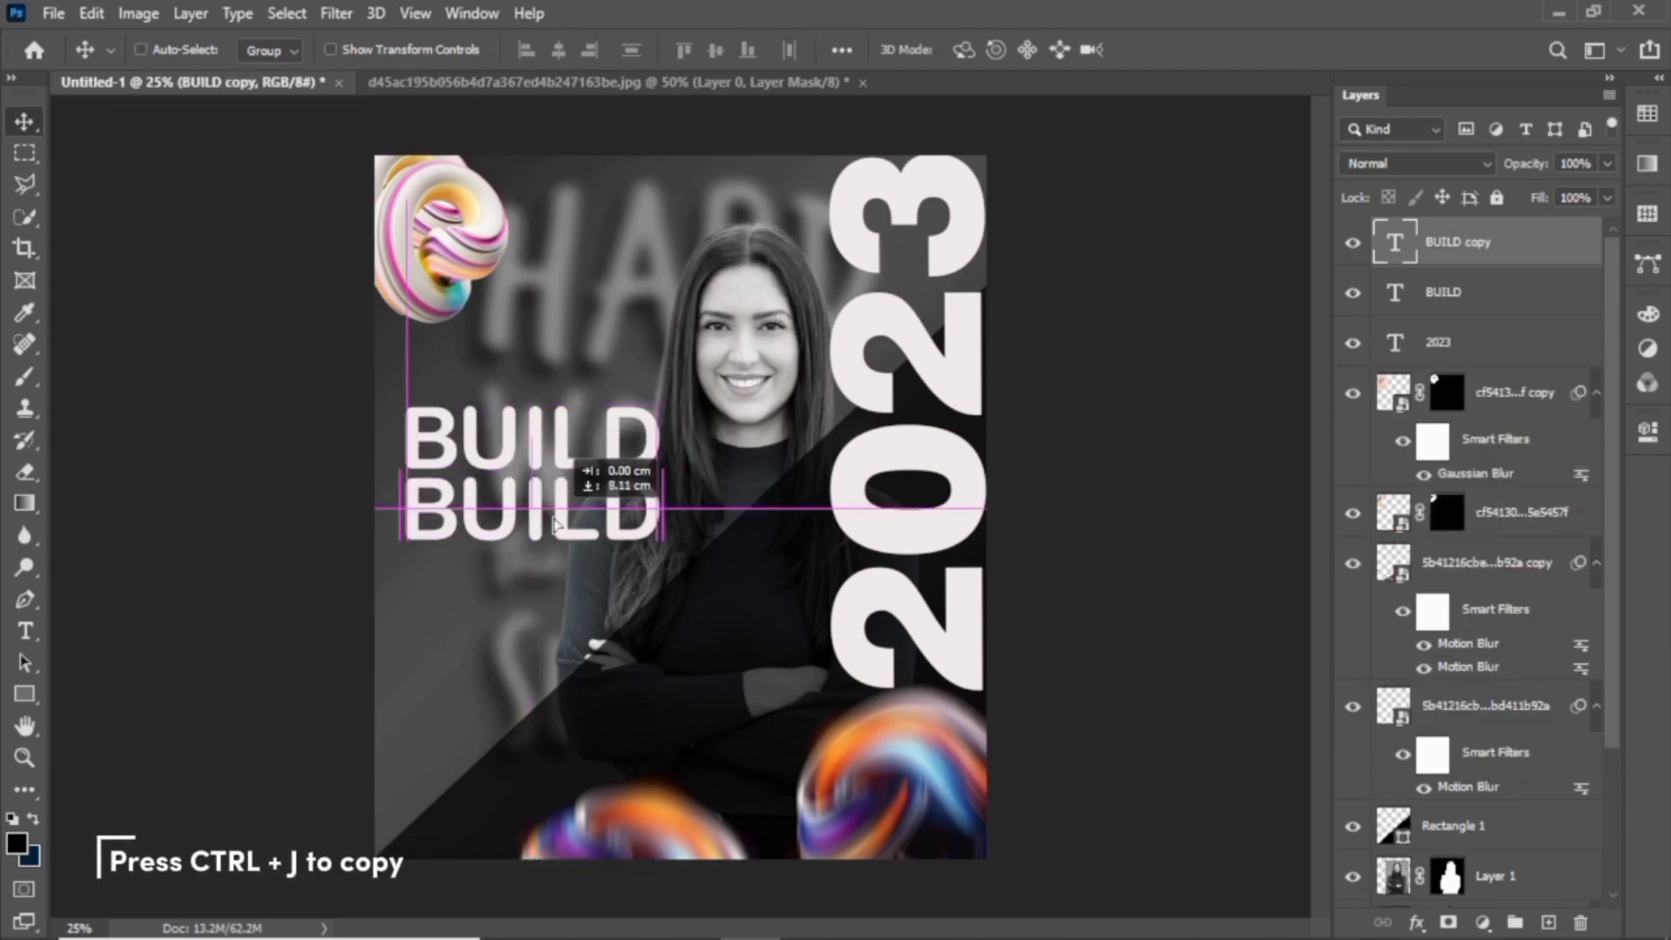
double_click(554, 514)
text(Y)
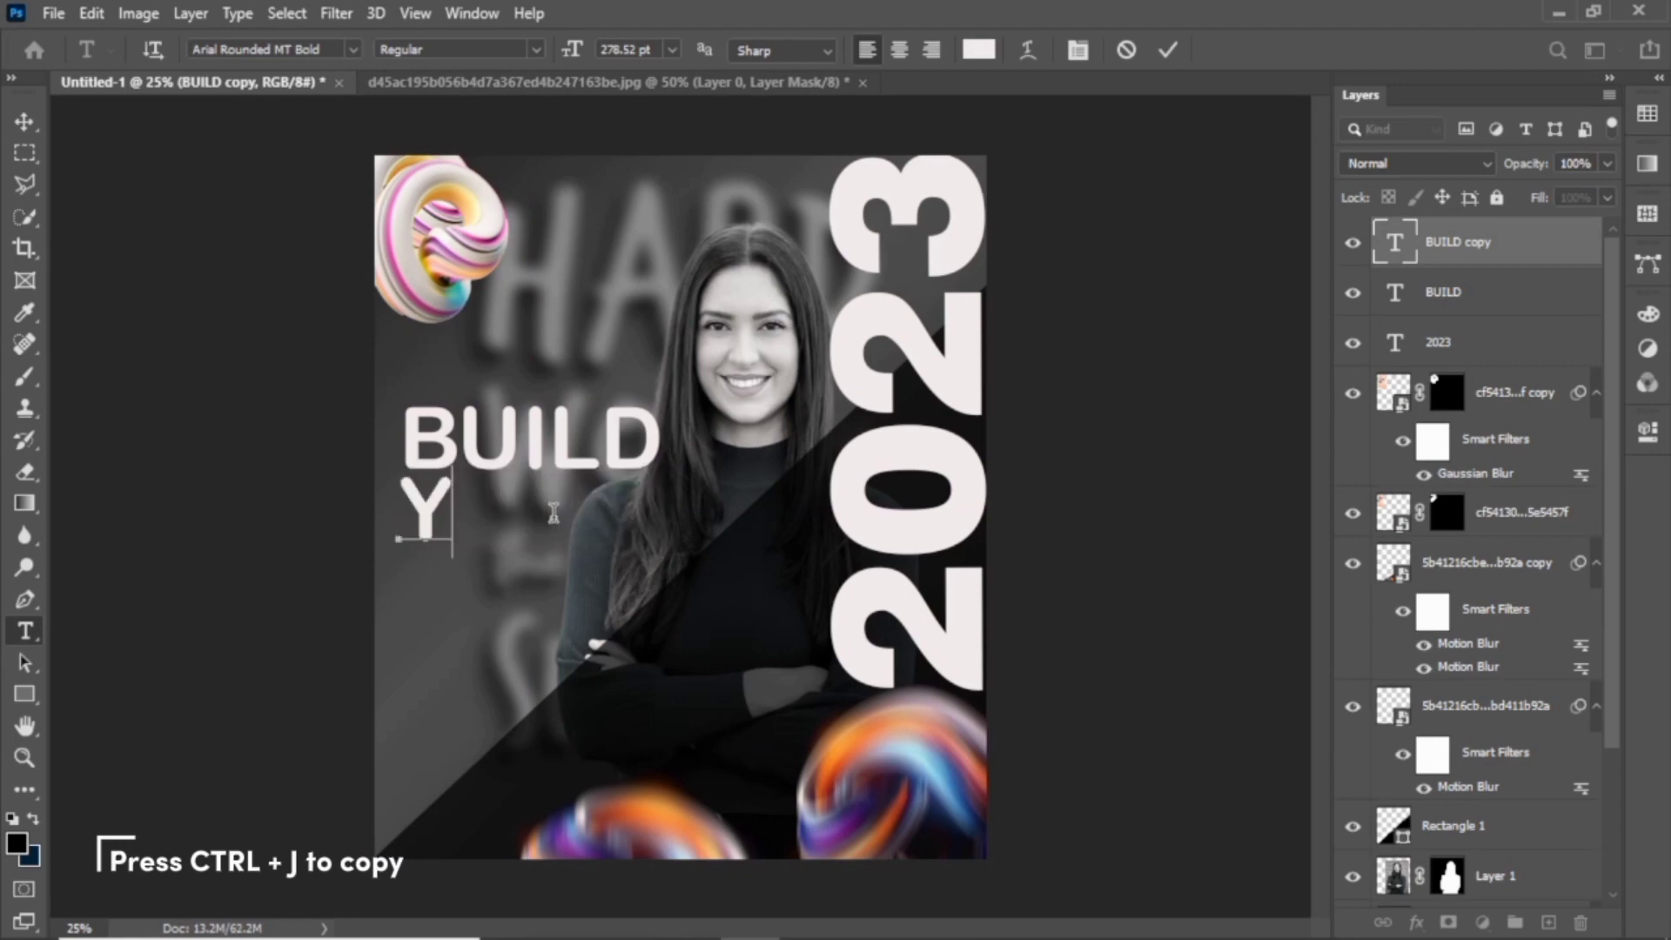
text(OUR)
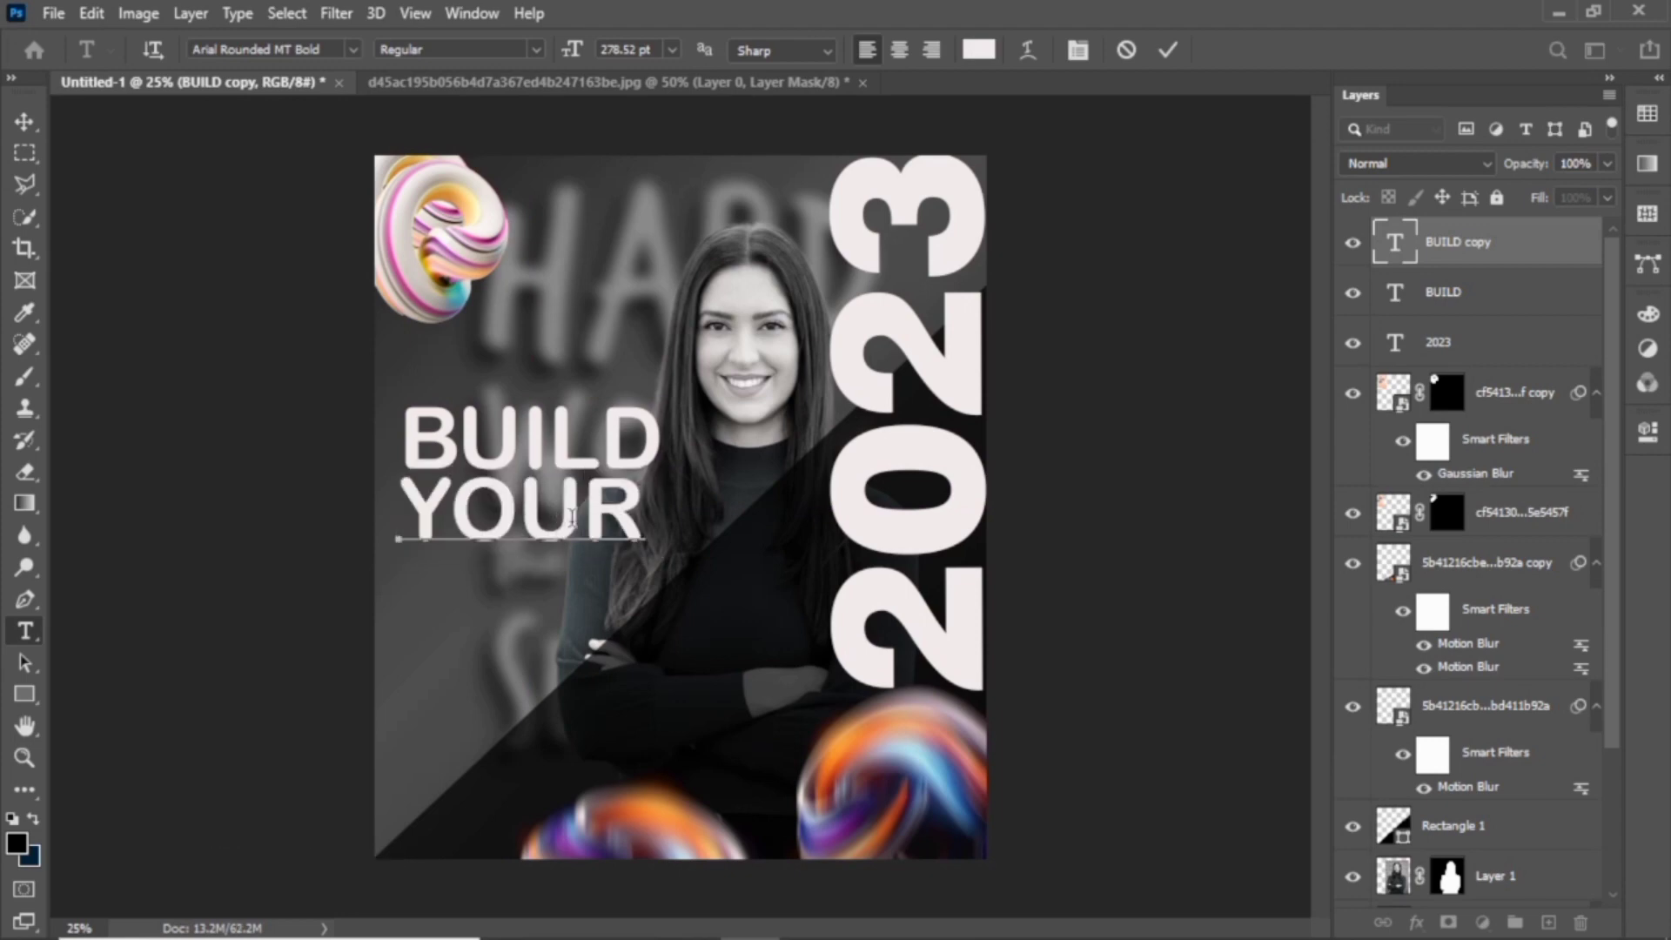
click(25, 121)
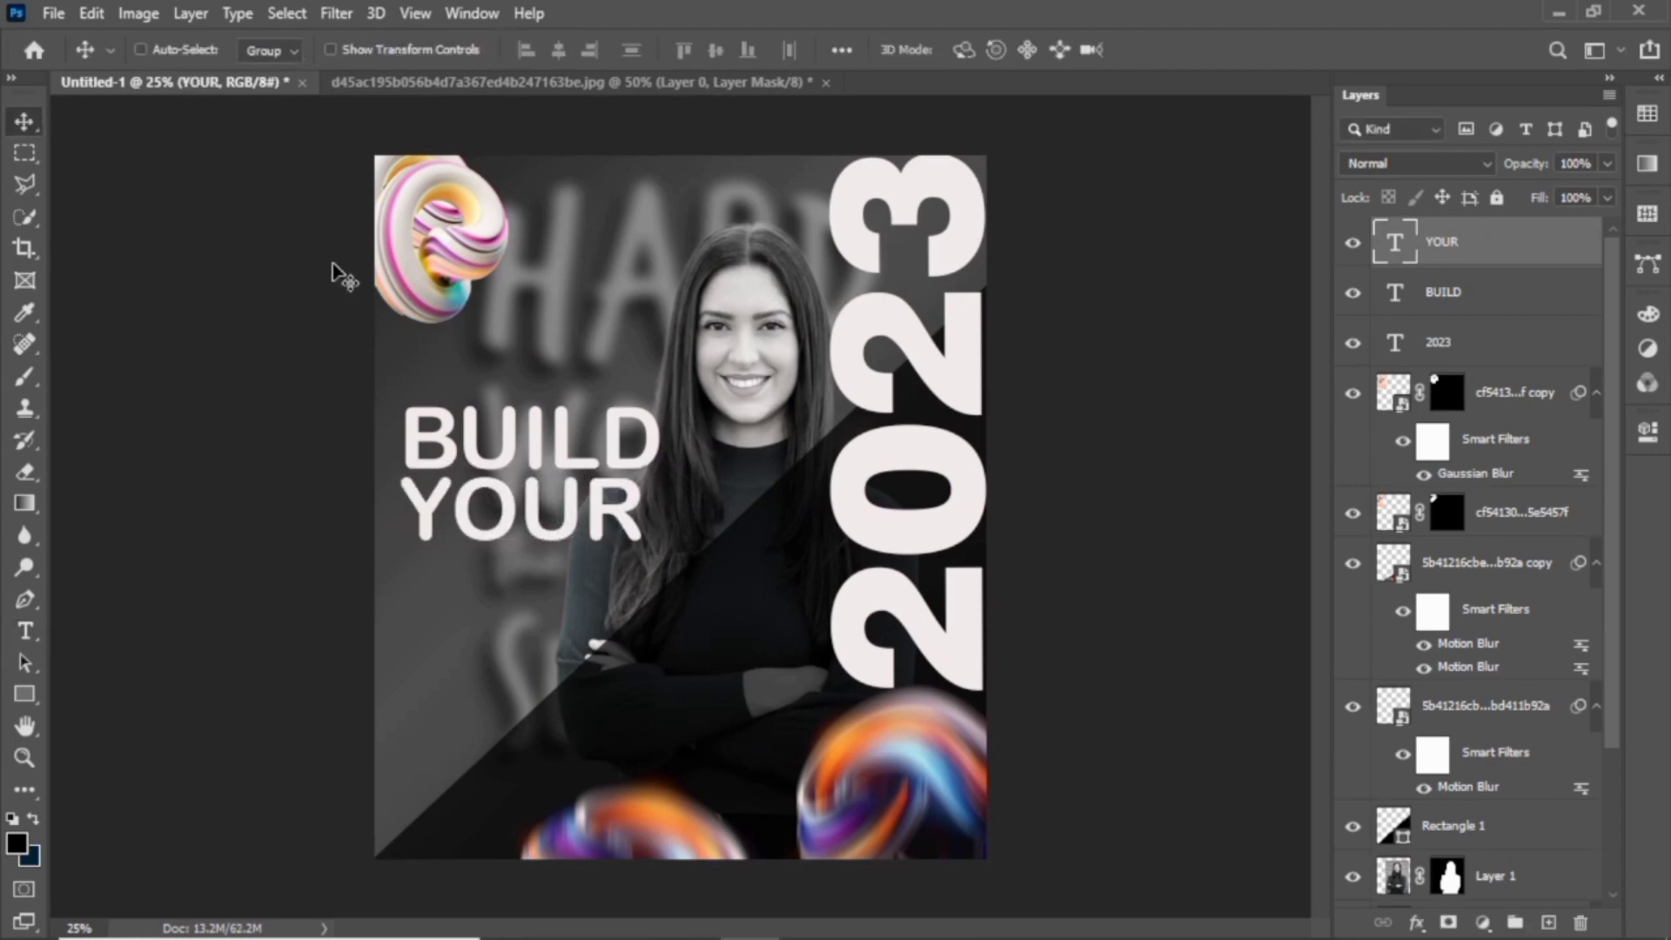
Duplicate YOUR below it and retype the copy as 'START-UP'
key(ctrl+j)
drag(520, 518, 524, 587)
double_click(532, 570)
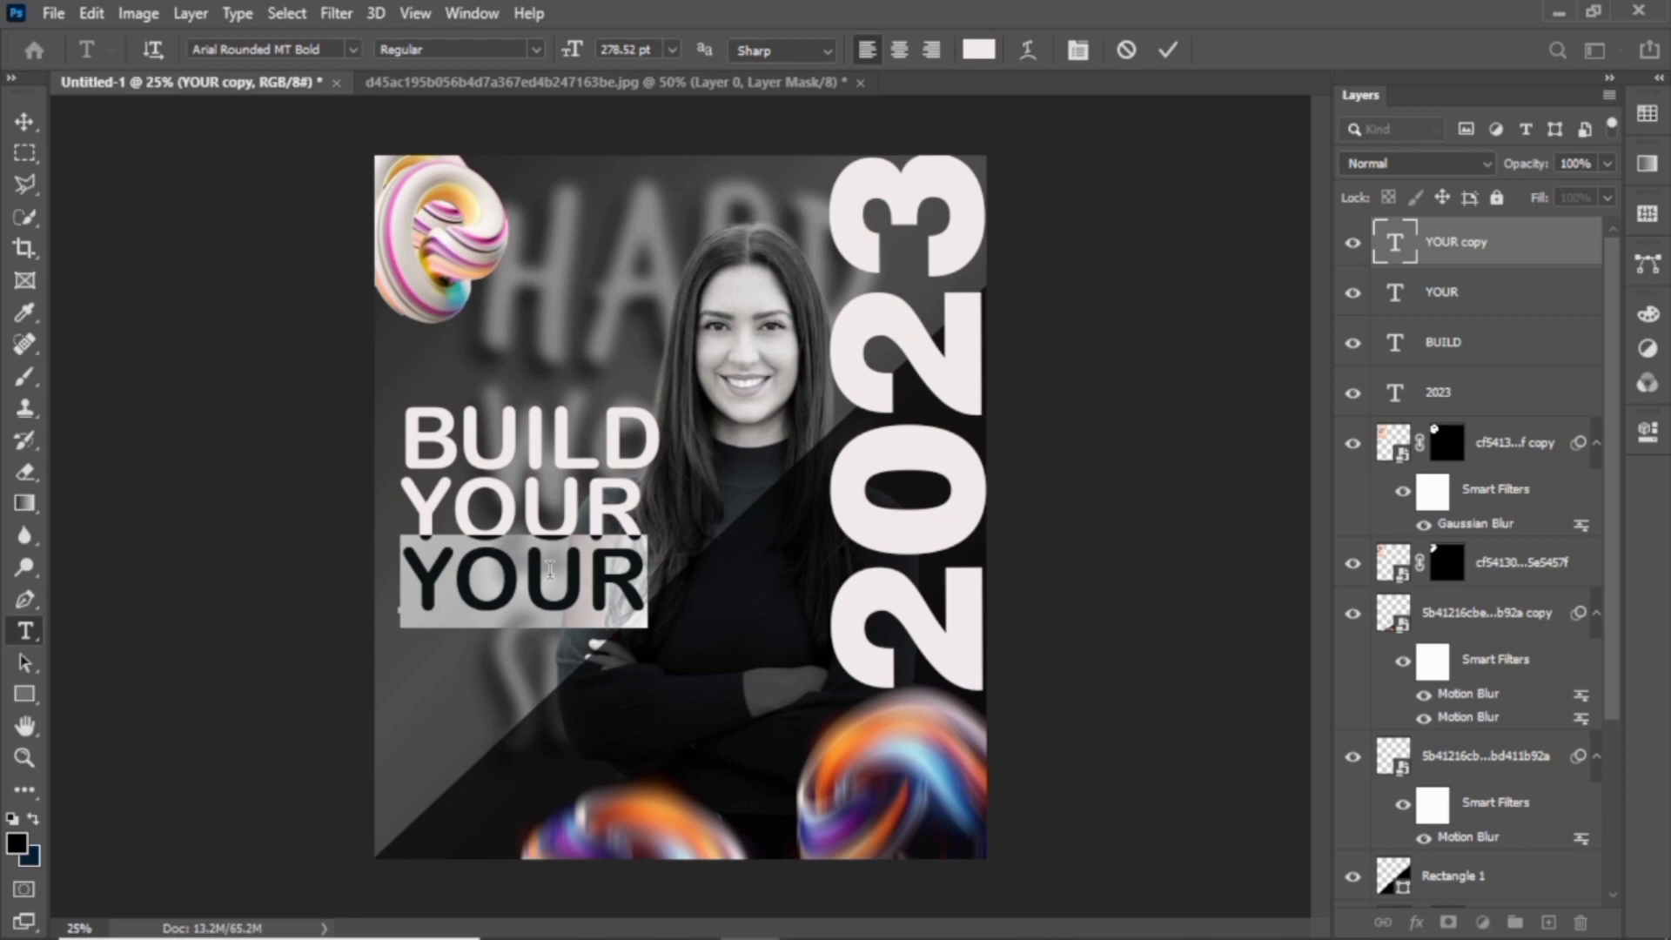
text(START)
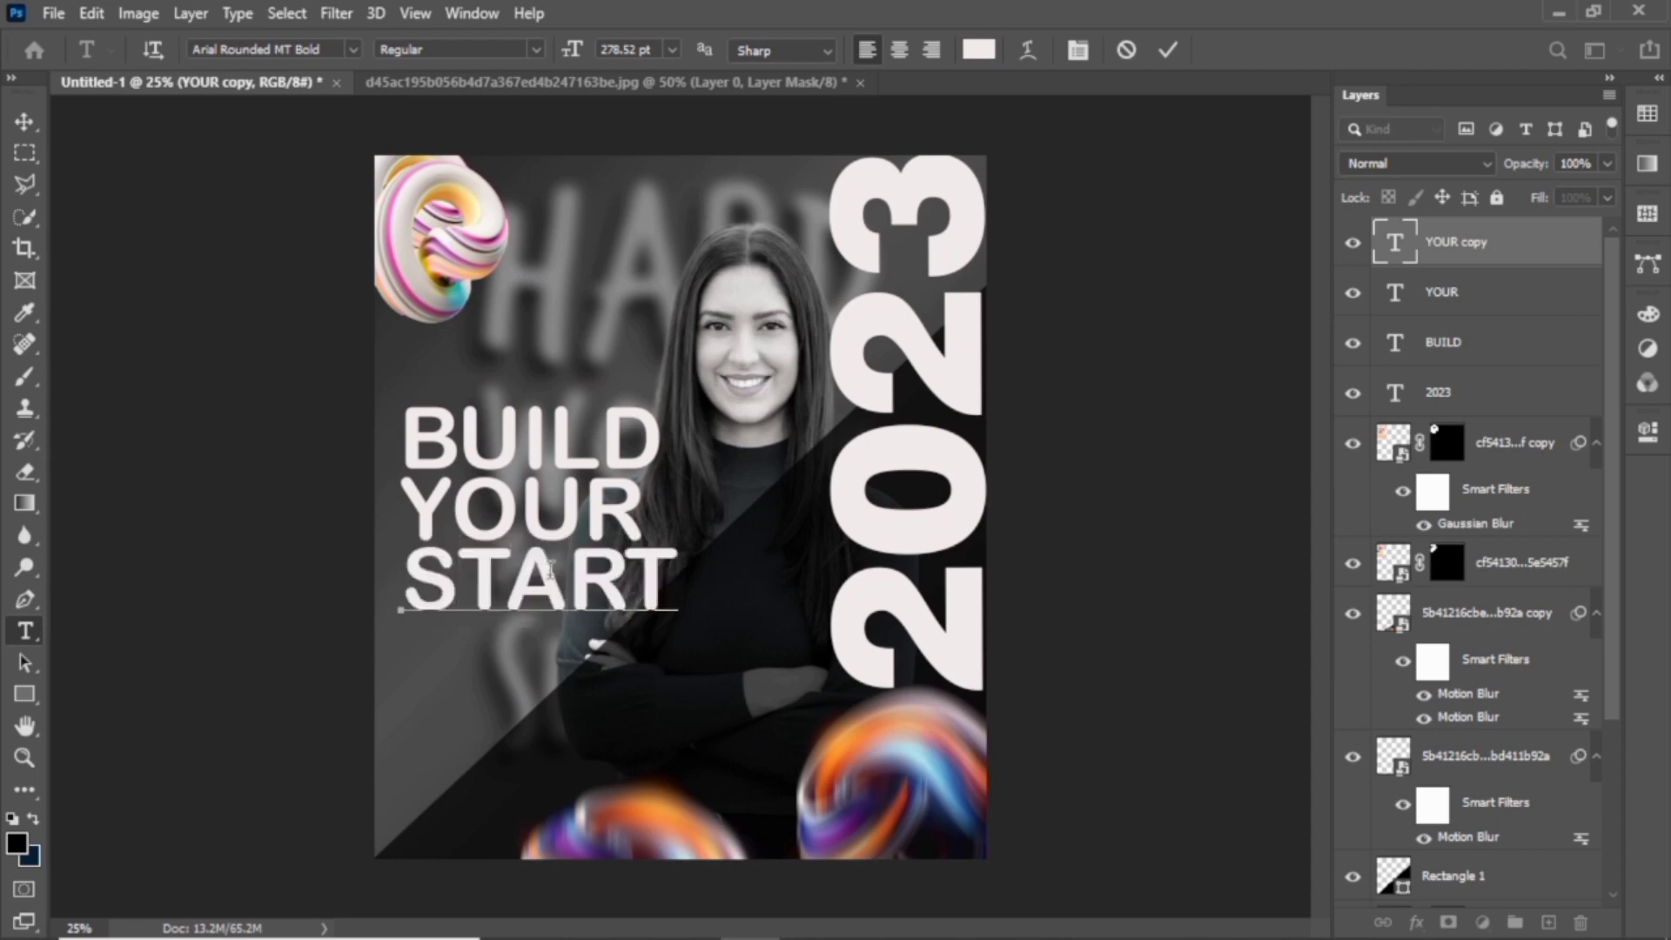
text(-UP)
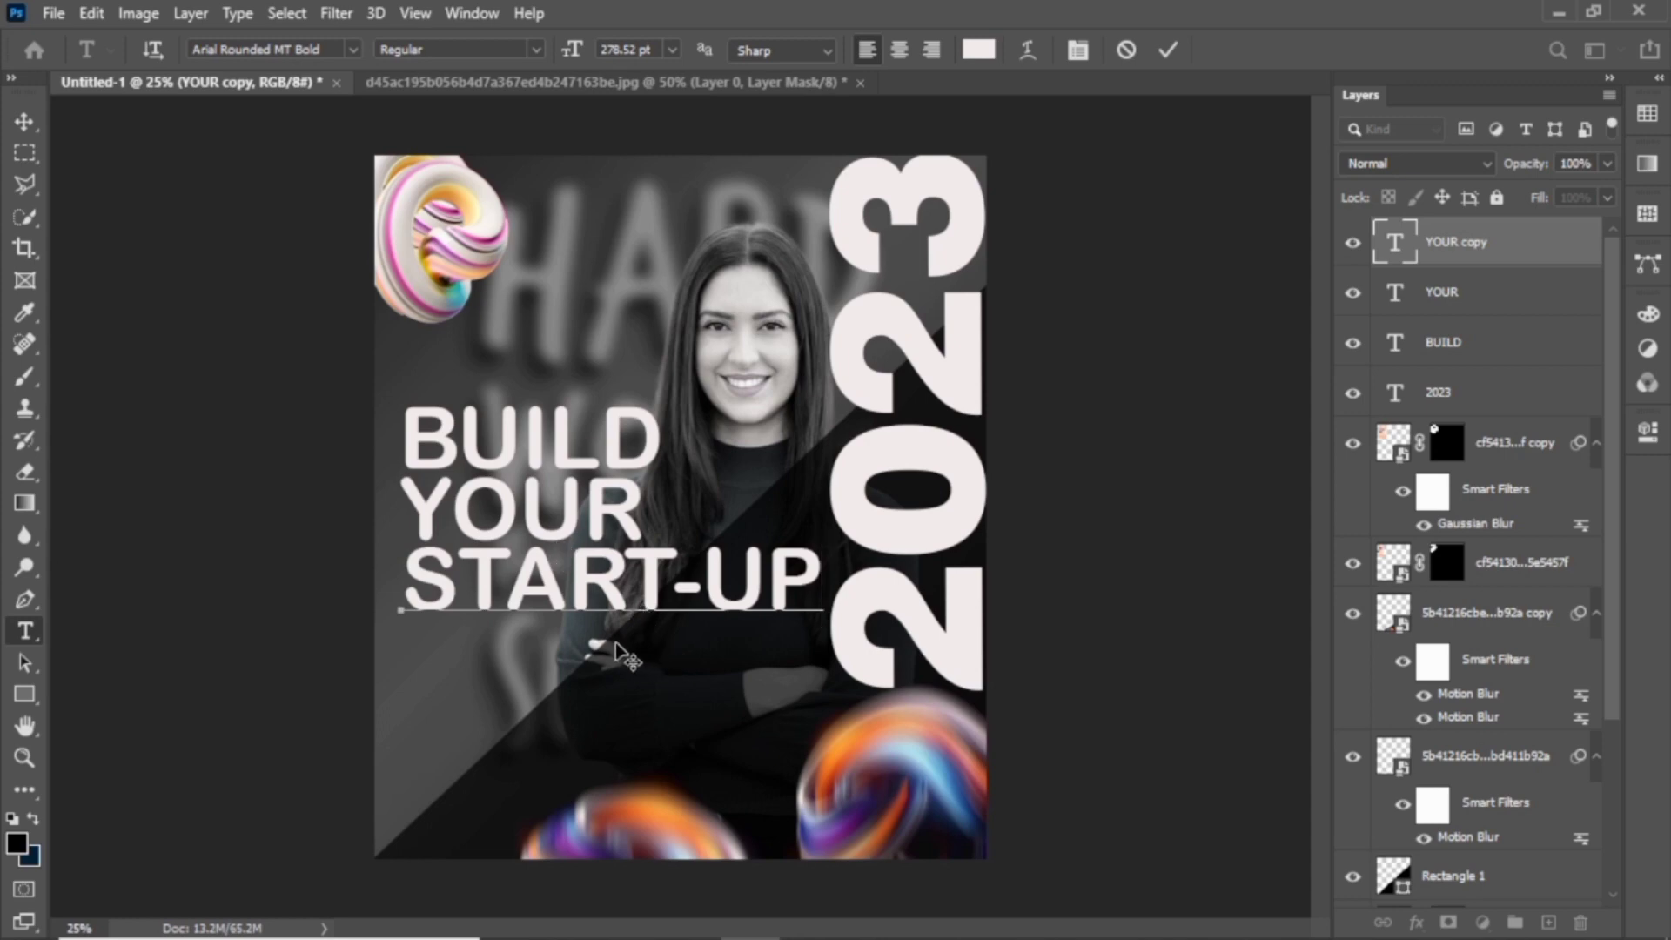
click(25, 121)
key(ctrl)
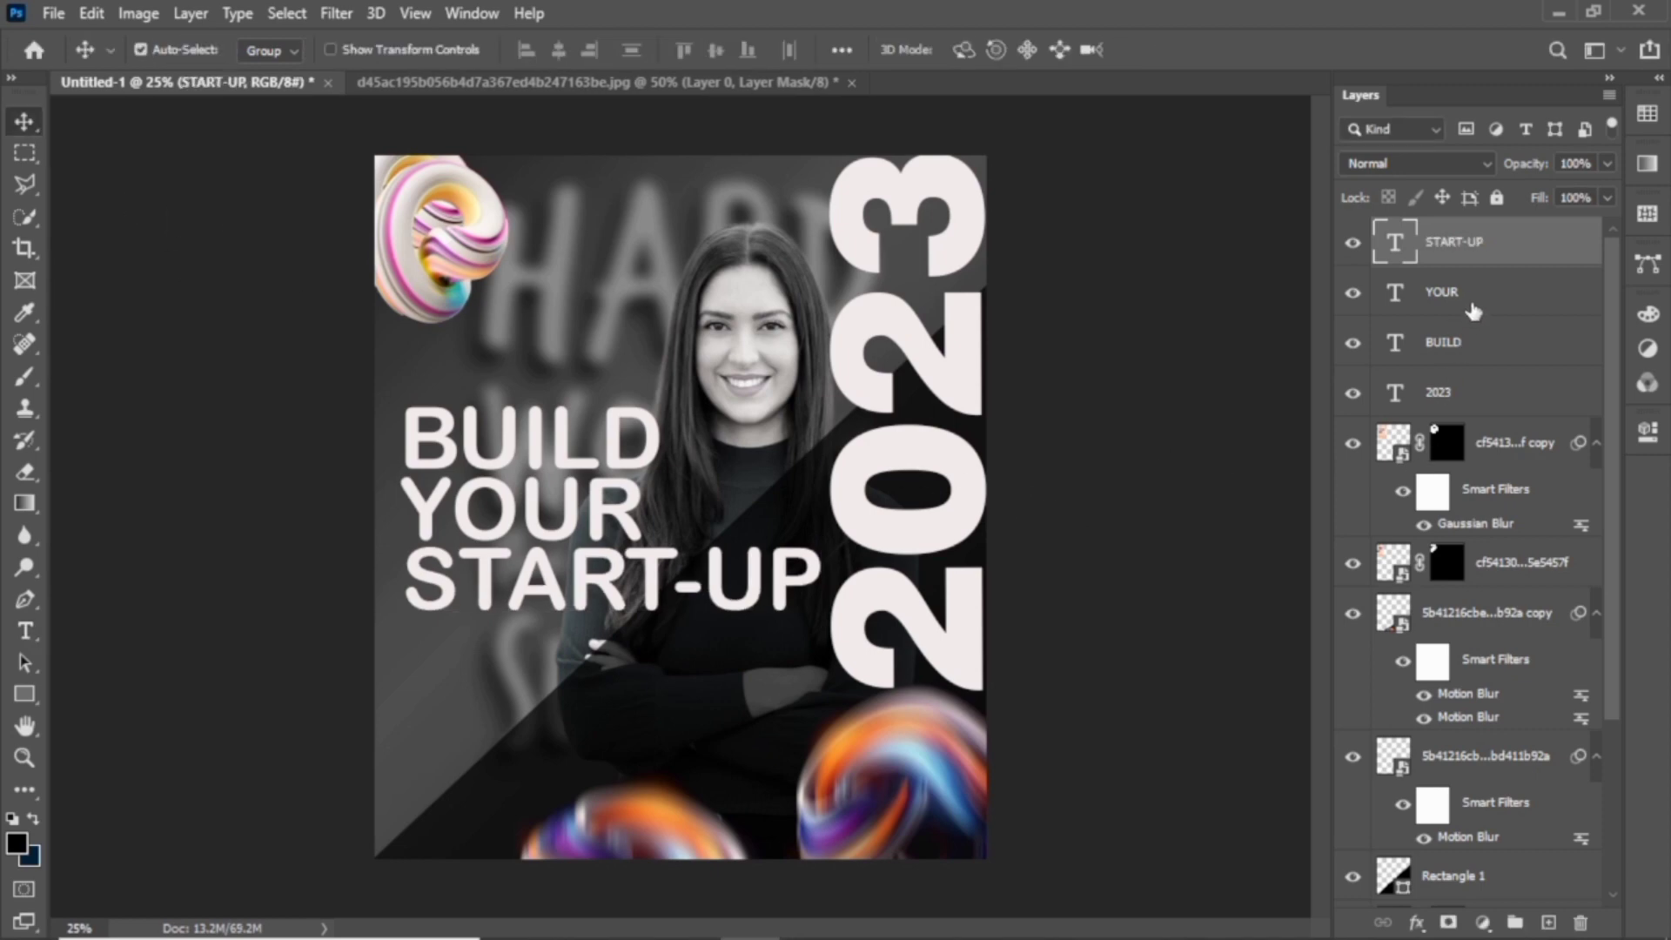
Shrink the three headline layers slightly and nudge the block to the right
shift+click(1473, 312)
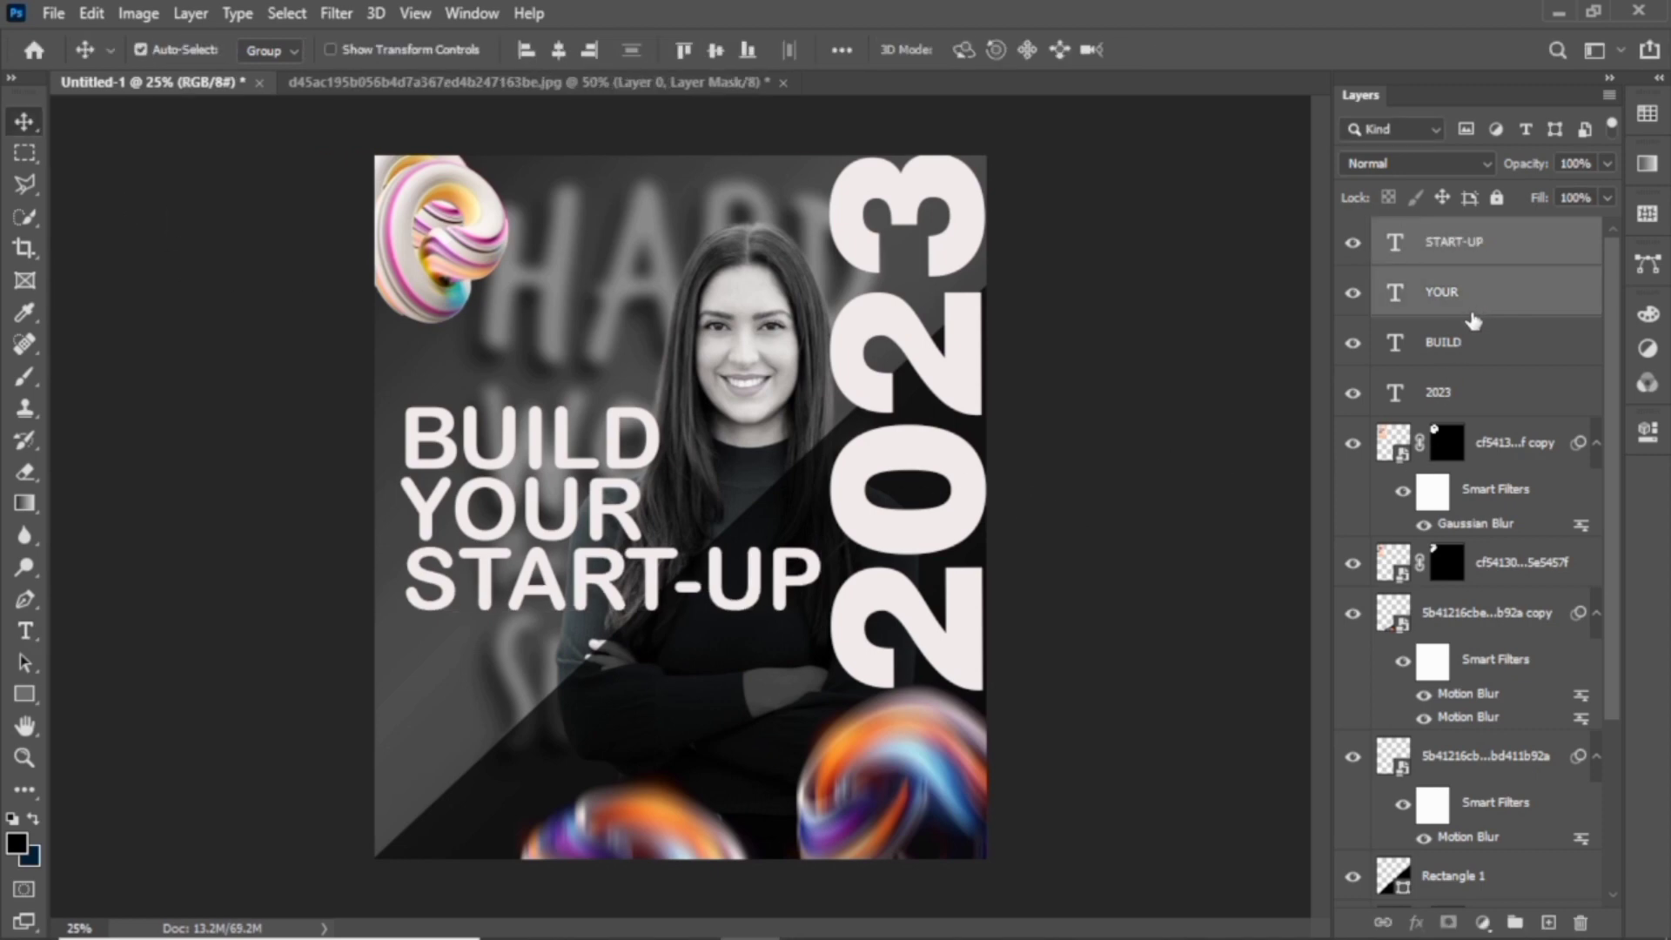
shift+click(1464, 357)
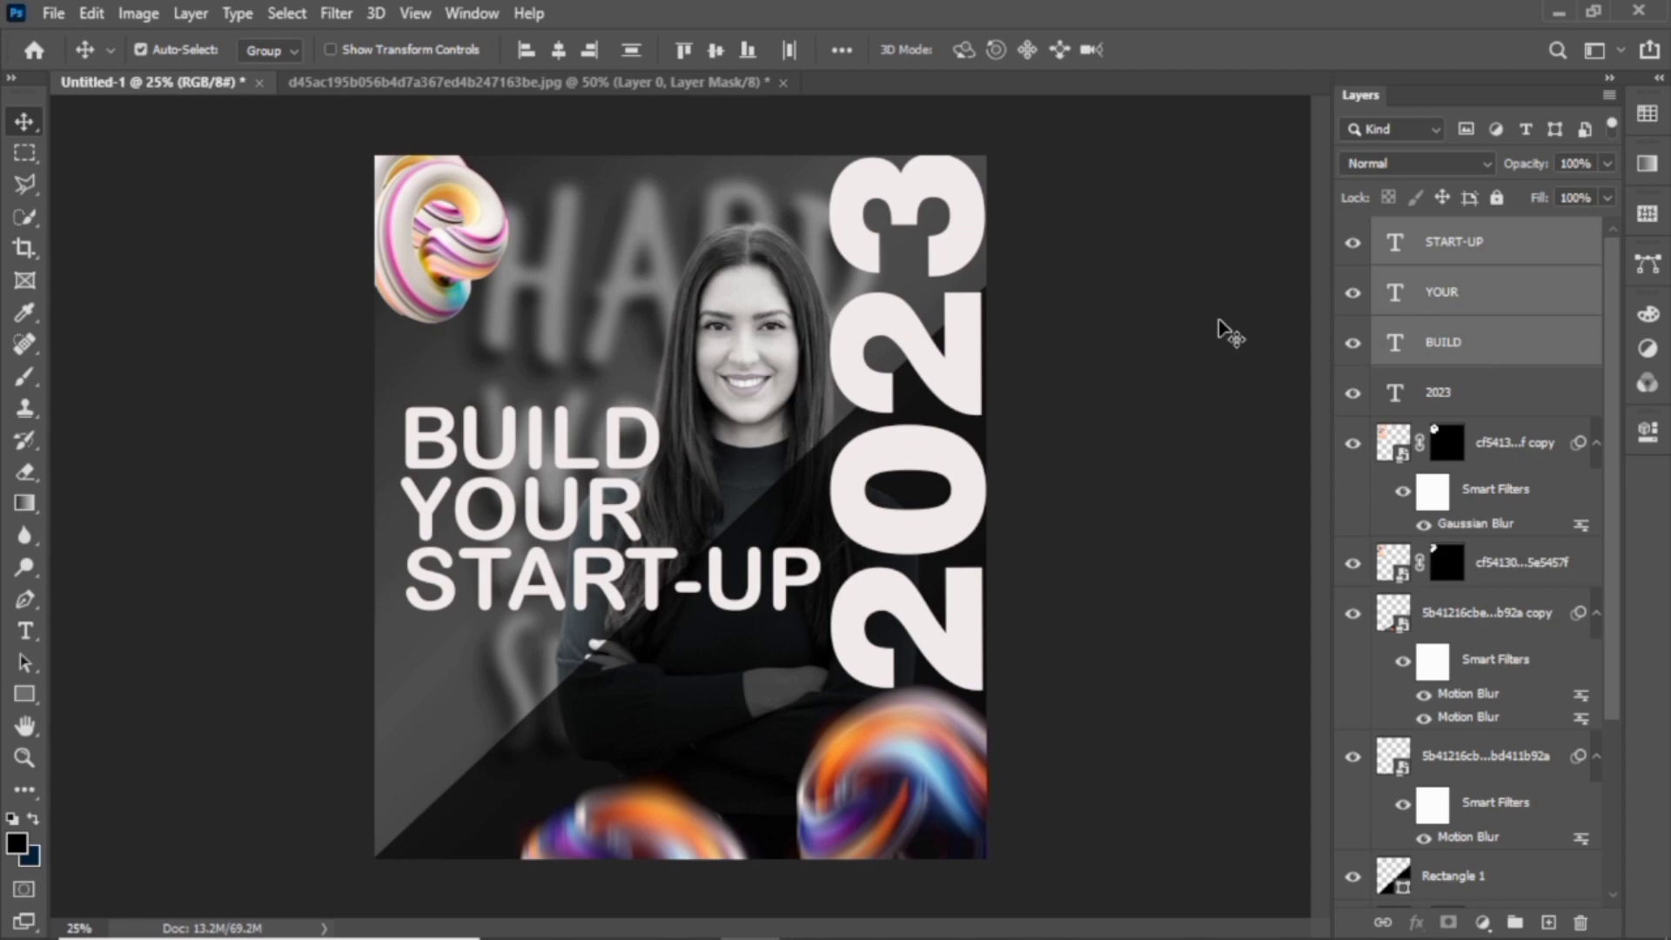
key(ctrl+t)
drag(825, 398, 776, 428)
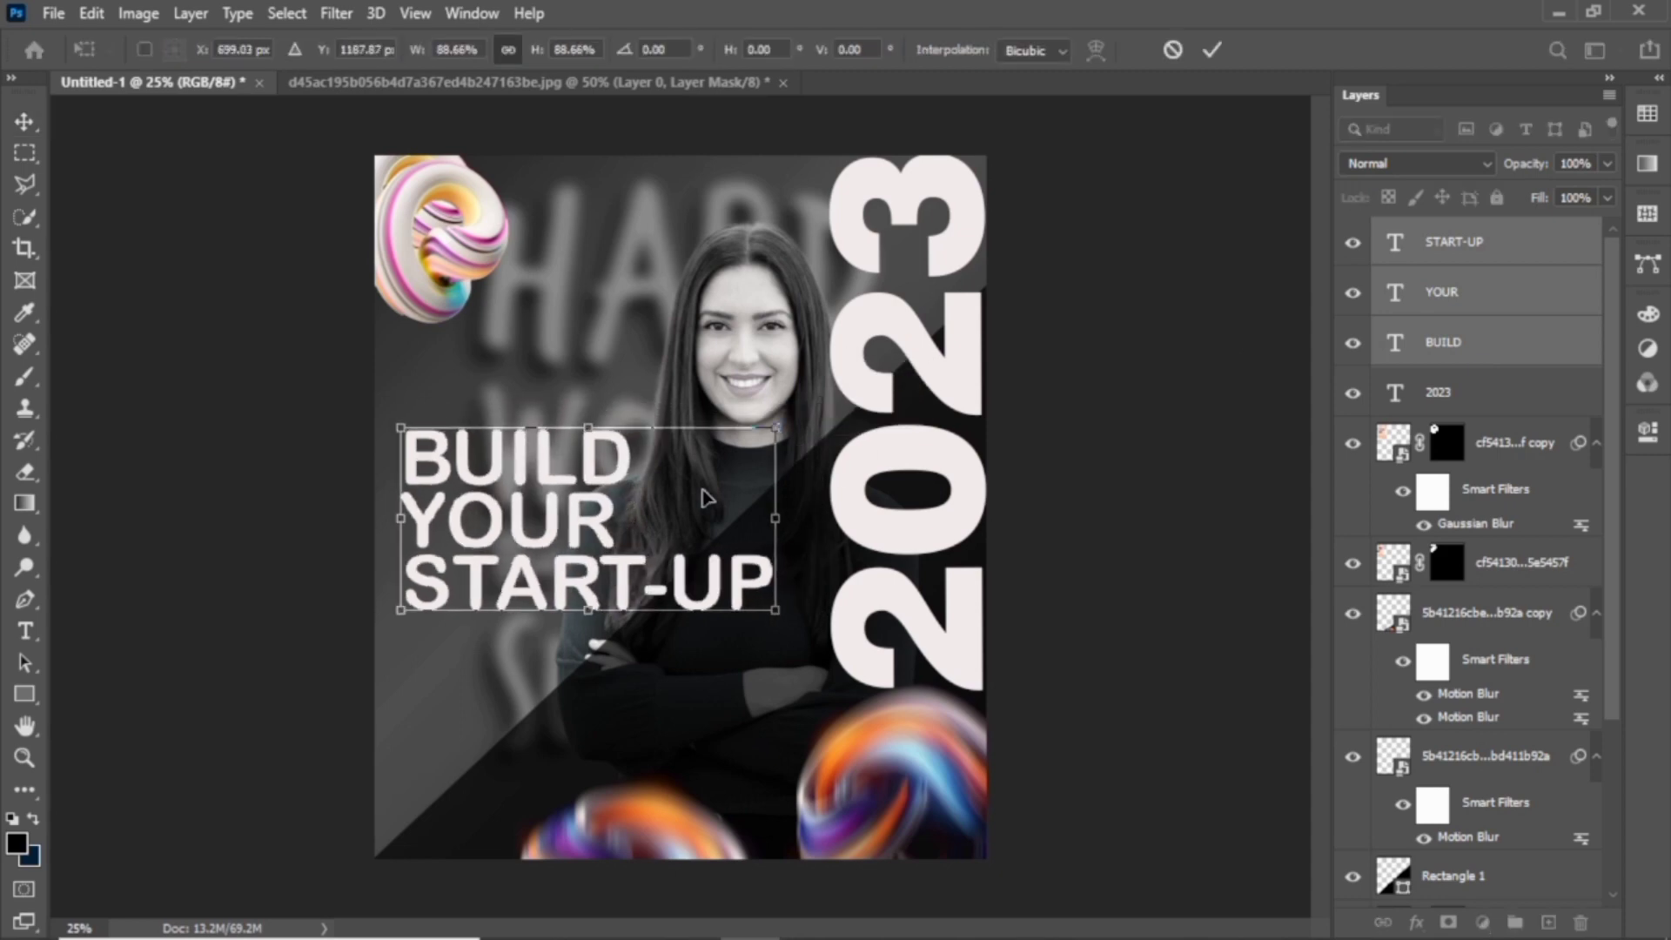
drag(679, 506, 680, 514)
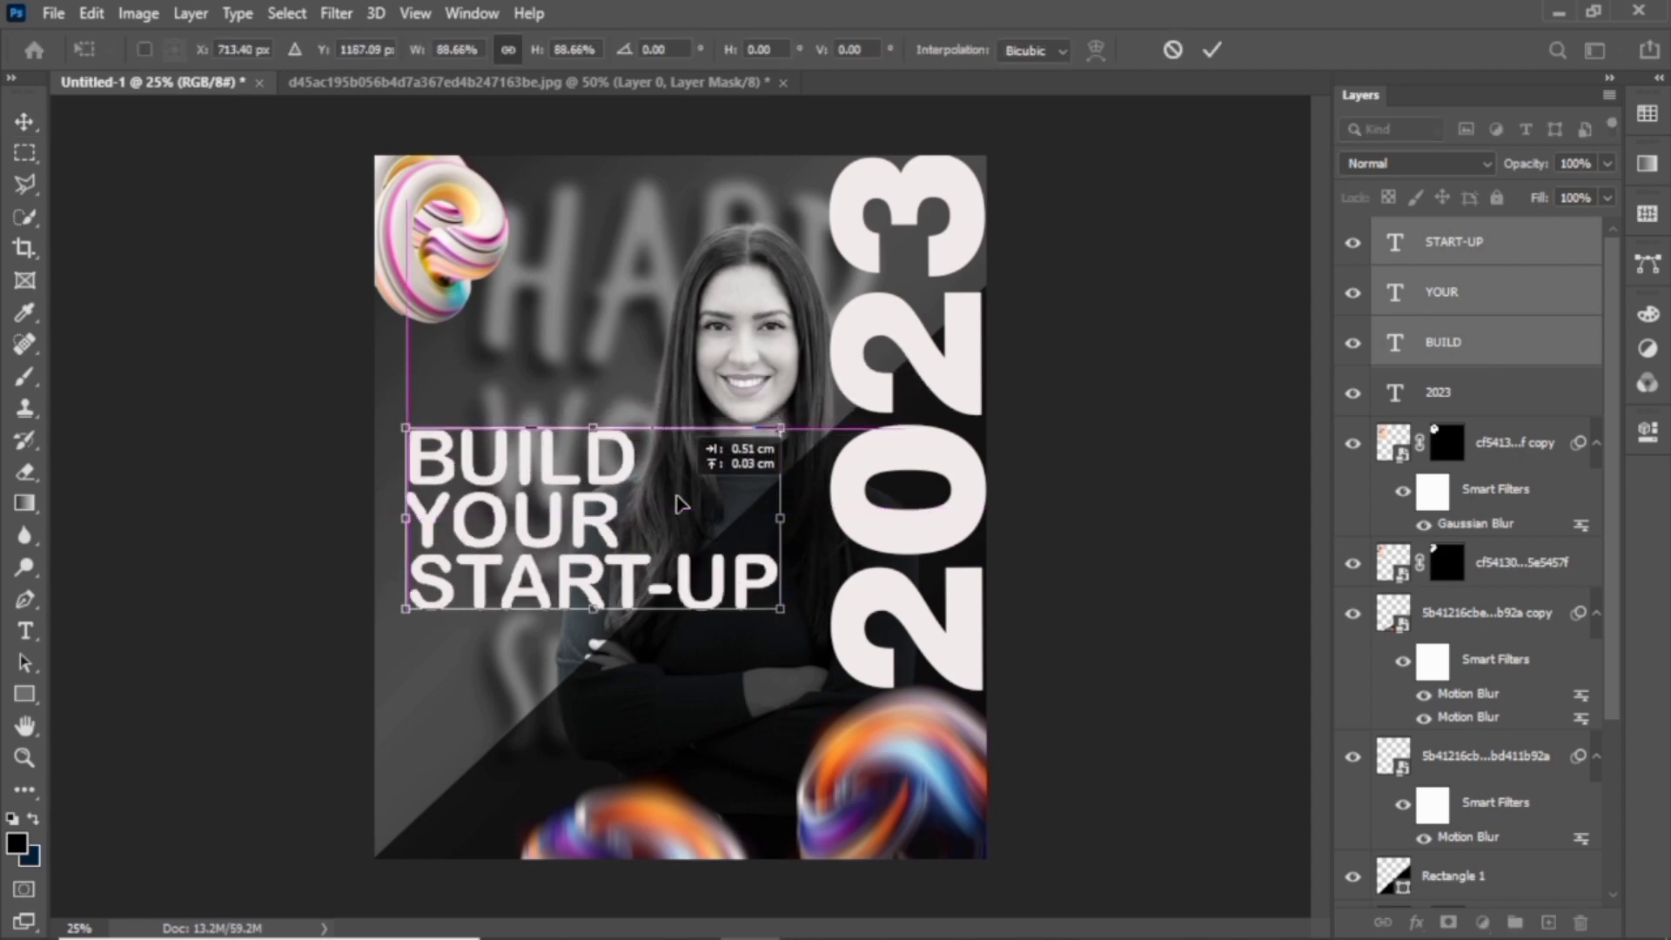
key(Return)
Start a new text layer just below the START-UP line
click(1440, 348)
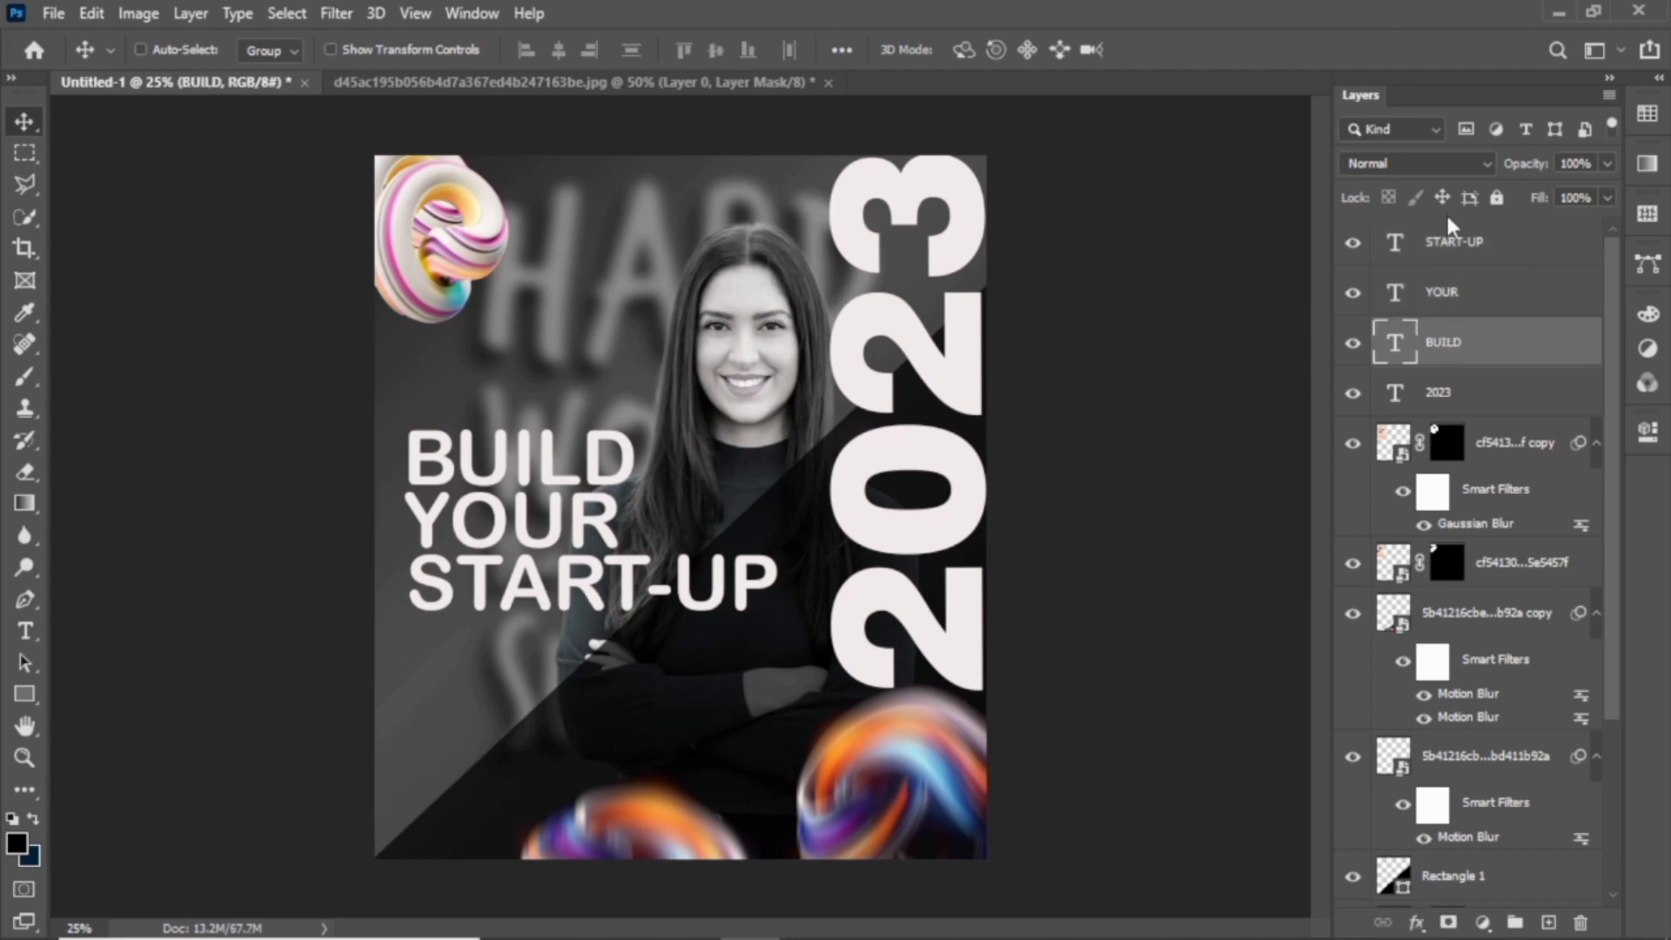
click(1434, 248)
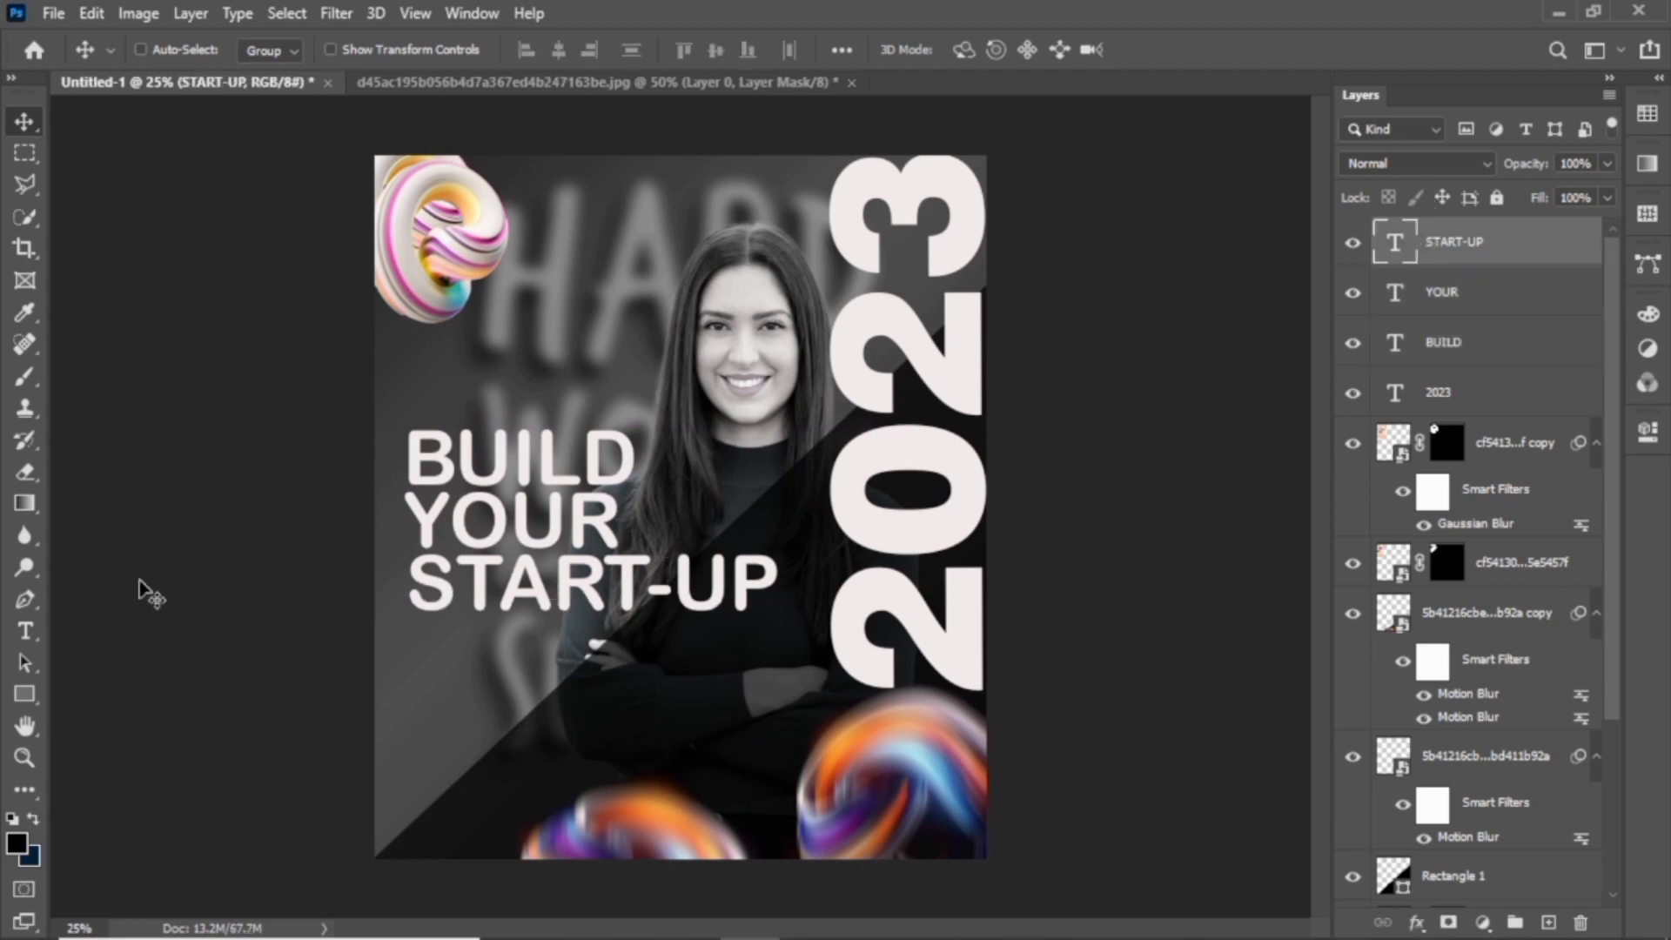
click(24, 630)
click(450, 658)
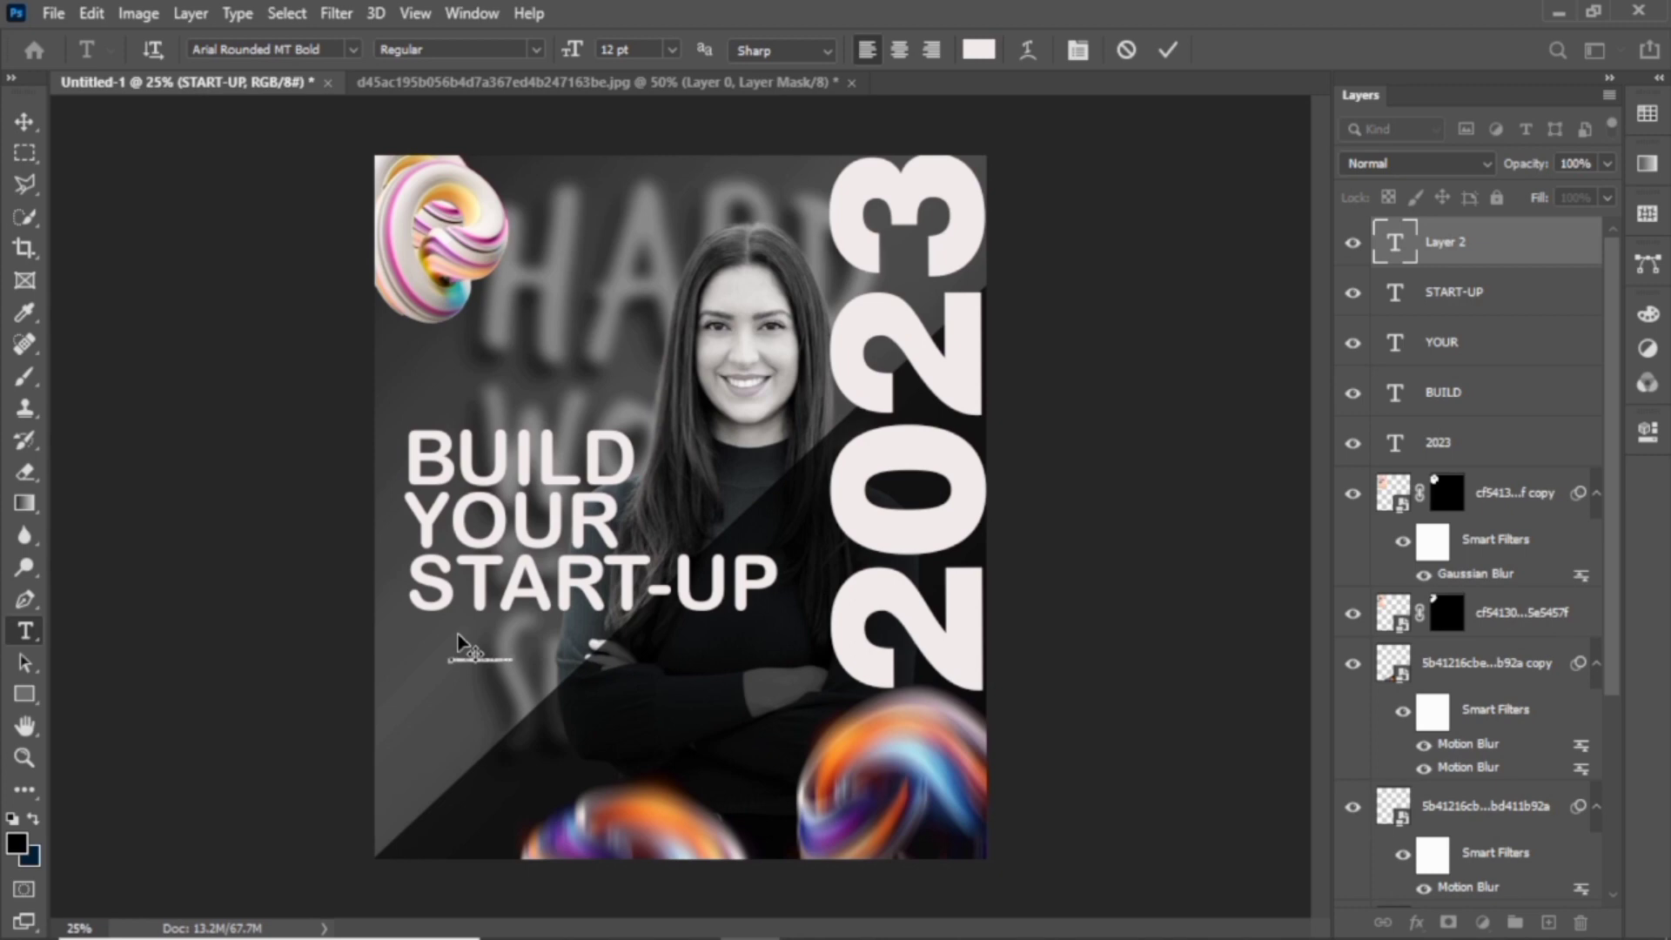
Enlarge the 'Webinar confrence from entrepreneurs' line and place it under START-UP
click(26, 122)
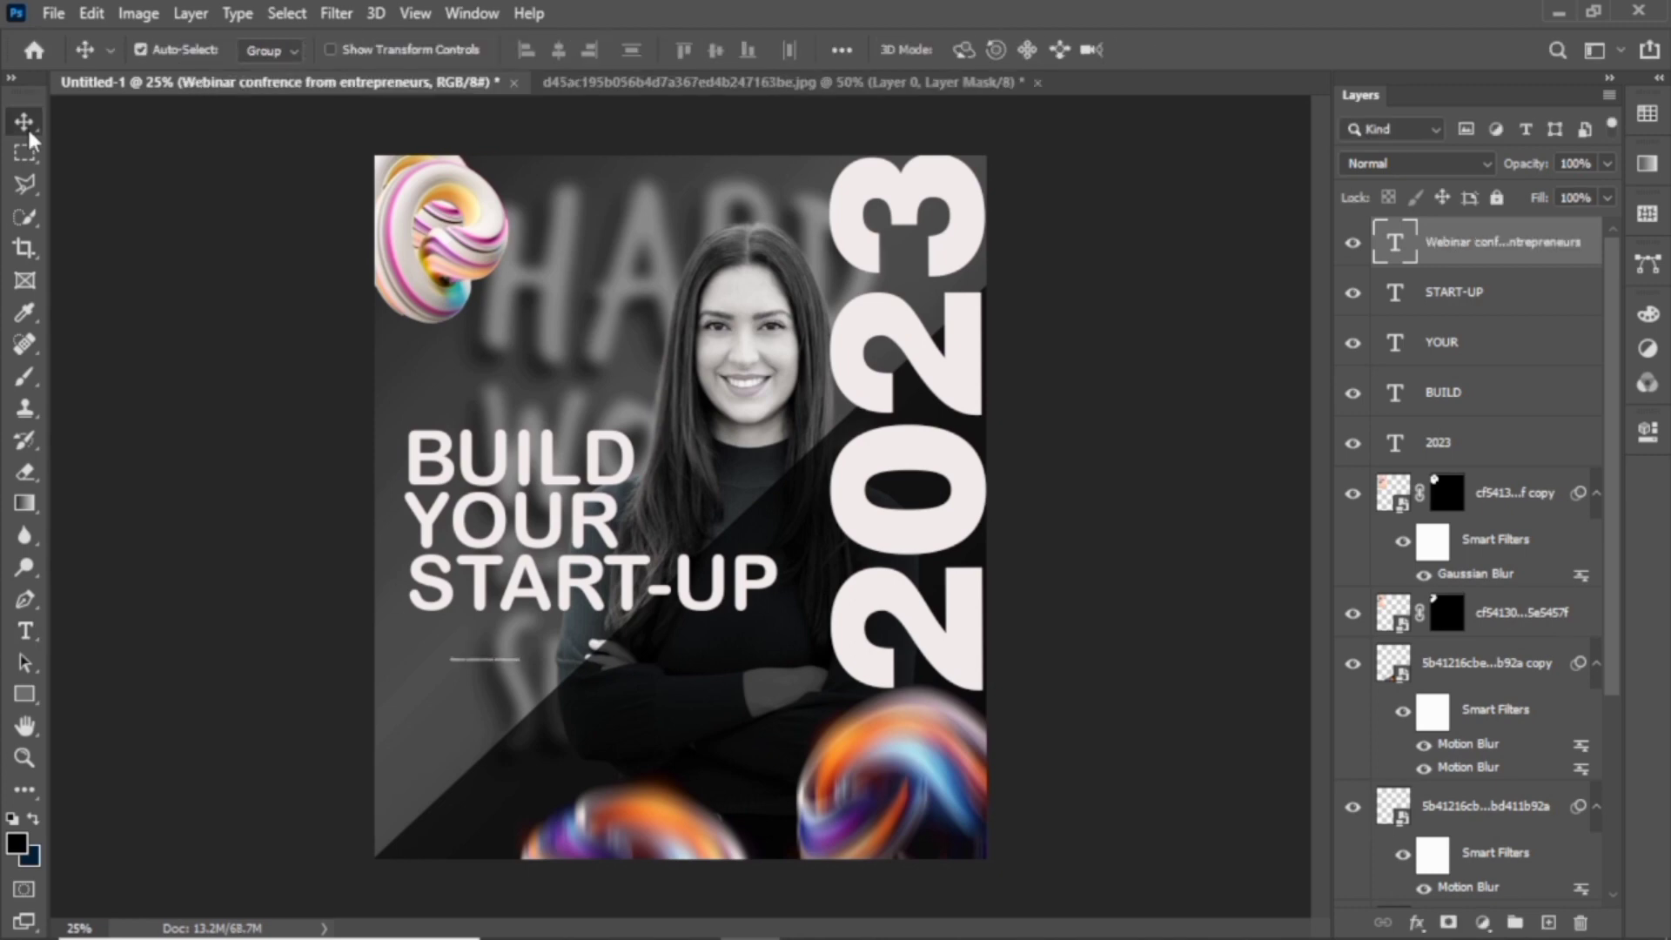
key(ctrl+t)
drag(520, 659, 745, 663)
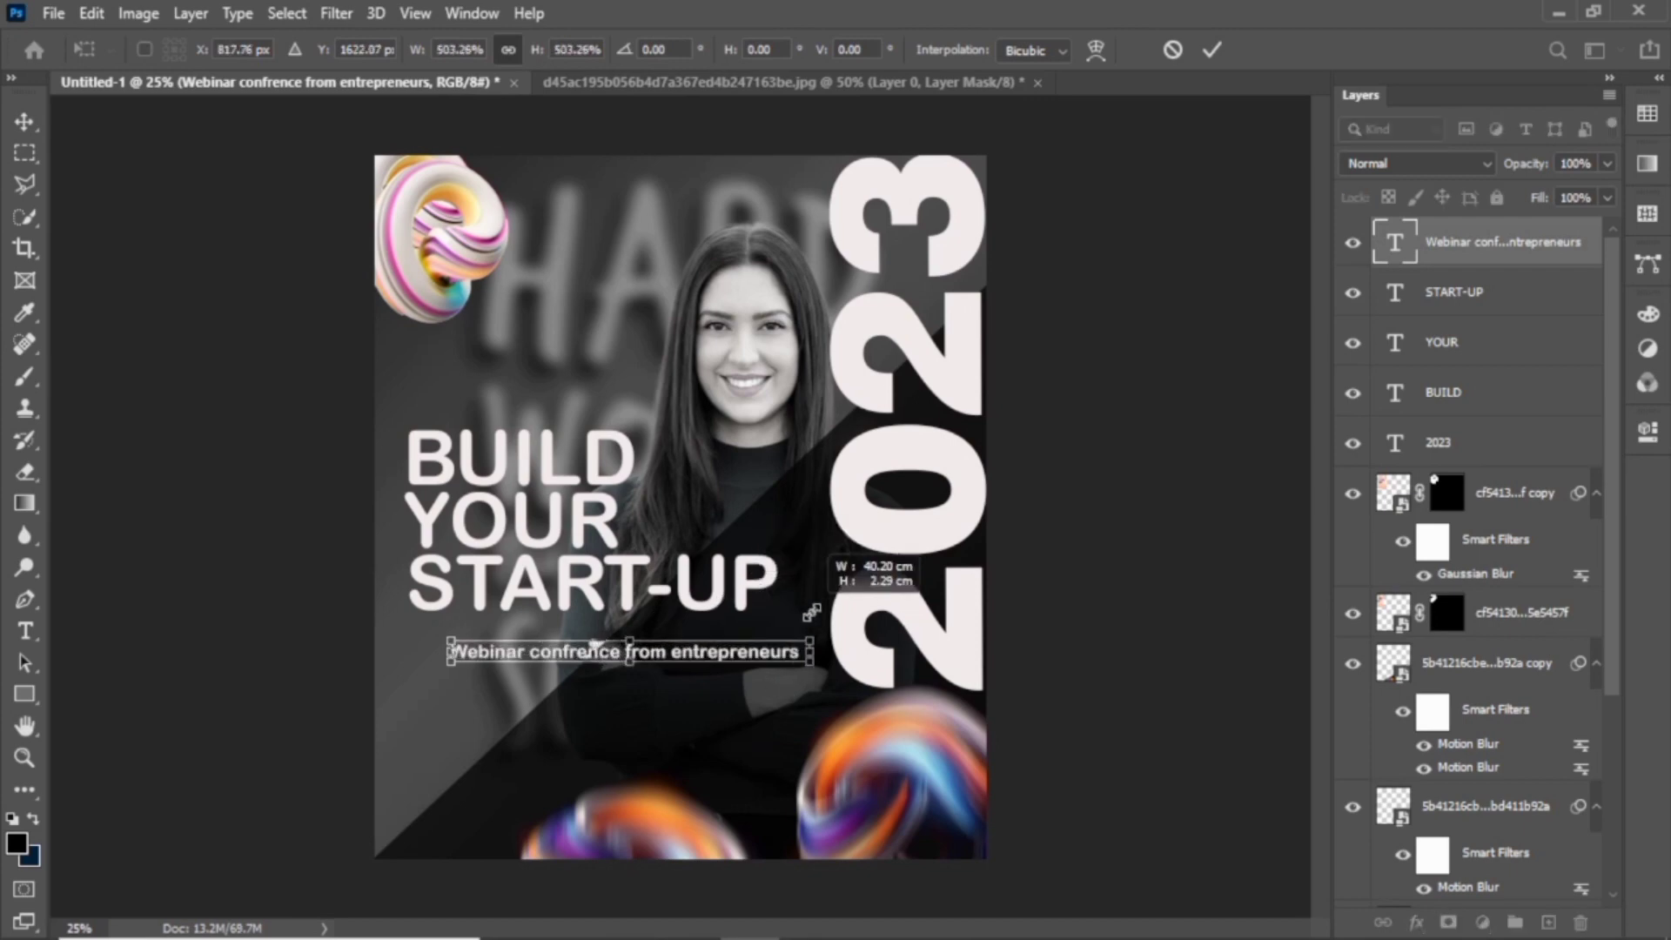
mouse_move(746, 651)
mouse_down()
mouse_move(816, 654)
mouse_move(707, 632)
mouse_up()
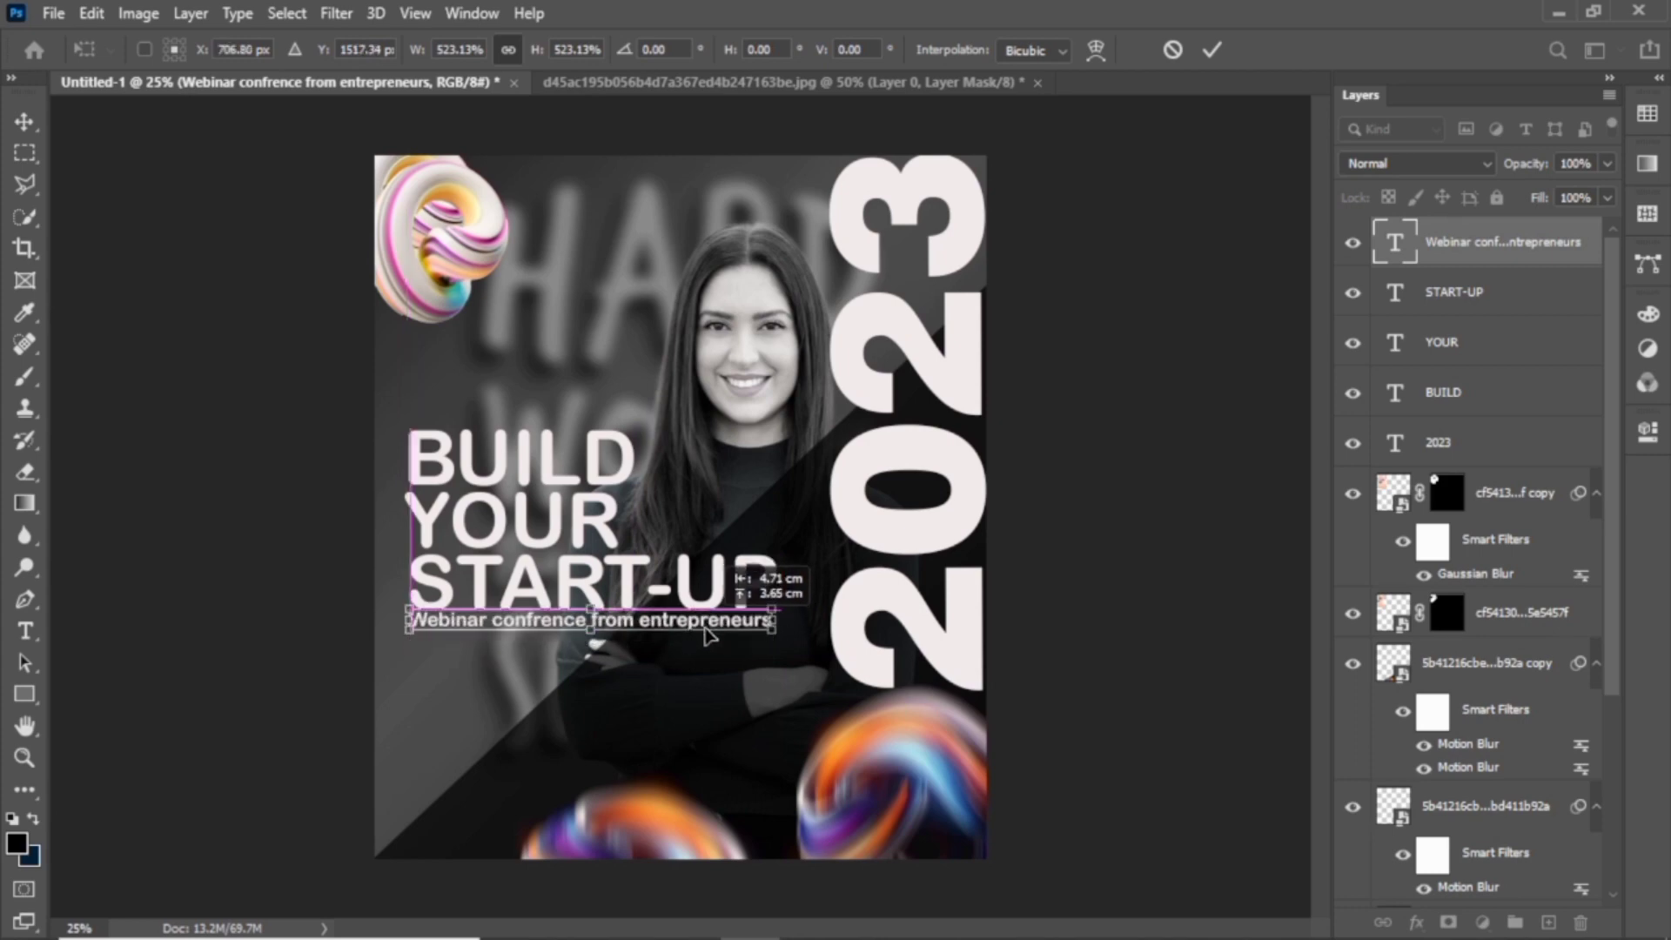
drag(706, 628, 709, 631)
click(24, 122)
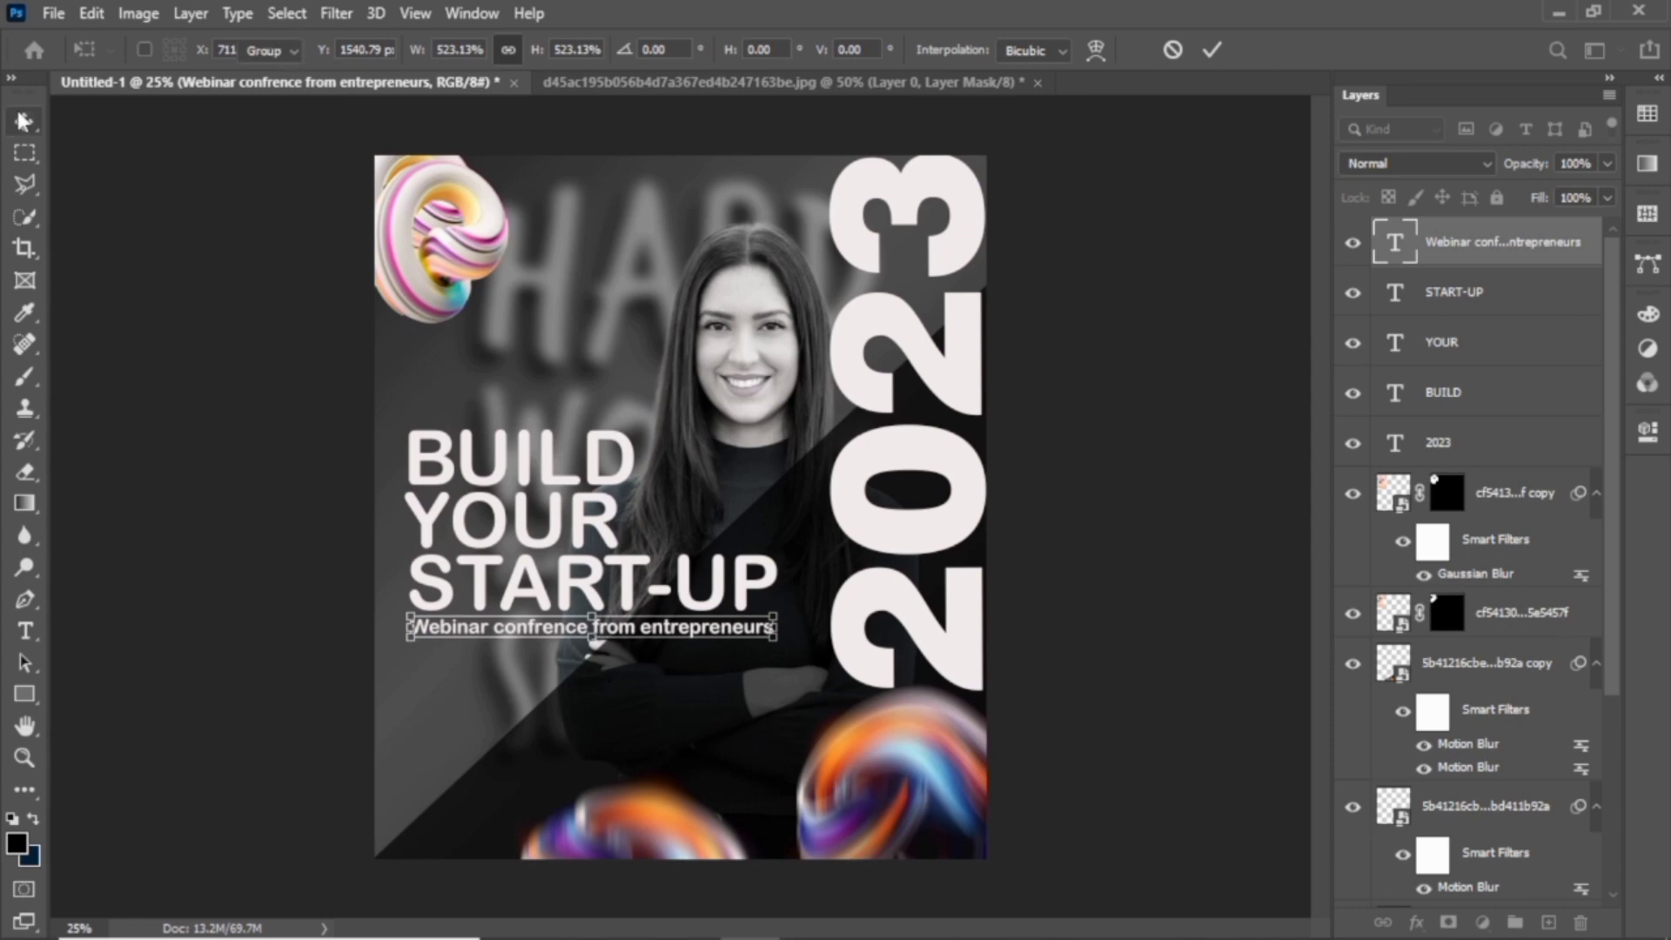
Set the webinar line in Bahnschrift and nudge it closer to START-UP
double_click(612, 633)
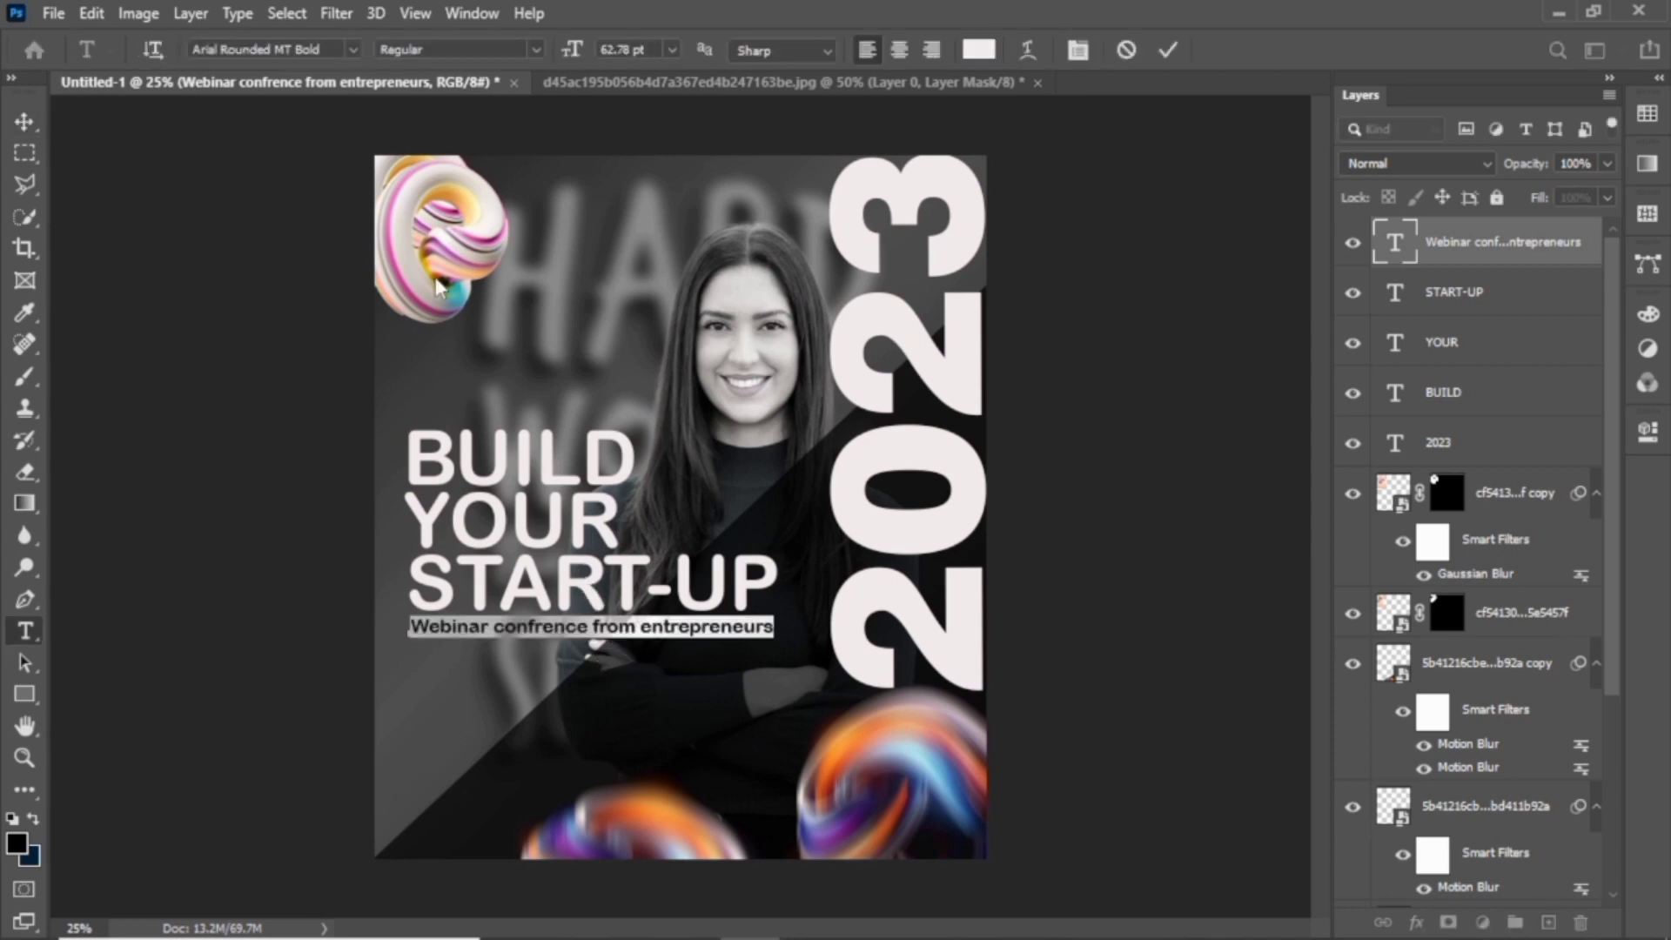
click(354, 49)
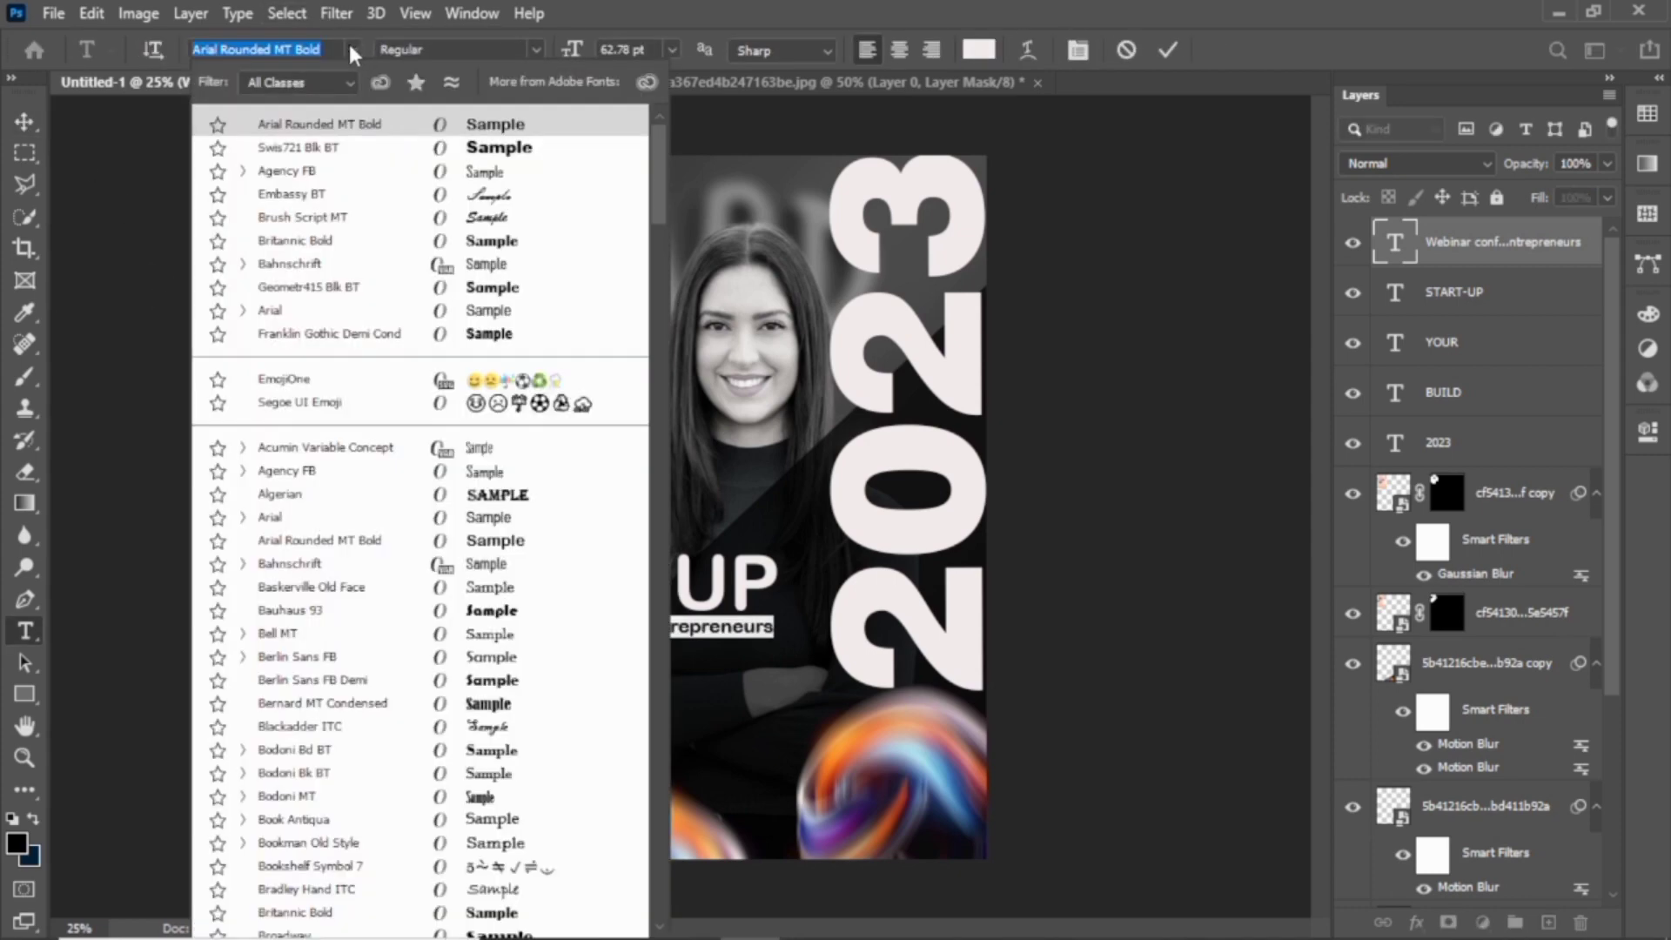
click(468, 266)
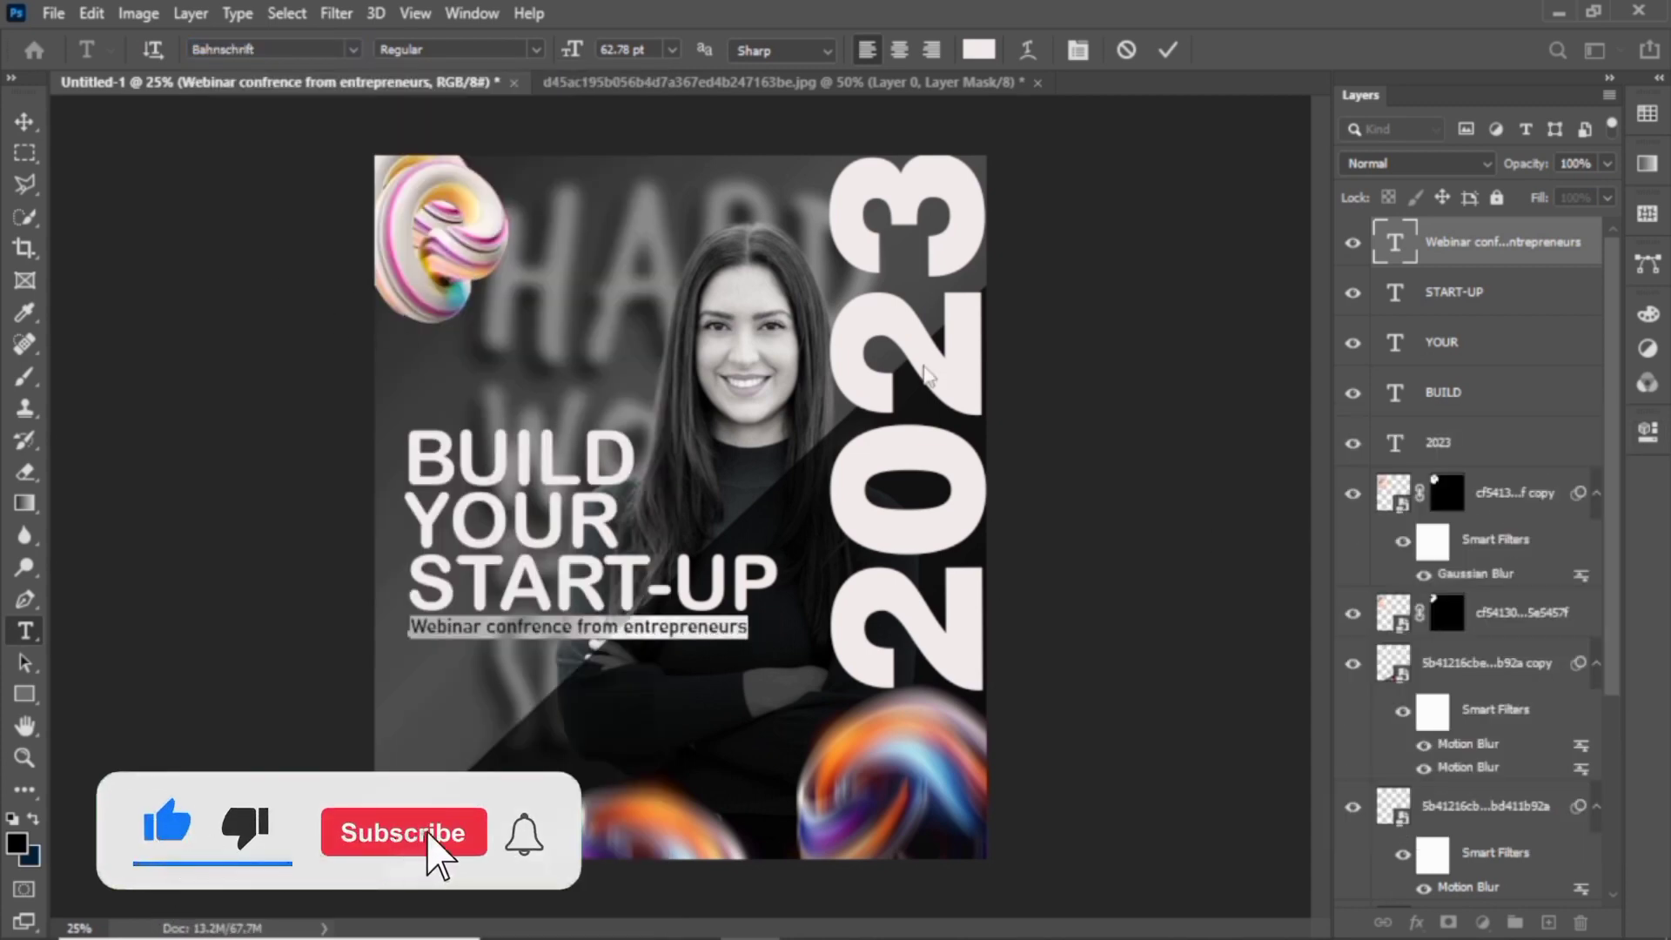
click(24, 121)
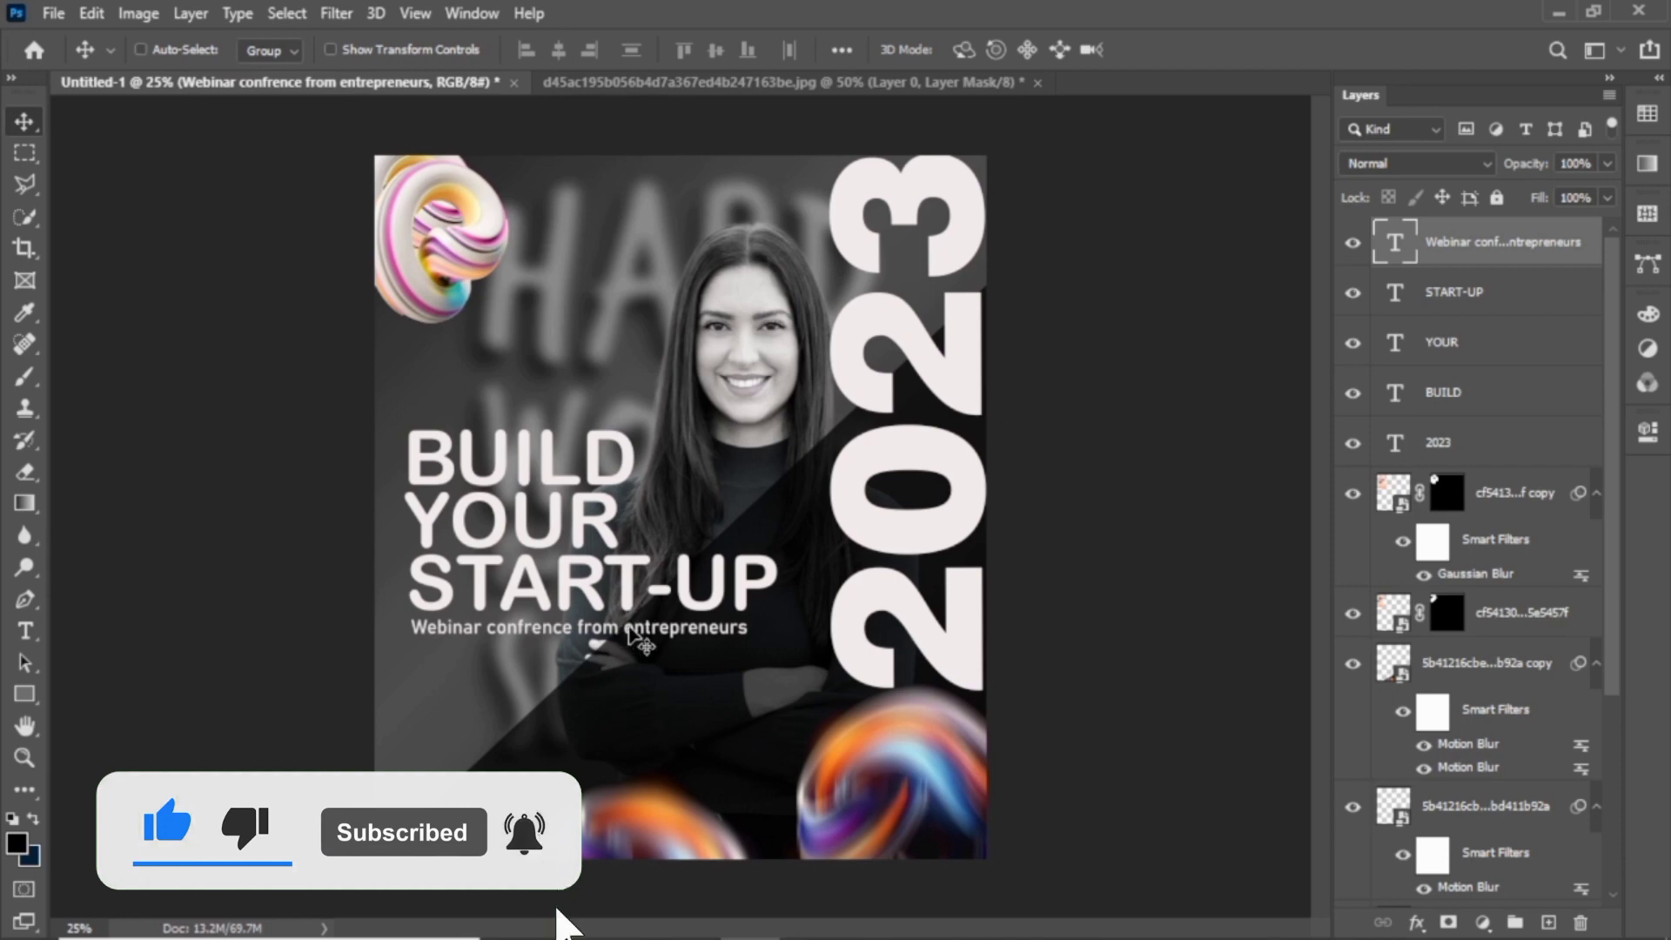
drag(633, 637, 633, 637)
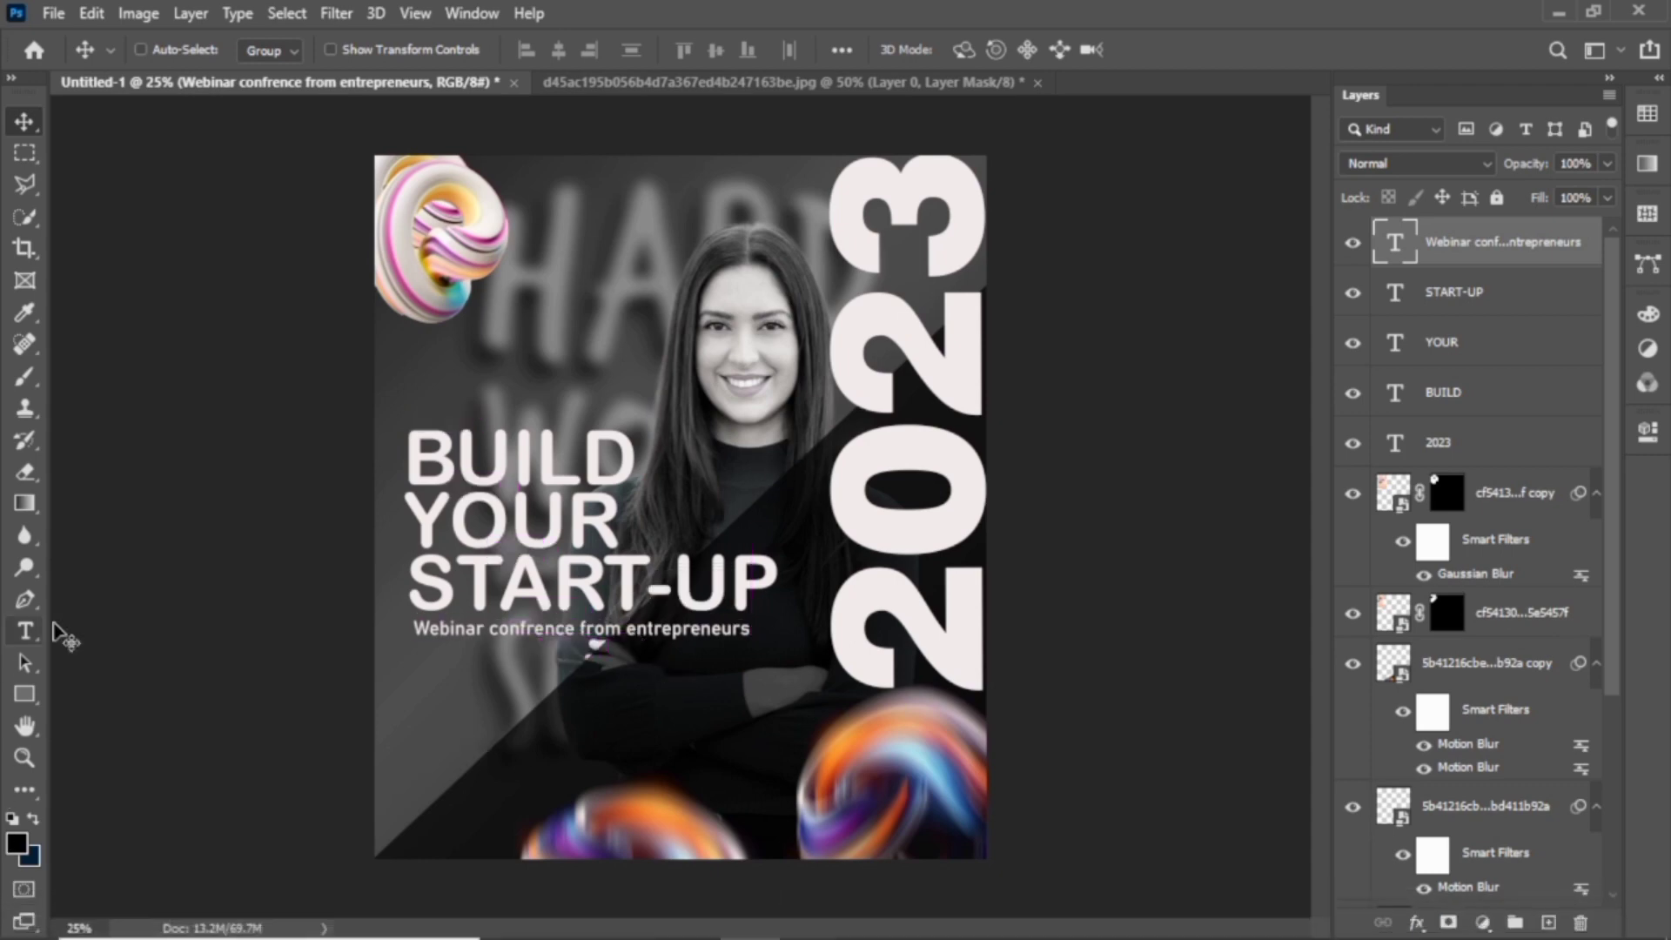
Draw a thin 92 × 8 px bar below the webinar line and fill it dark navy
click(24, 694)
drag(406, 693, 825, 697)
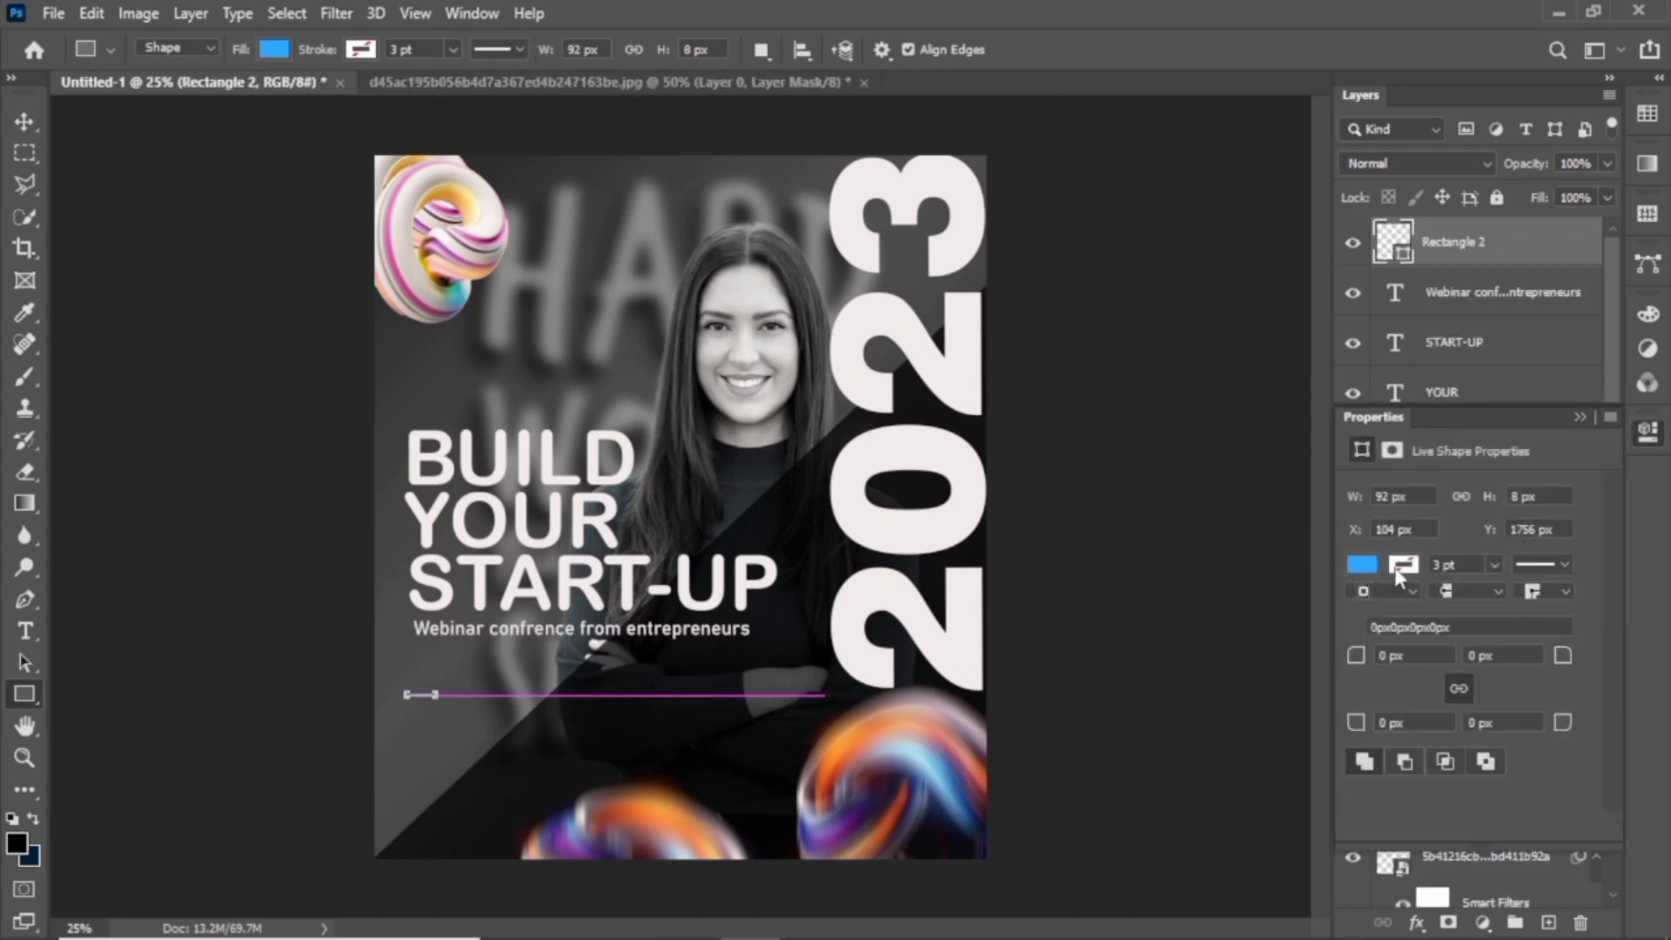
click(1363, 566)
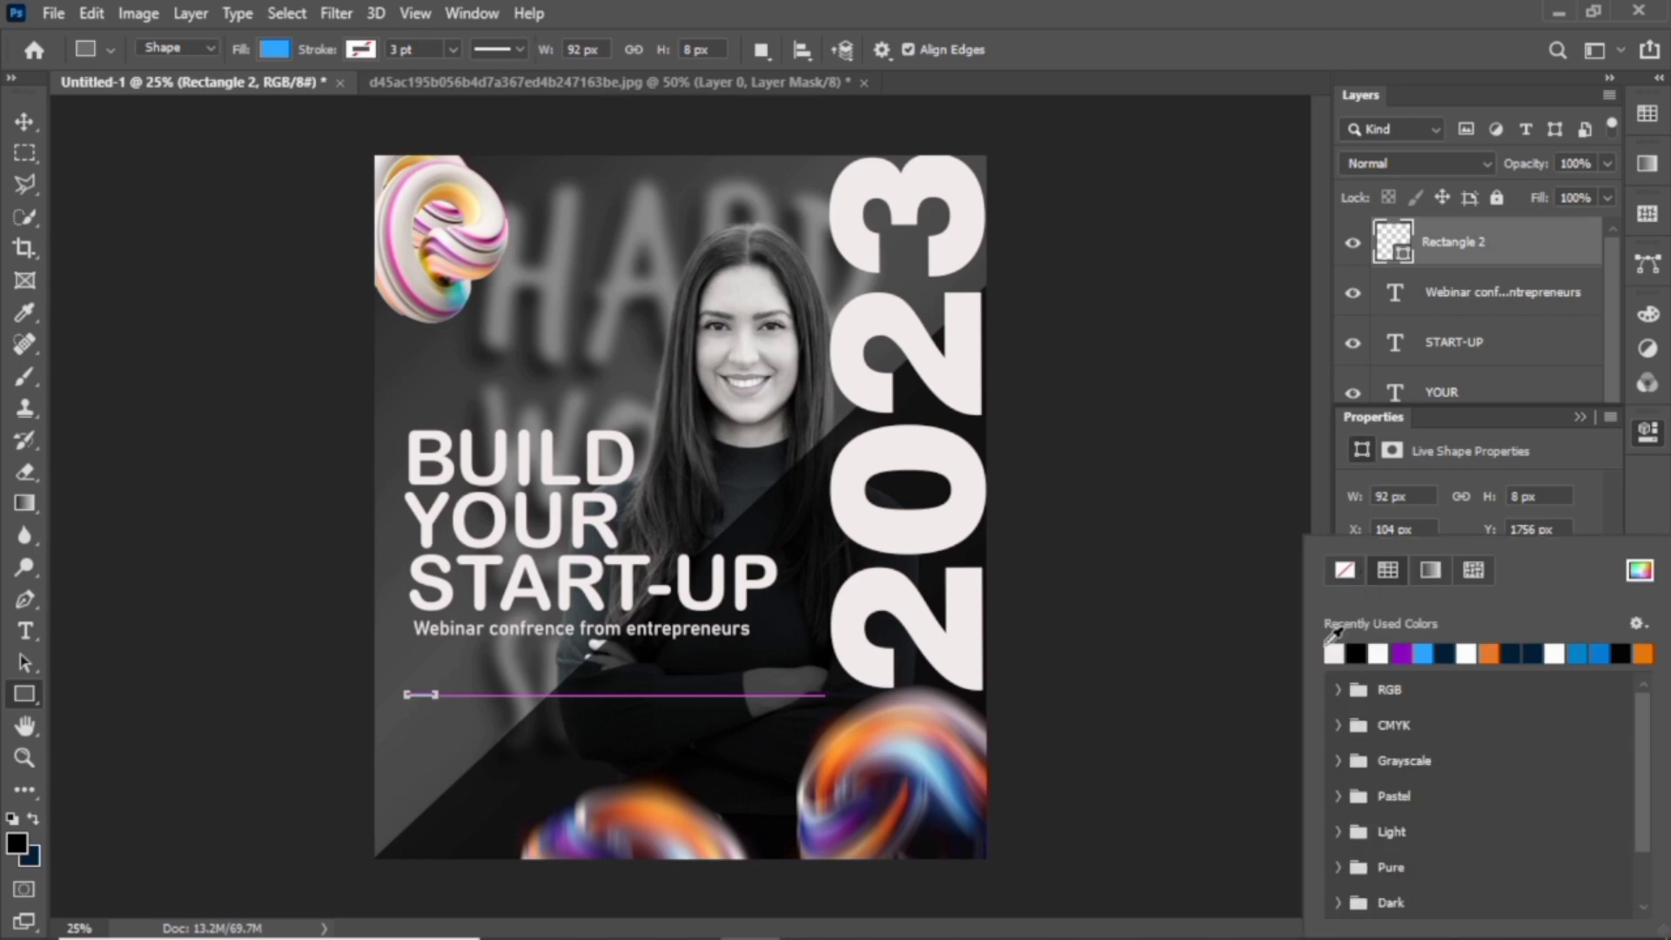
click(942, 765)
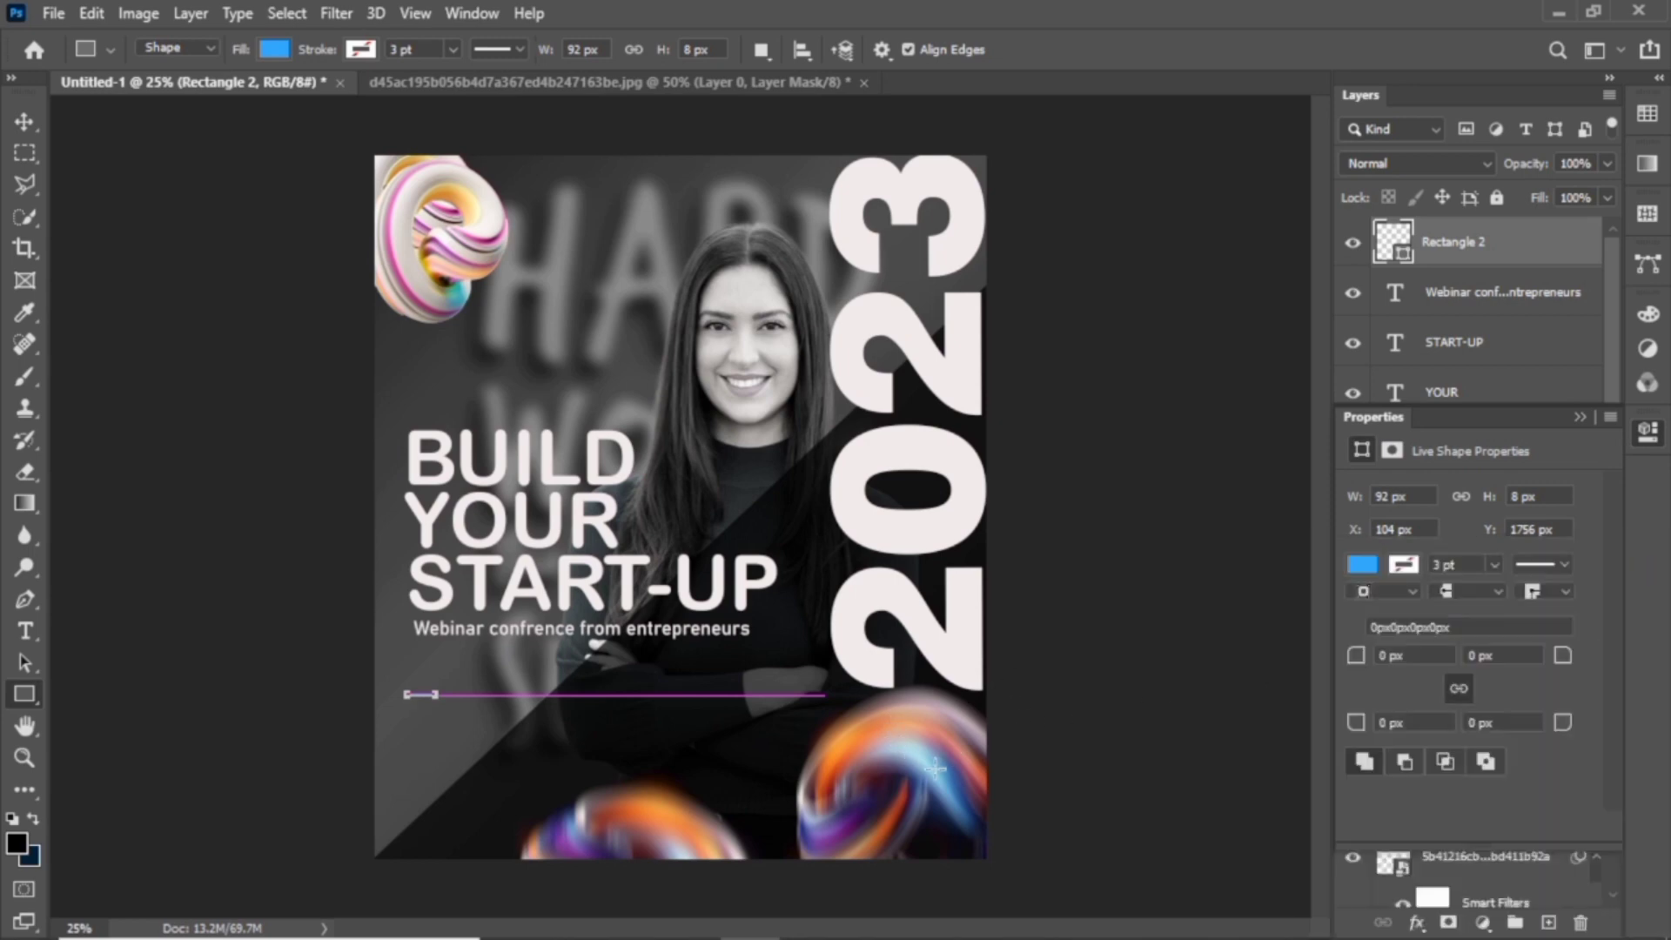
click(890, 393)
click(1362, 564)
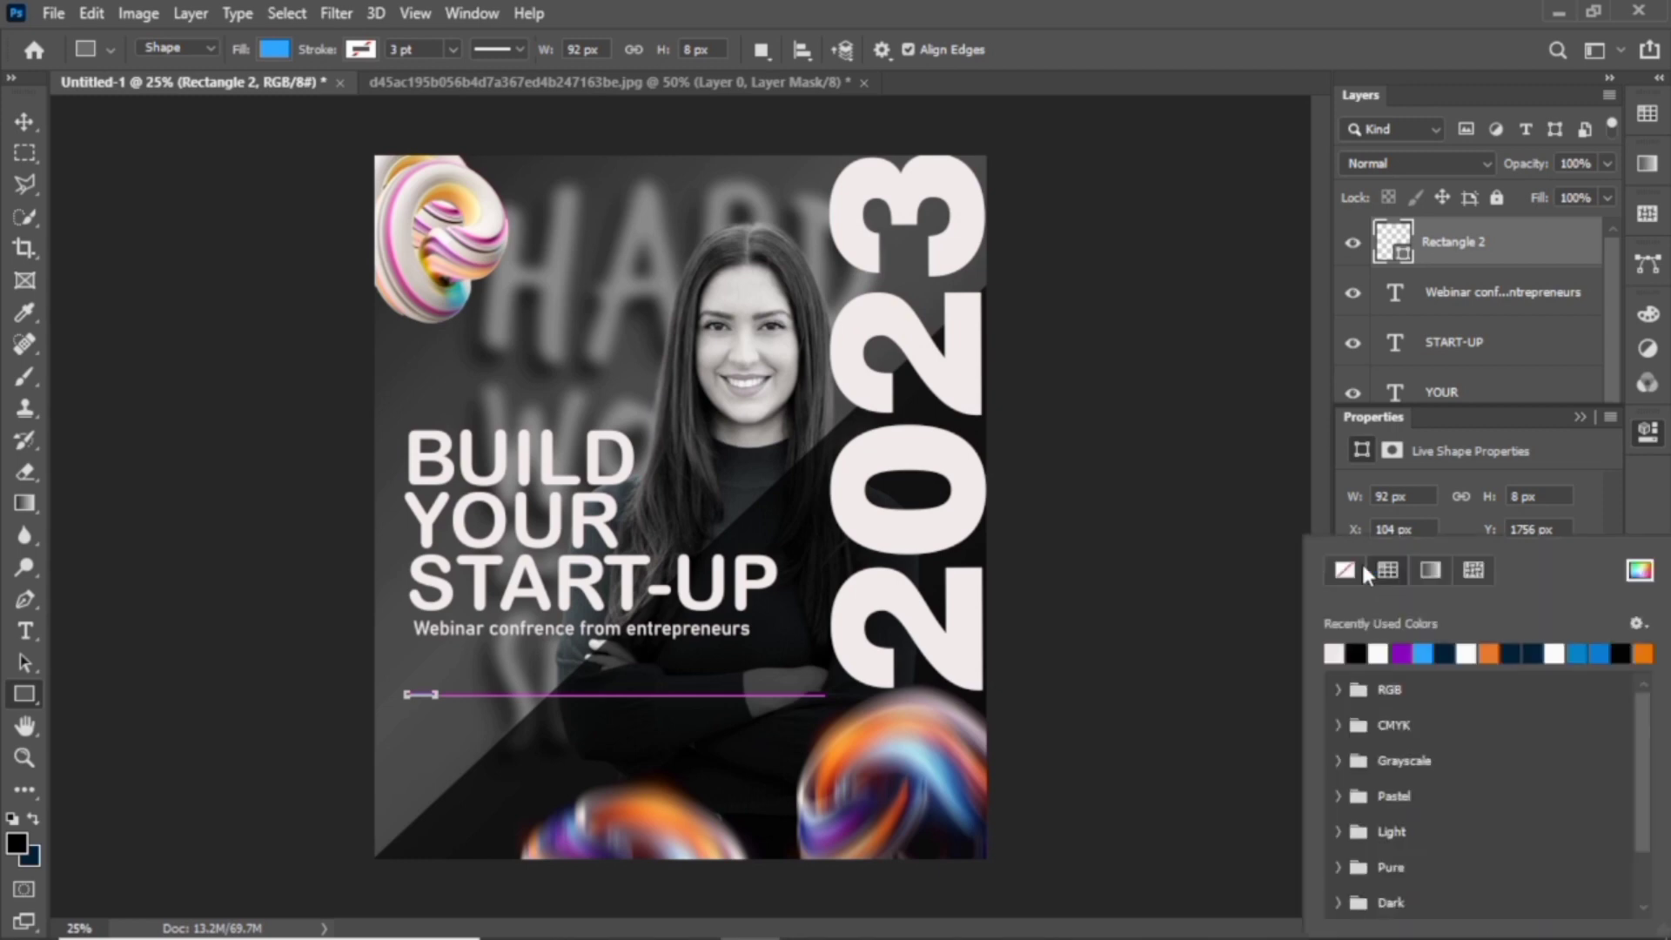
click(1444, 652)
click(23, 122)
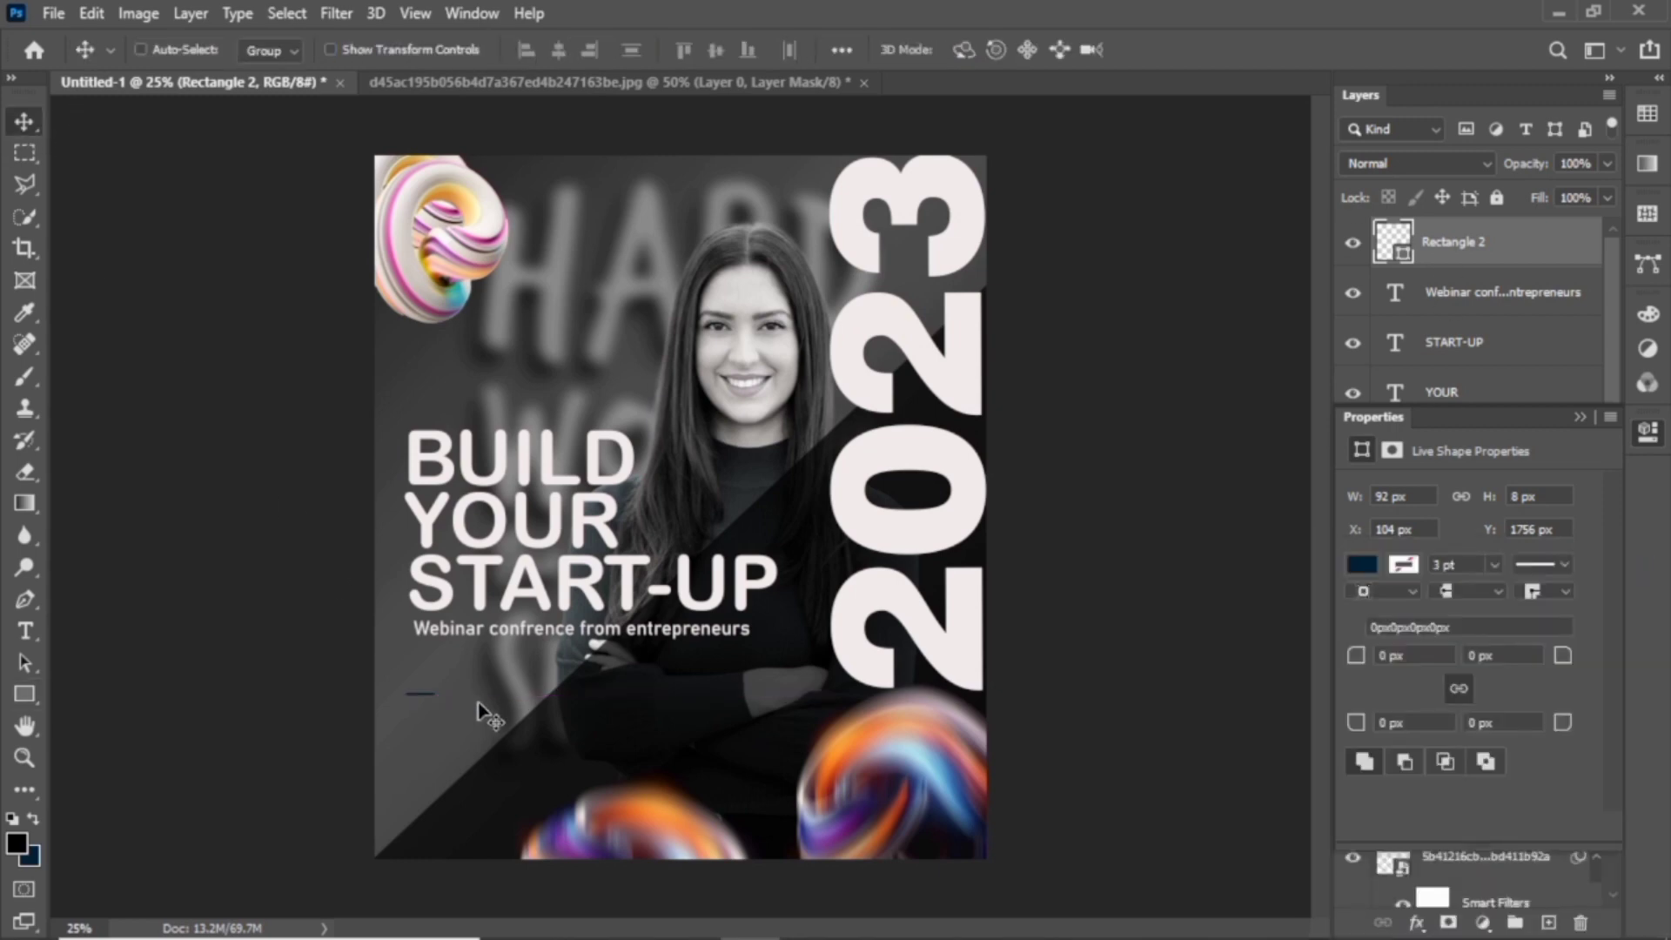
Duplicate the navy bar, shift the copy right and recolour it near-white (#f8fafb)
key(ctrl+j)
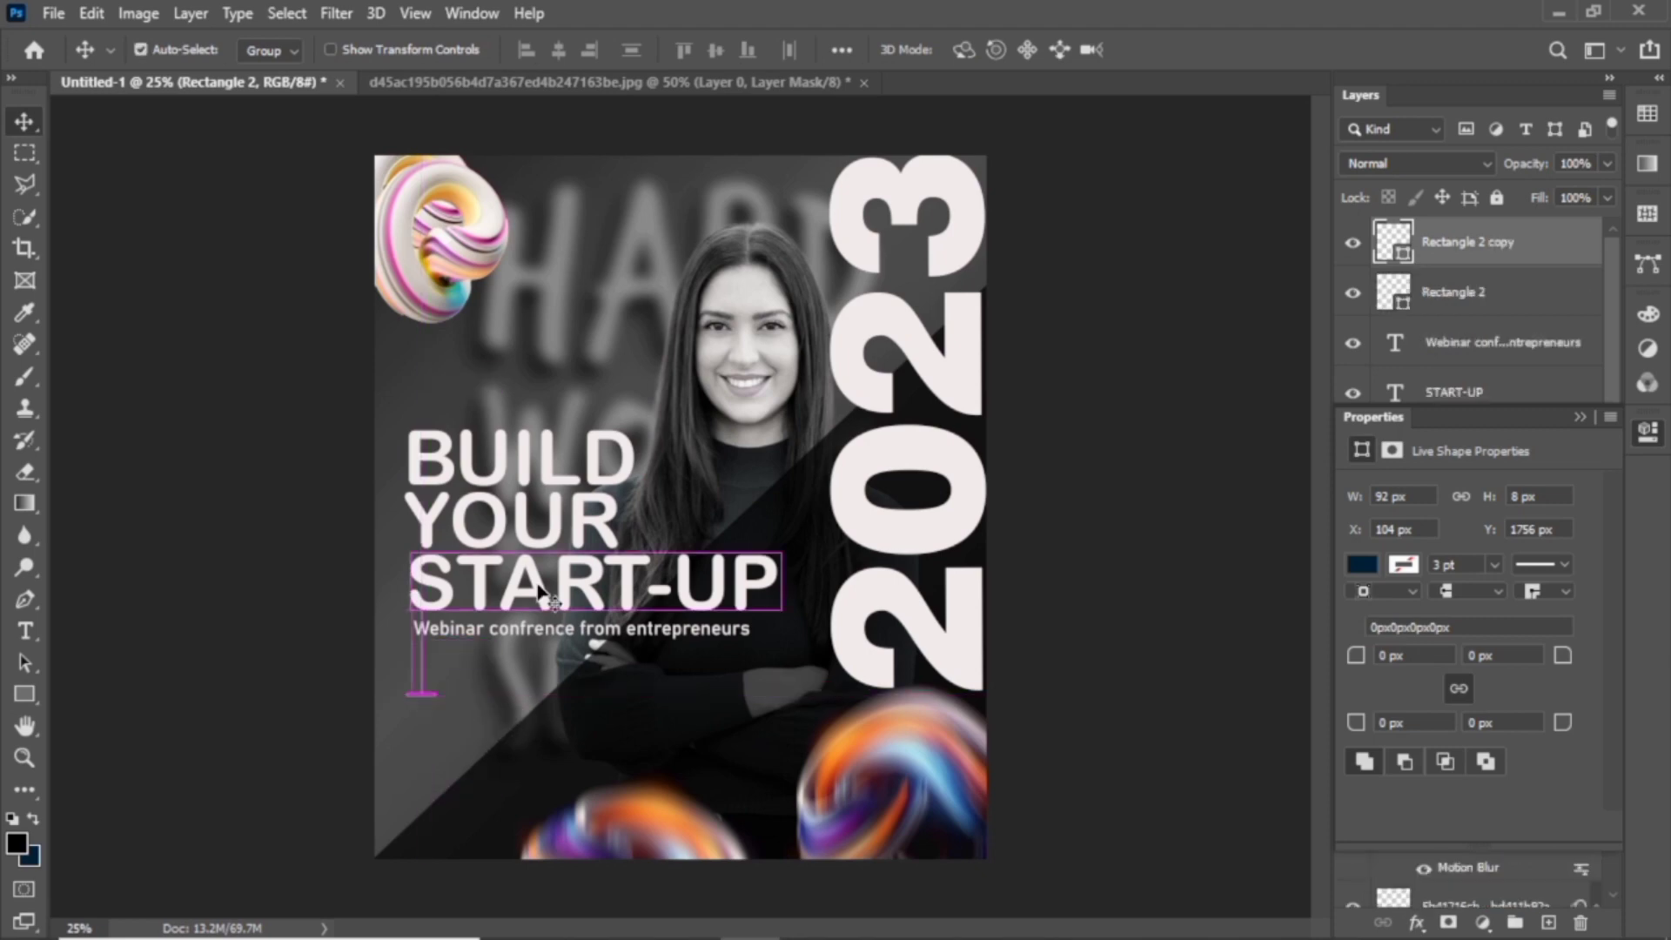
click(1588, 416)
drag(438, 700, 633, 702)
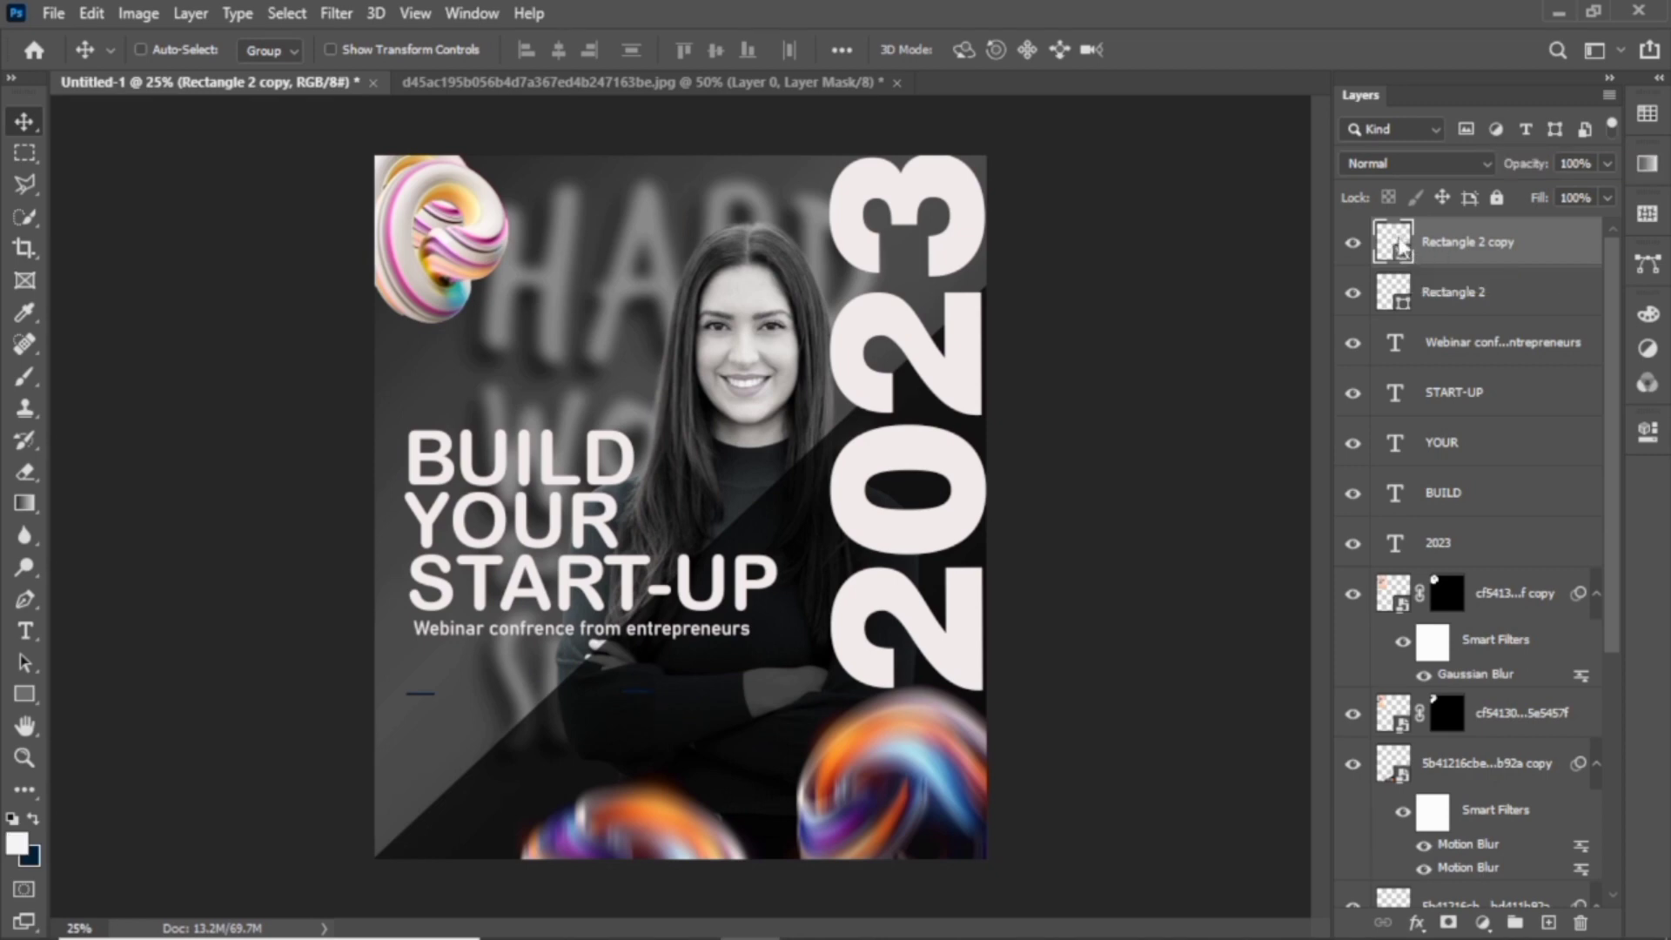
double_click(1396, 247)
click(871, 296)
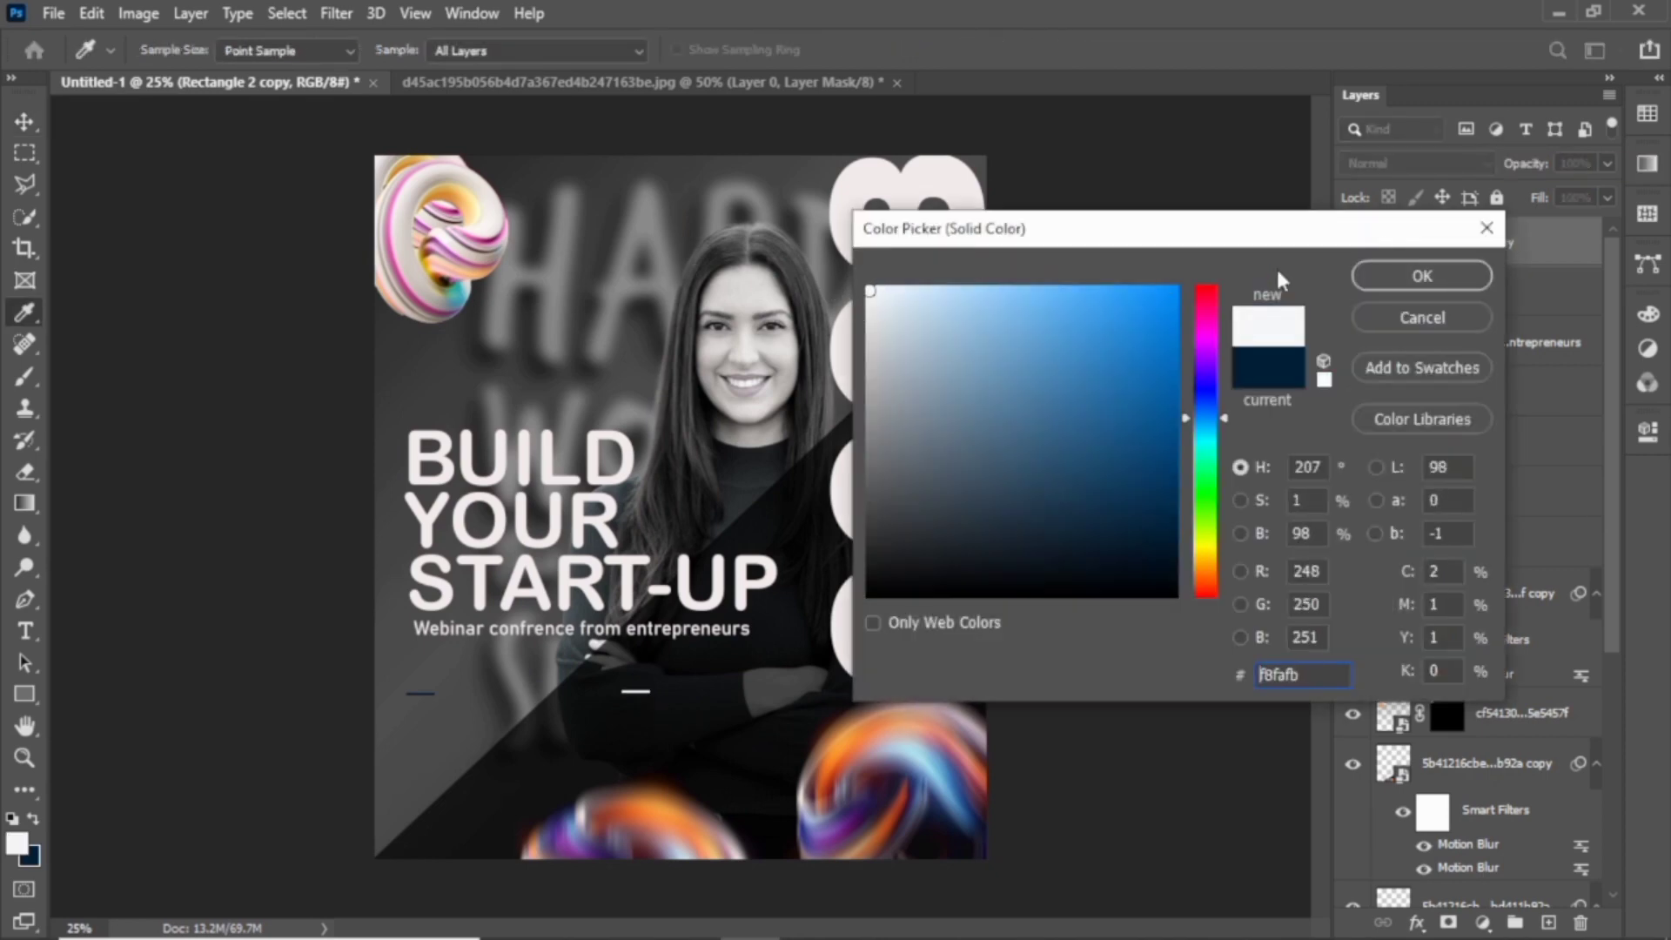
key(Return)
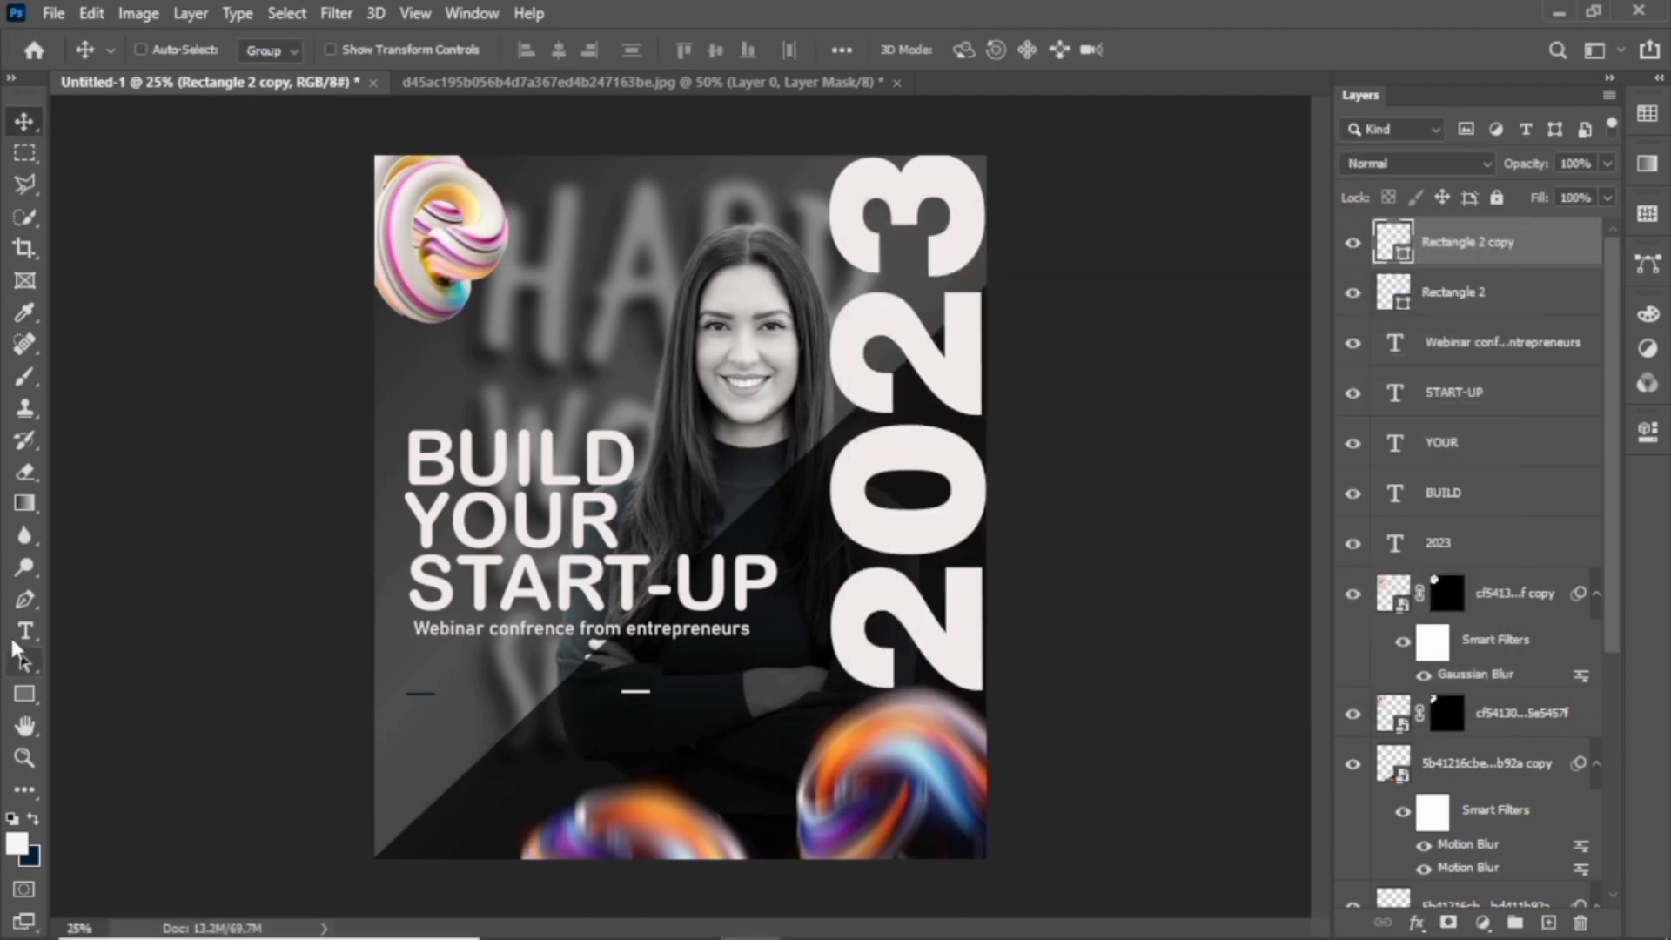
click(24, 631)
Add a new text label ('JOIN') below the left bar and enlarge it
click(442, 733)
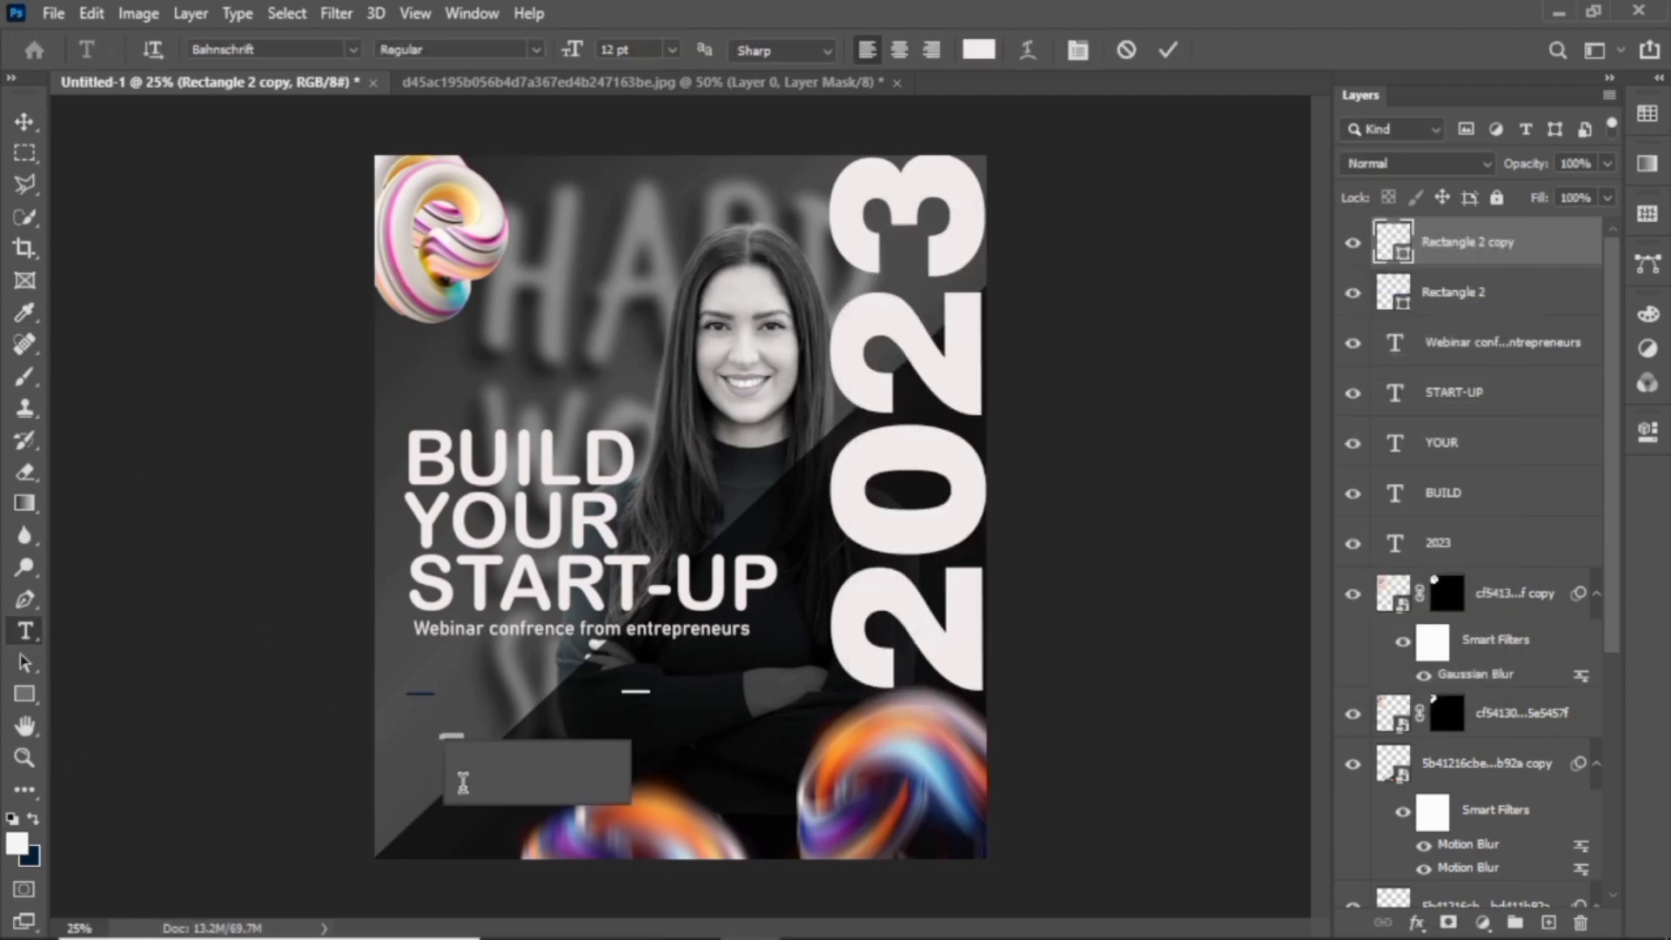
text(JOIN)
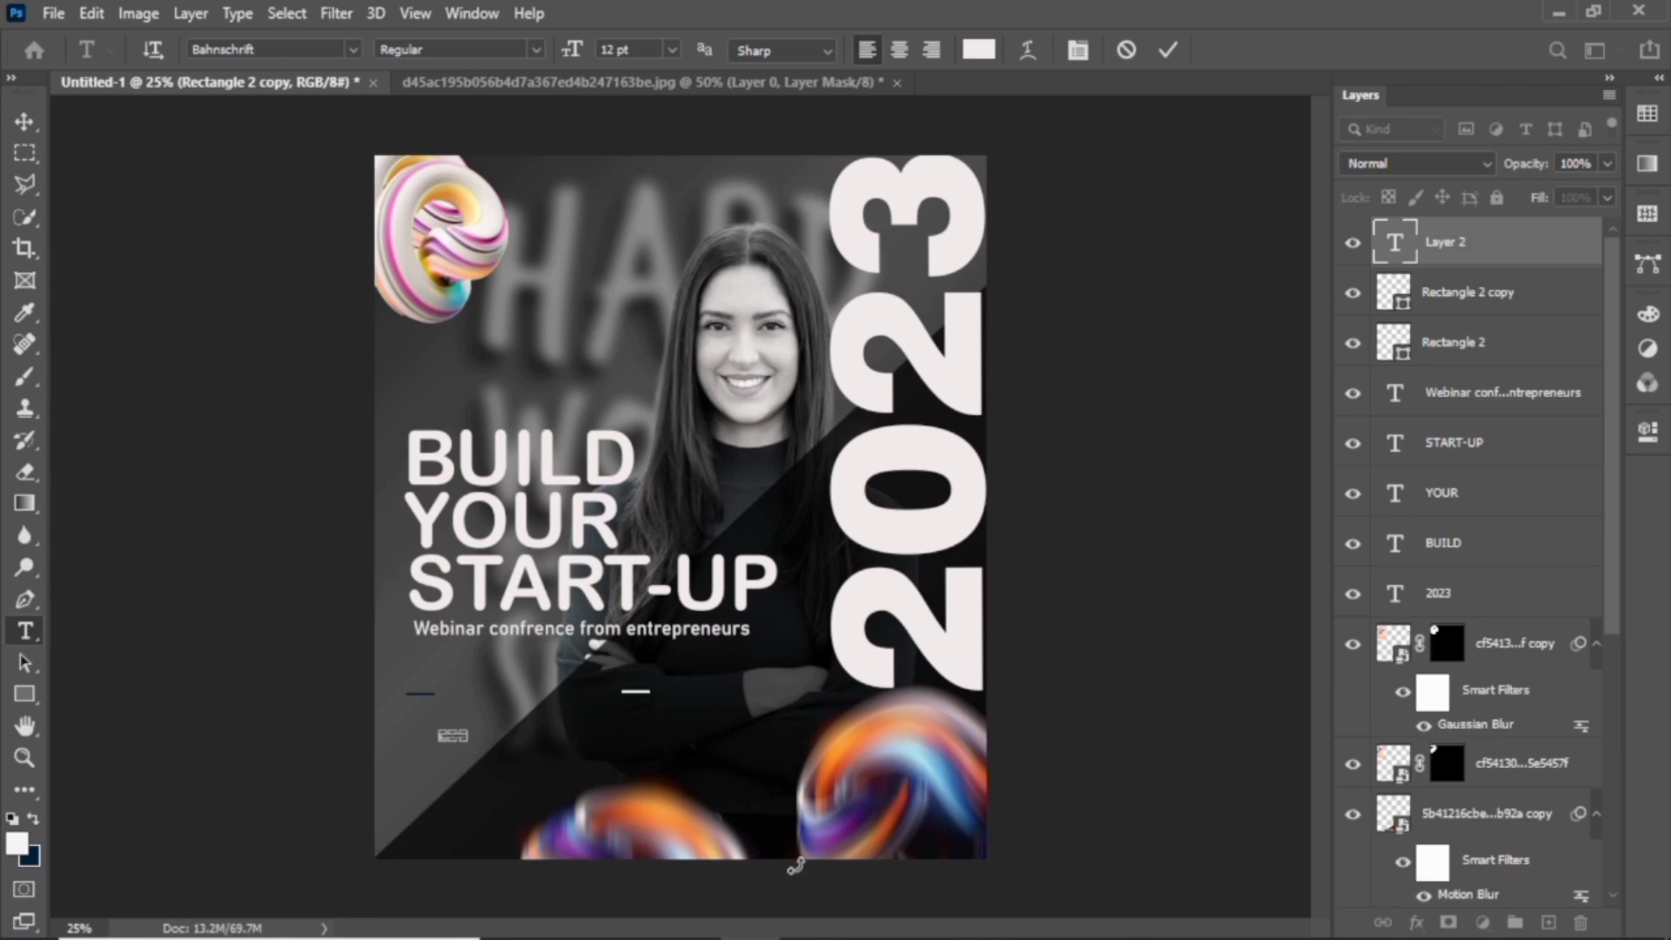
click(24, 121)
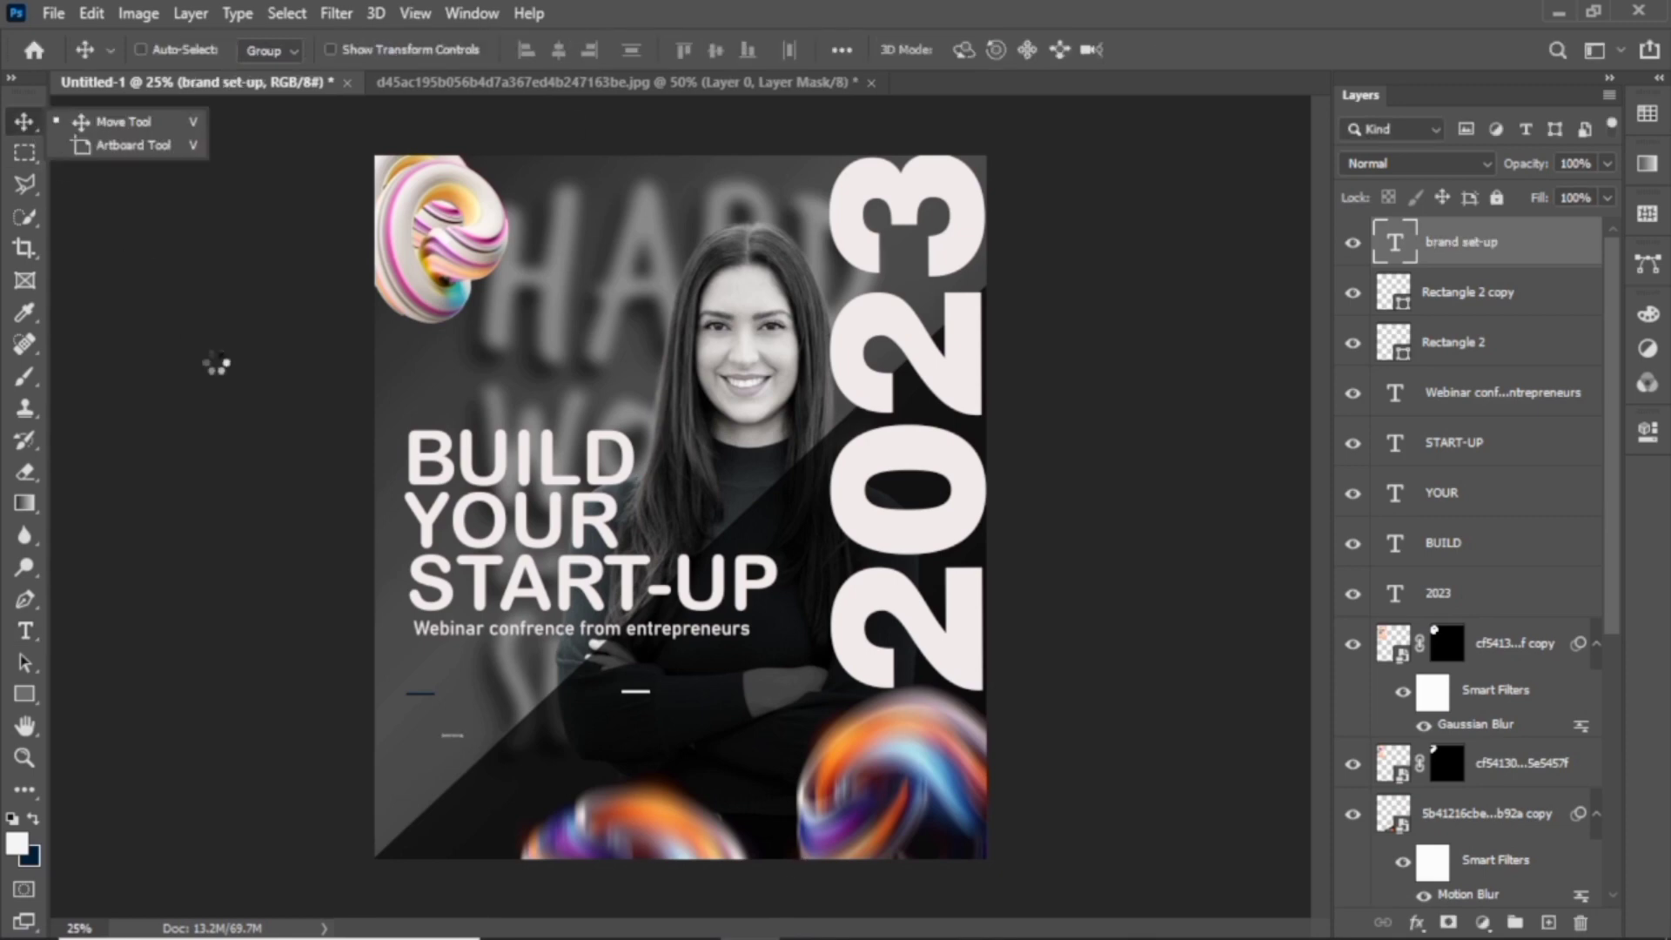
key(ctrl+t)
mouse_move(437, 729)
mouse_down()
mouse_move(366, 717)
mouse_move(456, 705)
mouse_up()
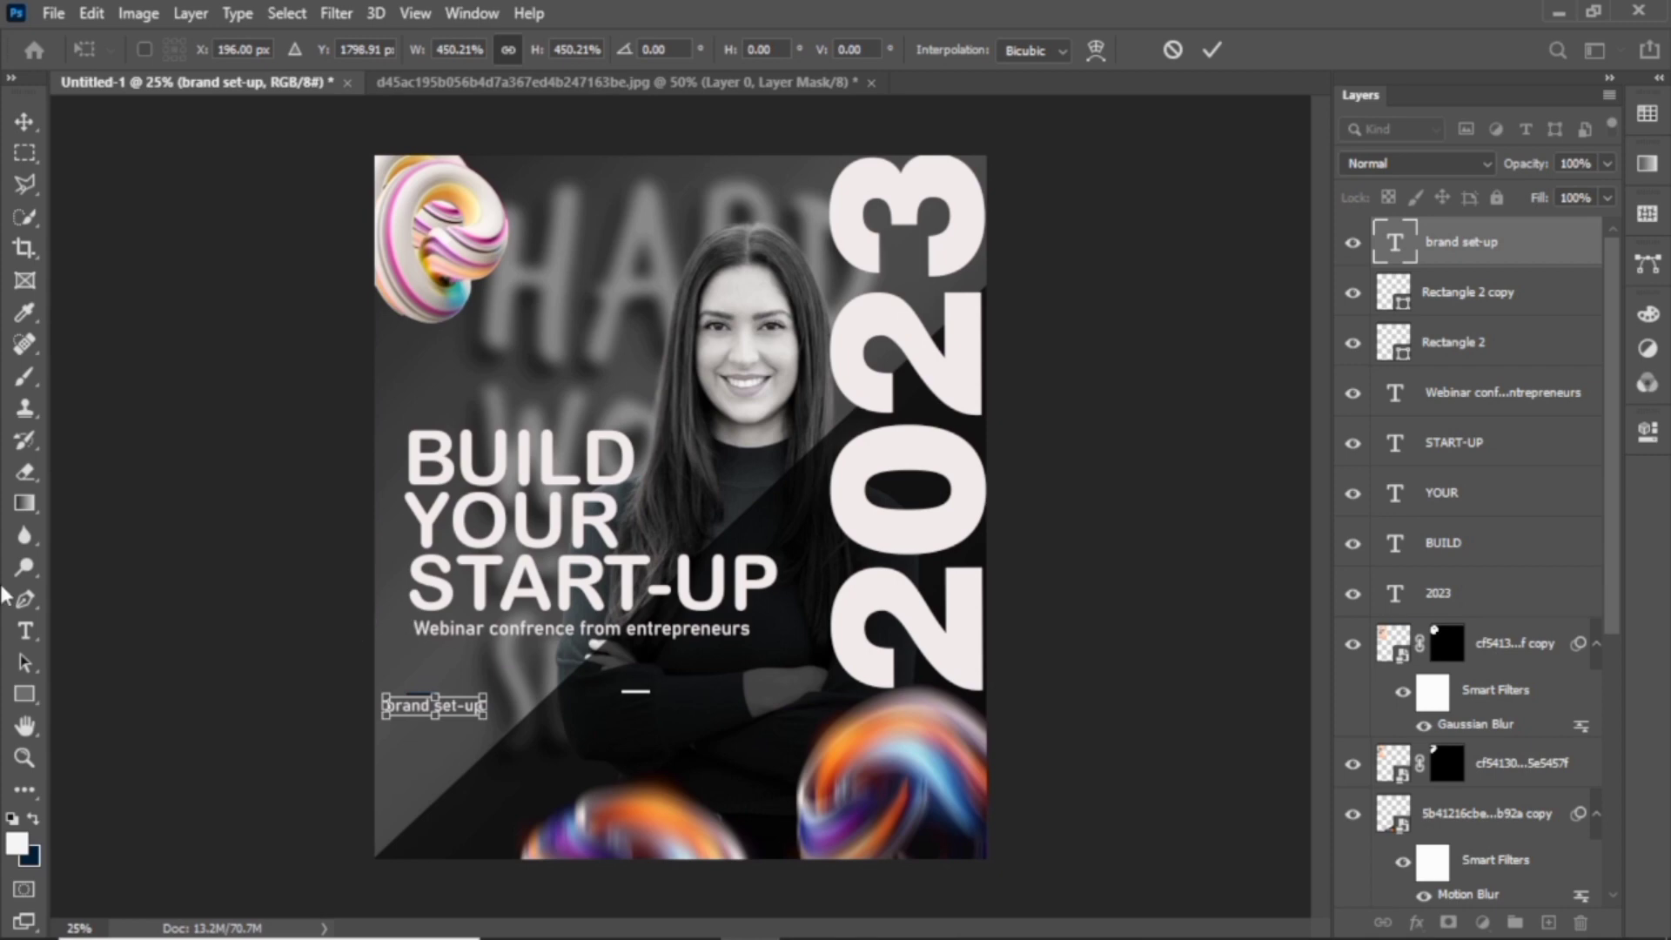
text(196)
key(Return)
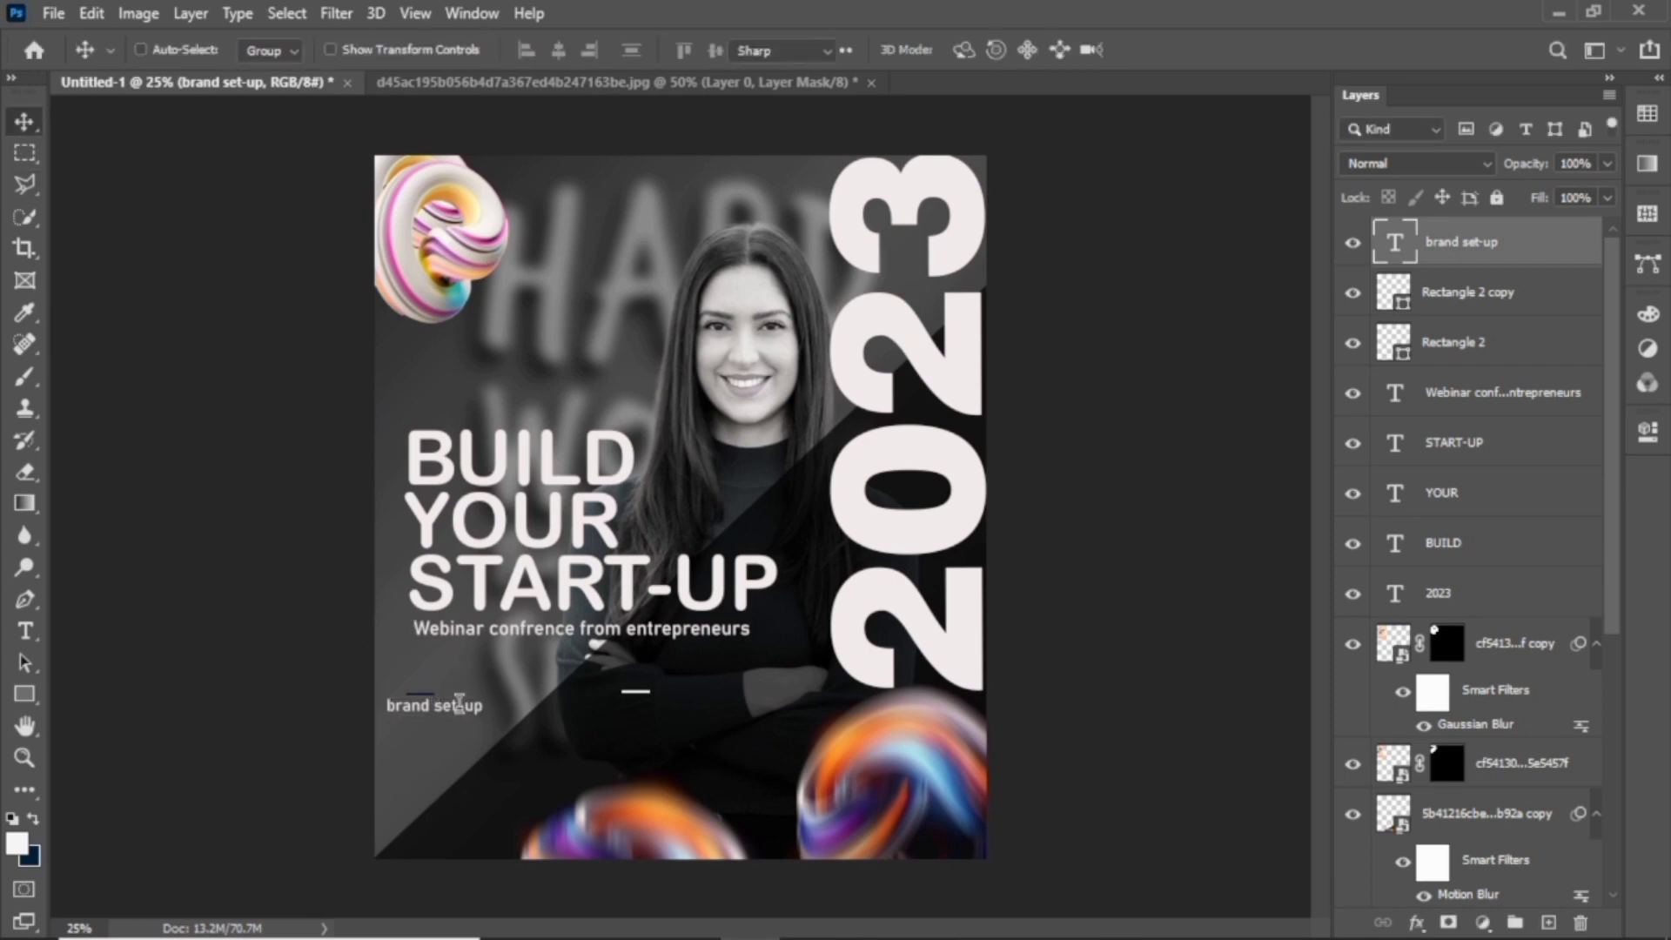
Change the brand set-up label's font to Swis721 Blk BT
double_click(470, 706)
click(353, 50)
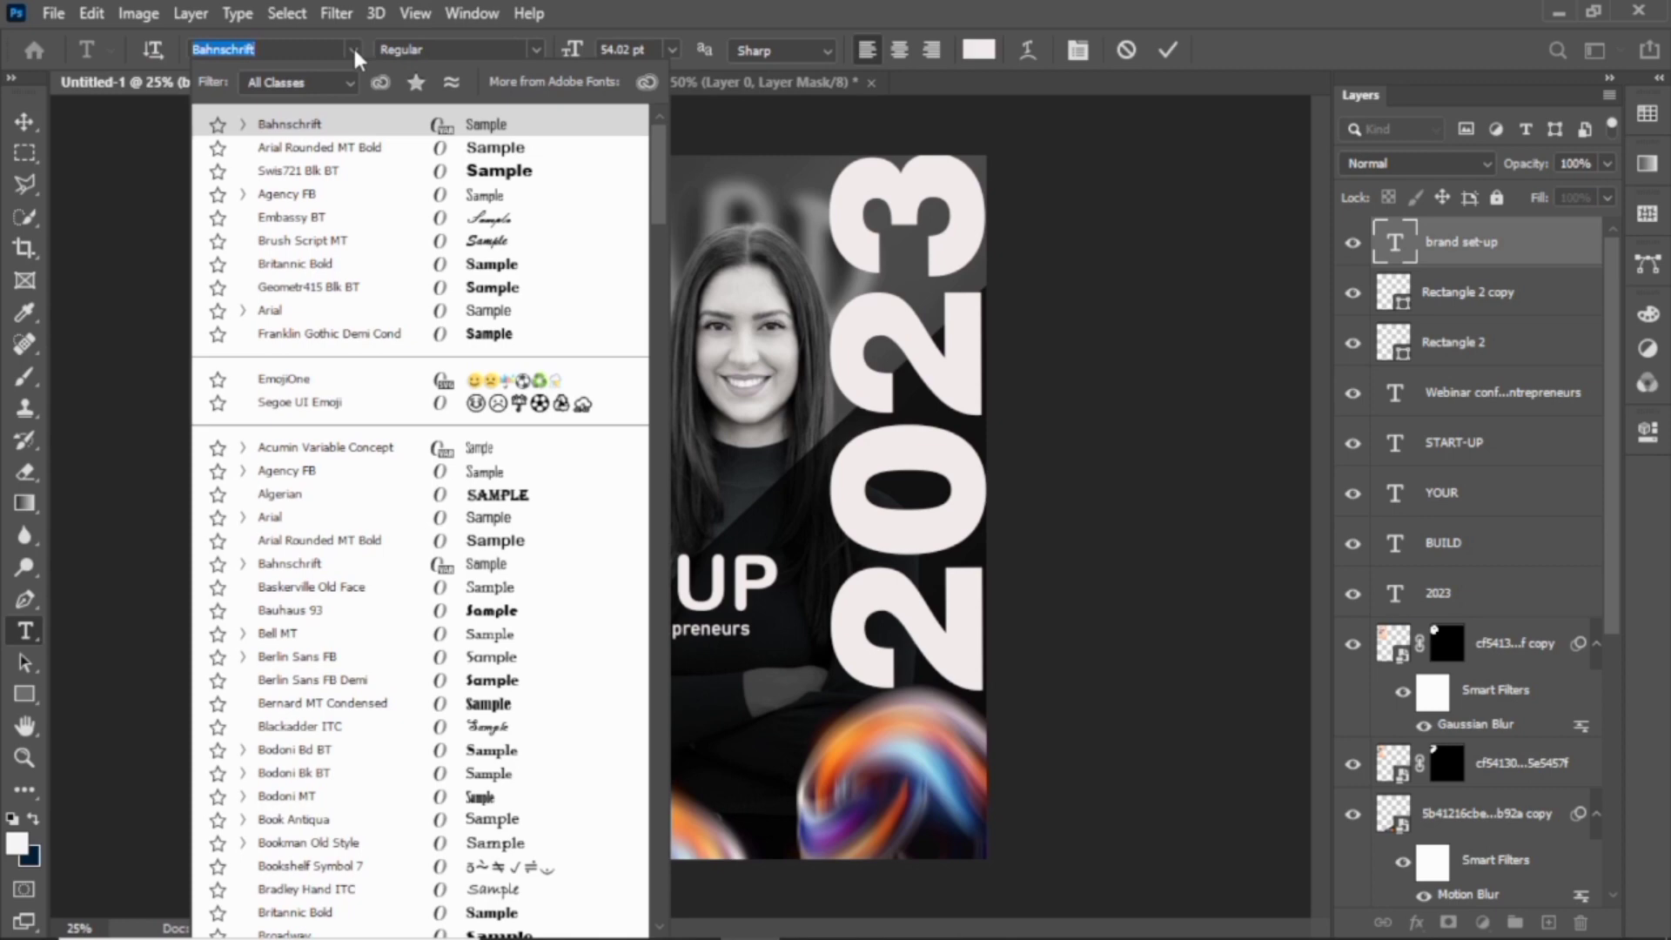
click(553, 171)
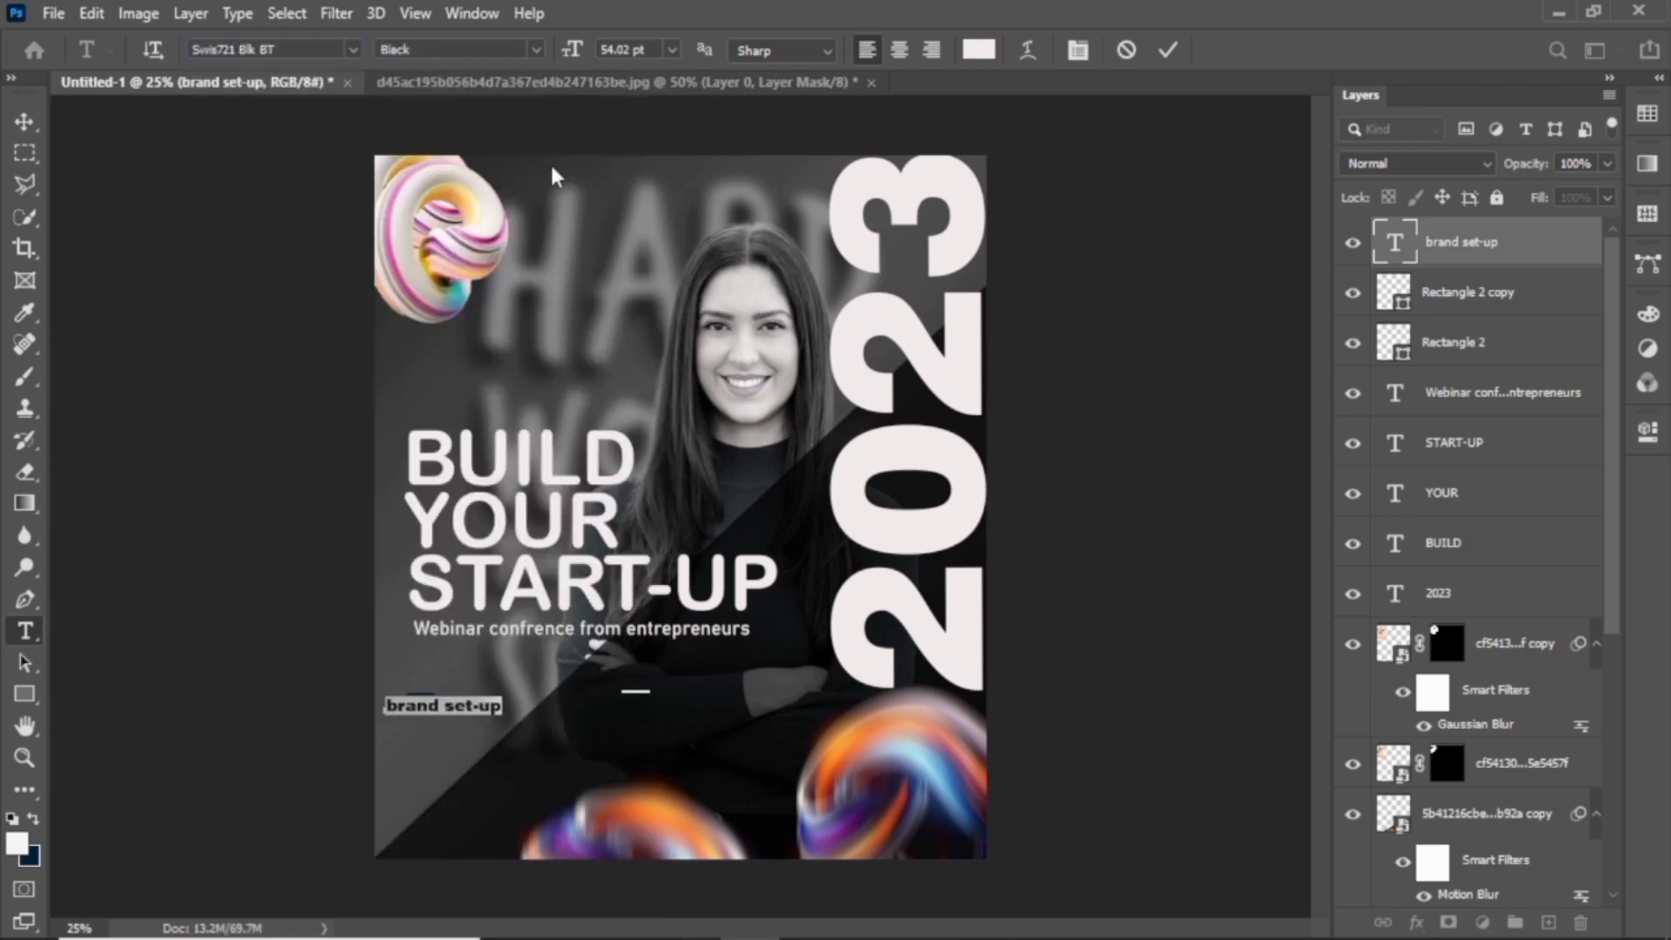
click(24, 122)
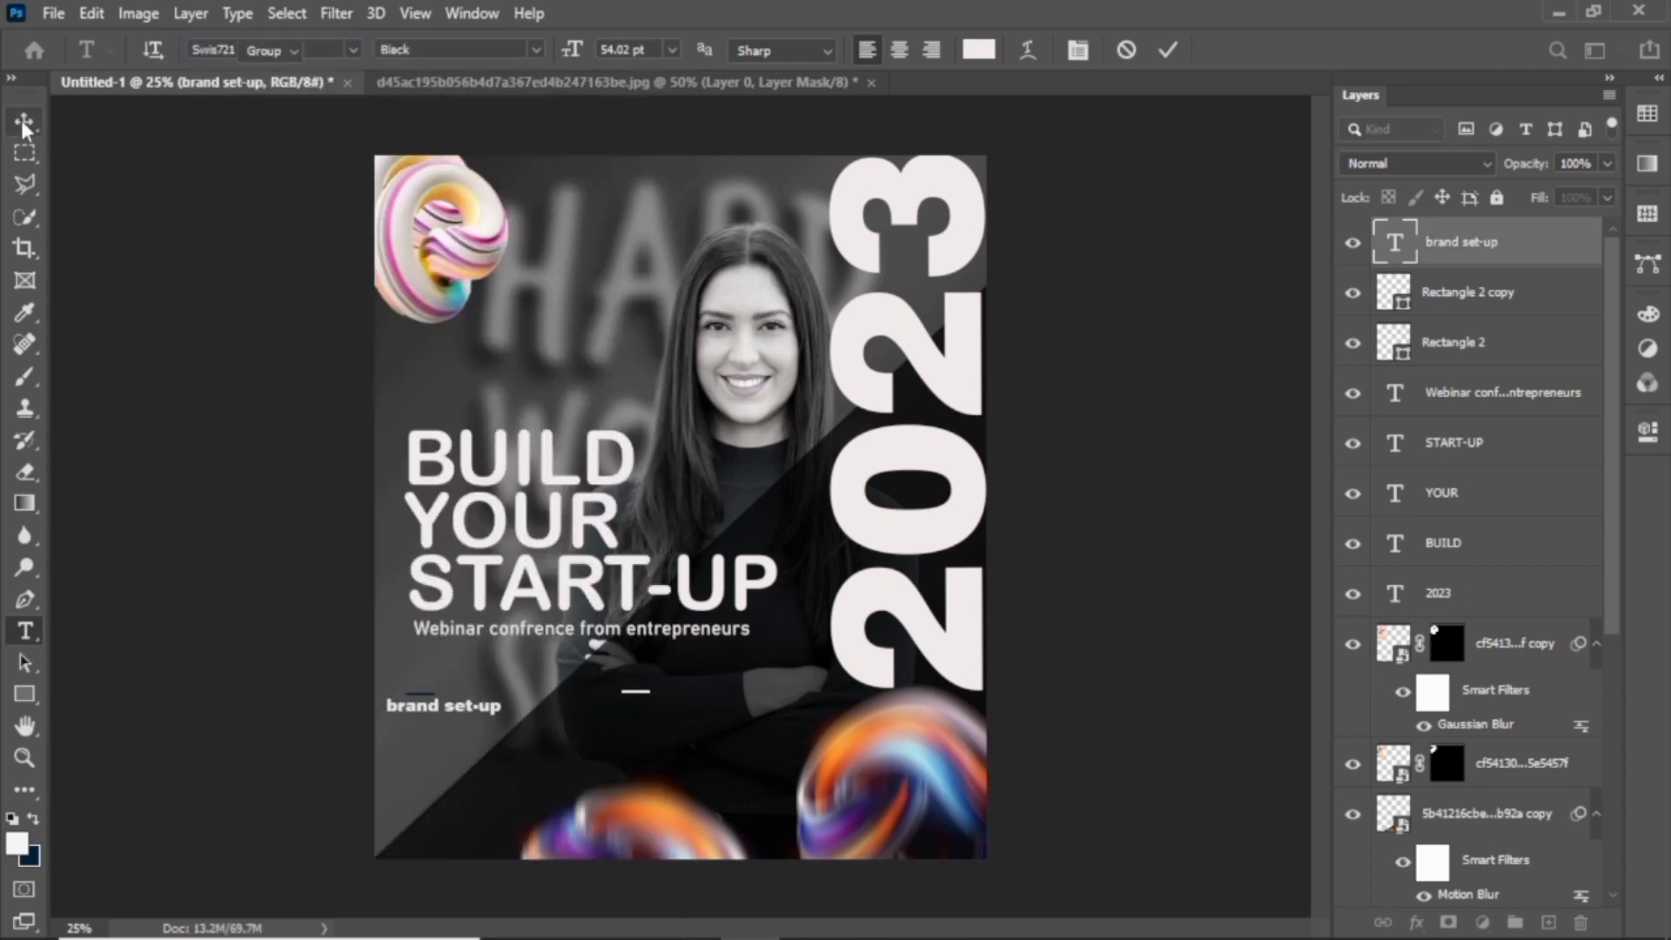
Shrink the brand set-up label, move it lower left, and duplicate it rightward
key(ctrl+t)
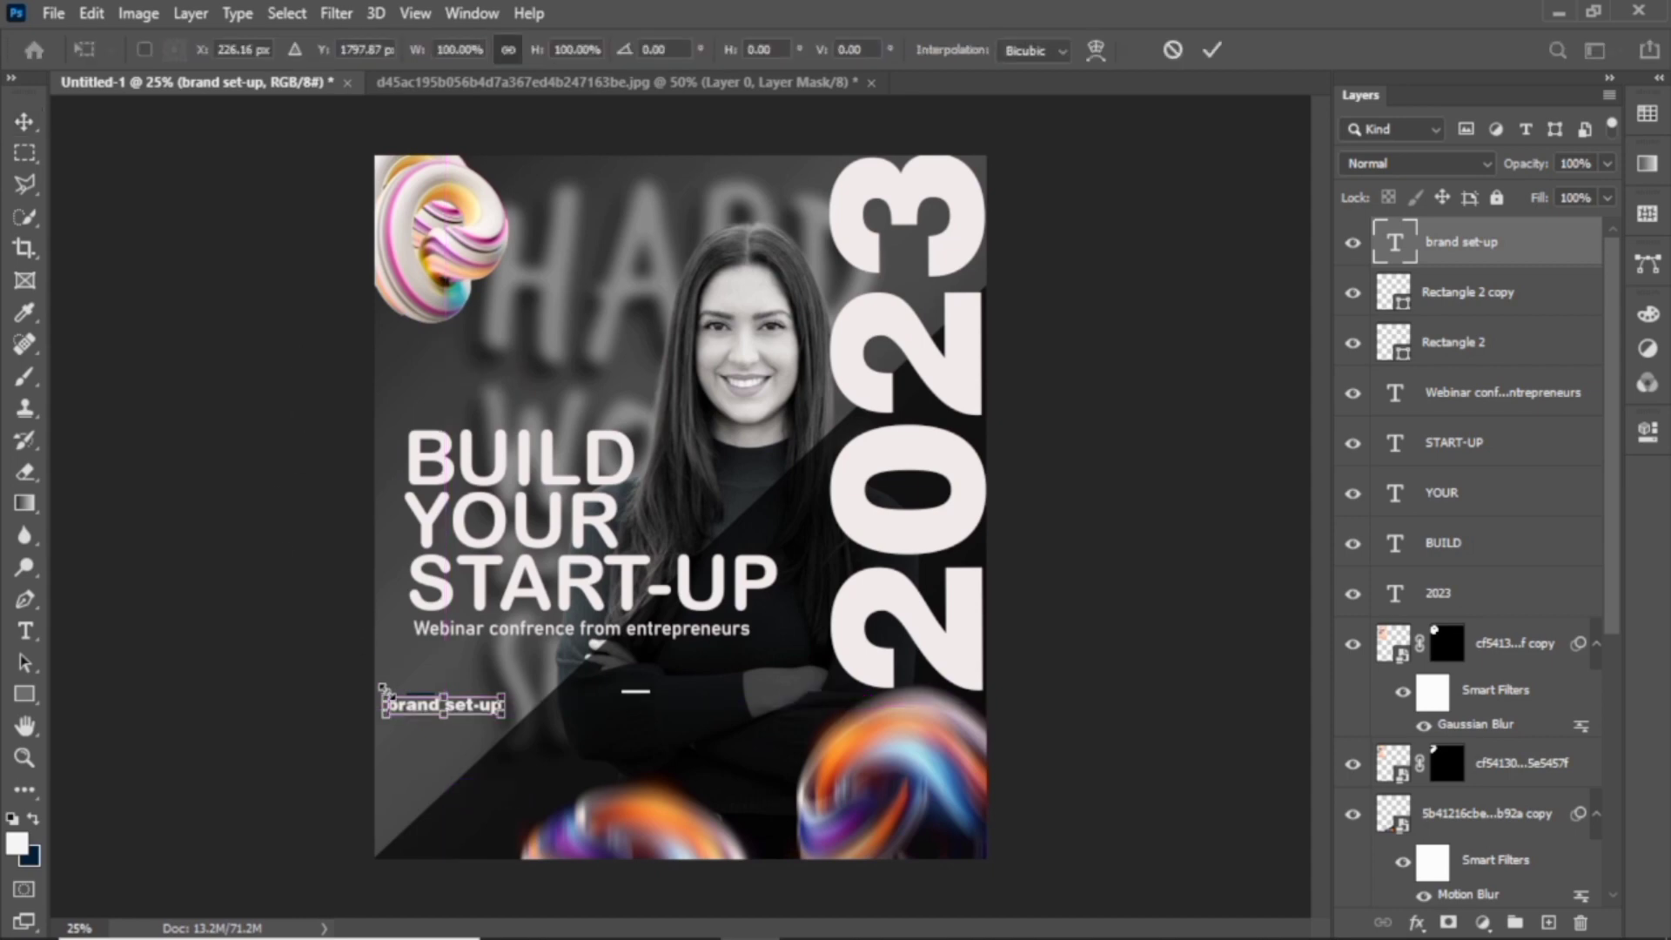
drag(382, 688, 404, 697)
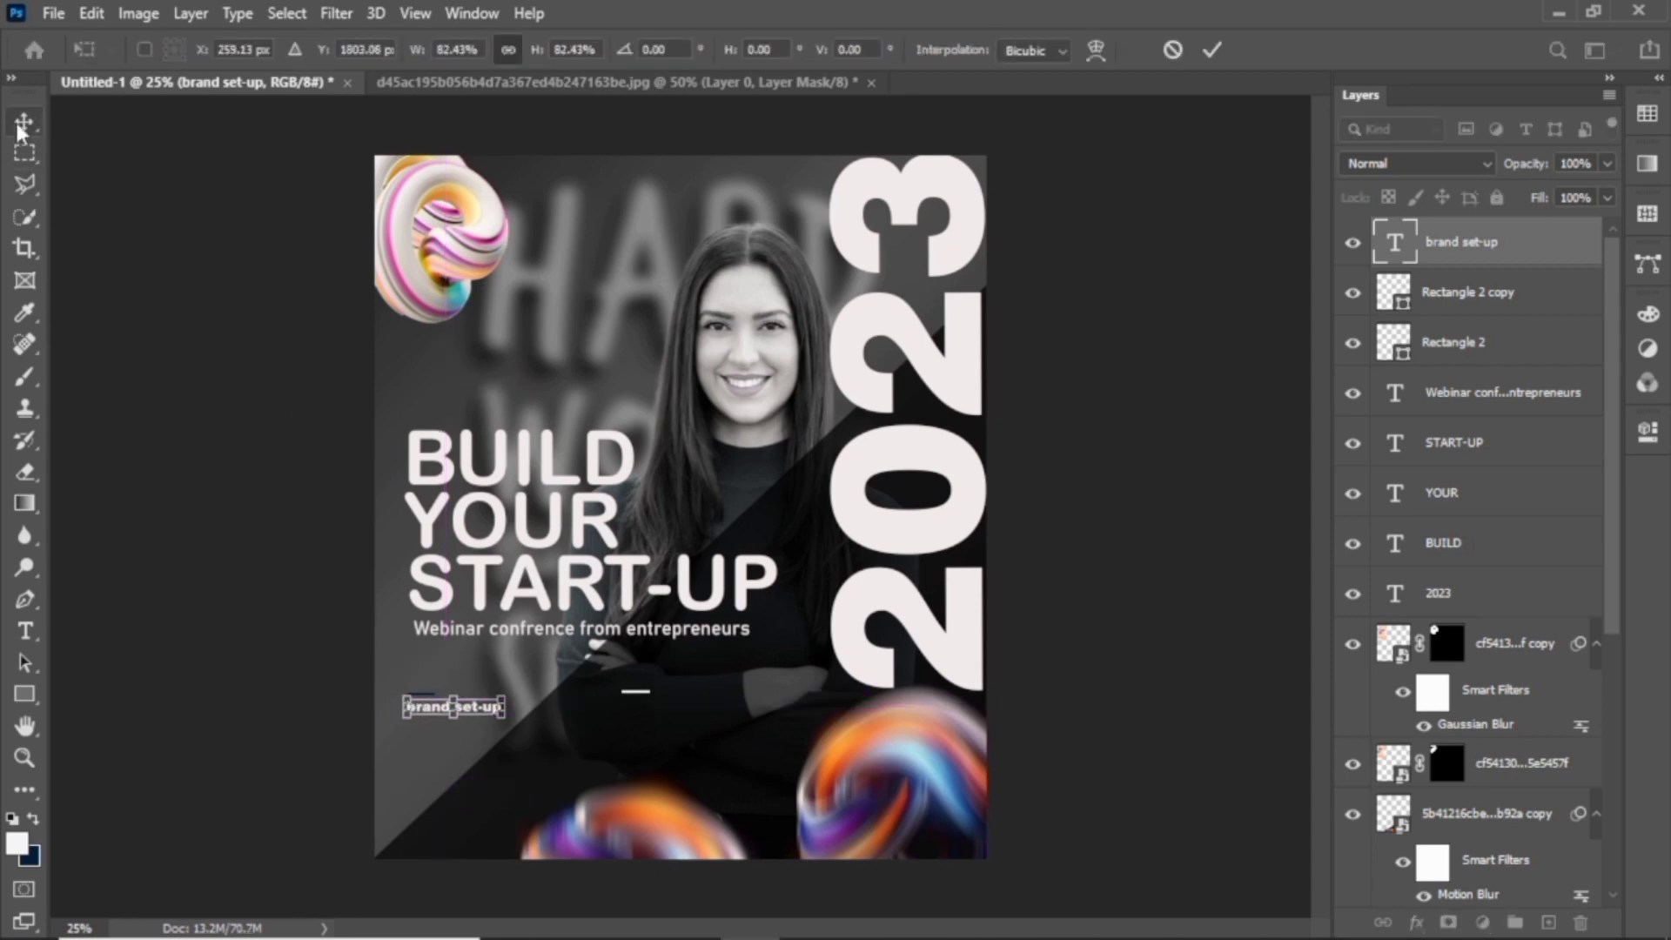
key(Return)
drag(457, 715, 435, 712)
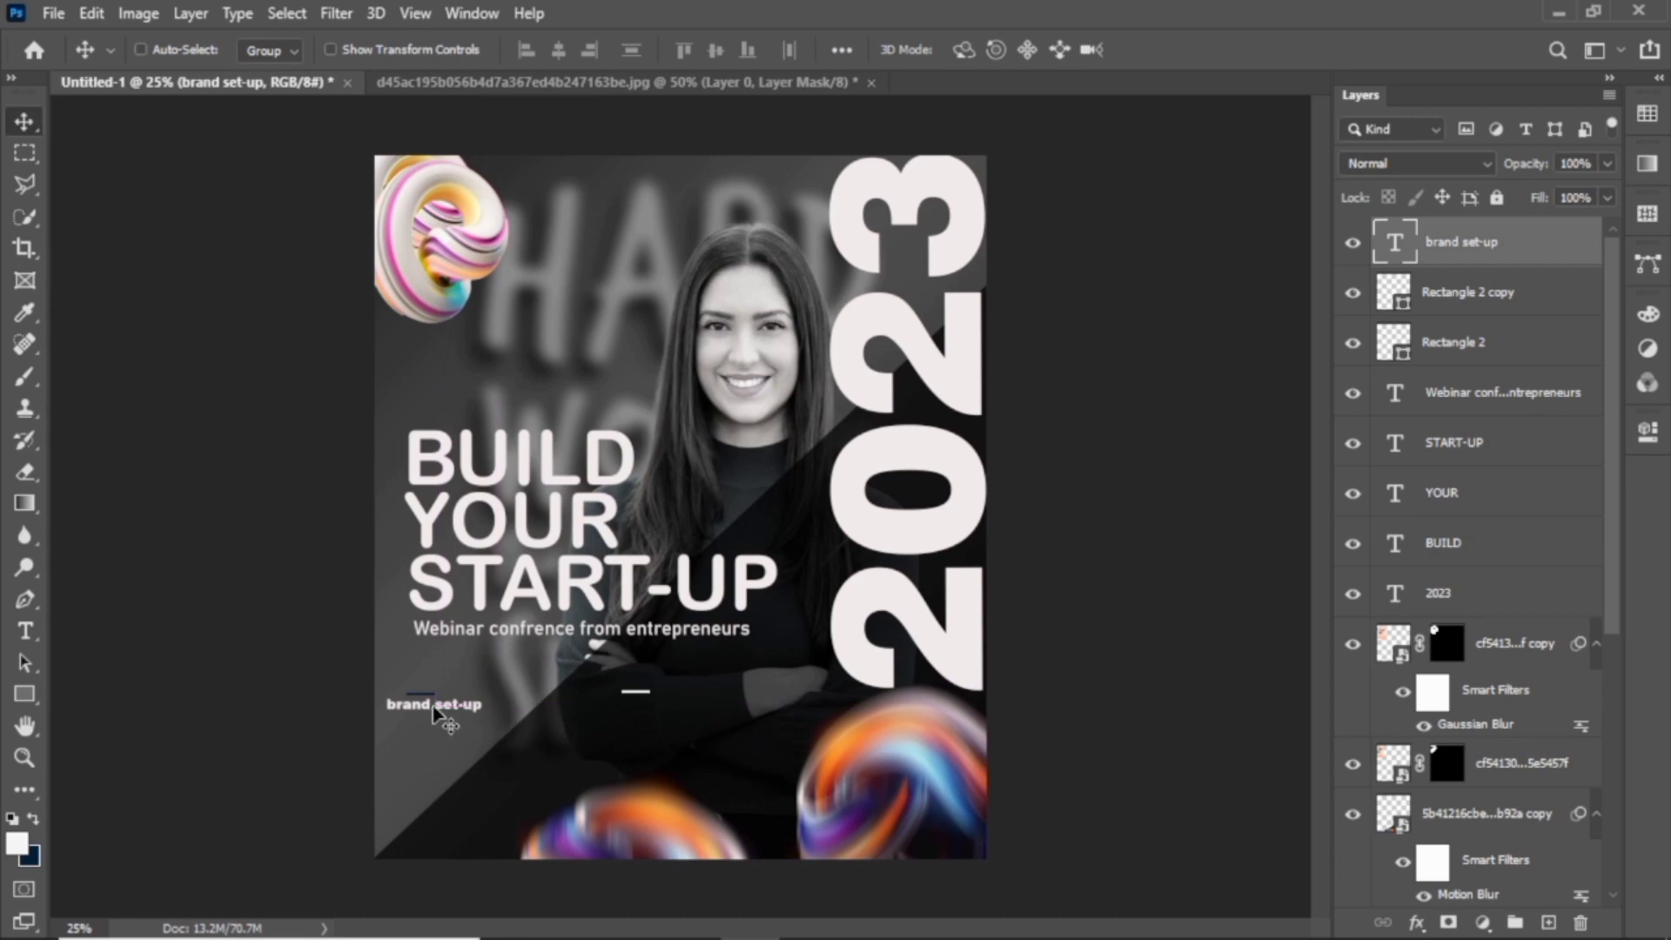
drag(434, 713, 606, 723)
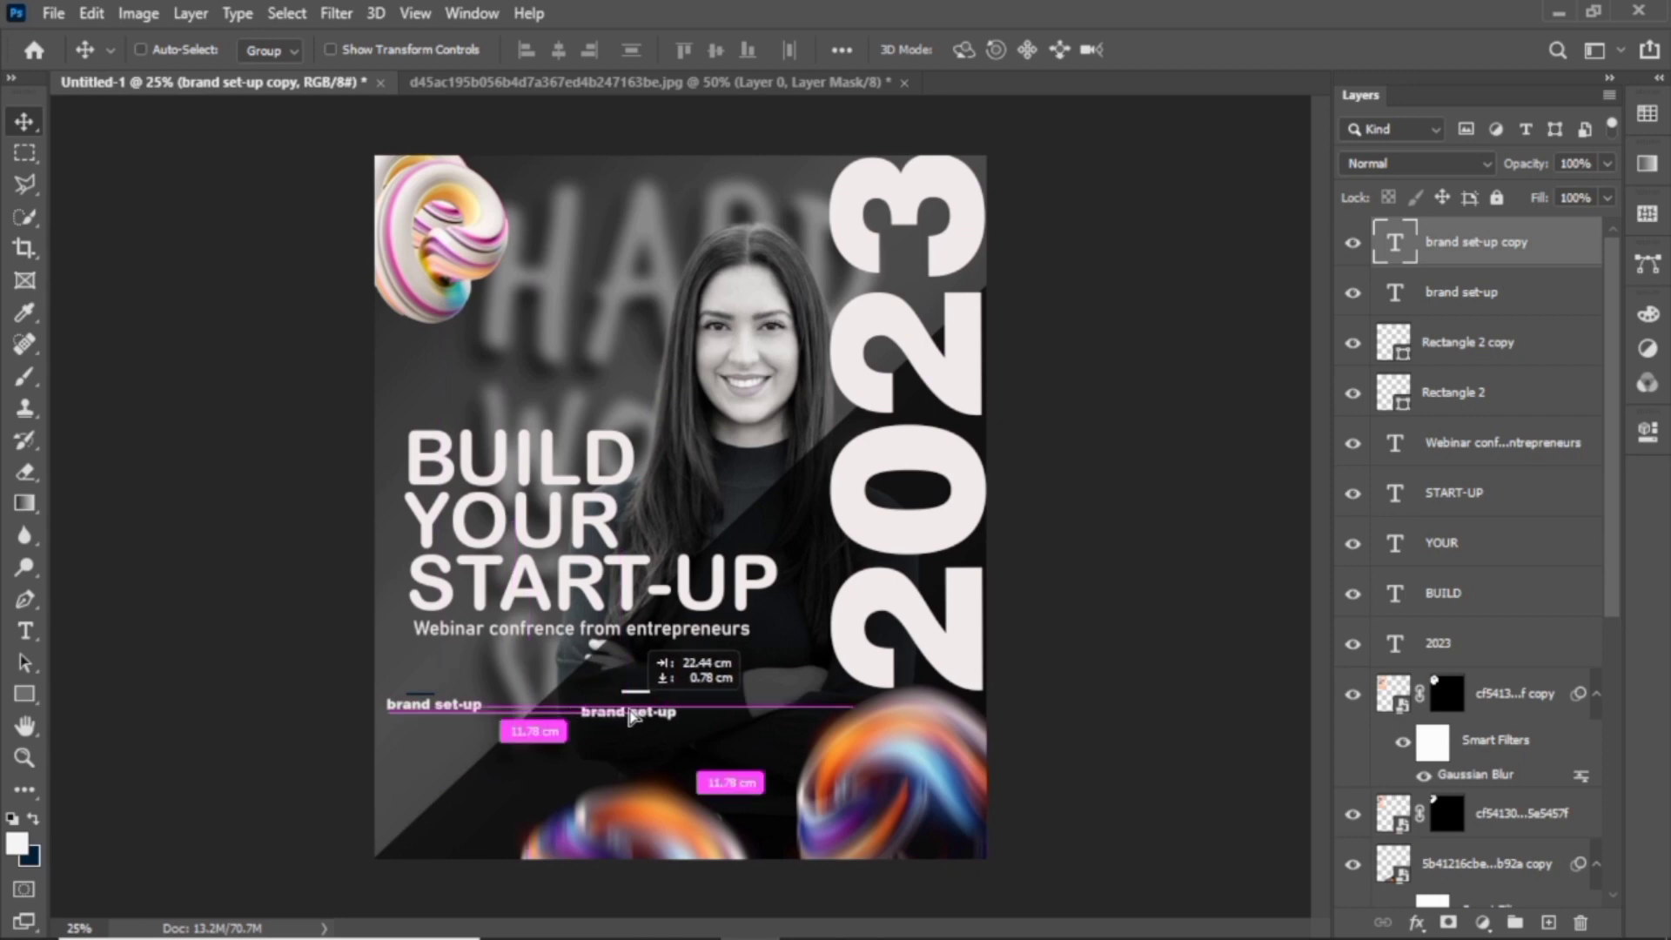
Retype the copied label as 'business analytics' and nudge it slightly left
double_click(609, 707)
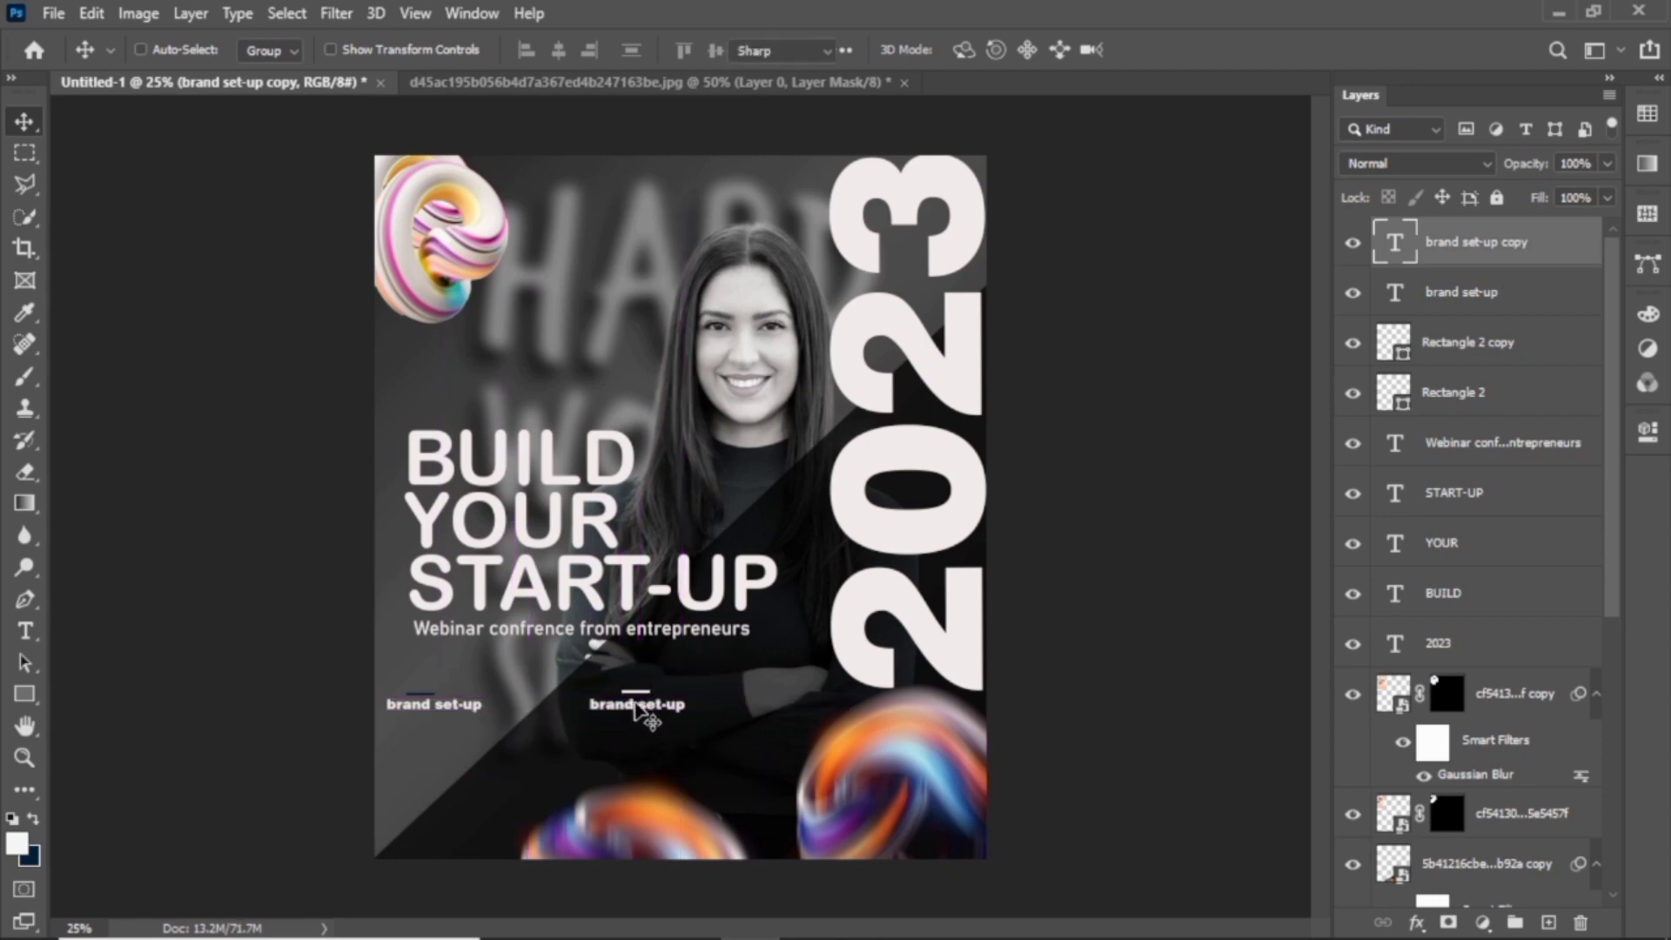
text(business analytics)
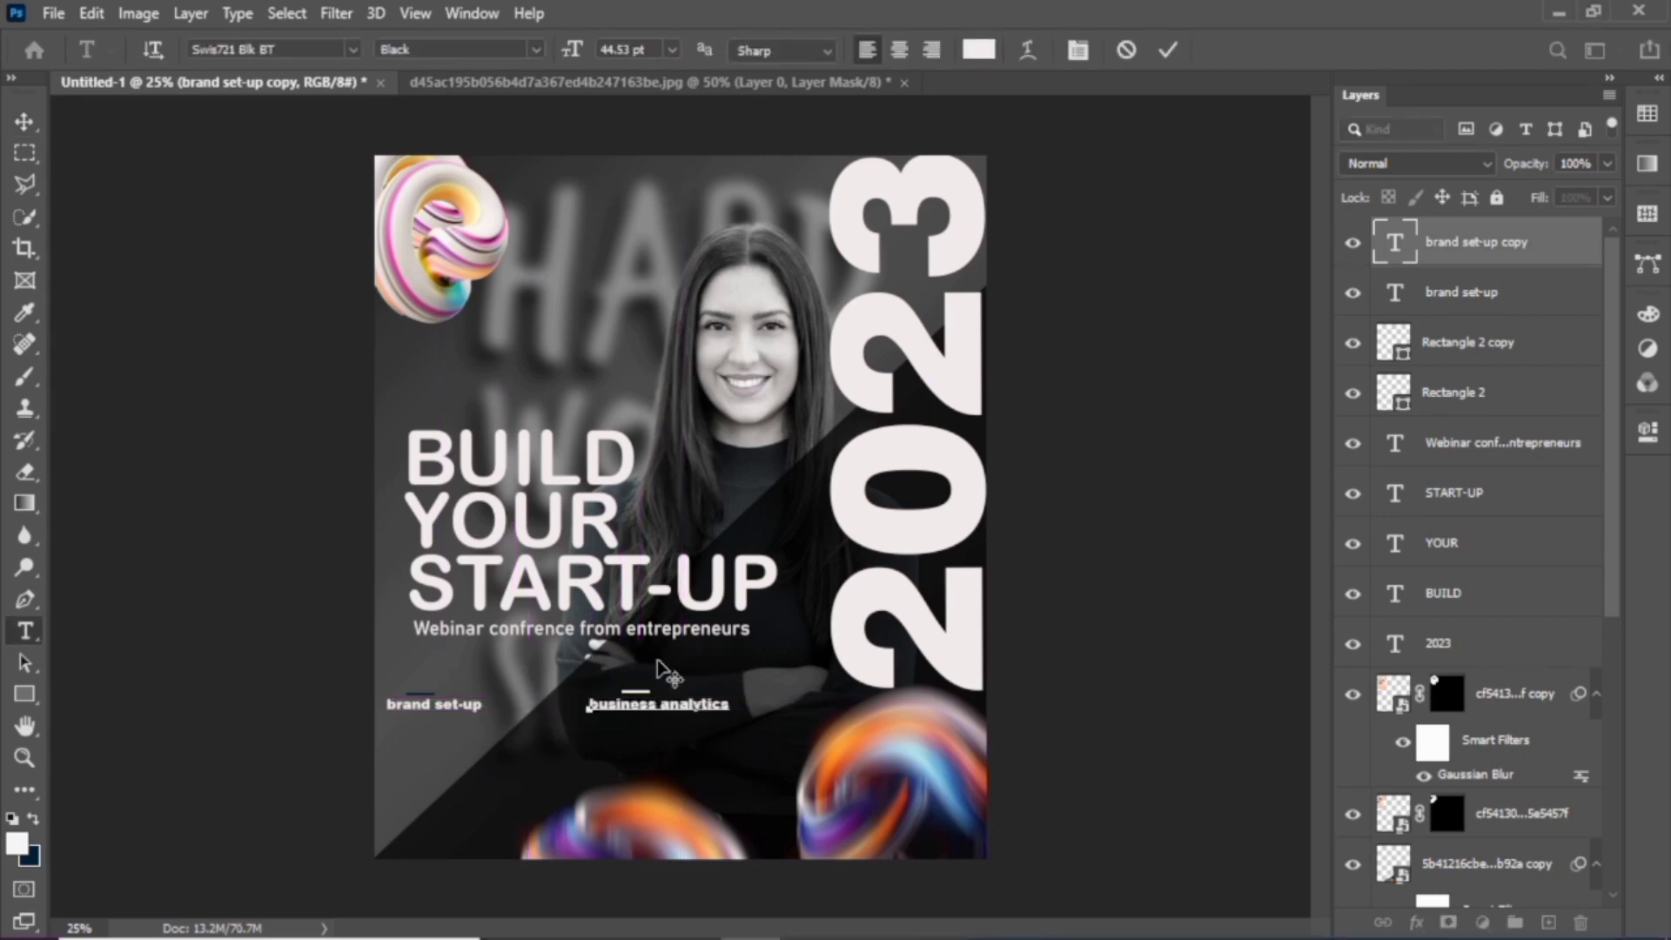
click(36, 126)
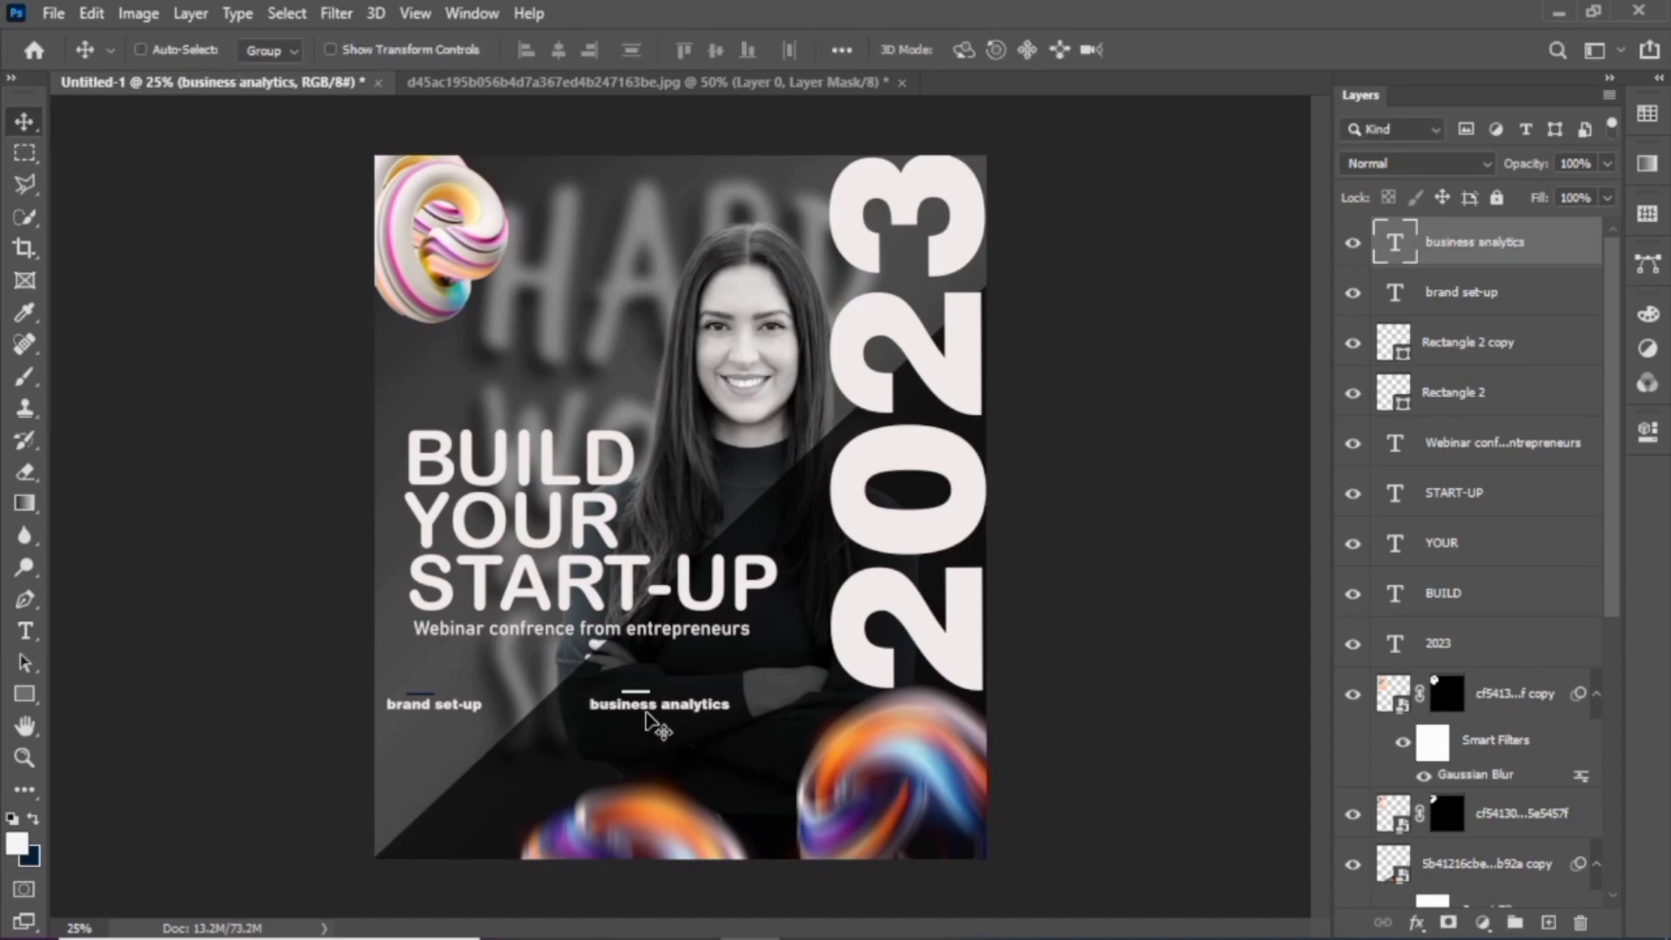
key(shift+Left)
key(shift+Left)
key(shift+Left)
key(shift+Left)
key(shift+Left)
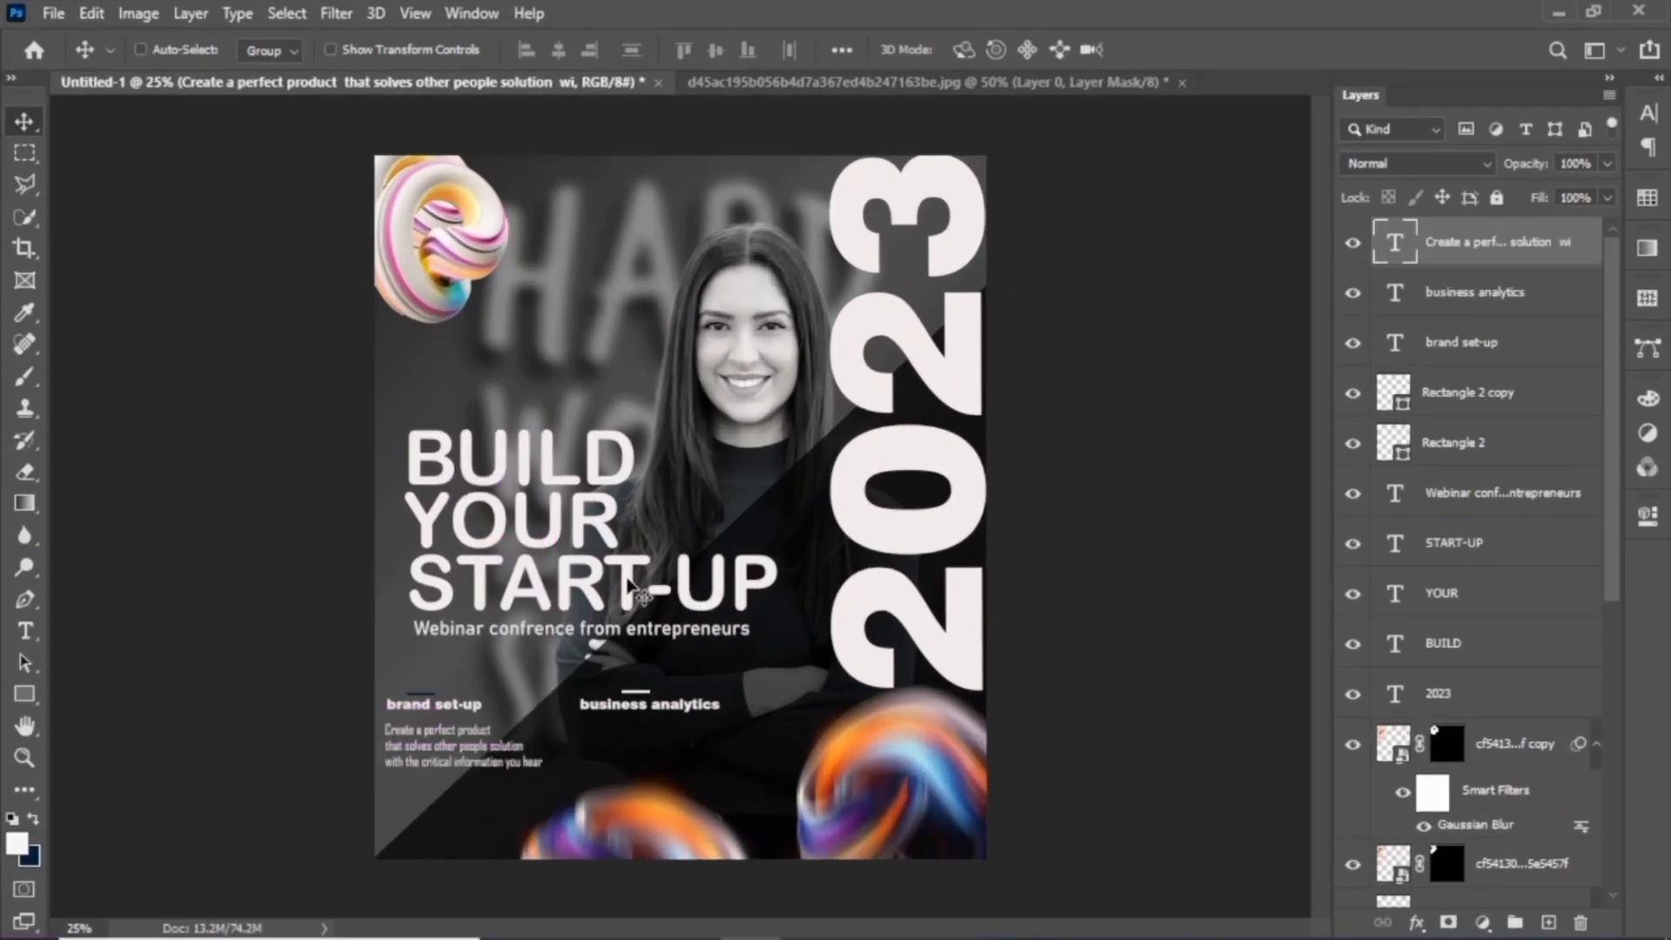
Duplicate the brand set-up description and place the copy under business analytics
click(1491, 441)
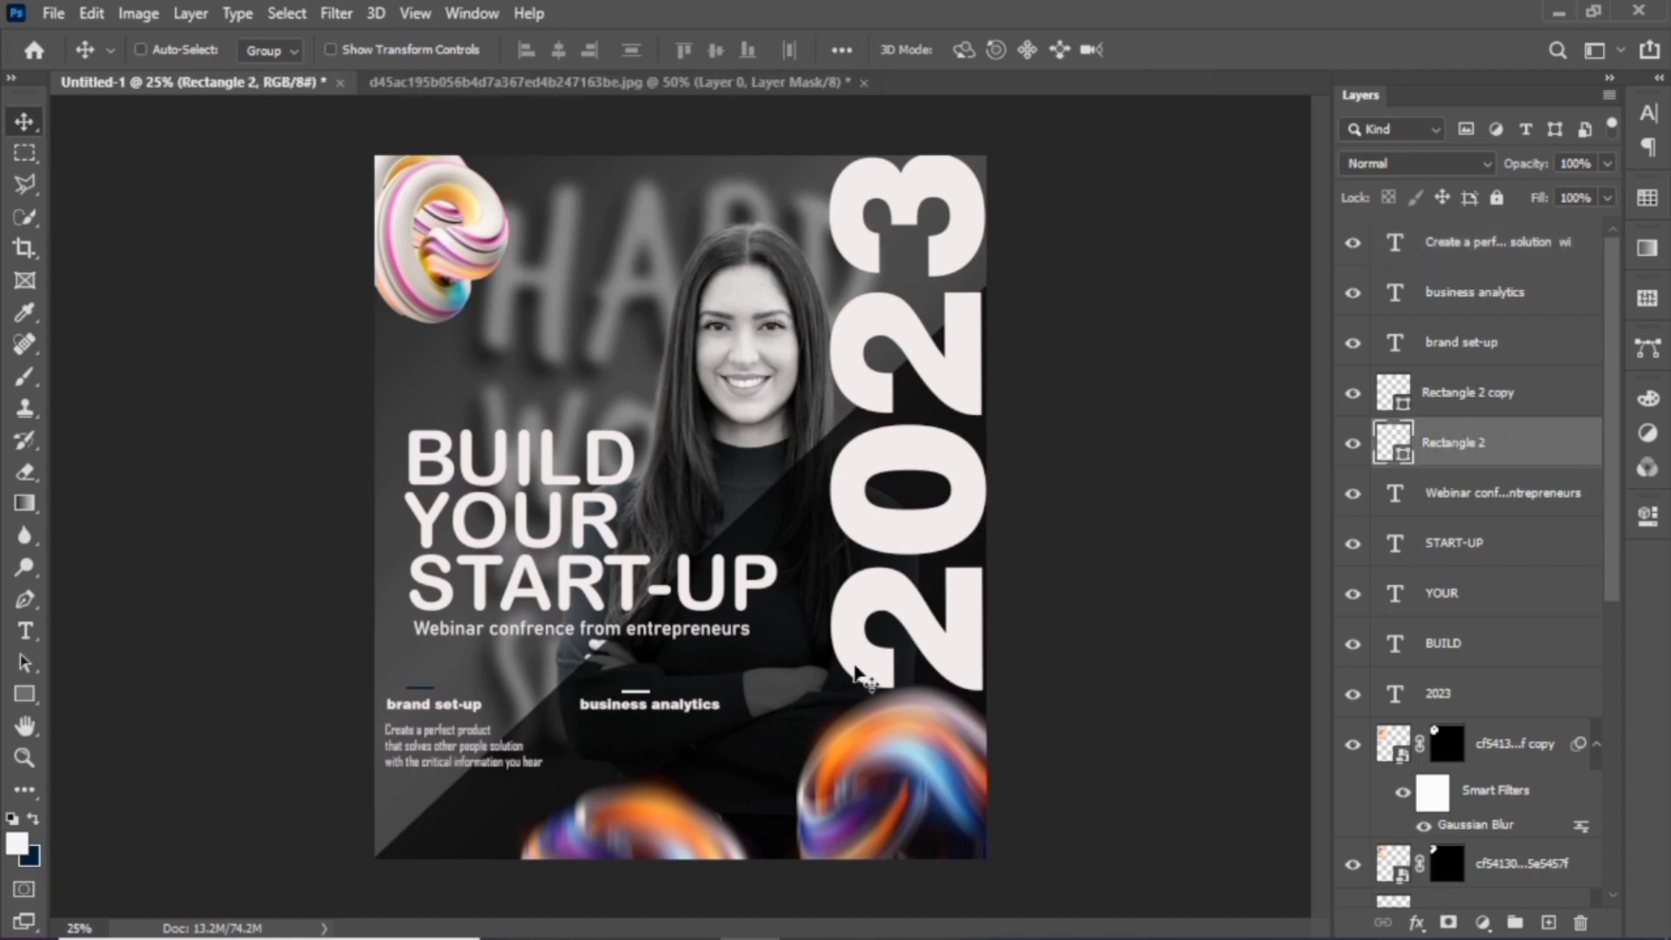
click(1471, 396)
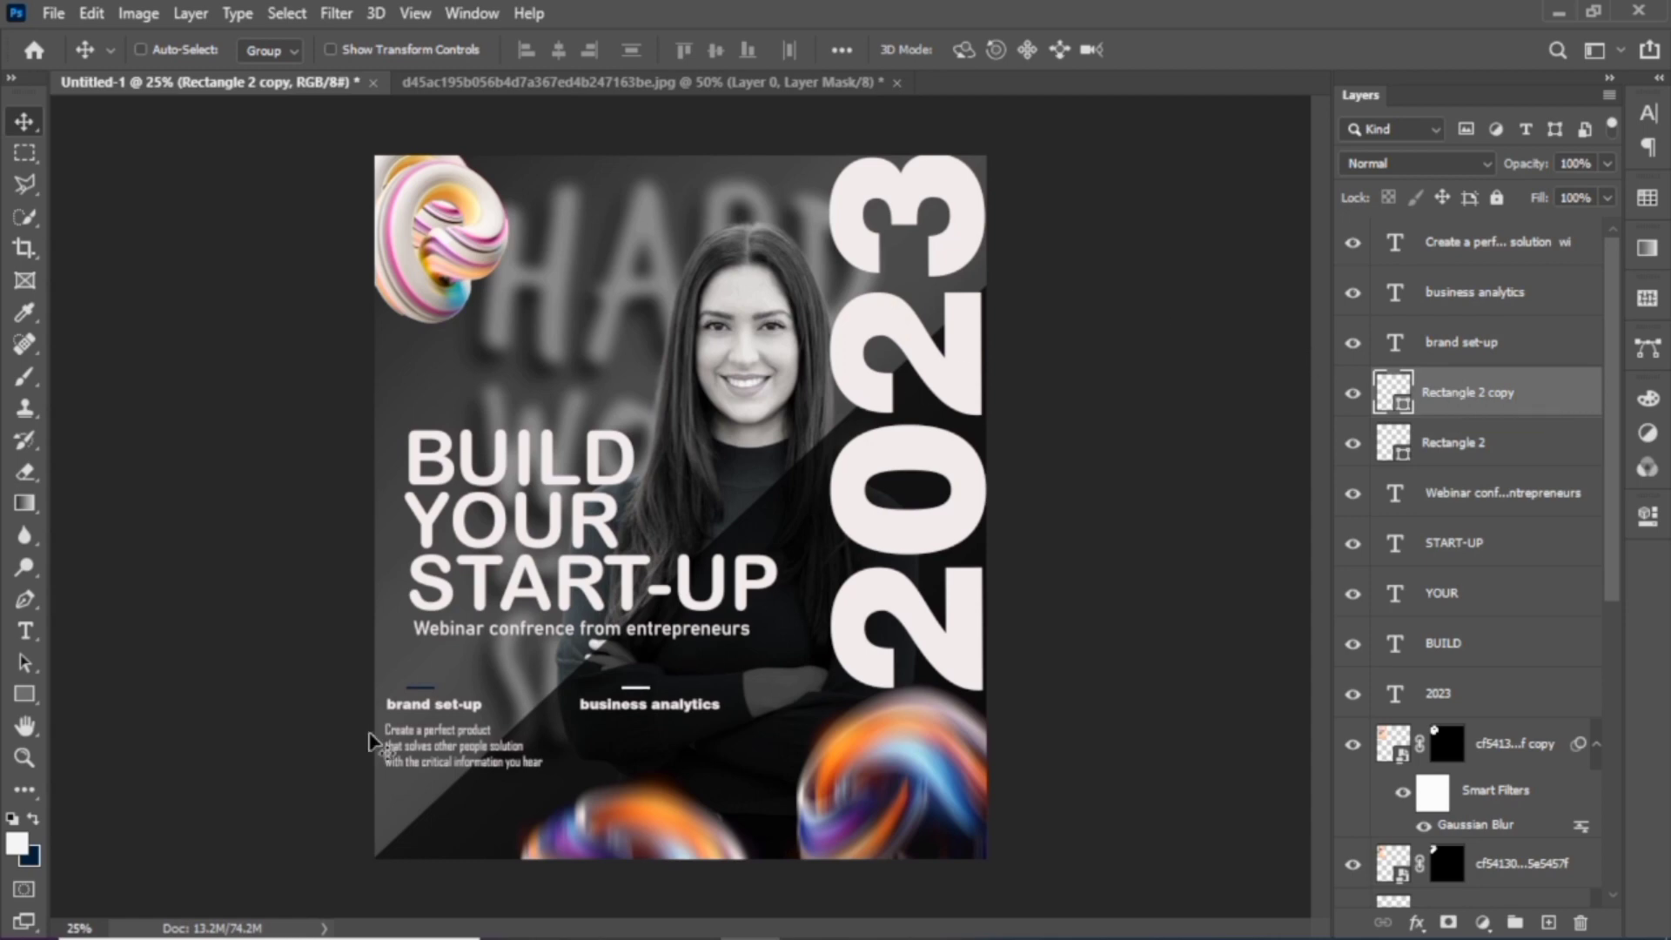
click(1552, 254)
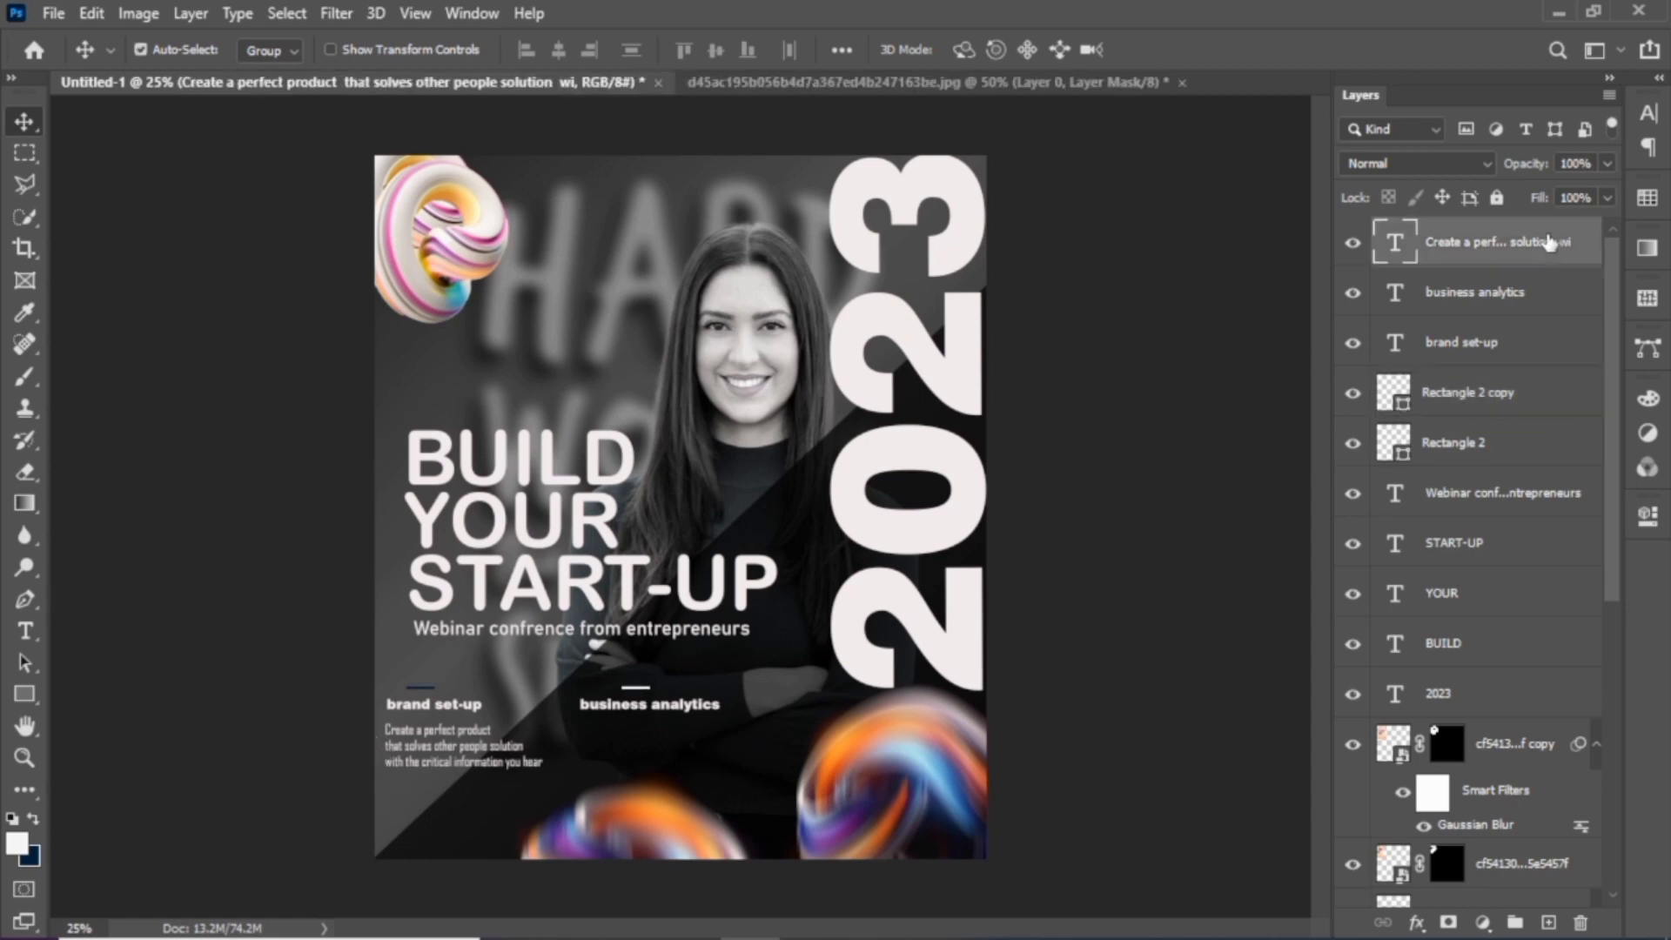
key(ctrl+j)
mouse_move(487, 760)
mouse_down()
mouse_move(652, 772)
mouse_move(684, 740)
mouse_up()
Reword the copy to 'Get to master the act of business strategy and analytics' on three lines, then align it
double_click(670, 735)
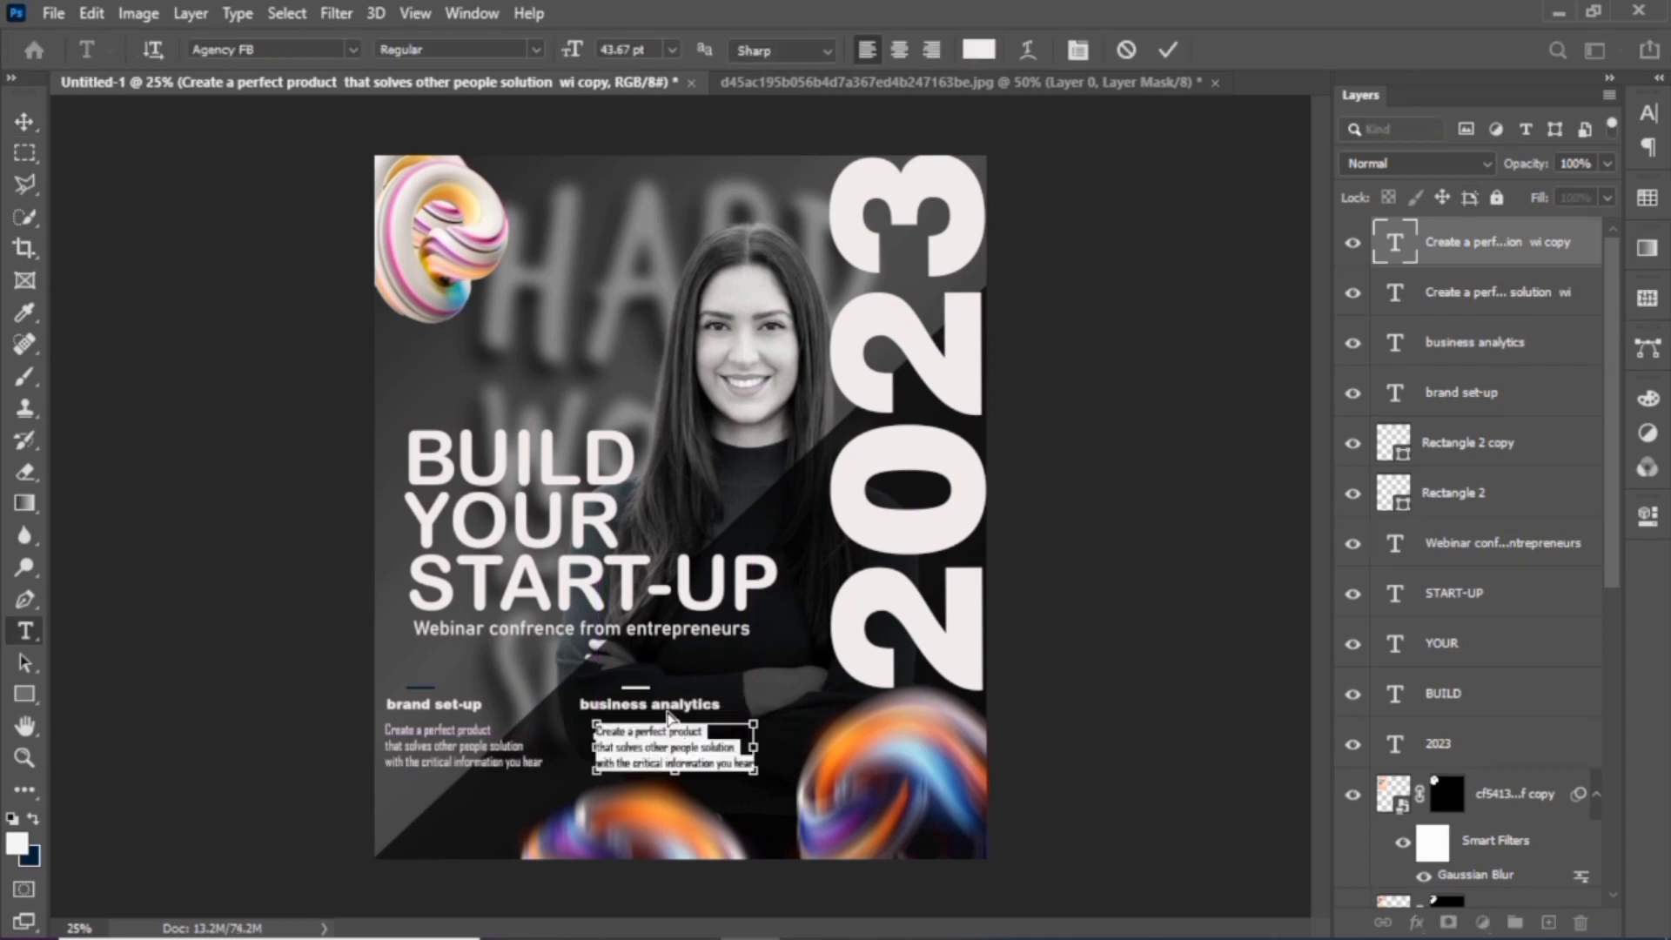
text(Get to master the art of business strategy and analytics)
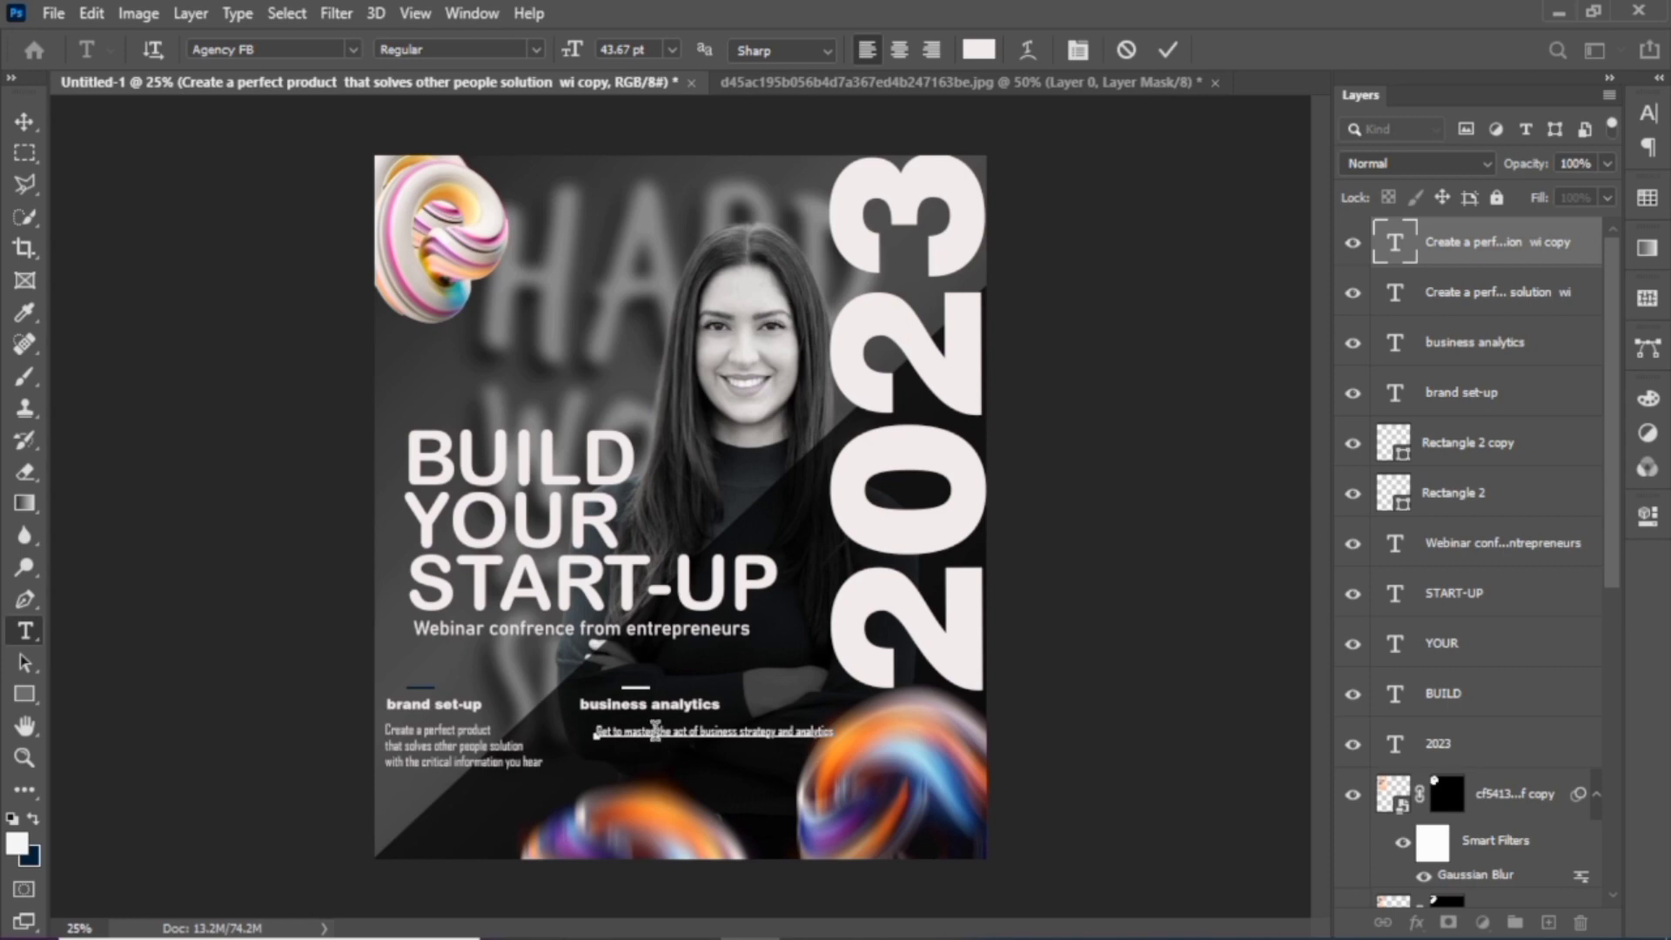
click(656, 731)
key(Return)
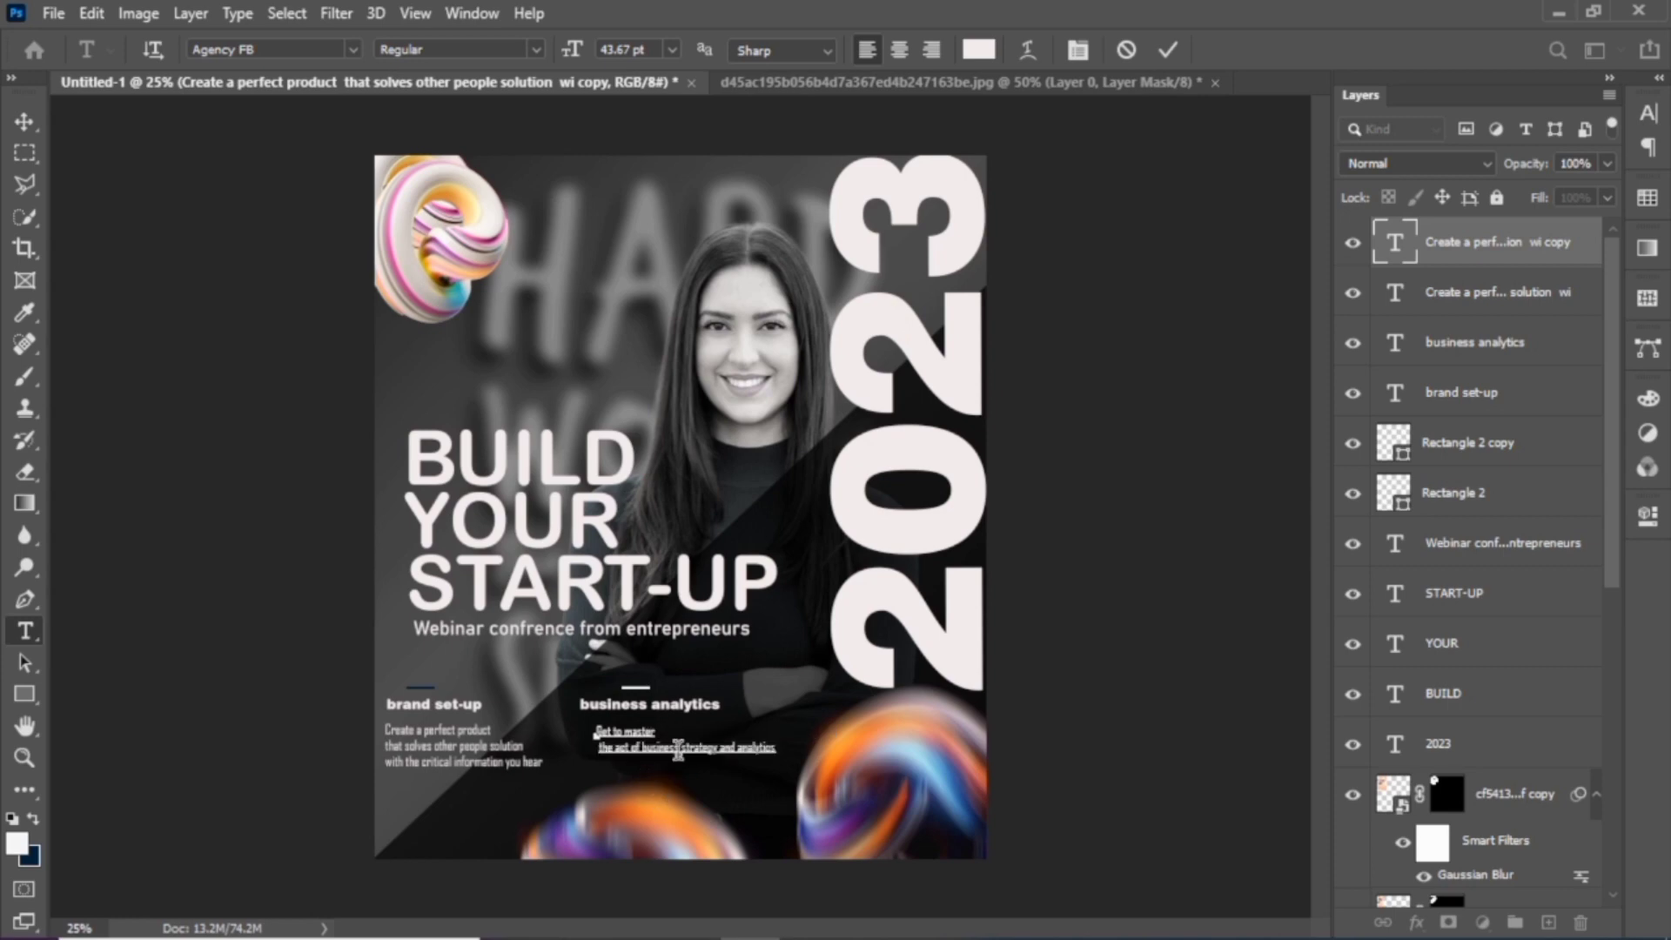
click(678, 747)
key(Return)
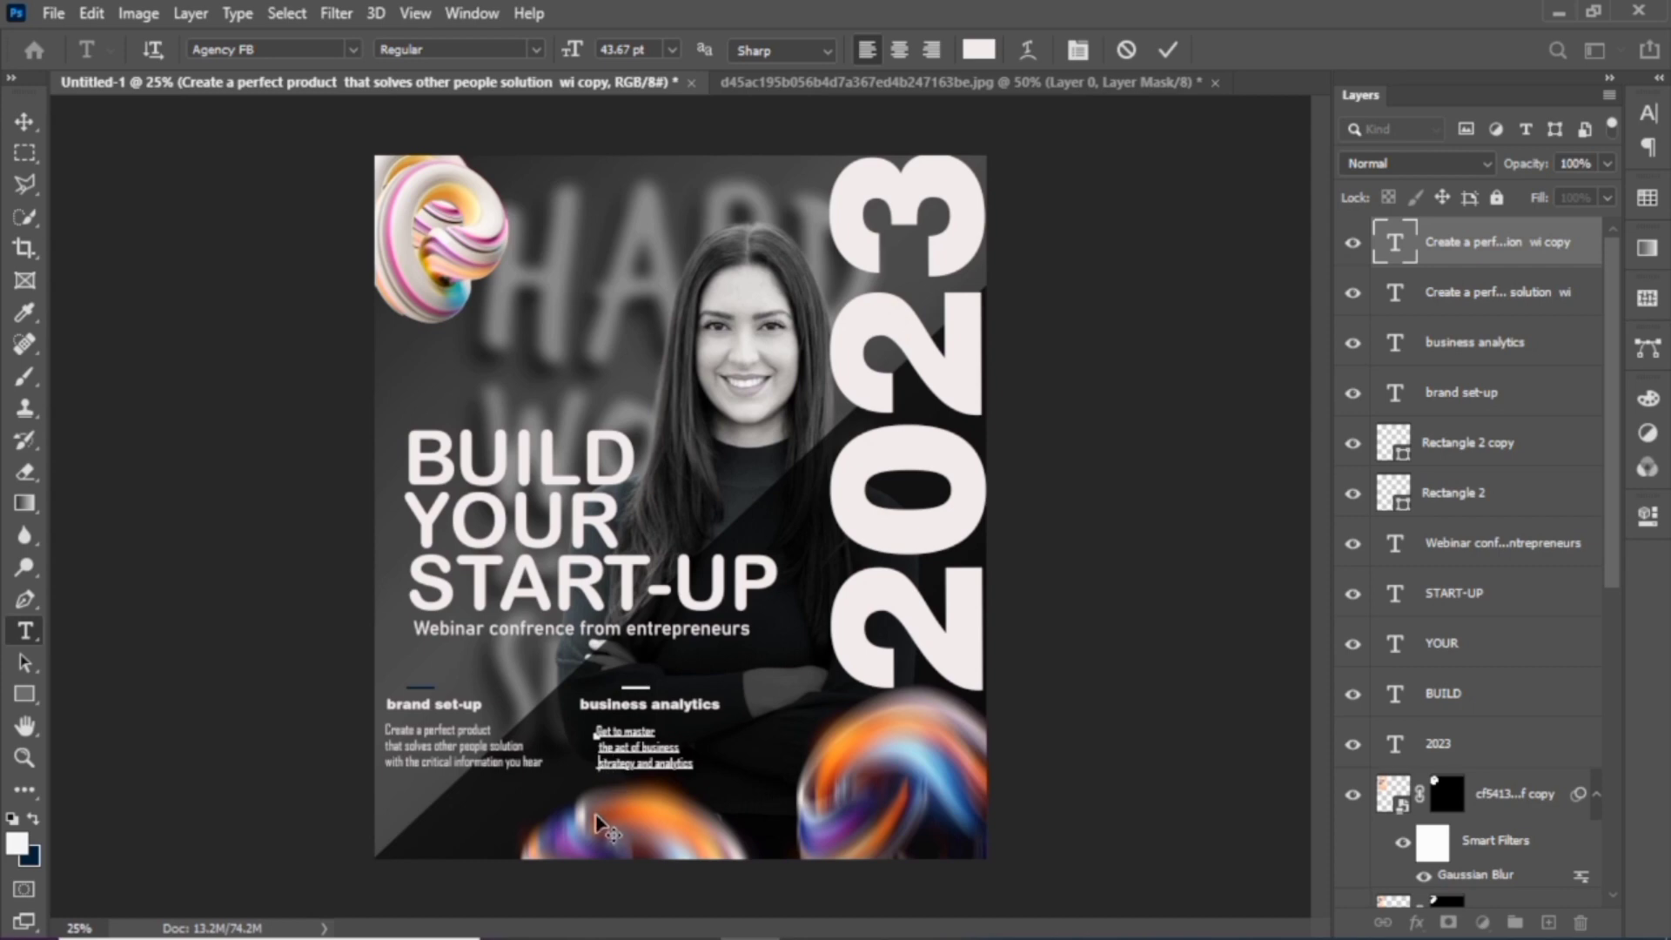
key(Delete)
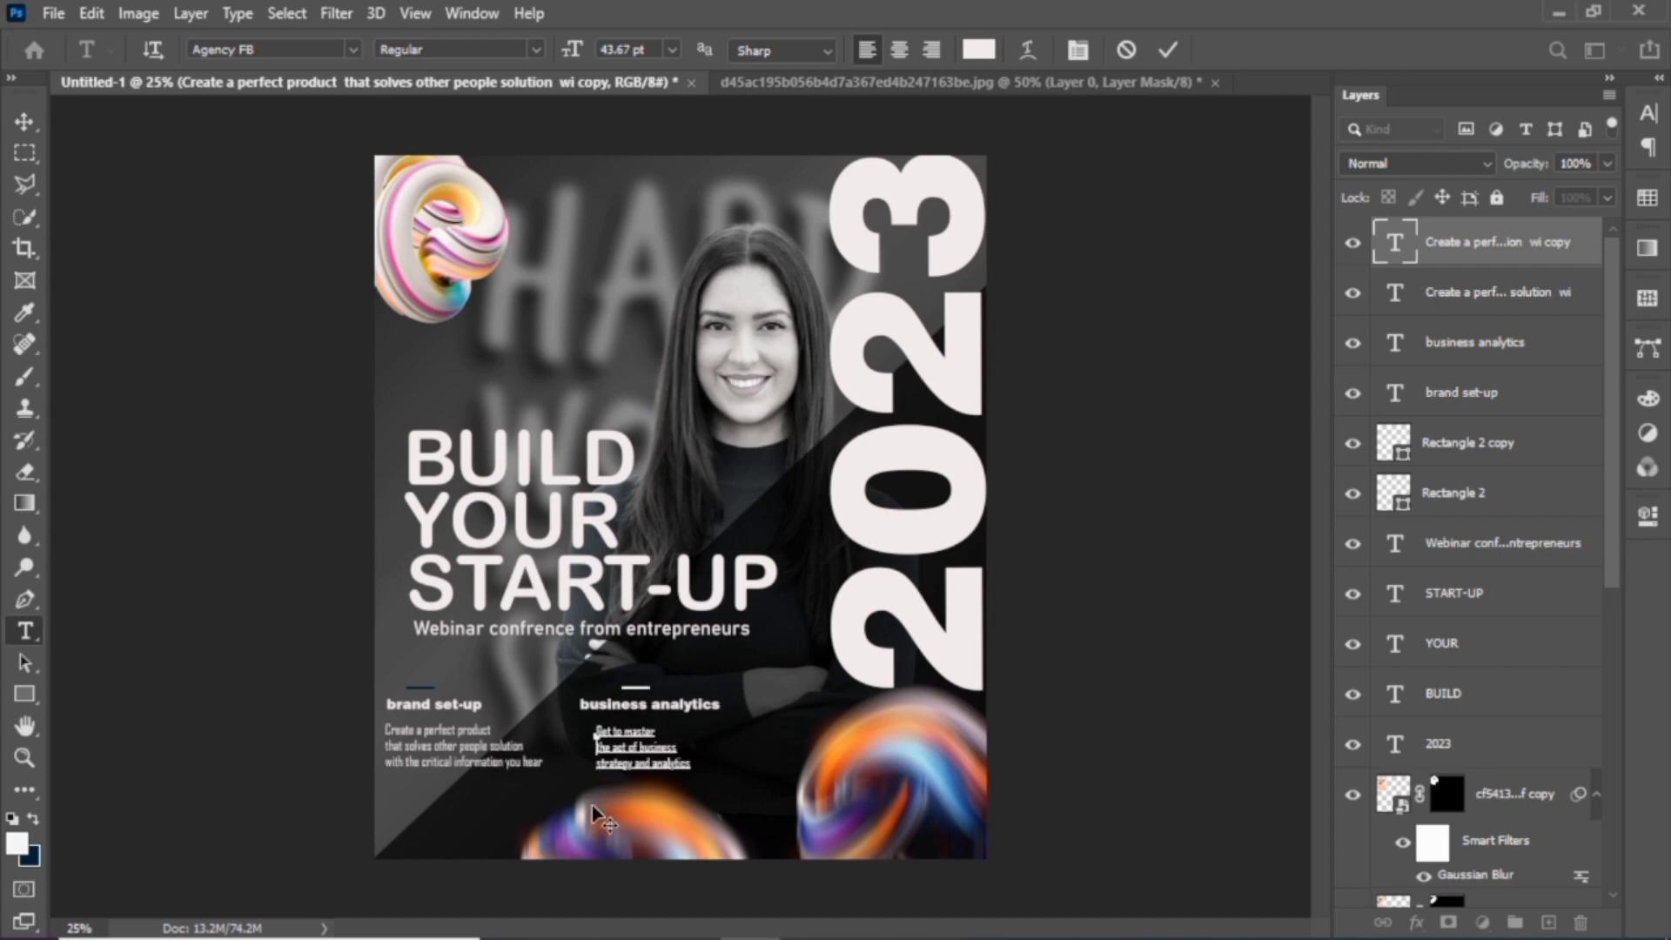
click(24, 122)
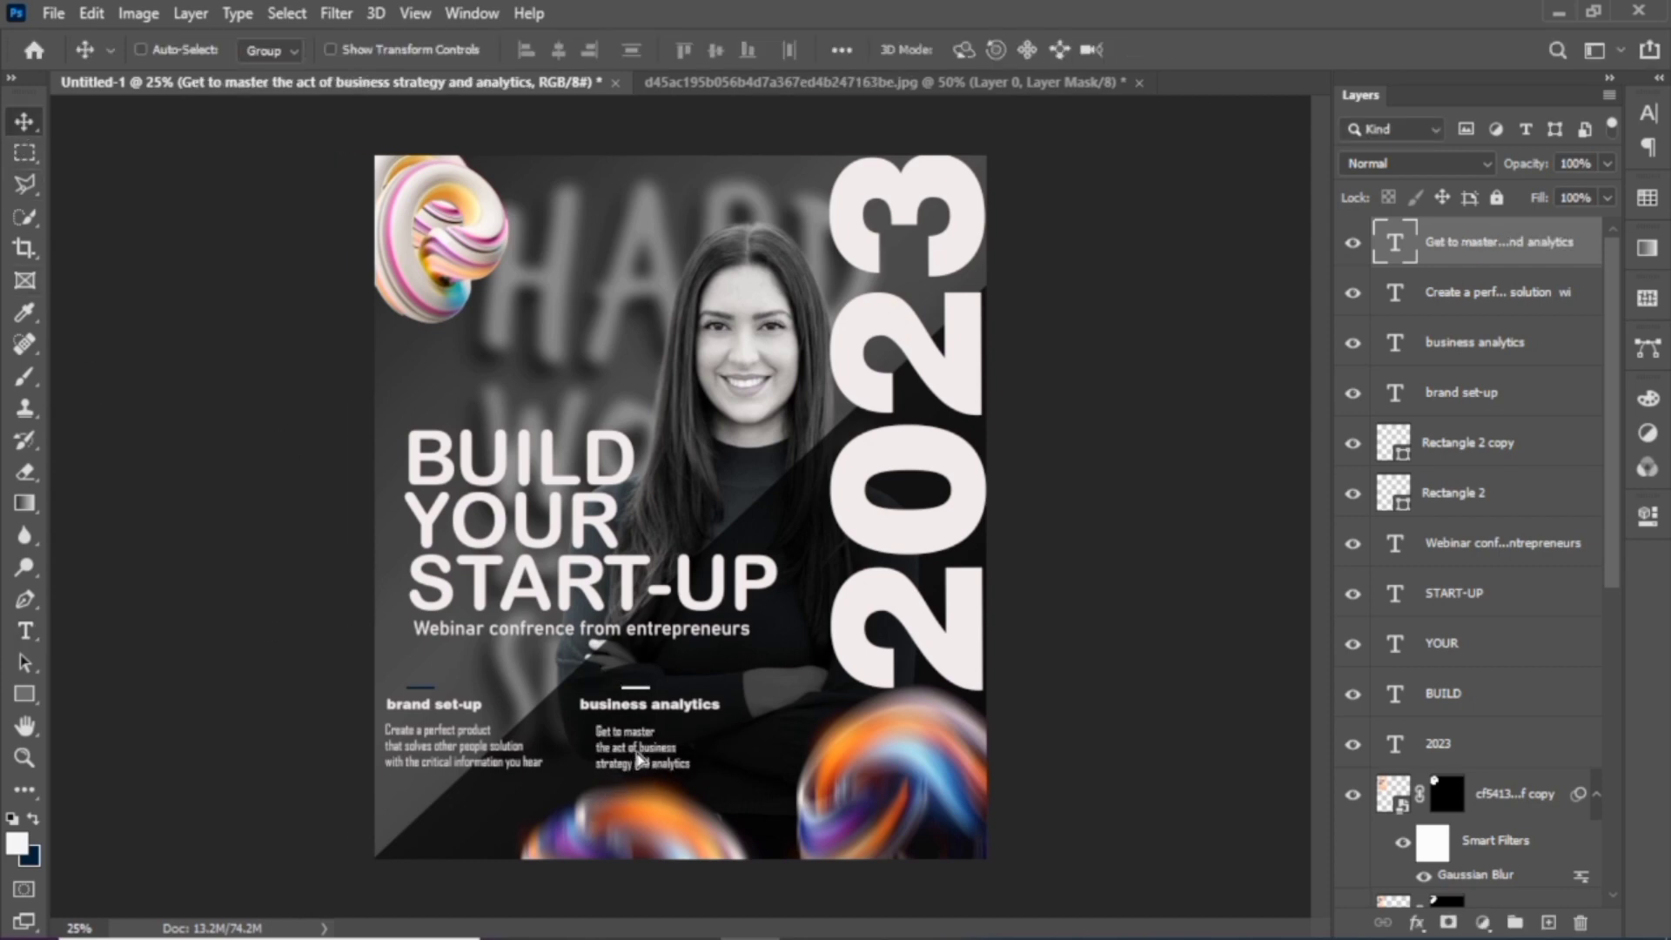
drag(648, 757, 656, 754)
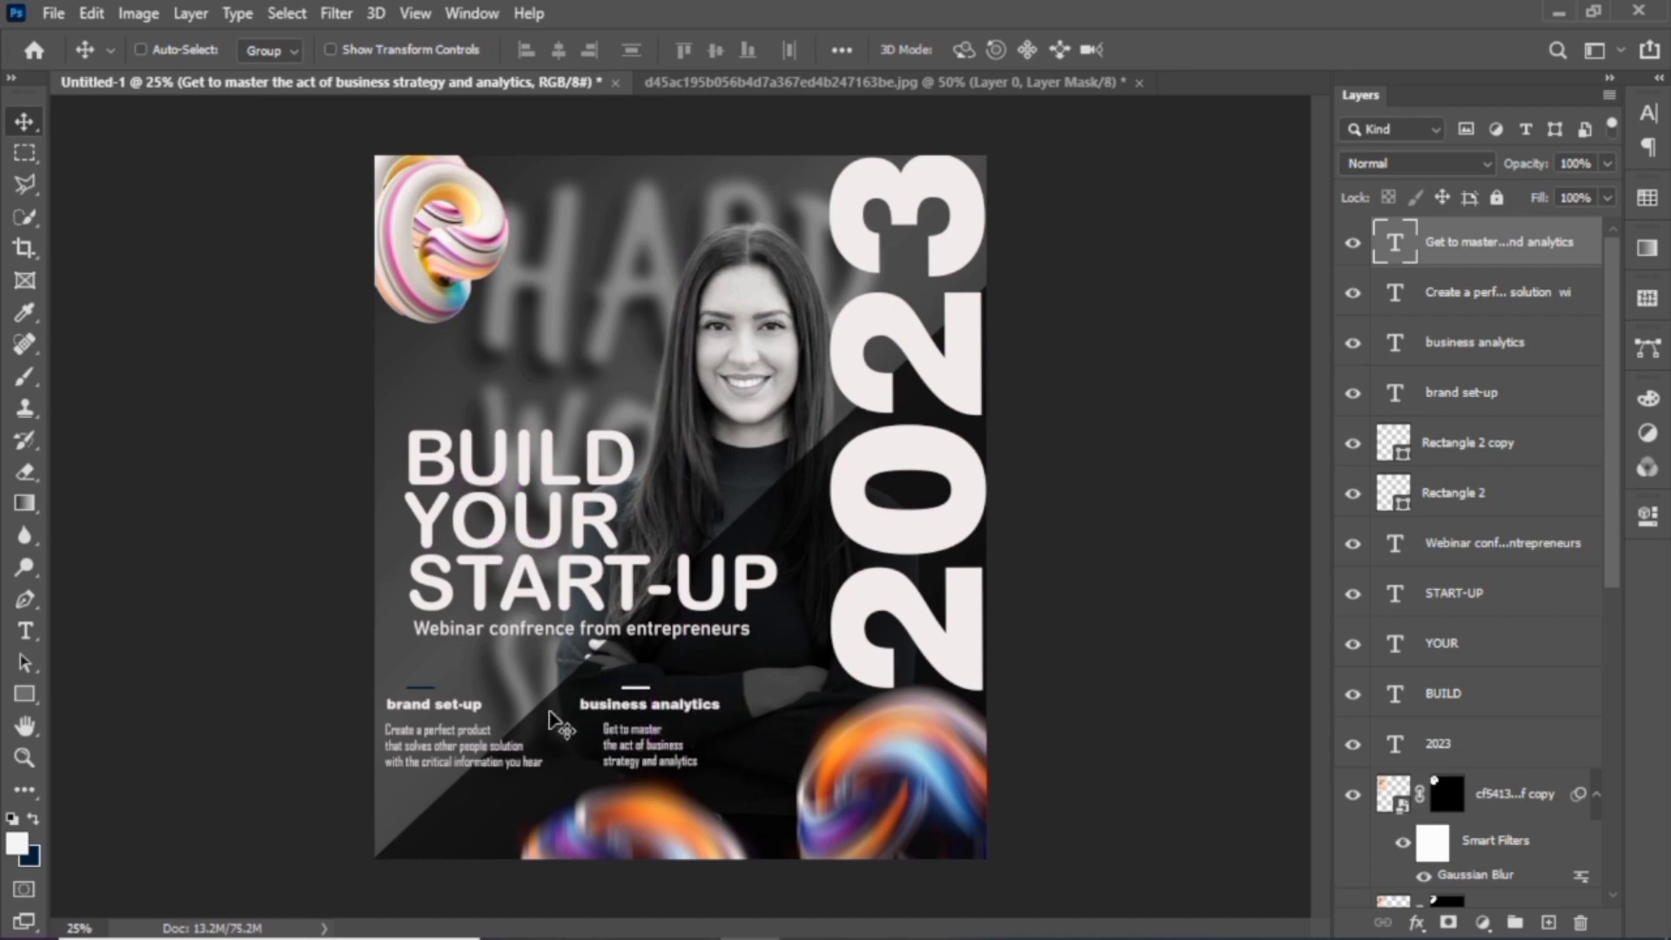
click(25, 632)
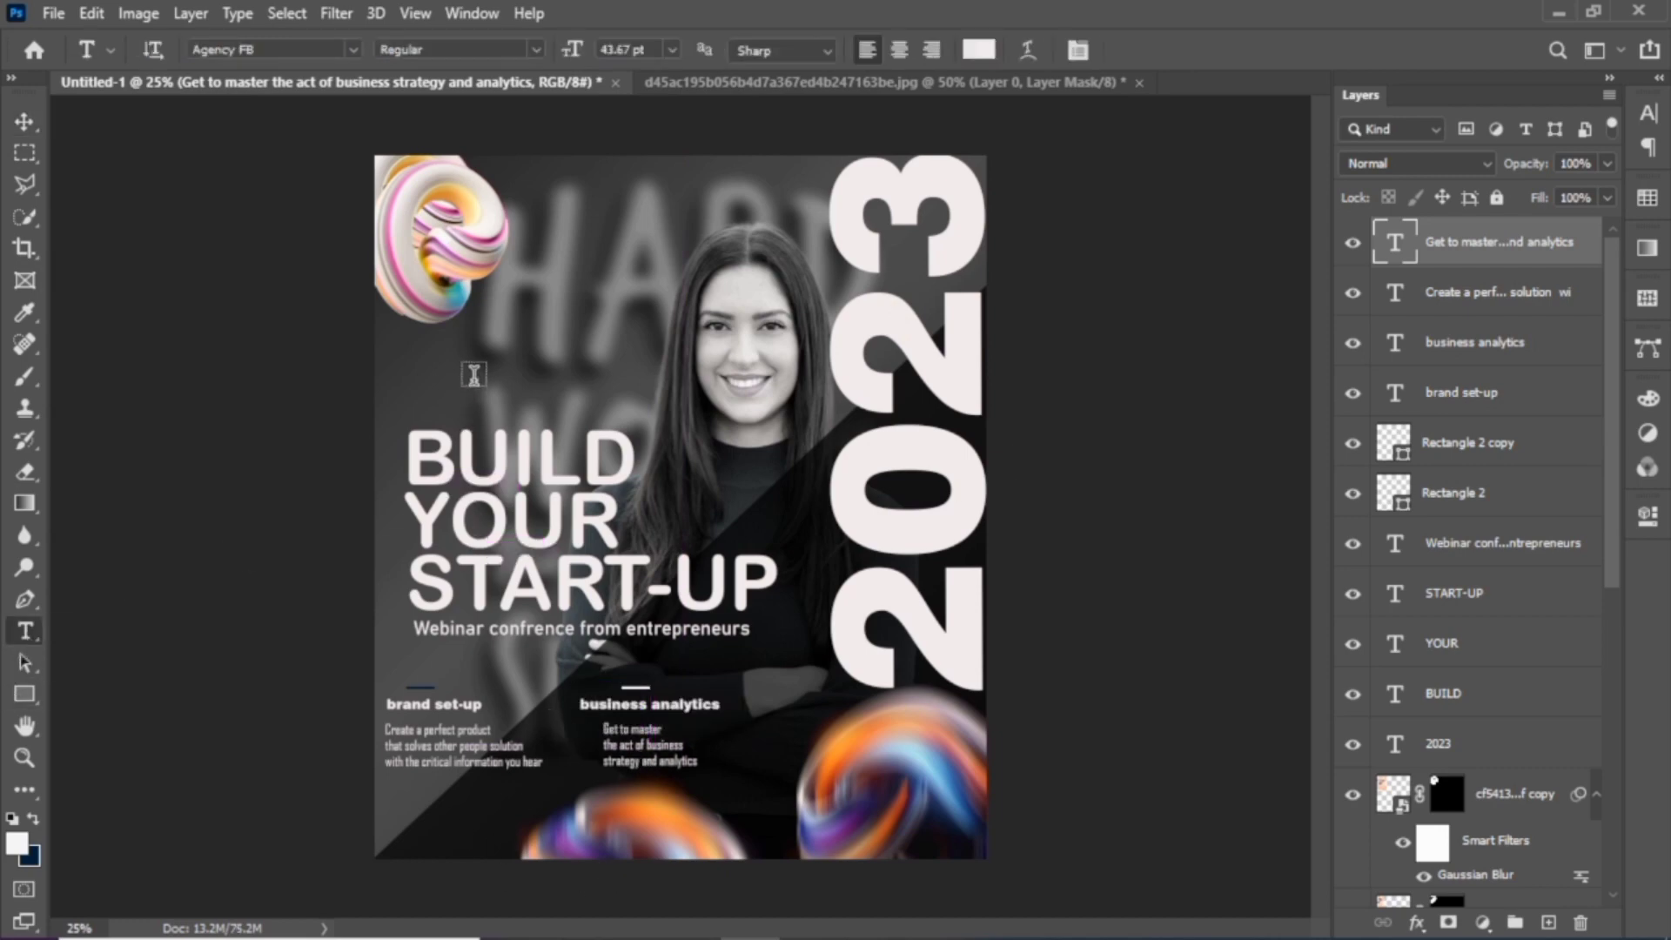
Add a 'THE PROGRESS SERIES' title and move it above the BUILD headline
click(475, 380)
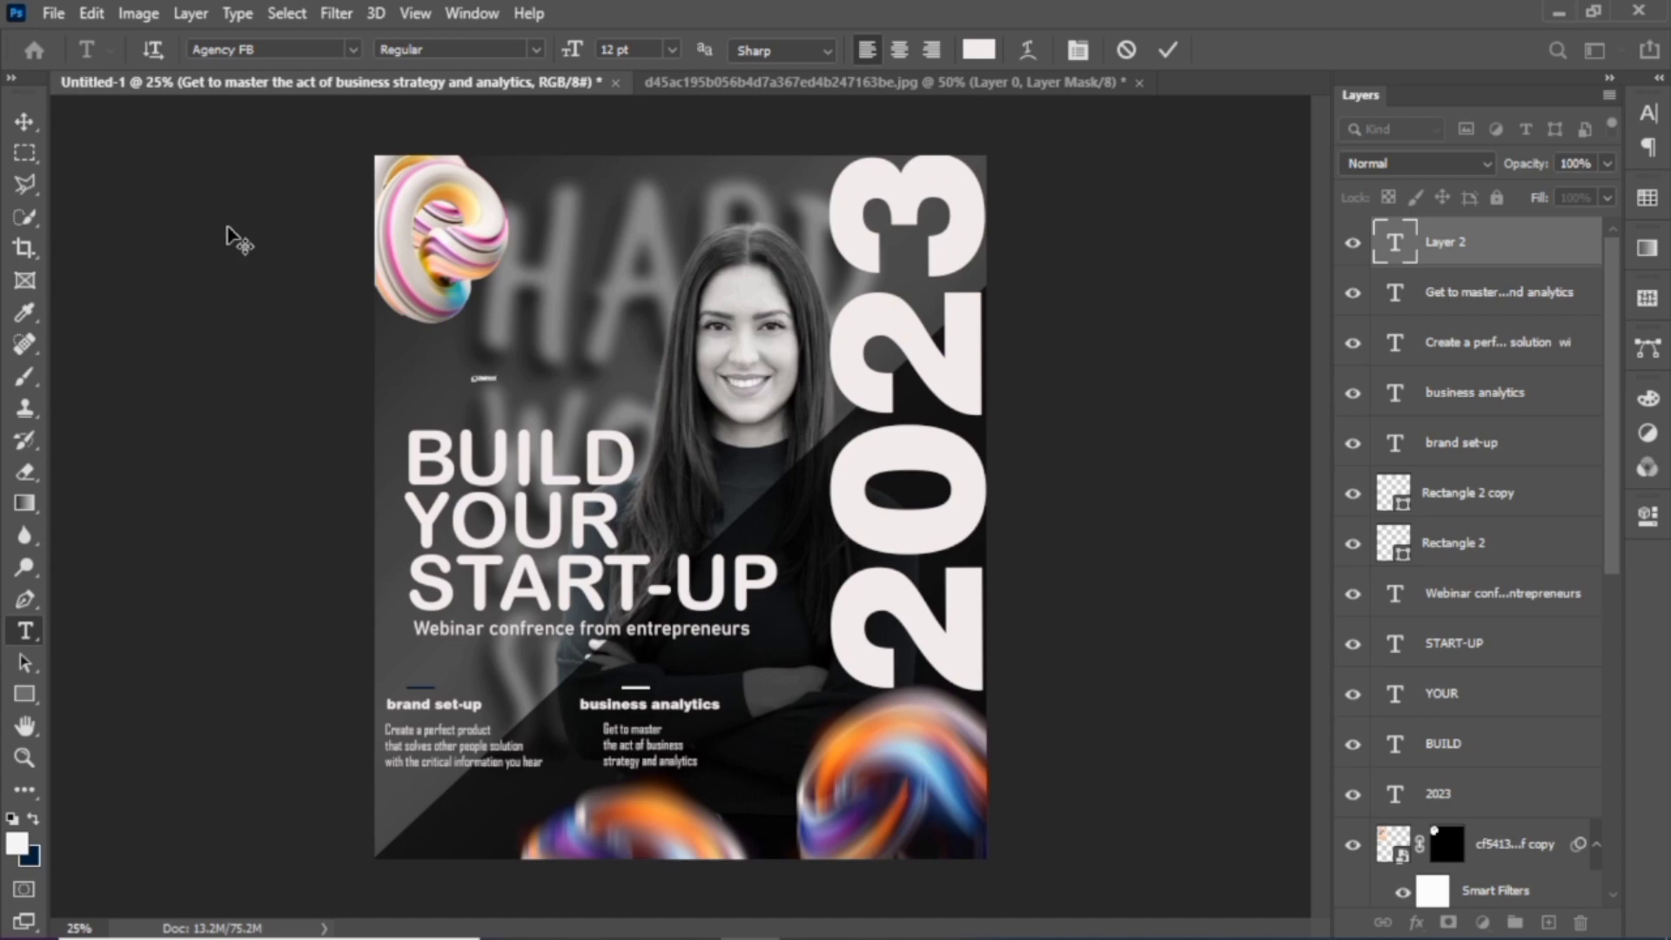
click(25, 121)
mouse_move(415, 352)
mouse_down()
mouse_move(446, 374)
mouse_move(583, 396)
mouse_move(572, 414)
mouse_up()
key(ctrl+t)
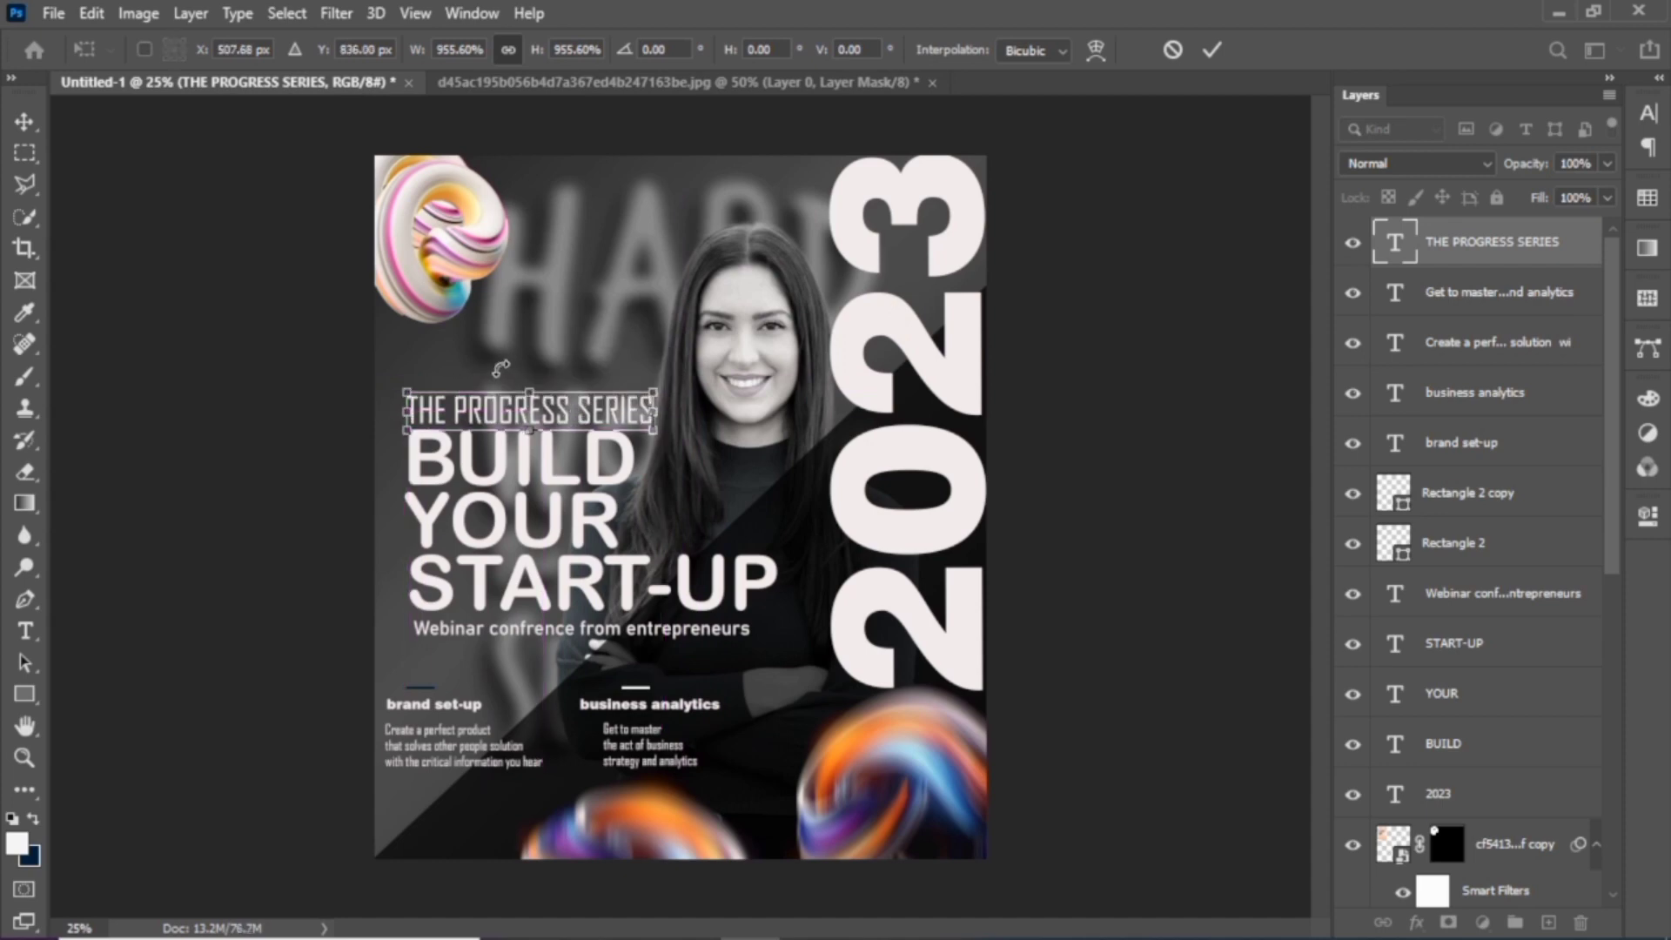
key(Return)
Set the title in Geometr415 Blk BT, shrink it to the headline width, and nudge it up
double_click(505, 416)
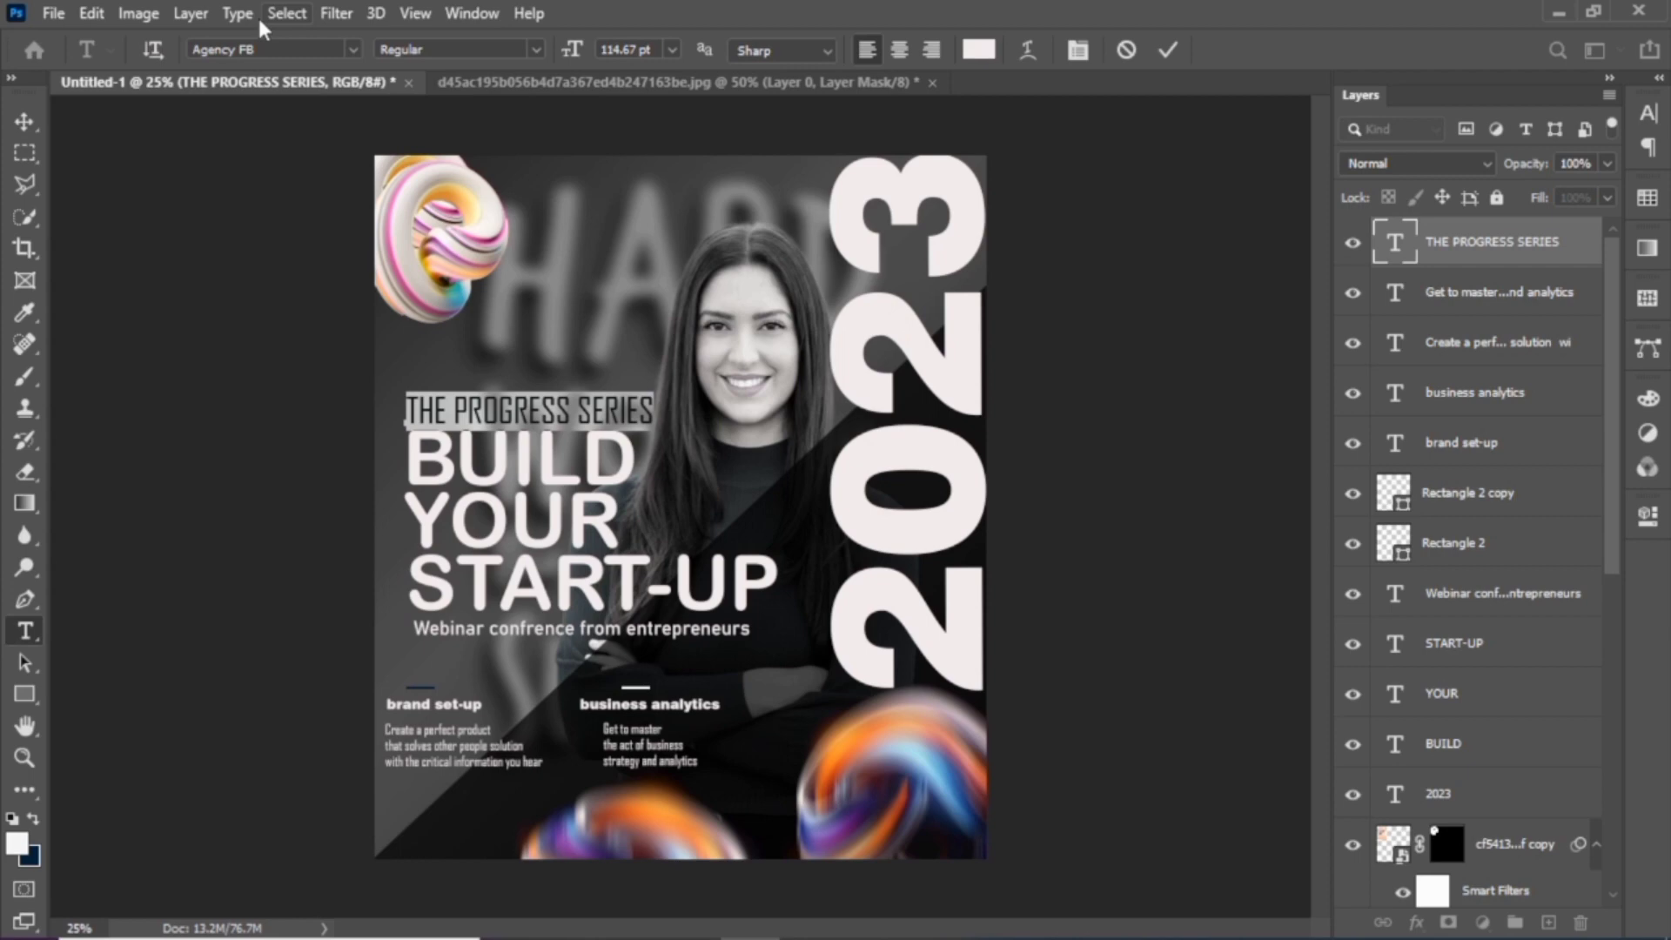
click(352, 50)
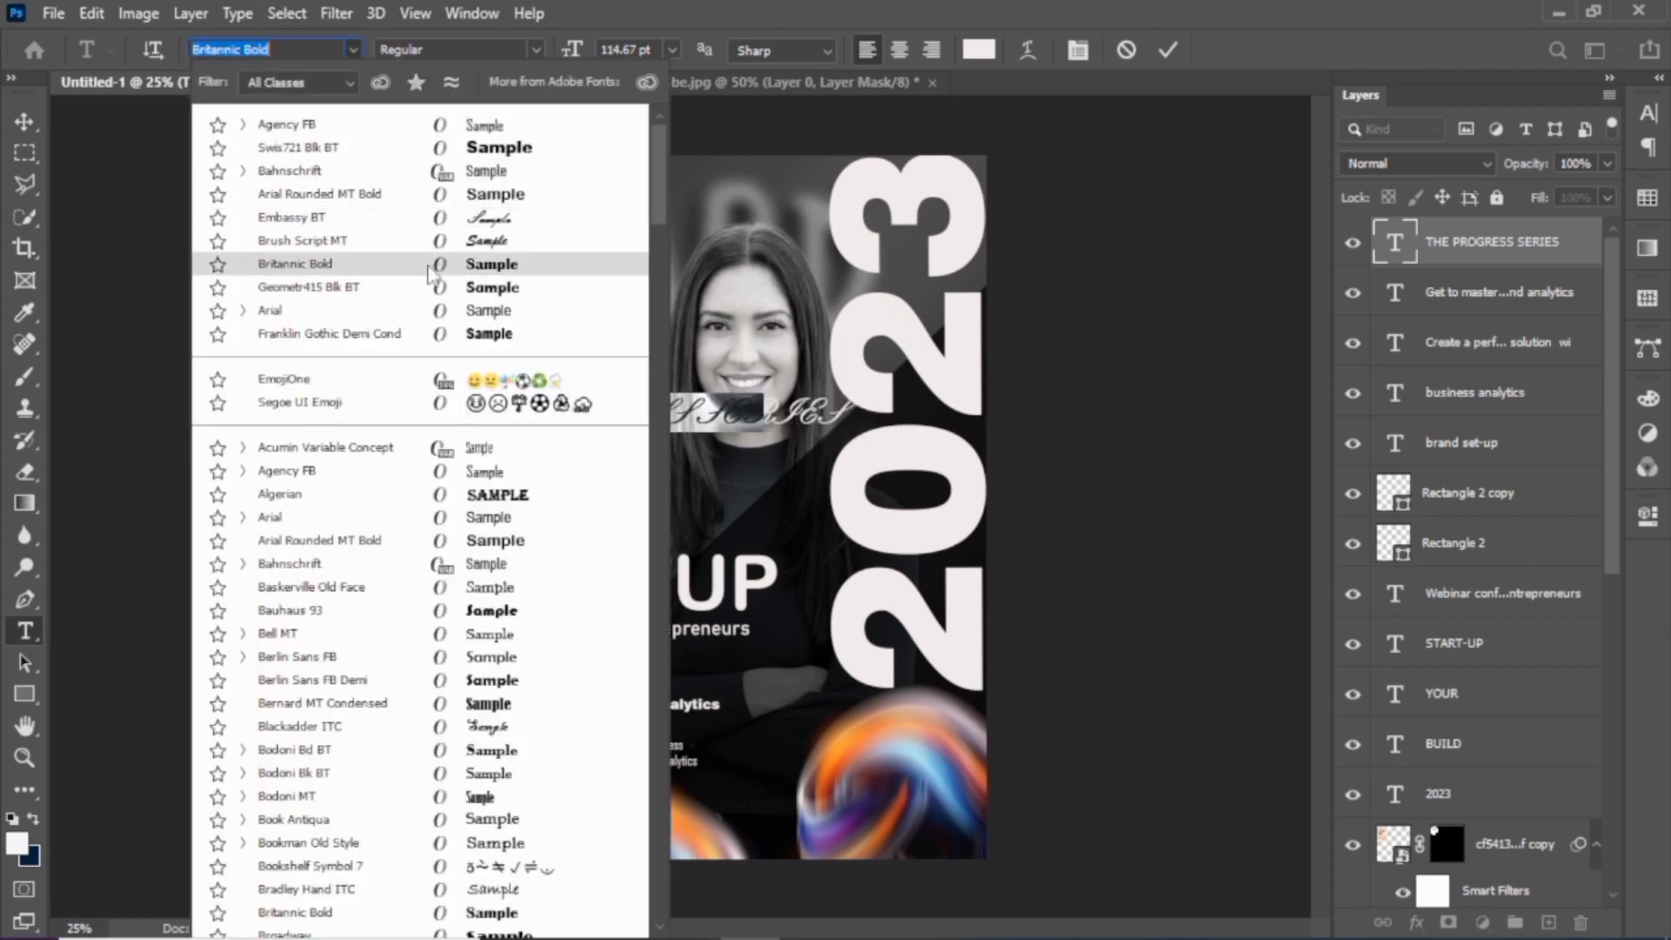
click(418, 291)
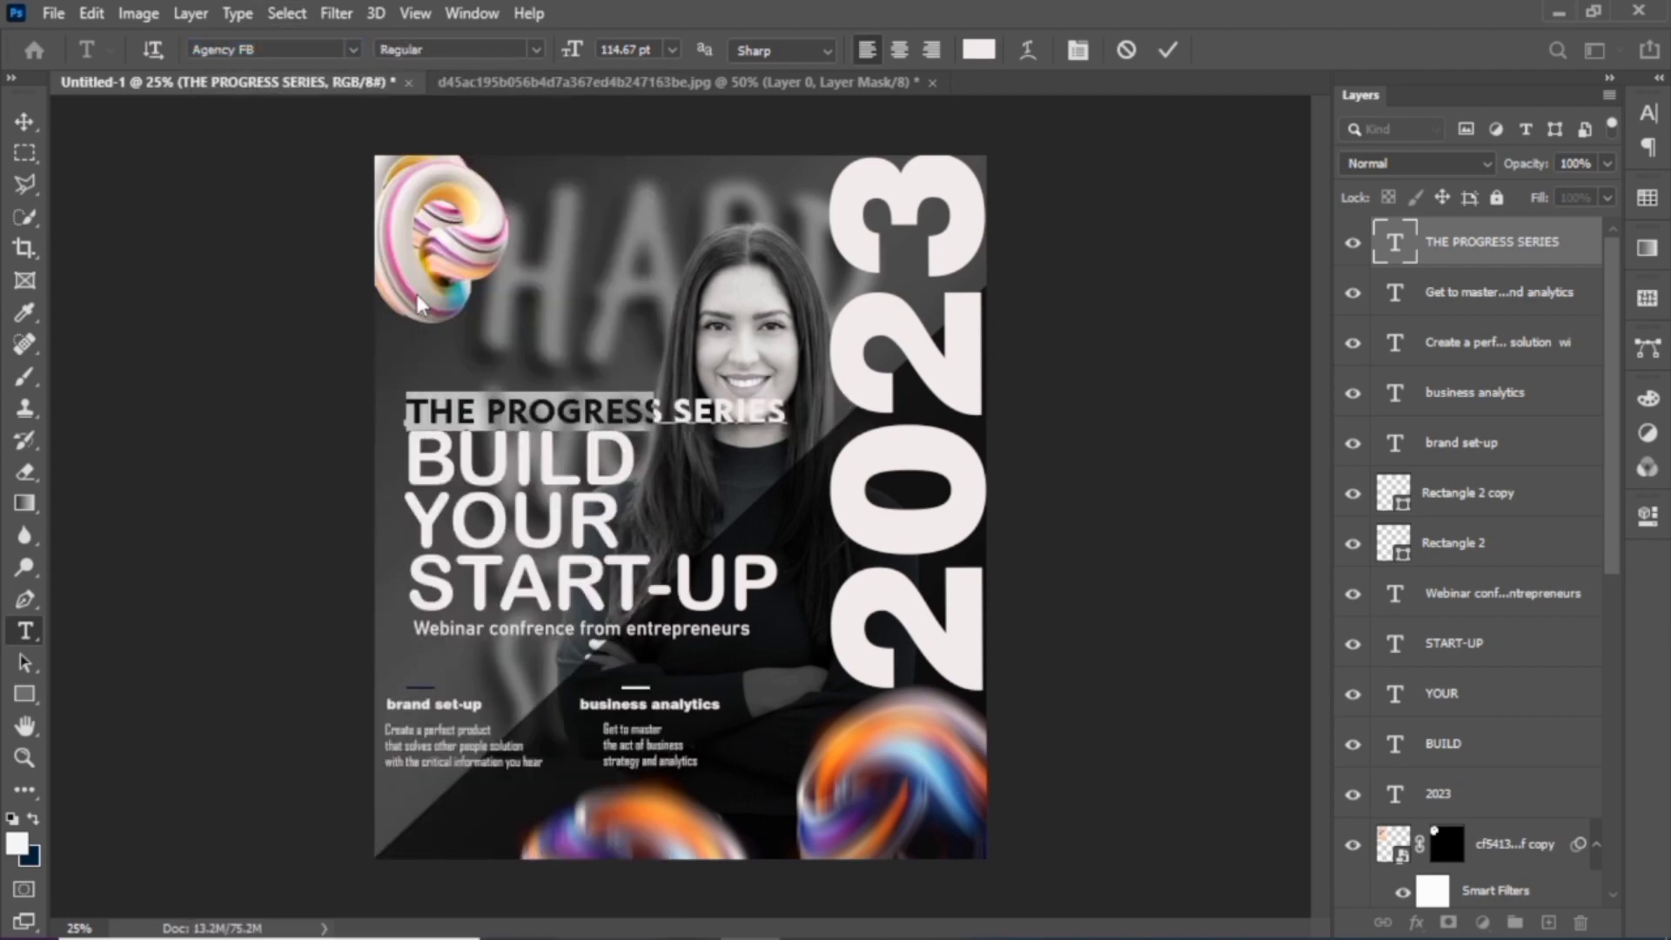
click(24, 121)
key(ctrl+t)
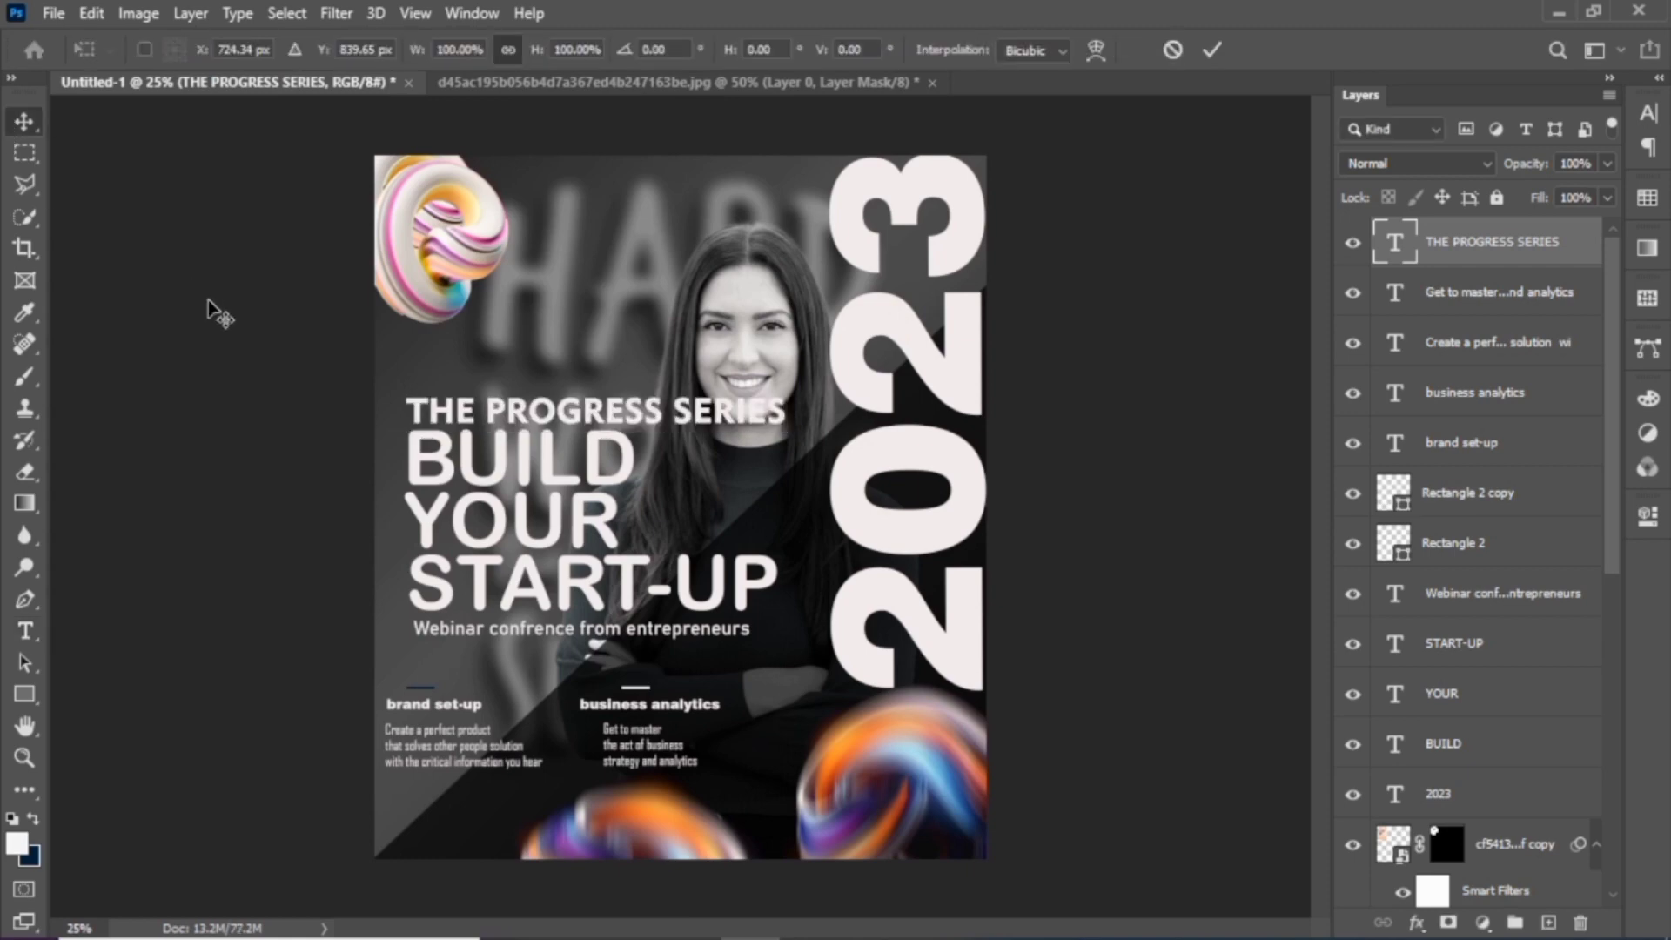
drag(694, 429, 672, 446)
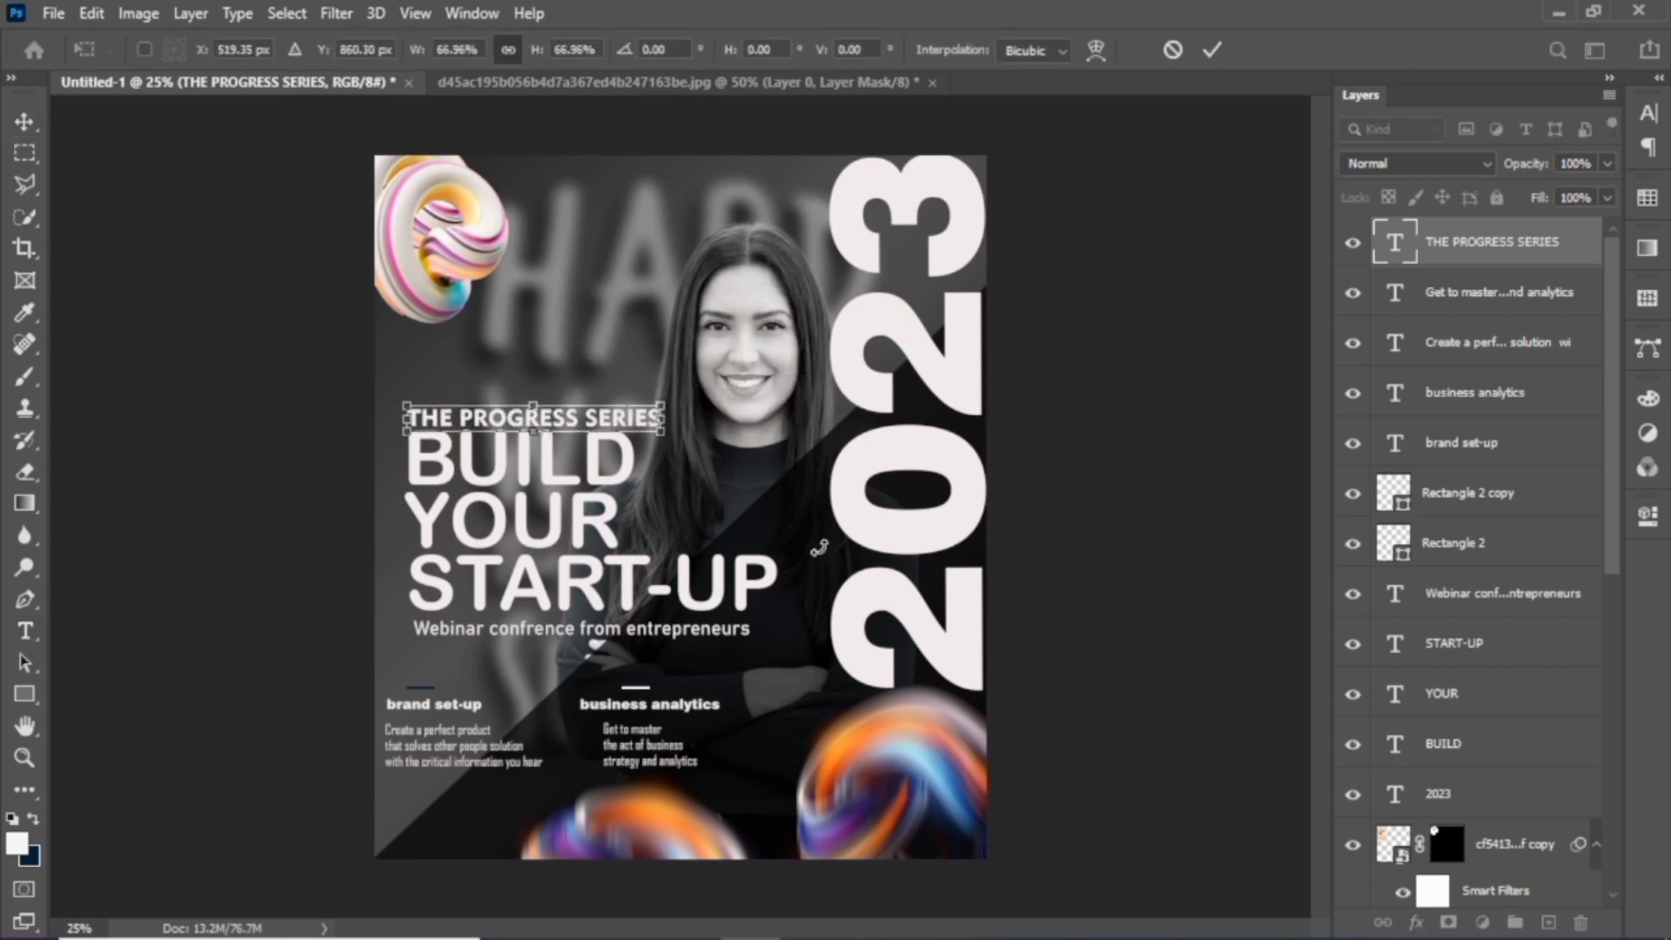
key(Up)
key(Up)
key(Up)
key(Up)
key(Up)
key(Up)
key(Return)
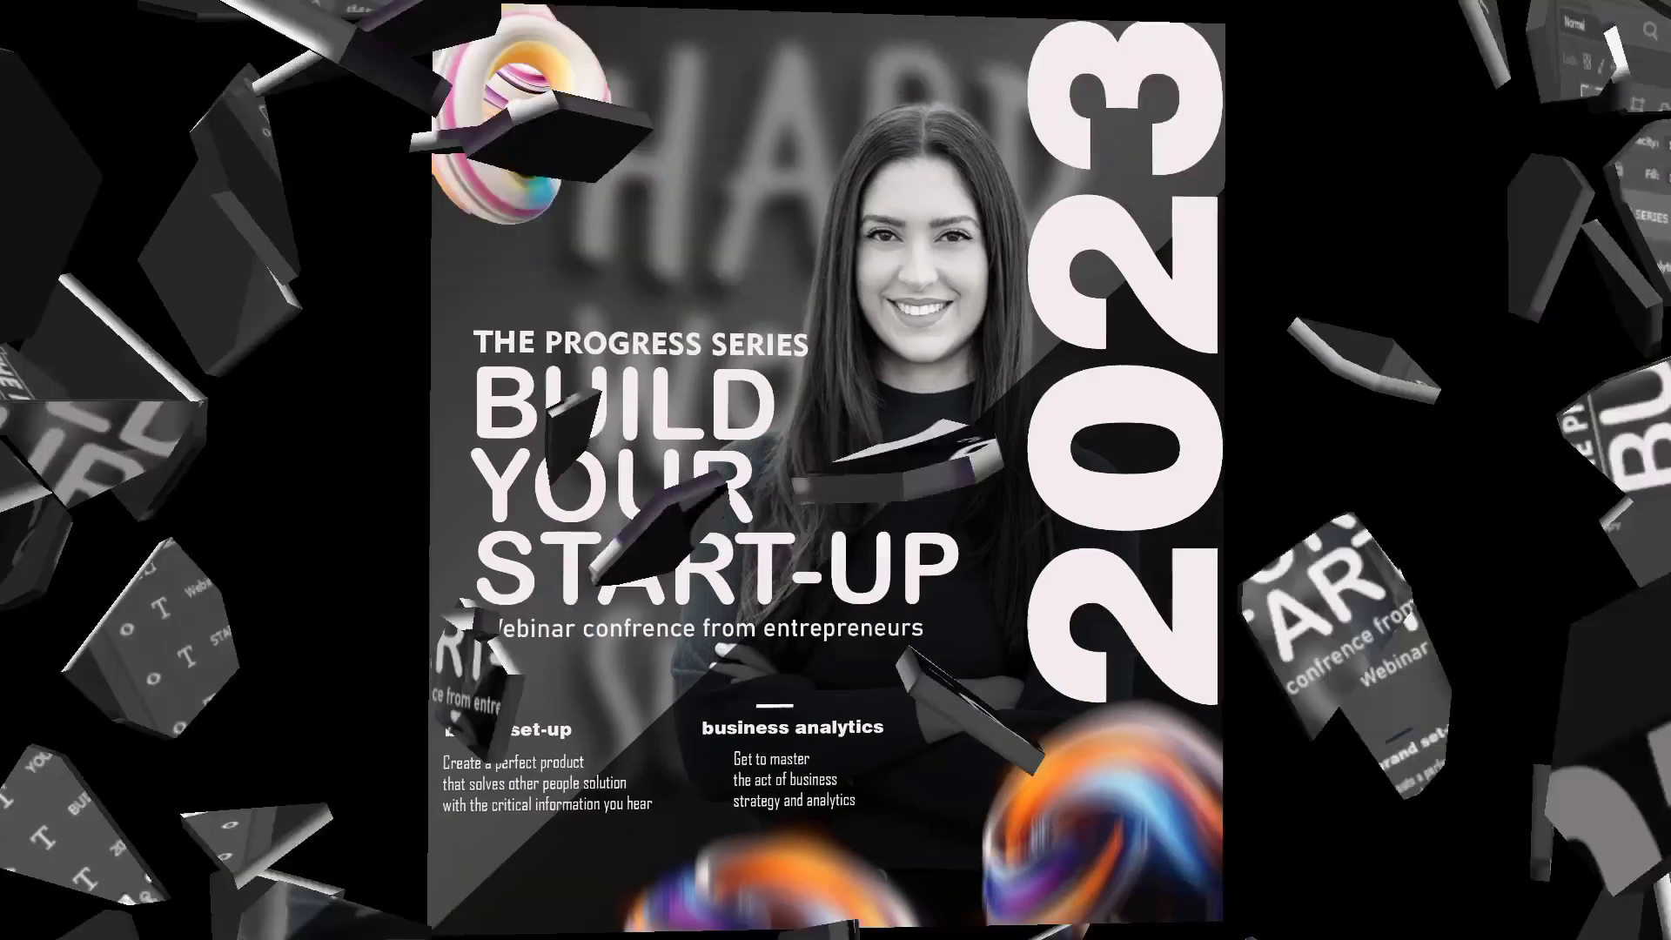